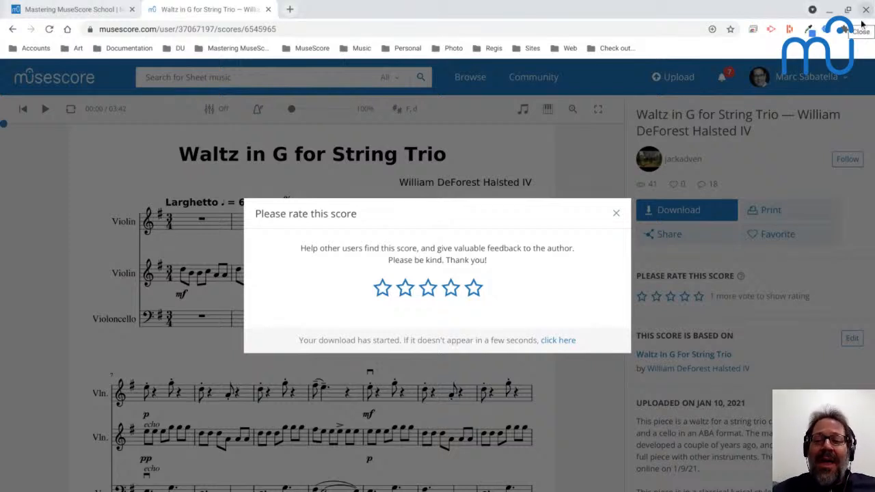
# Dismiss the score rating prompt, then read the YouTube Live chat and minimize its window.
pyautogui.click(616, 216)
pyautogui.hotkey('alt', 'Tab')
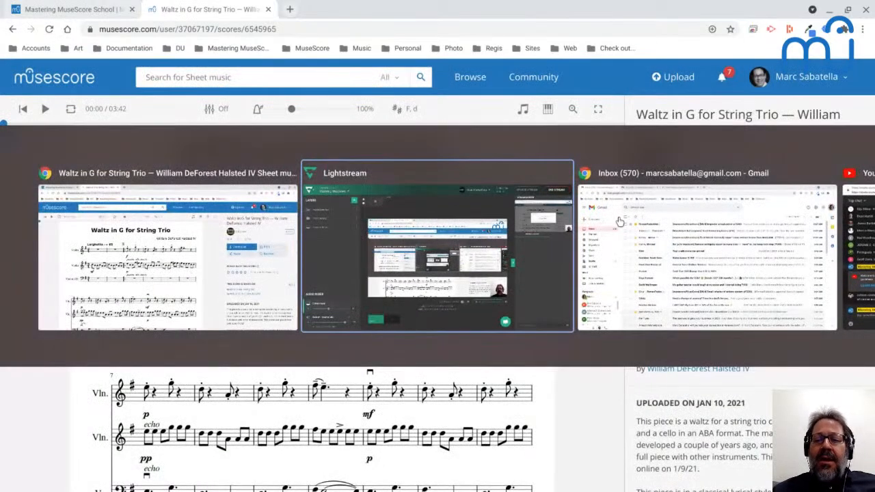
pyautogui.hotkey('alt', 'Tab')
pyautogui.hotkey('alt', 'Tab')
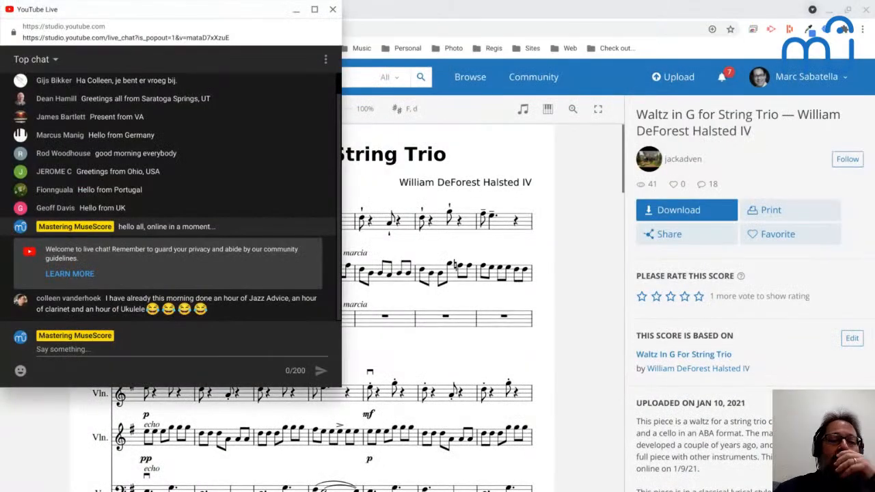
pyautogui.scroll(1, 200, 225)
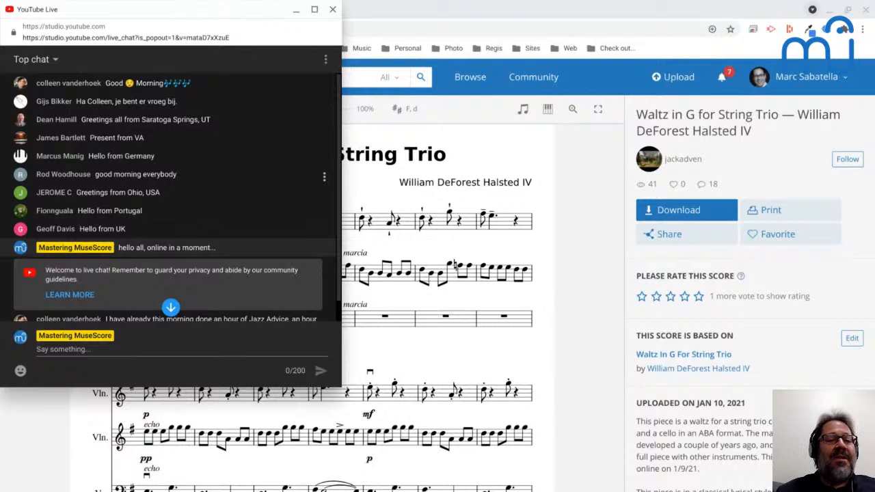
pyautogui.scroll(-1, 171, 198)
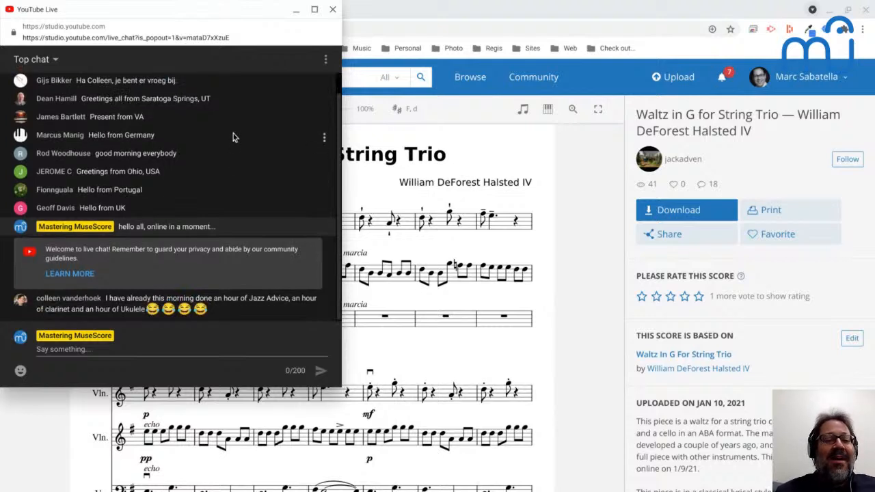
pyautogui.click(296, 11)
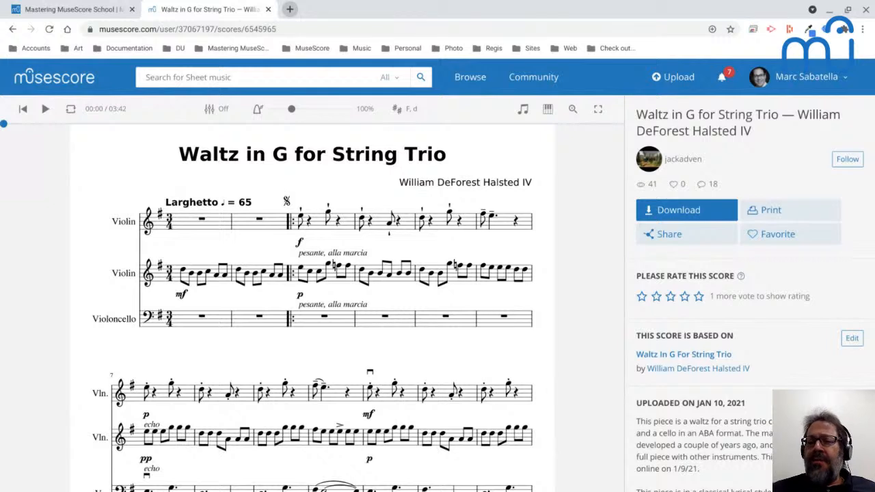
# Launch the MuseScore development build from the terminal with the command ~/Apps/bin/mscore -D 166.
pyautogui.moveTo(361, 482)
pyautogui.click(518, 480)
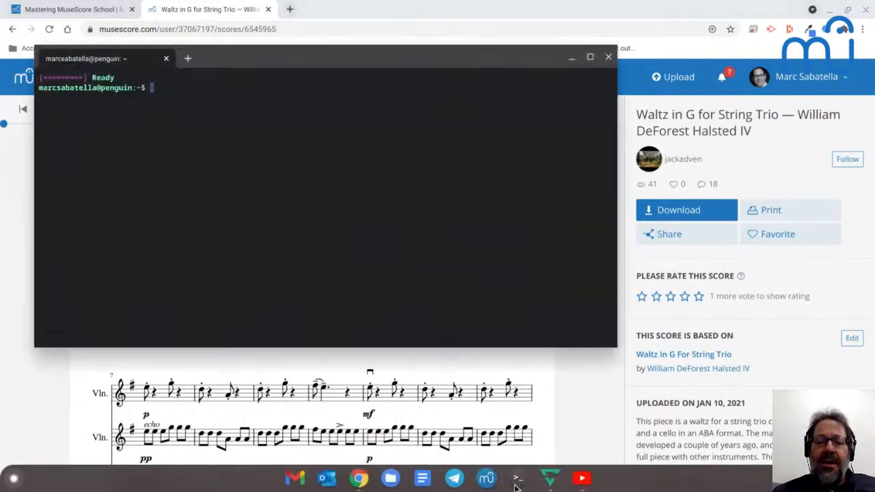
pyautogui.write('~/A')
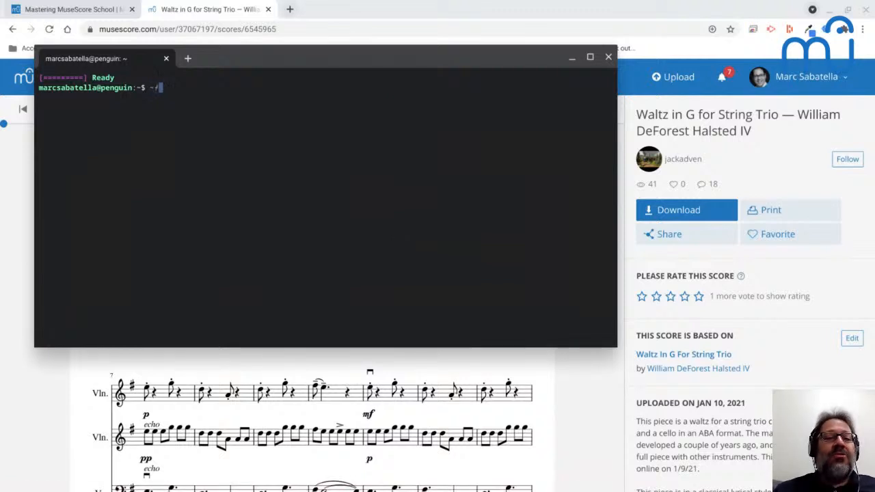
pyautogui.write('pps/')
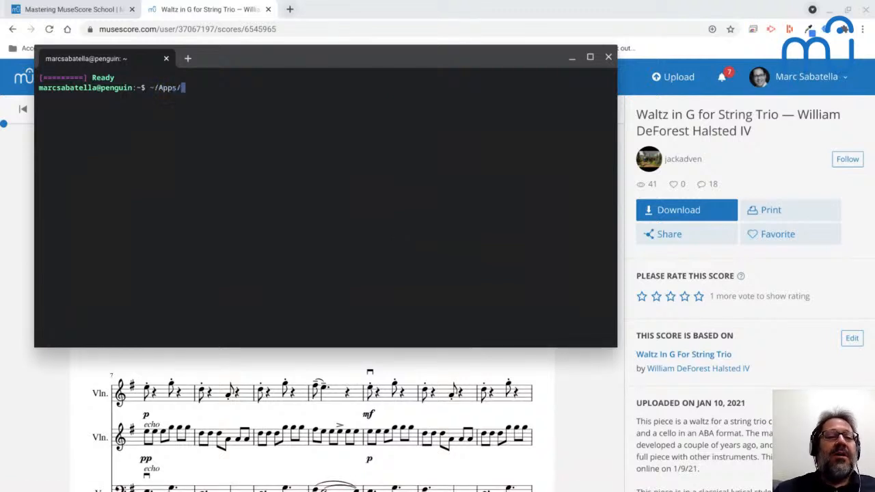
pyautogui.write('bin/')
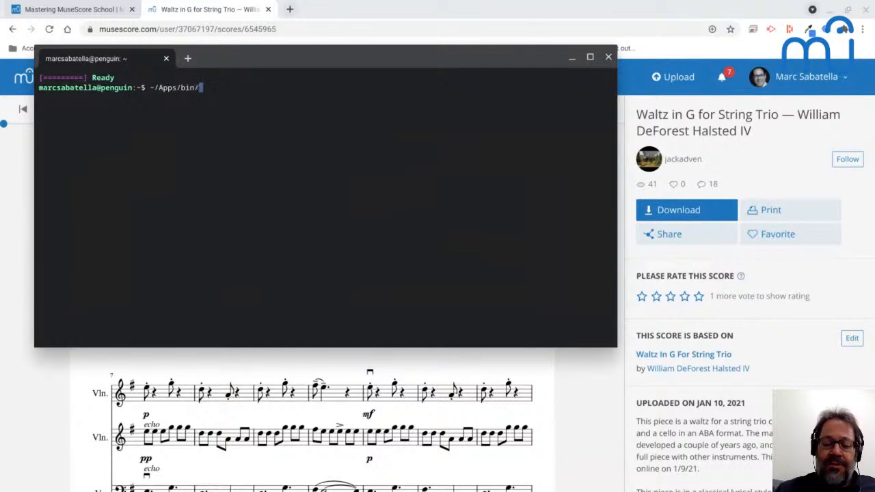
pyautogui.write('mscore -D 166')
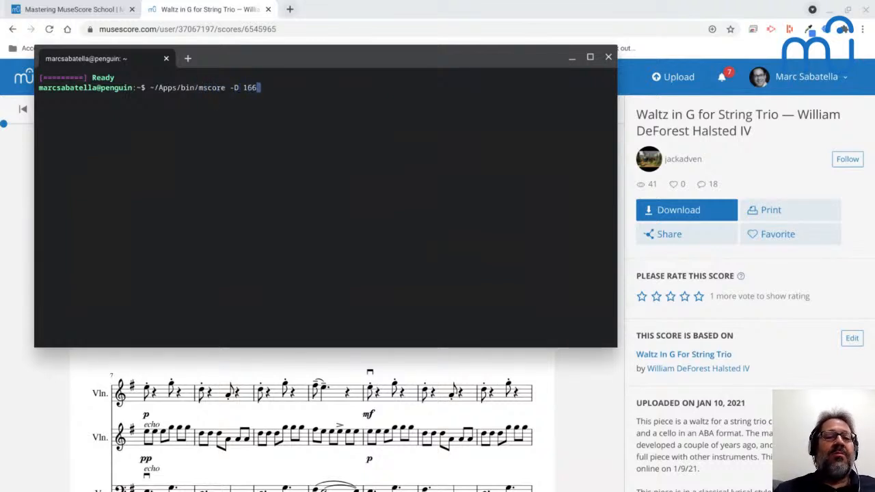
pyautogui.press('Return')
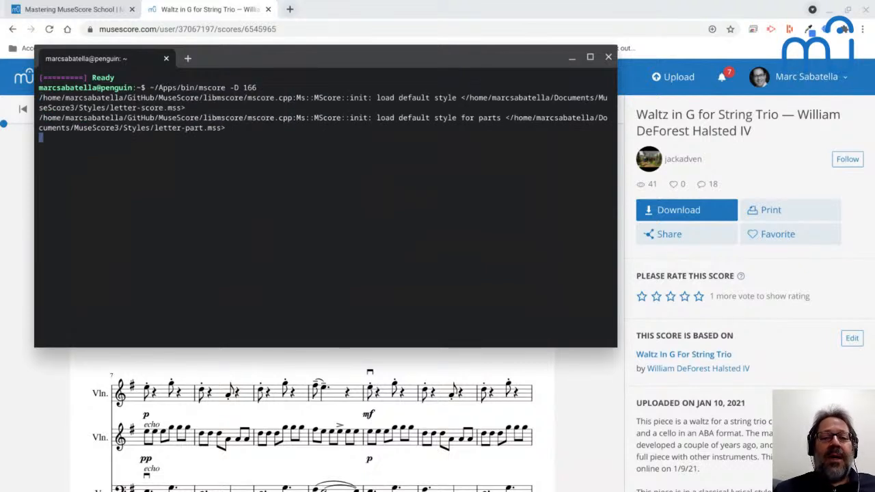
# Decline restoring the previous MuseScore session and dismiss the Start Center to reach the empty untitled score.
pyautogui.hotkey('alt', 'Tab')
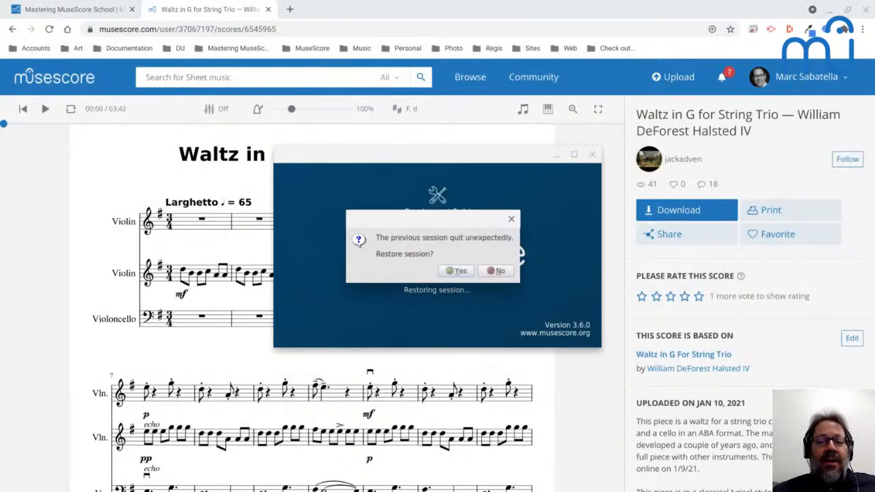
pyautogui.click(496, 271)
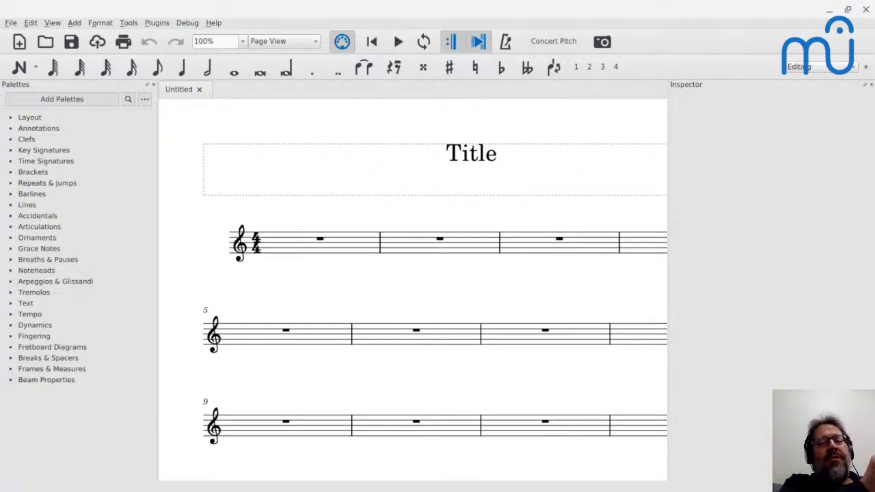
pyautogui.press('F4')
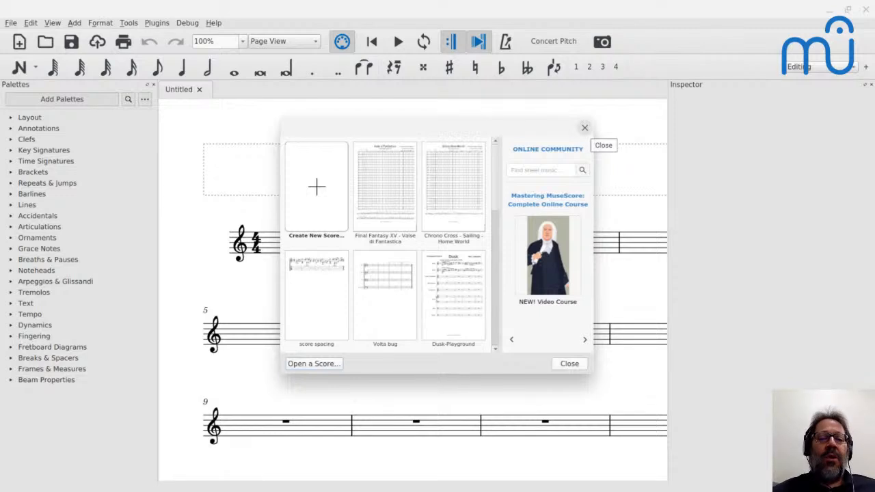
pyautogui.click(584, 127)
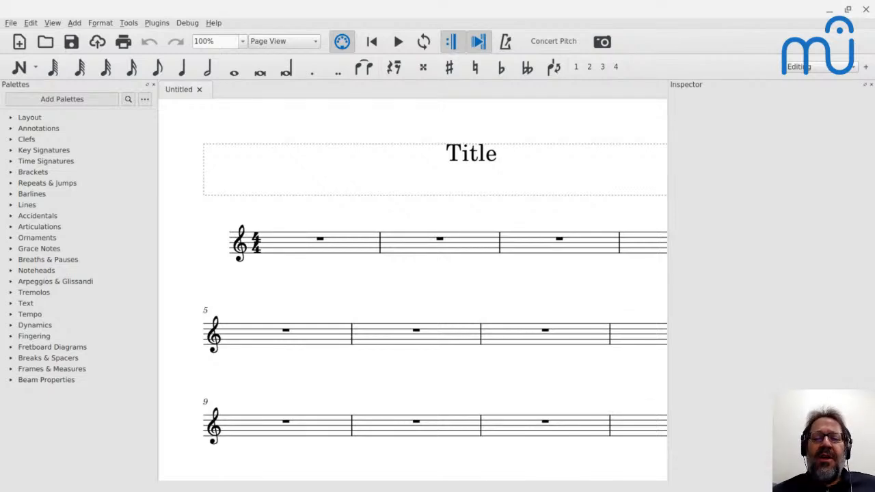
# Switch to the Waltz in G score in the browser and play it from measure 1, pausing in measure 5.
pyautogui.hotkey('alt', 'Tab')
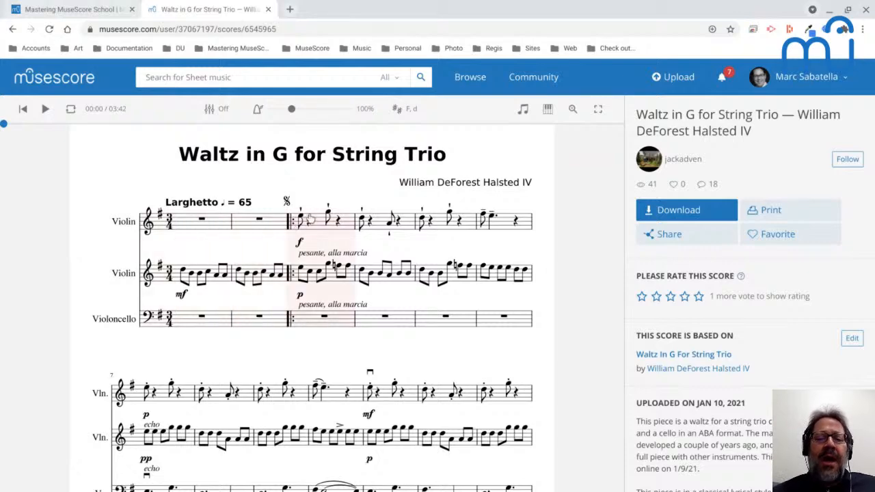
pyautogui.scroll(-1, 310, 219)
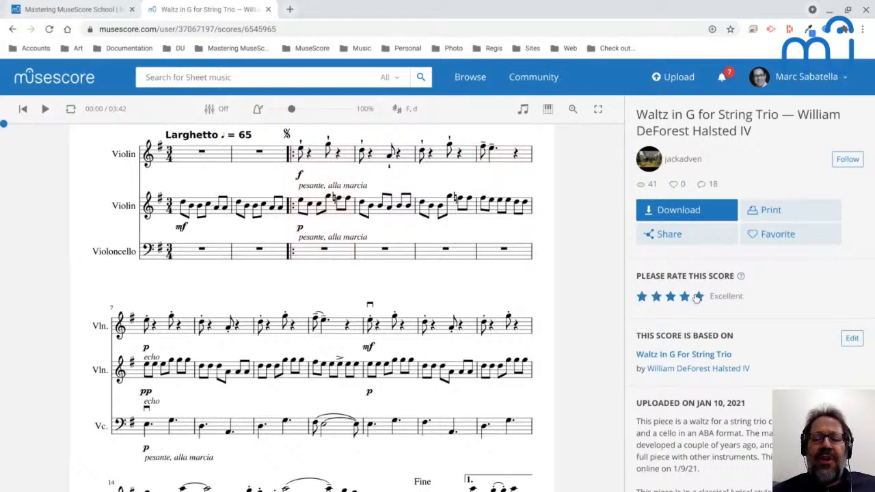
pyautogui.scroll(1, 478, 233)
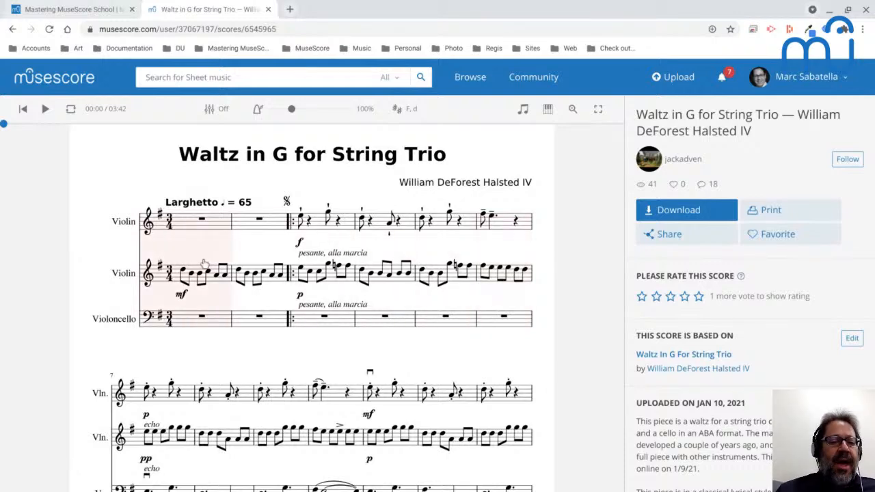
pyautogui.scroll(-1, 204, 263)
pyautogui.scroll(-2, 204, 263)
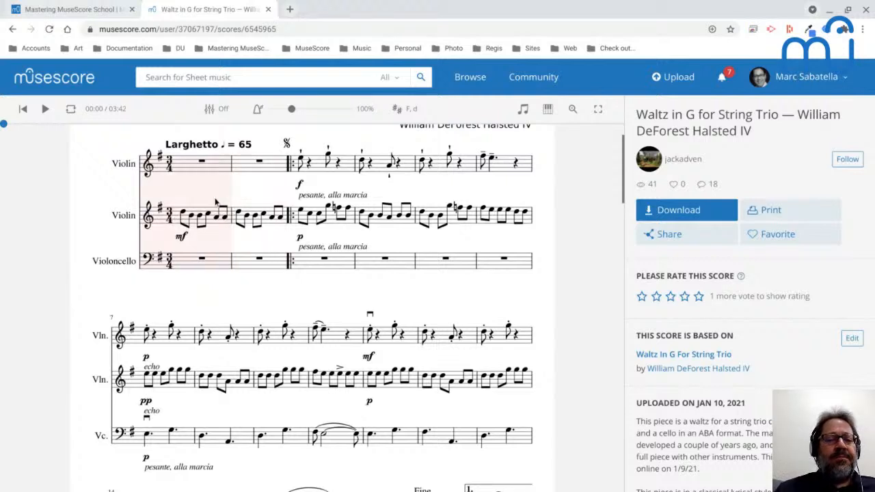
pyautogui.click(188, 220)
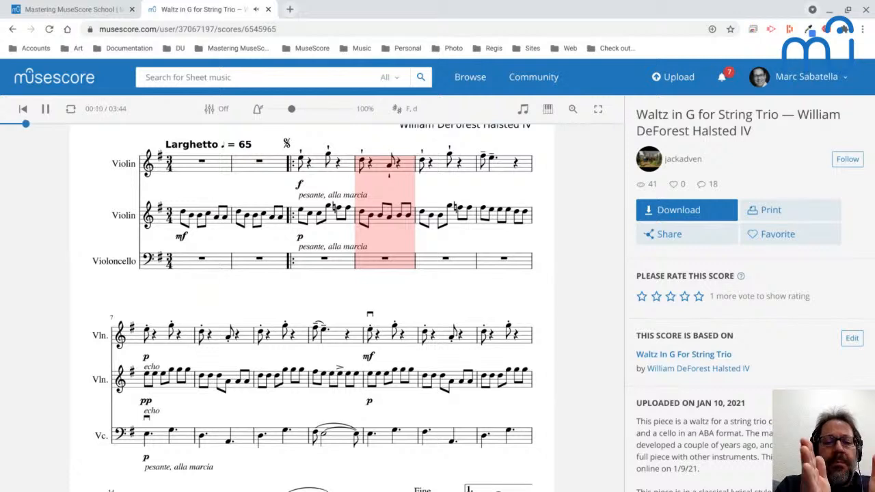
pyautogui.press('space')
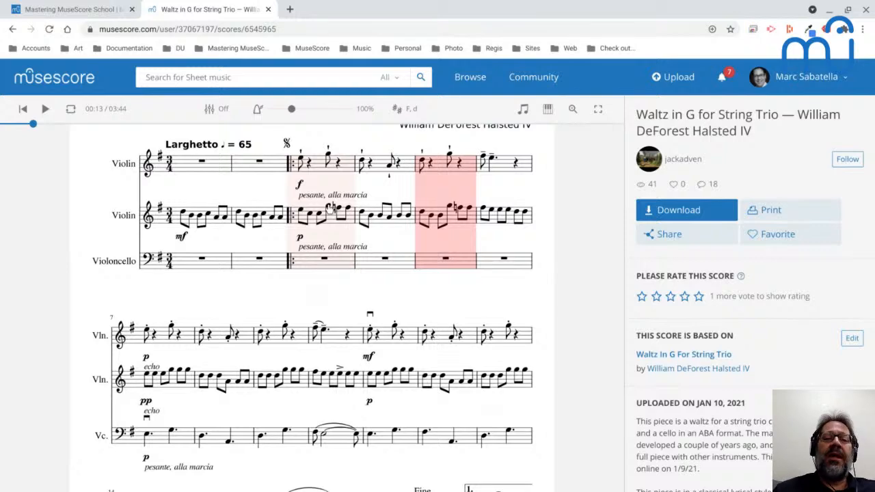
# Play the waltz from measure 7, where the cello enters, pausing in measure 10.
pyautogui.scroll(-1, 329, 209)
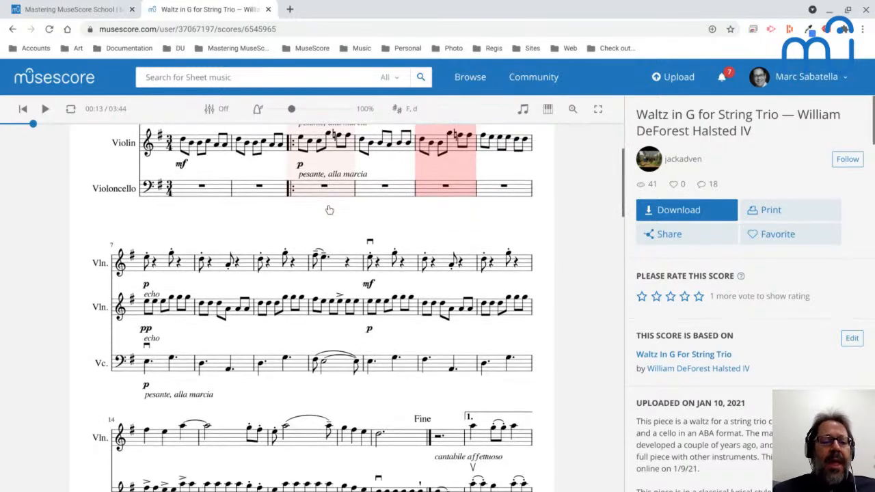
pyautogui.click(148, 367)
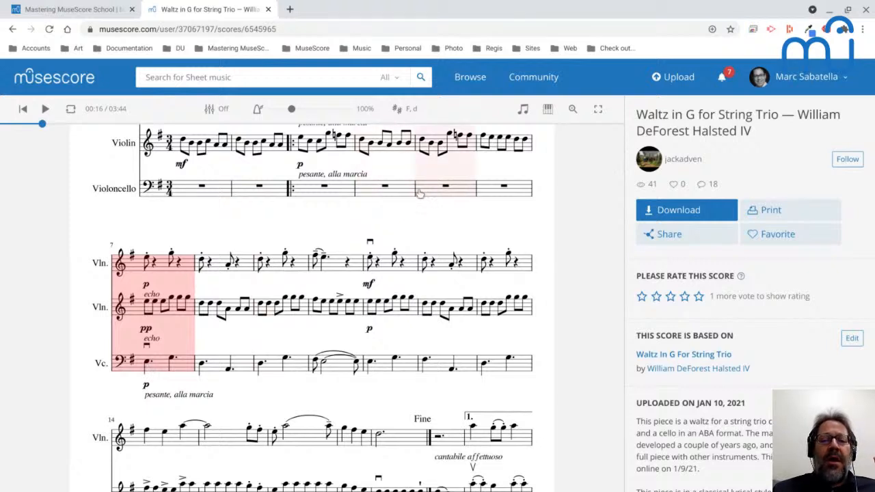
pyautogui.press('space')
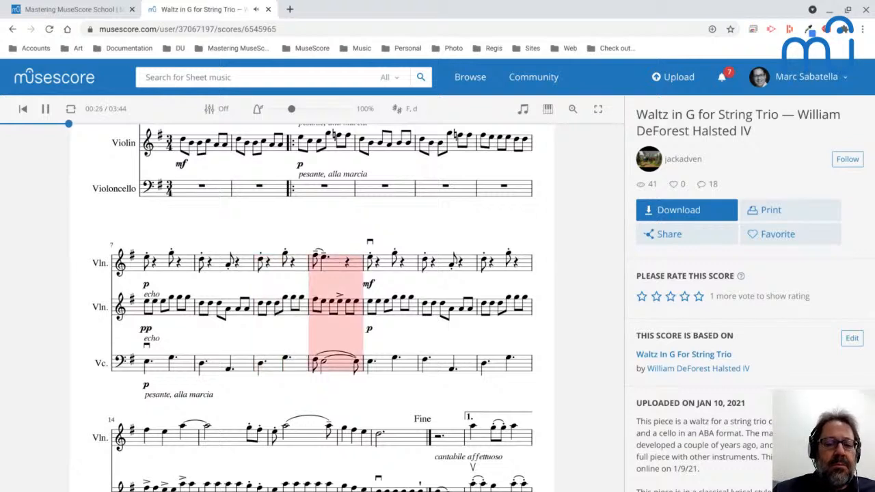
pyautogui.press('space')
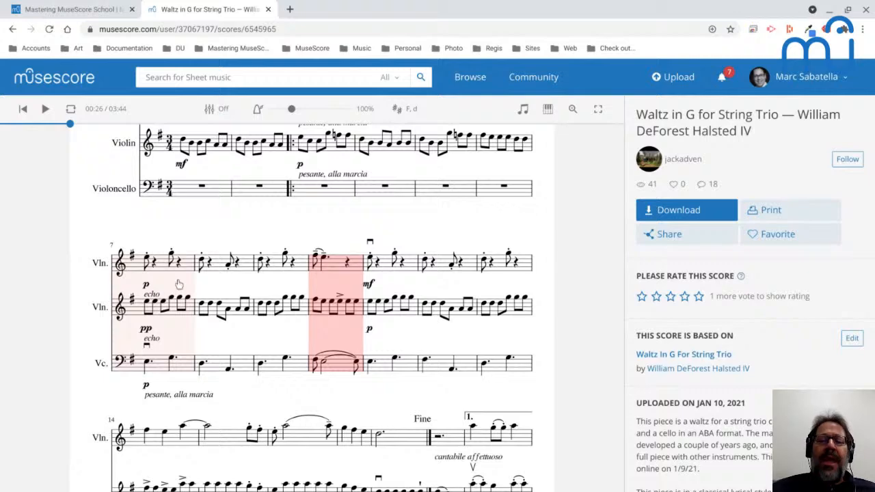
pyautogui.scroll(-3, 109, 313)
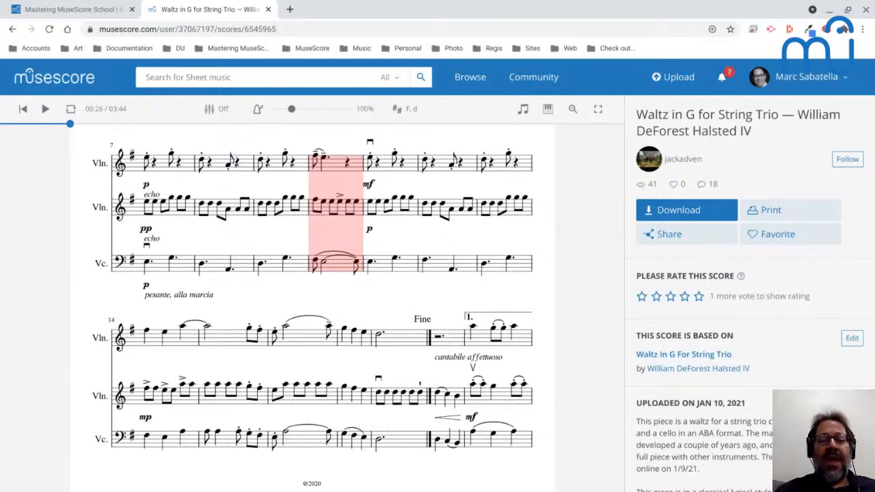
# Check the YouTube Live chat for new messages and return to the opening of the waltz score in the browser.
pyautogui.hotkey('alt', 'Tab')
pyautogui.hotkey('alt', 'Tab')
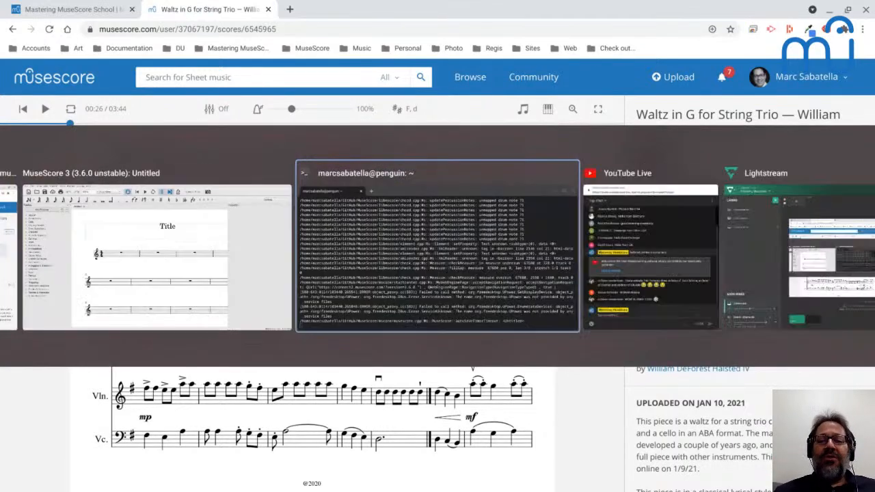
pyautogui.hotkey('alt', 'Tab')
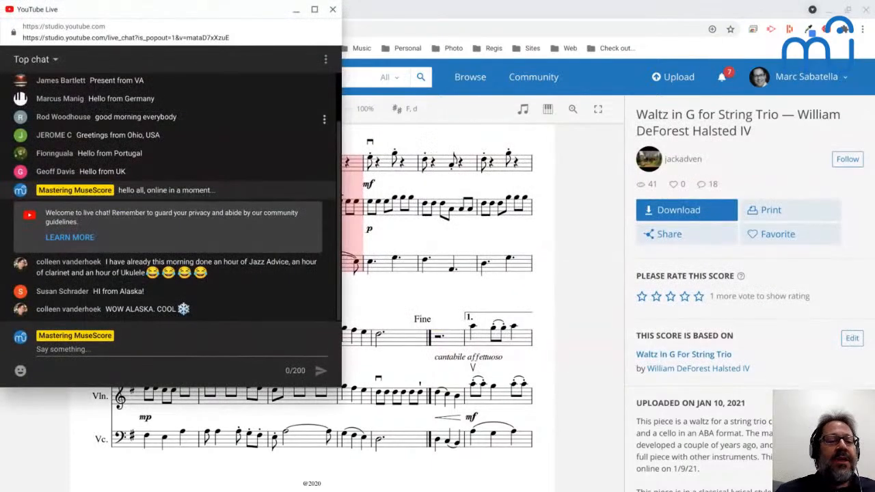
pyautogui.press('alt')
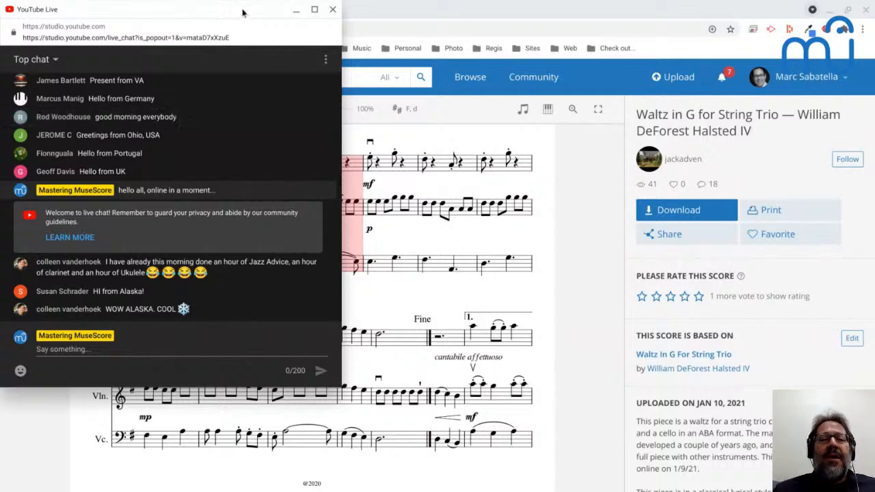
pyautogui.hotkey('alt', 'Tab')
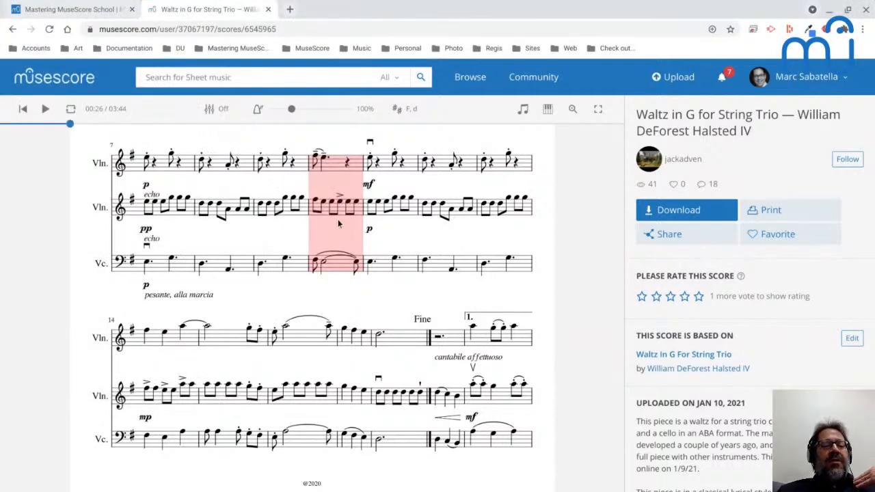
pyautogui.scroll(3, 338, 223)
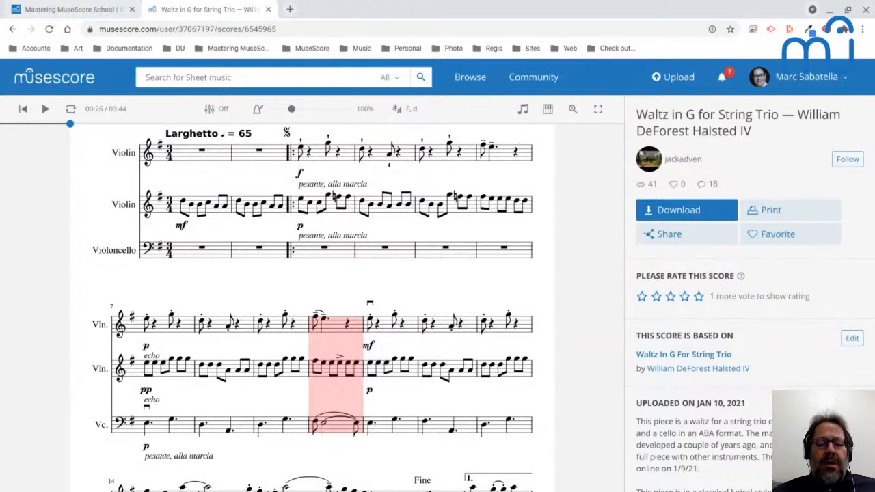
# Switch to MuseScore and open Waltz_in_G_for_String_Trio from the Courses/Music Master Class scores, keeping the old score style.
pyautogui.hotkey('alt', 'Tab')
pyautogui.hotkey('alt', 'Tab')
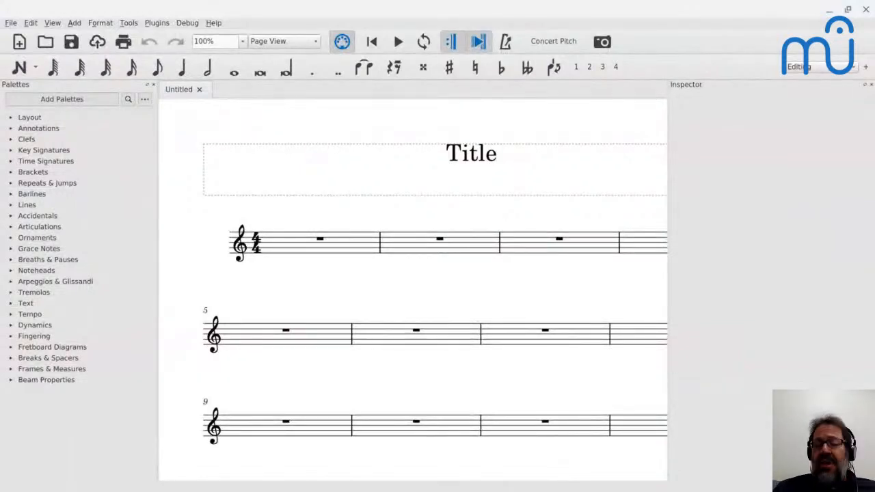
pyautogui.hotkey('ctrl', 'o')
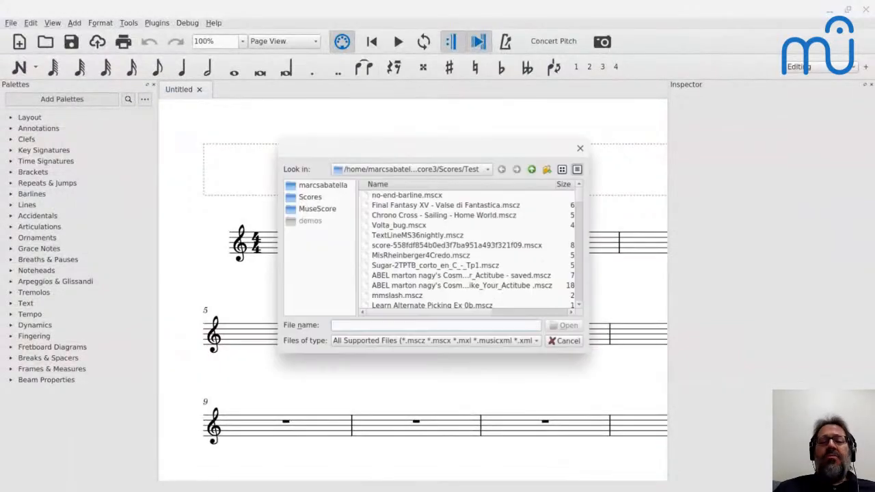
pyautogui.click(316, 200)
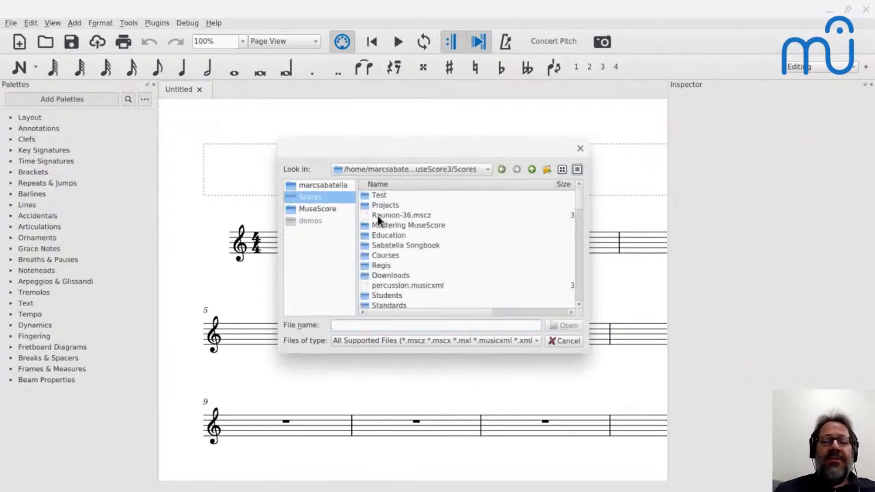
pyautogui.click(384, 256)
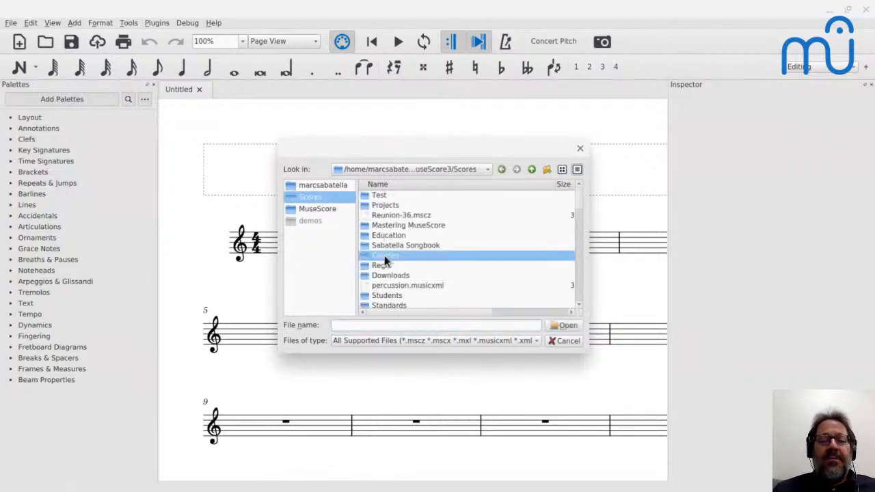
pyautogui.doubleClick(384, 255)
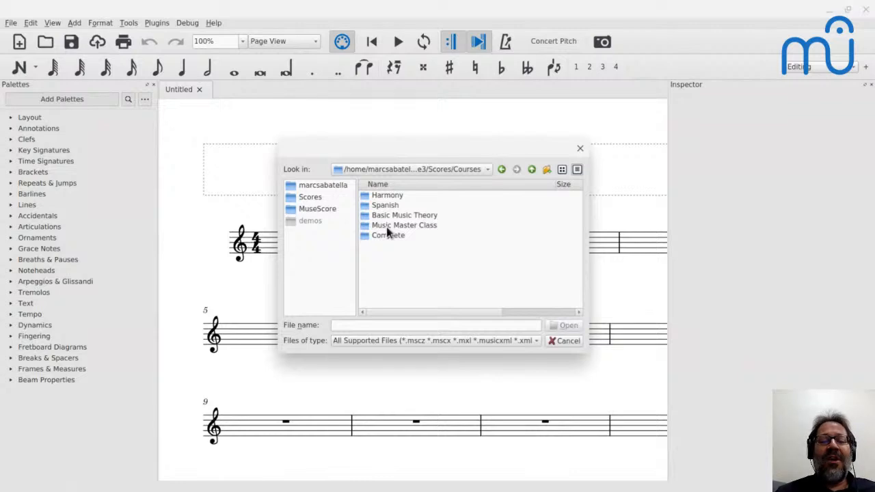
pyautogui.doubleClick(386, 225)
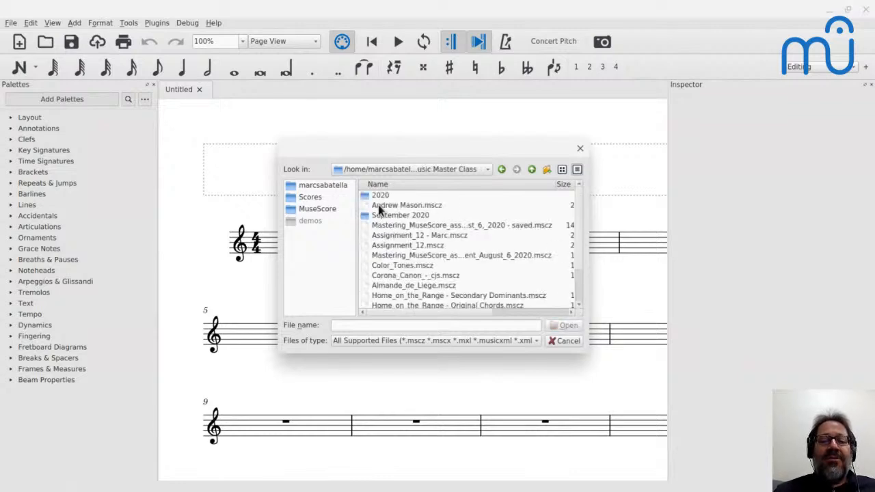
pyautogui.doubleClick(375, 196)
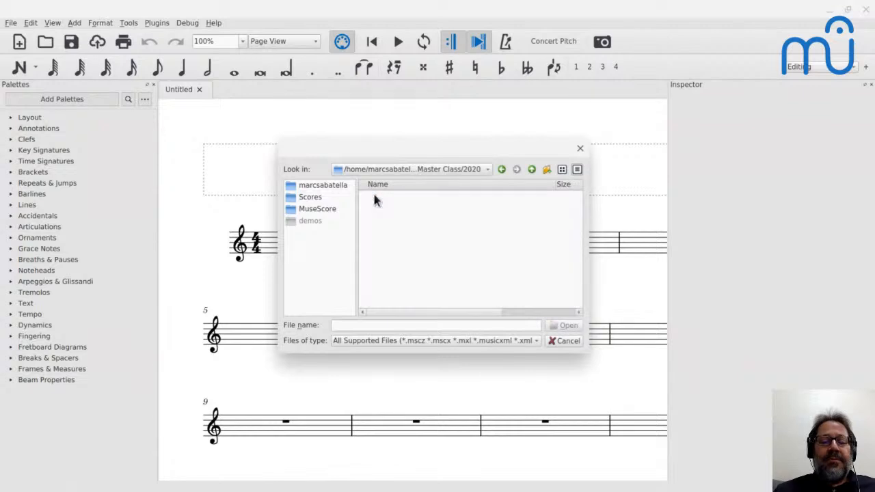
pyautogui.doubleClick(374, 195)
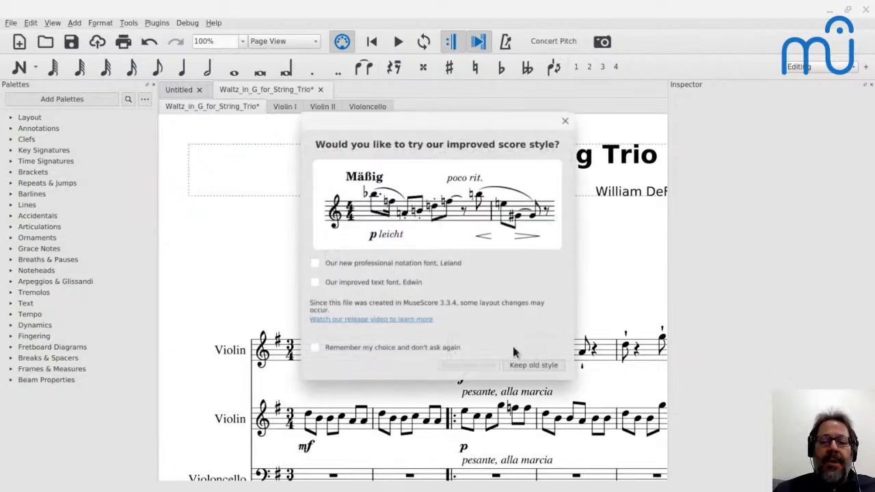
pyautogui.click(523, 364)
# Look through the pages of the waltz score and return to its opening system.
pyautogui.scroll(-3, 524, 369)
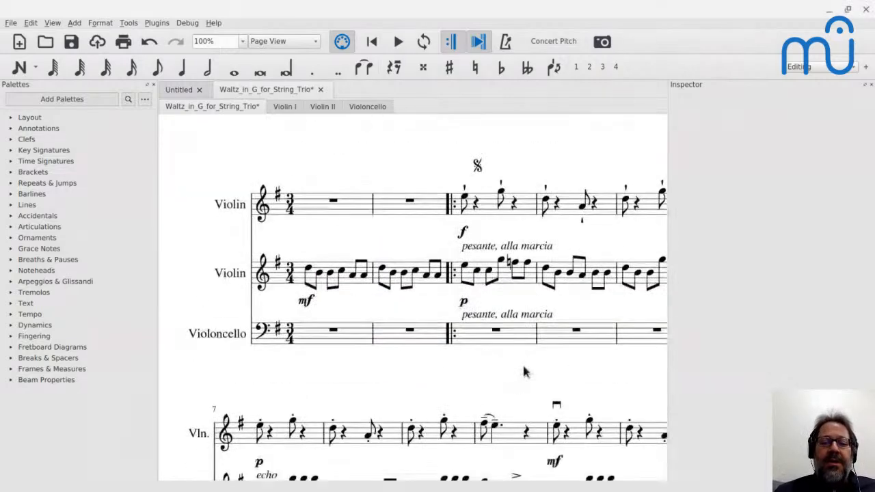
pyautogui.scroll(-2, 523, 371)
pyautogui.scroll(-3, 413, 297)
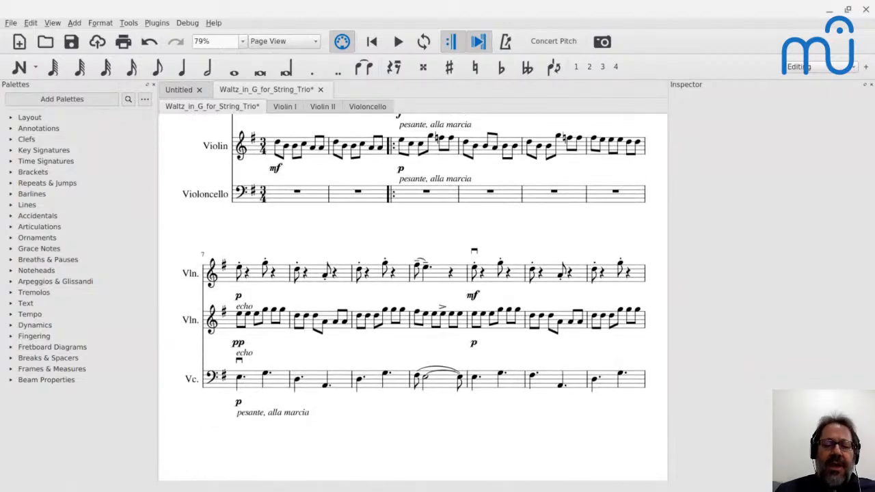
pyautogui.hscroll(8, 413, 298)
pyautogui.scroll(4, 413, 297)
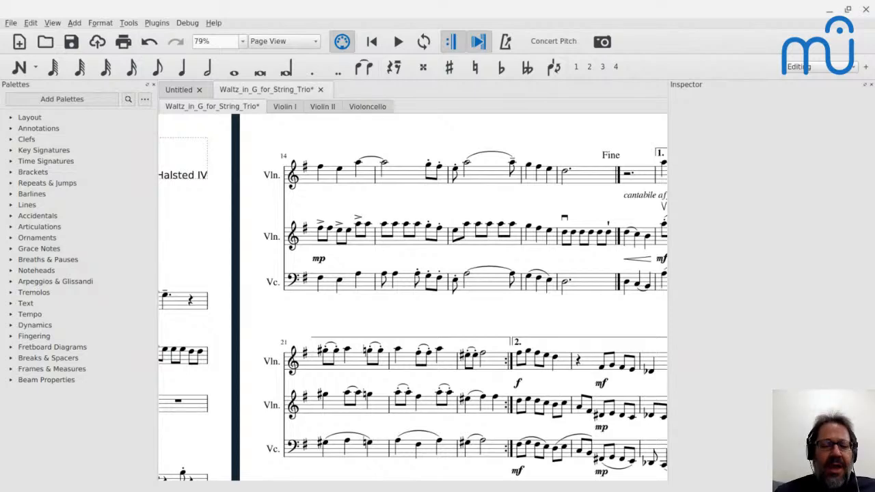
pyautogui.hscroll(-9, 413, 297)
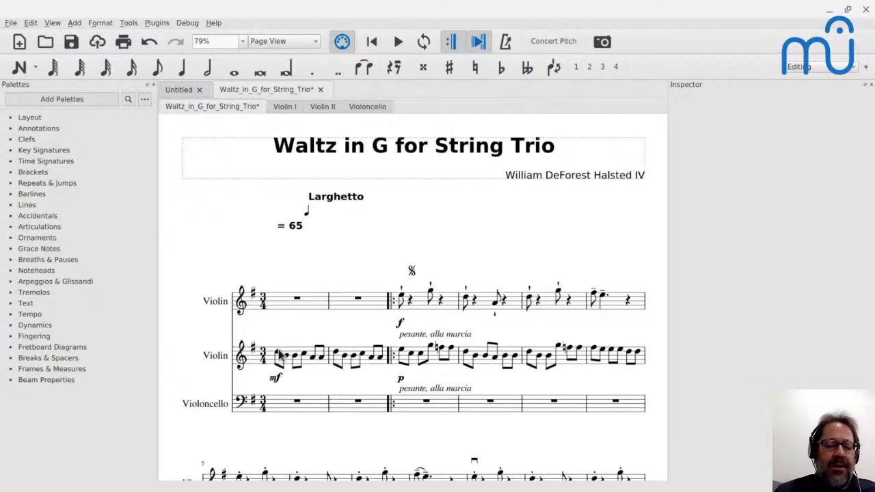
pyautogui.hscroll(12, 282, 355)
pyautogui.scroll(-8, 414, 298)
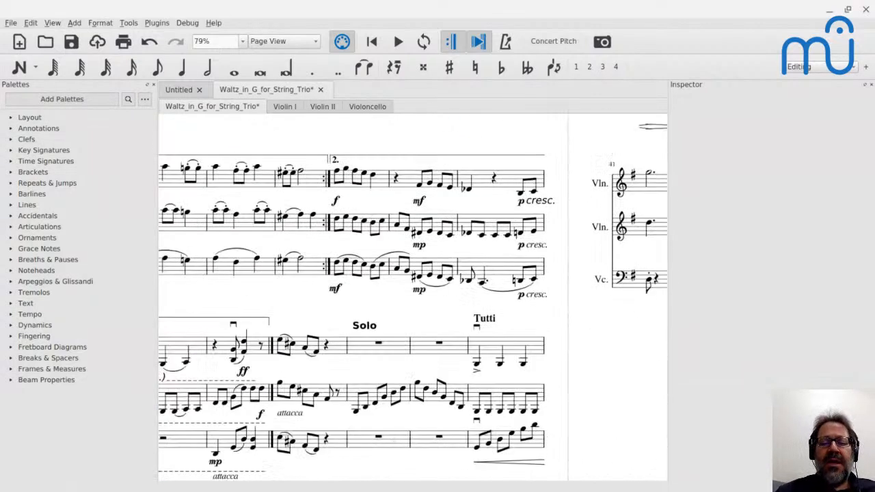
pyautogui.hscroll(10, 413, 297)
pyautogui.scroll(3, 413, 298)
pyautogui.scroll(3, 413, 297)
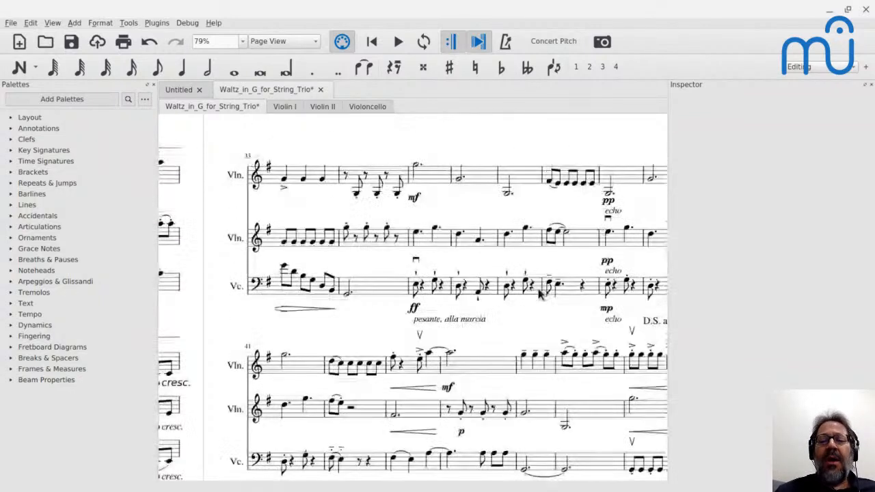
pyautogui.scroll(2, 539, 294)
pyautogui.hscroll(-10, 539, 294)
pyautogui.scroll(2, 539, 294)
pyautogui.hscroll(-1, 539, 294)
pyautogui.scroll(-1, 539, 294)
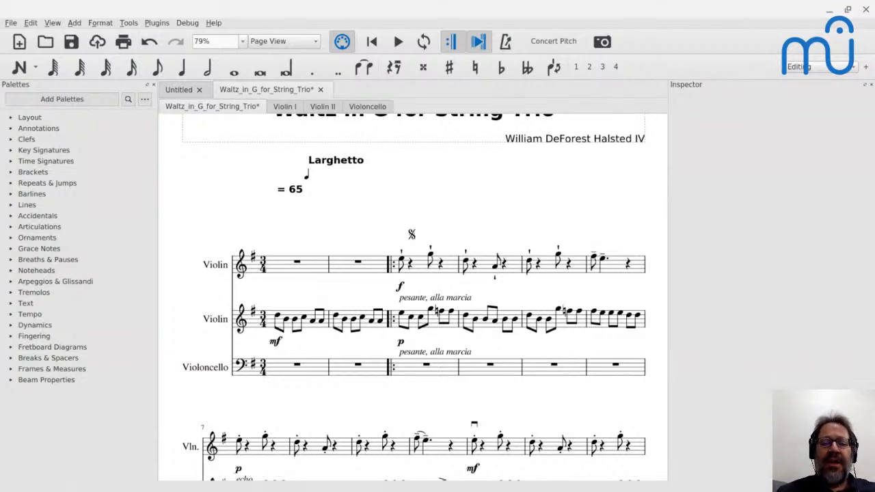
# Save the score under the new name "Waltz_in_G_for_String_Trio - Edited".
pyautogui.click(422, 268)
pyautogui.scroll(-2, 423, 272)
pyautogui.hotkey('alt', 'f')
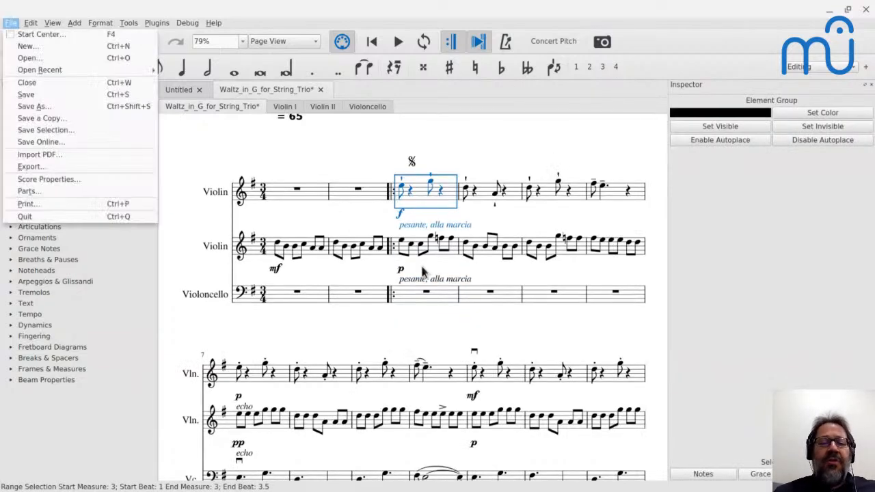
pyautogui.press('Down')
pyautogui.press('Down')
pyautogui.press('Down')
pyautogui.press('Down')
pyautogui.press('Down')
pyautogui.press('Down')
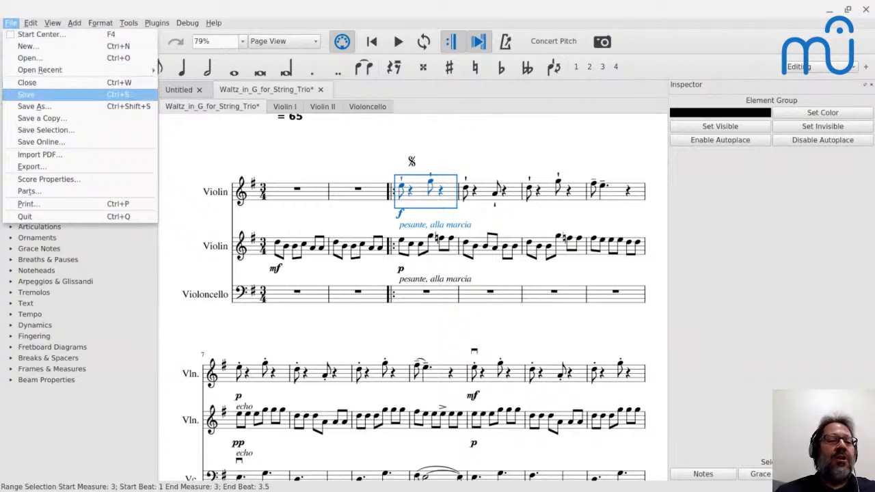
pyautogui.press('Down')
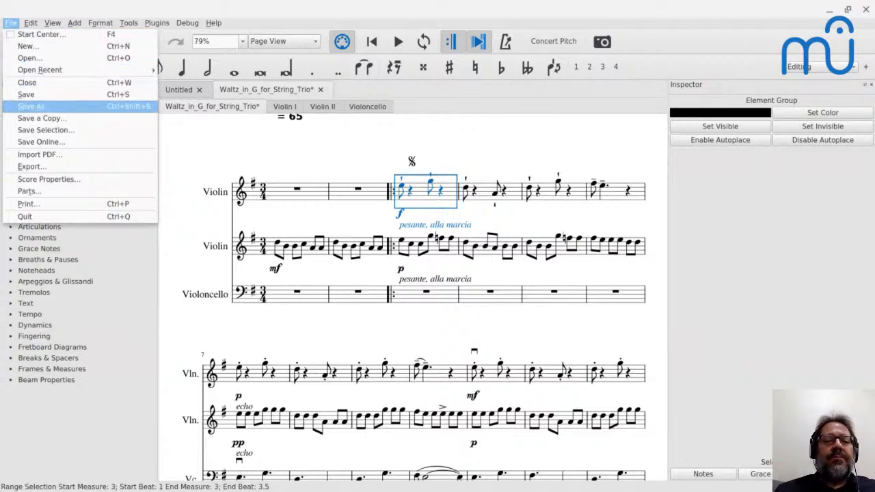
pyautogui.press('Escape')
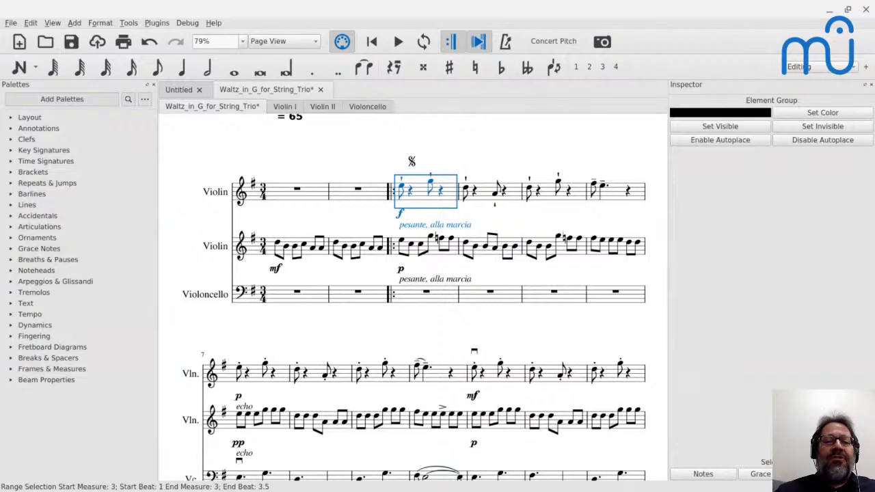
pyautogui.press('End')
pyautogui.press('Left')
pyautogui.press('Left')
pyautogui.press('Left')
pyautogui.press('Left')
pyautogui.press('Left')
pyautogui.write('- Edit')
pyautogui.press('Return')
# Check the YouTube Live chat for new messages and return to the edited score in MuseScore.
pyautogui.hotkey('alt', 'Tab')
pyautogui.hotkey('alt', 'Tab')
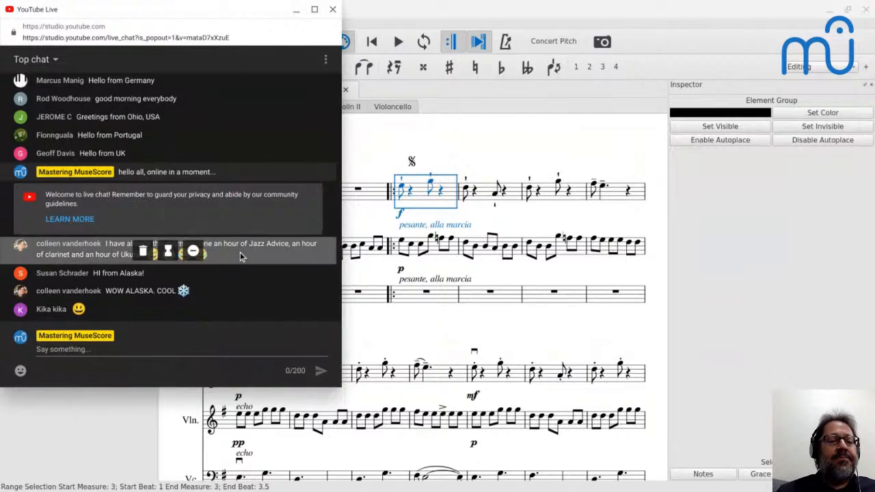
pyautogui.hotkey('alt', 'Tab')
# Delete the broken "Larghetto ♩ = 65" tempo marking above measure 1.
pyautogui.scroll(3, 312, 258)
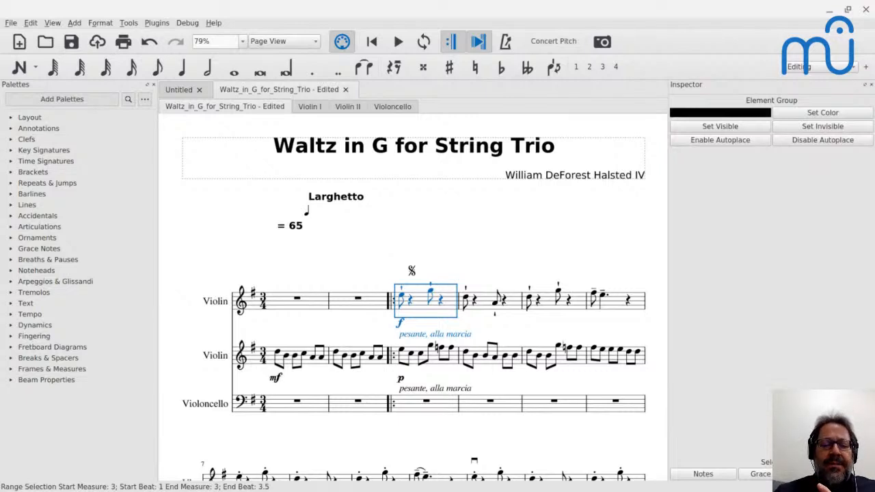
pyautogui.click(290, 231)
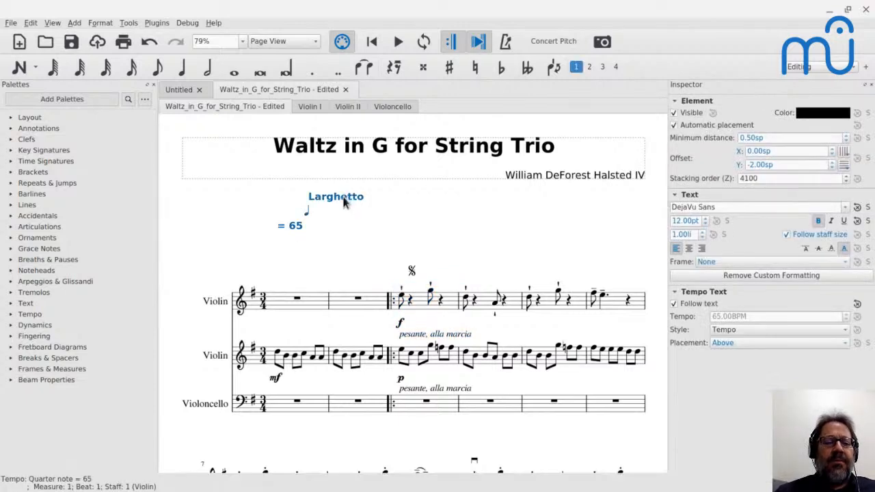
pyautogui.press('Delete')
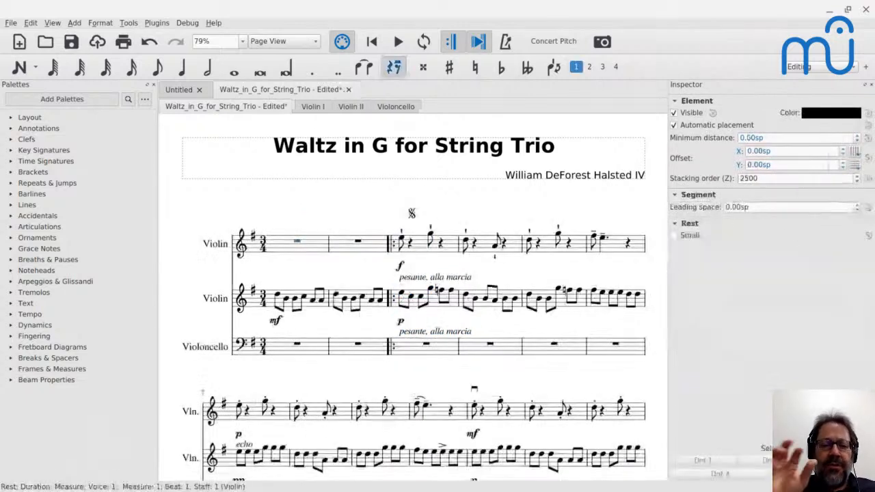
# Play the score from the second violin's first note in measure 1, stopping in measure 3.
pyautogui.click(281, 300)
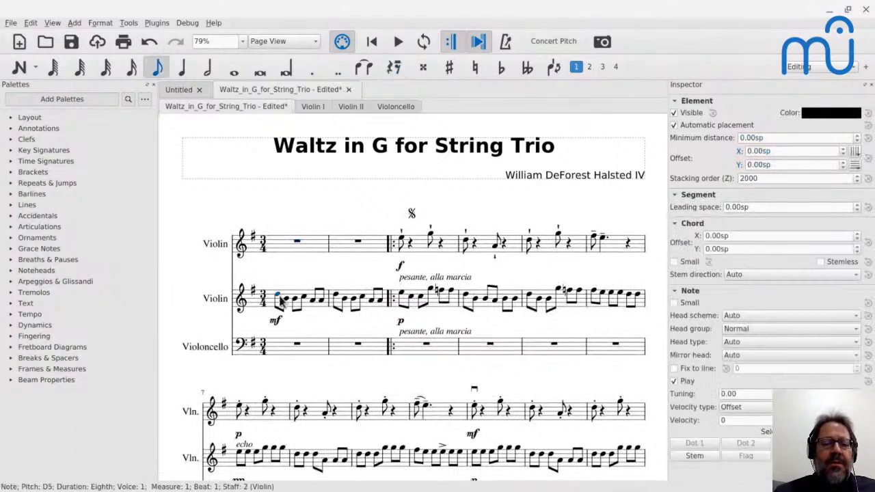
pyautogui.press('space')
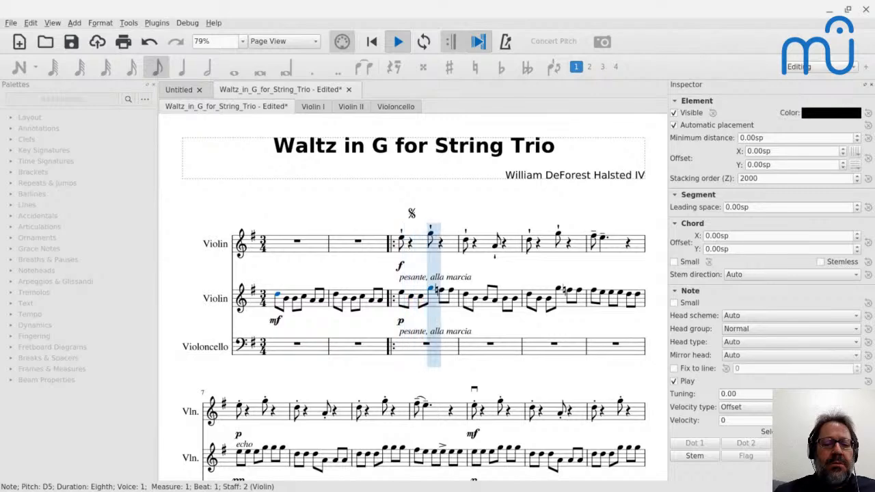
pyautogui.press('space')
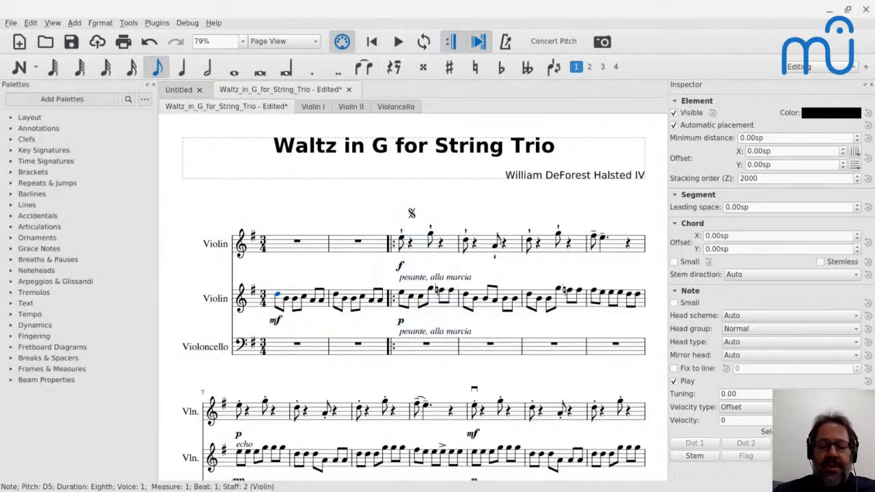
# Open the Mixer and set the first violin's sound to Violin.
pyautogui.press('F10')
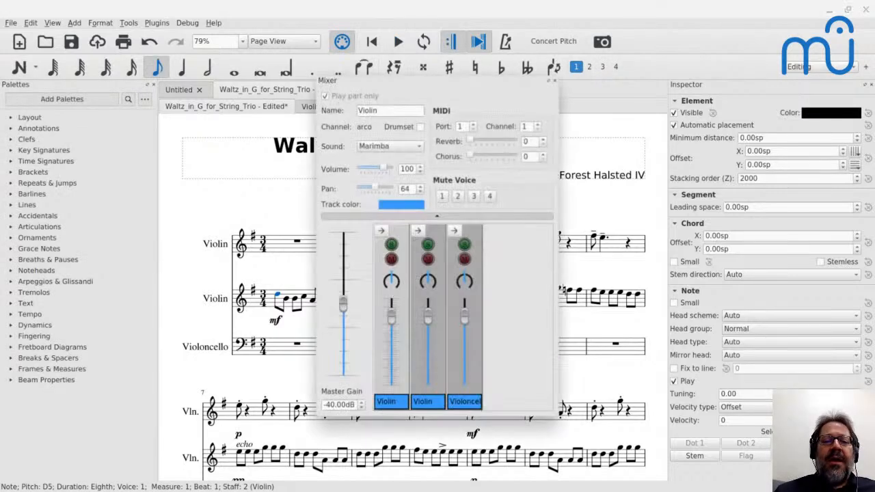
pyautogui.click(385, 146)
pyautogui.press('v')
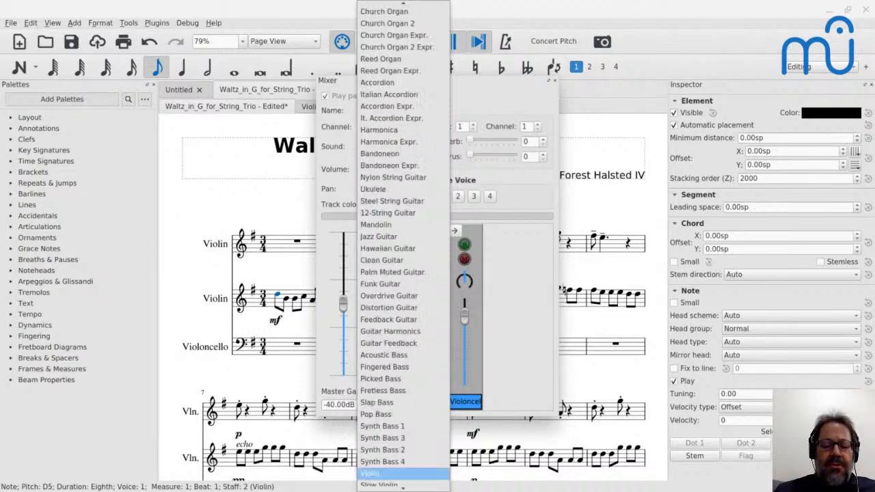
pyautogui.press('Return')
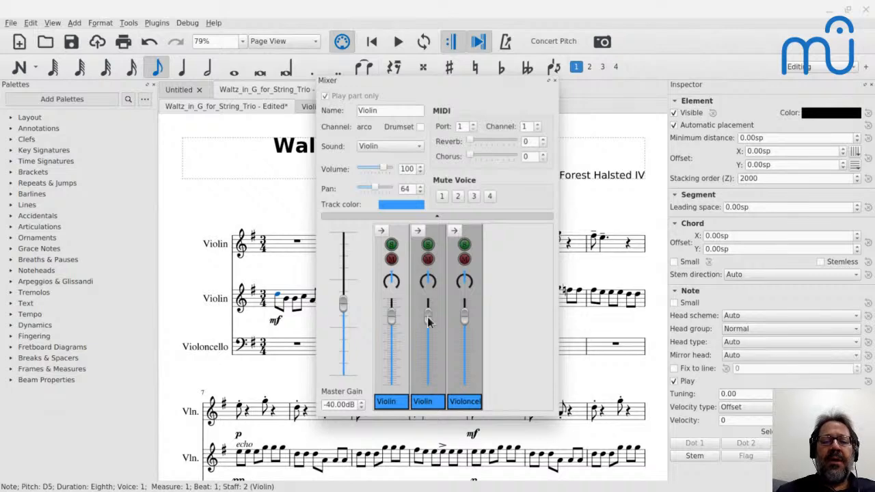
# Set the second violin's sound to Violin Expr. in the Mixer.
pyautogui.click(443, 346)
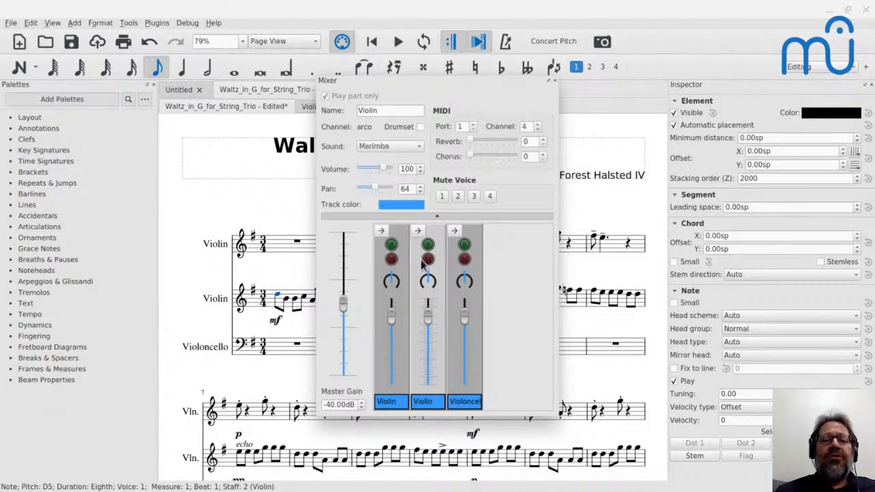
pyautogui.click(391, 147)
pyautogui.write('vi')
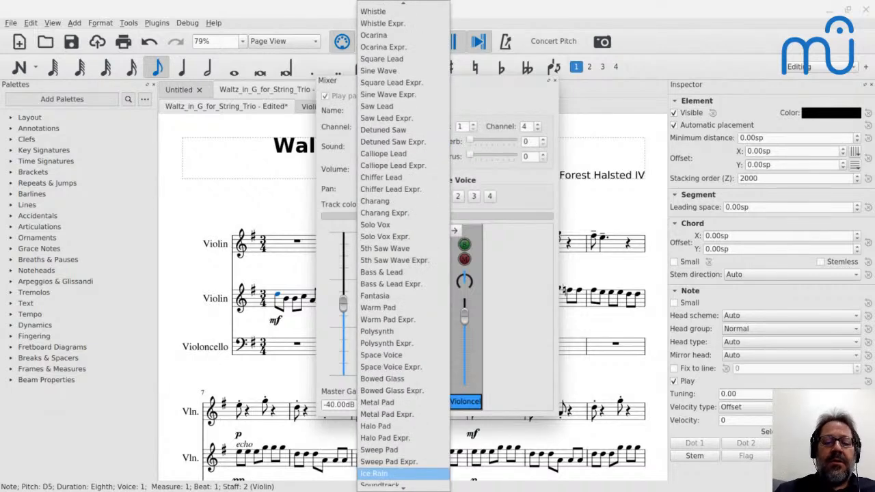
pyautogui.write('v')
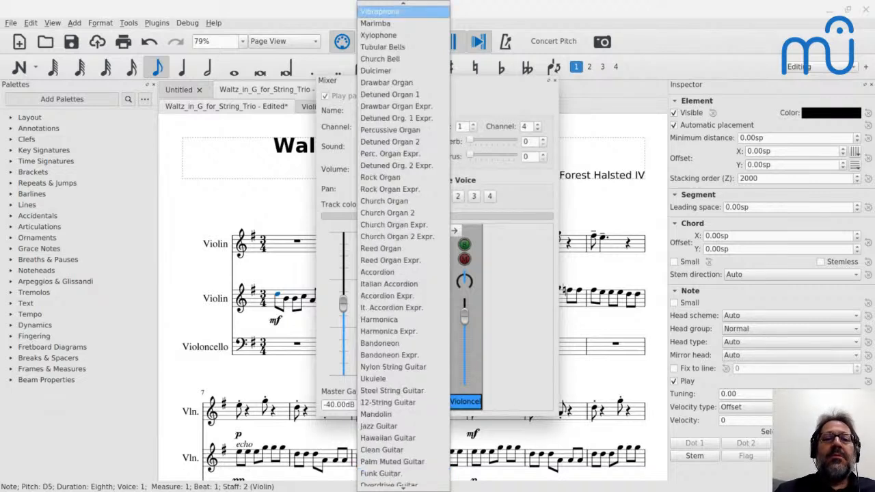
pyautogui.write('v')
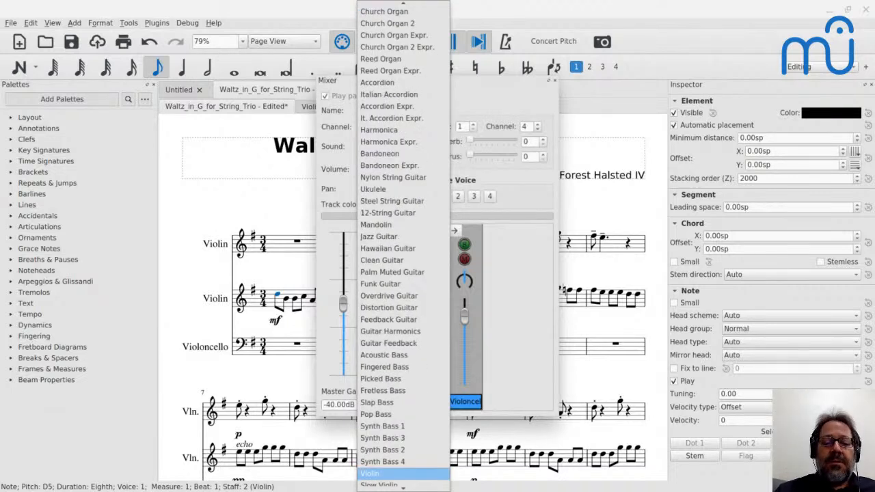
pyautogui.press('Down')
pyautogui.press('Down')
pyautogui.press('Down')
pyautogui.press('Up')
pyautogui.press('Return')
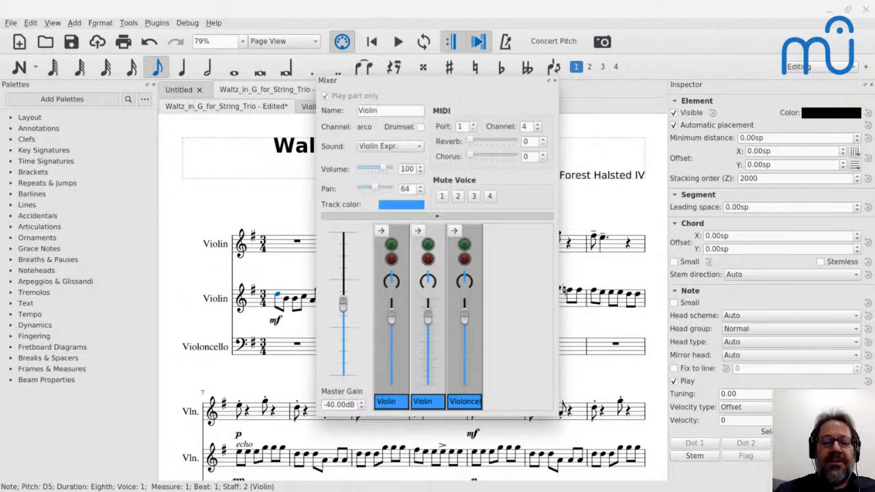
# Set the first violin's sound to Violin Expr. in the Mixer.
pyautogui.click(385, 321)
pyautogui.click(382, 145)
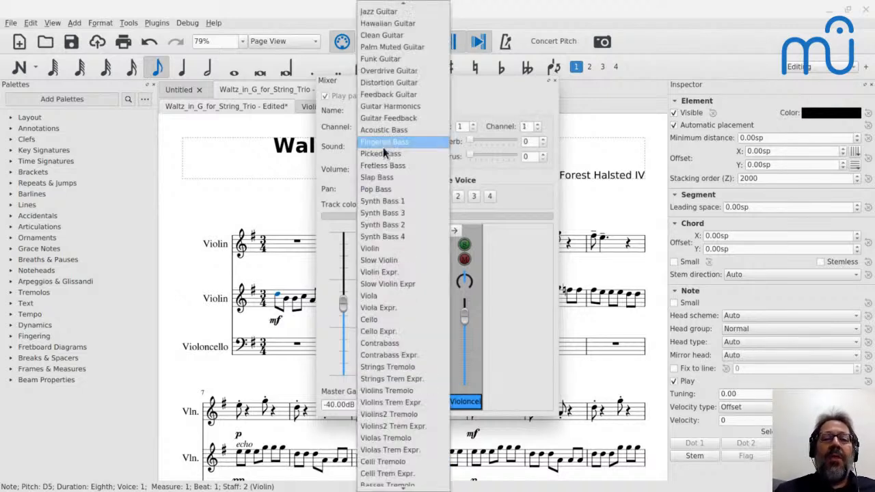
pyautogui.press('v')
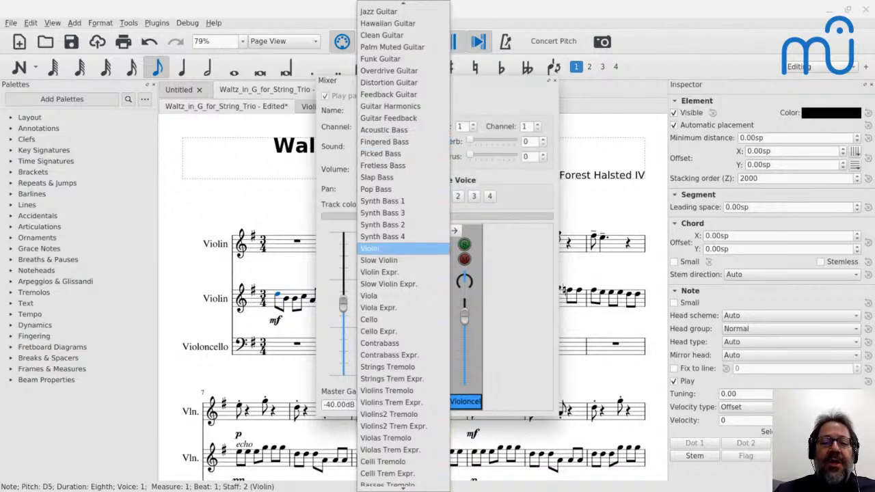
pyautogui.click(377, 272)
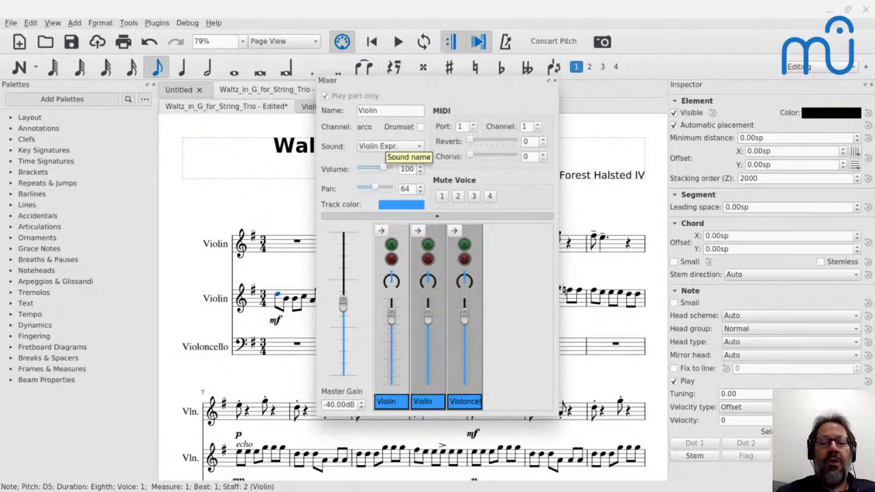
# Set the cello's sound to Cello Expr. in the Mixer and close the Mixer.
pyautogui.click(458, 351)
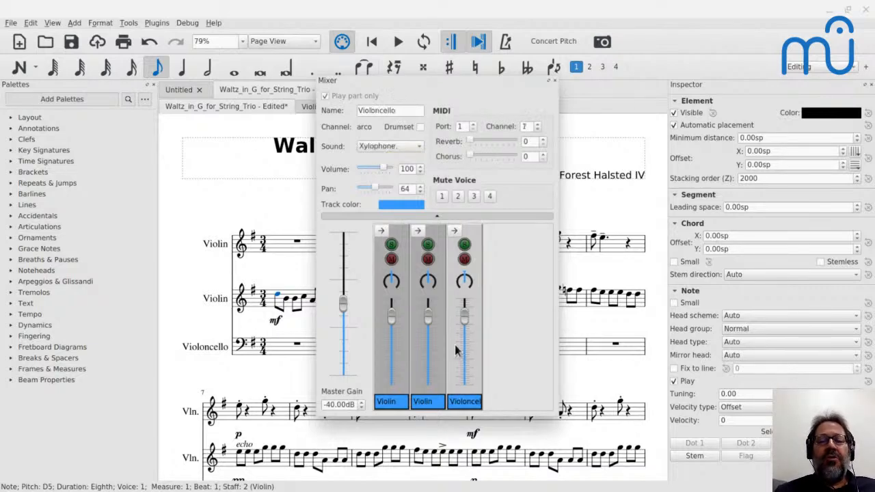
pyautogui.click(400, 152)
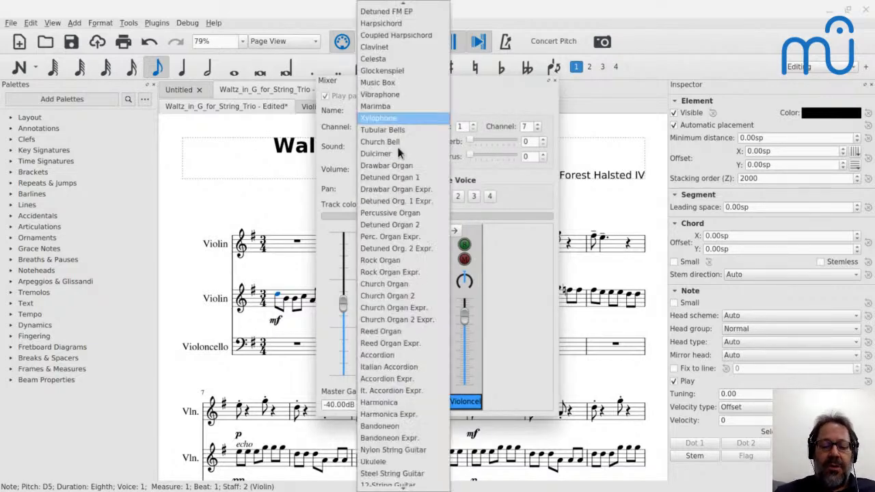
pyautogui.press('v')
pyautogui.press('c')
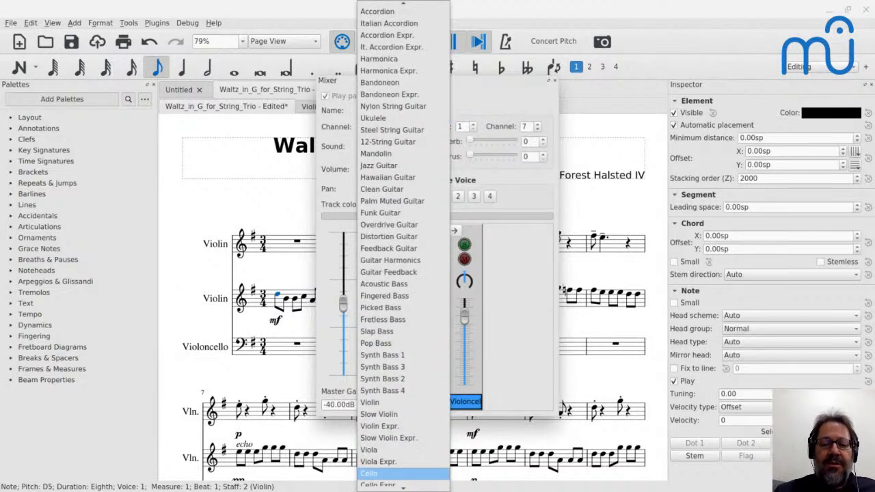
pyautogui.press('Down')
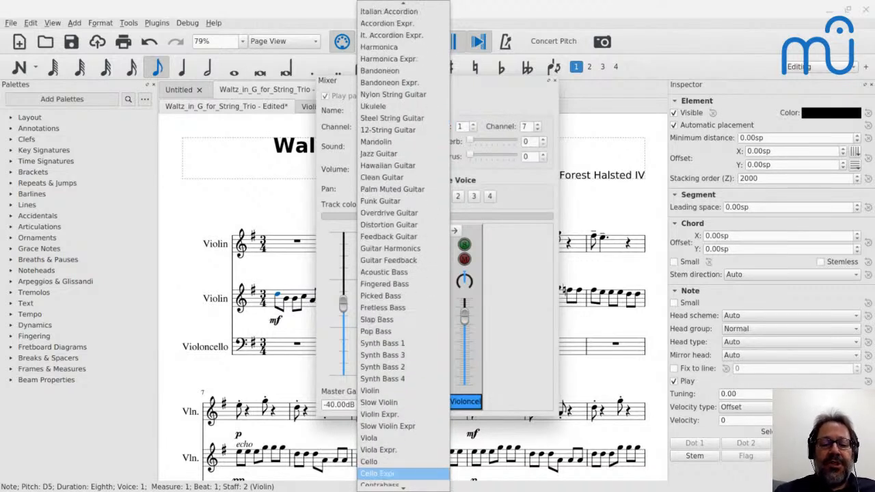
pyautogui.press('Return')
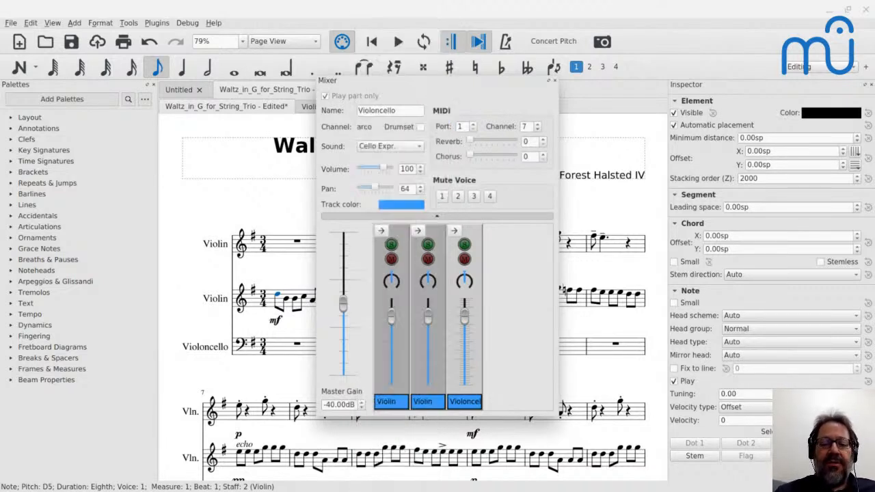
pyautogui.click(554, 80)
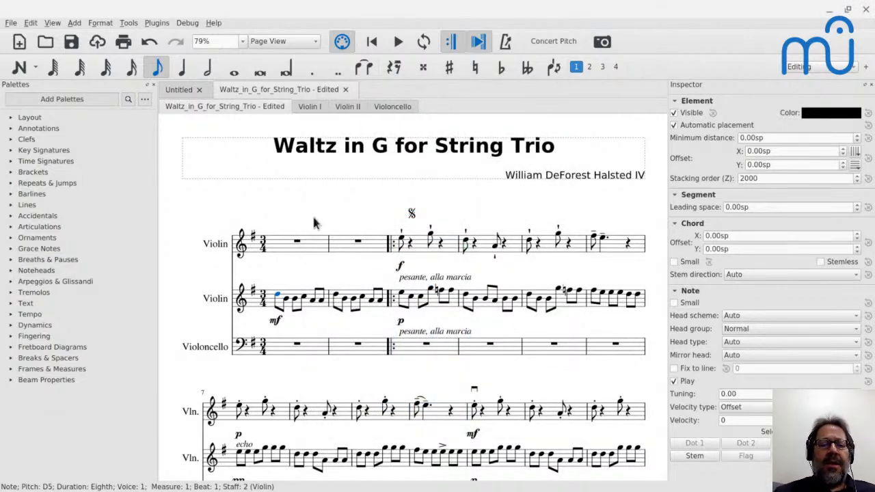
# Add a quarter note = 65 tempo marking above the first violin's measure 1 and save the score.
pyautogui.click(286, 250)
pyautogui.press('space')
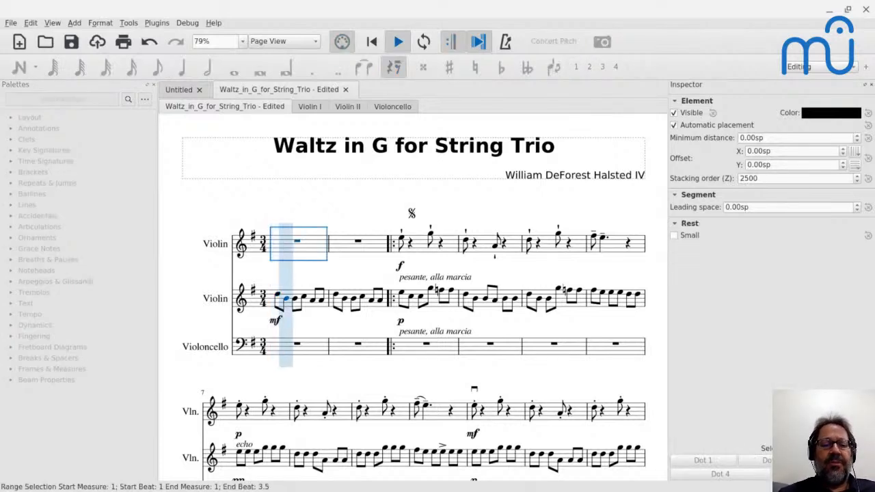
pyautogui.click(298, 243)
pyautogui.hotkey('alt', 't')
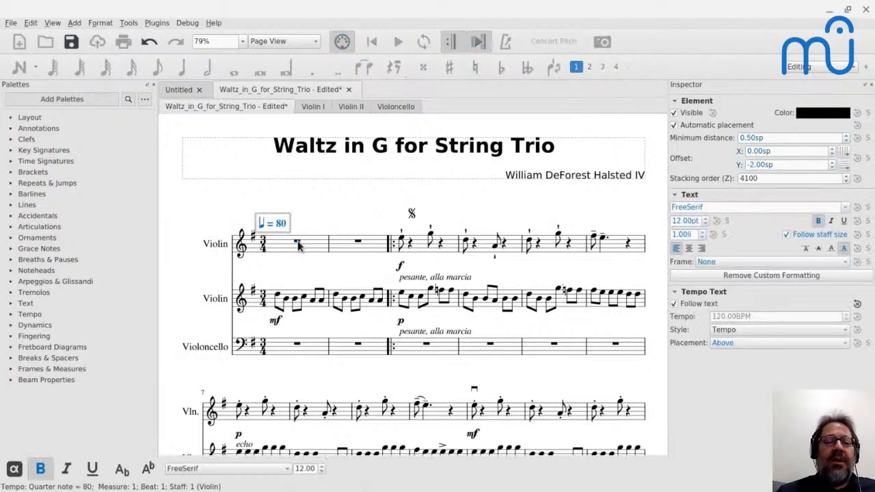
pyautogui.press('BackSpace')
pyautogui.press('BackSpace')
pyautogui.write('65')
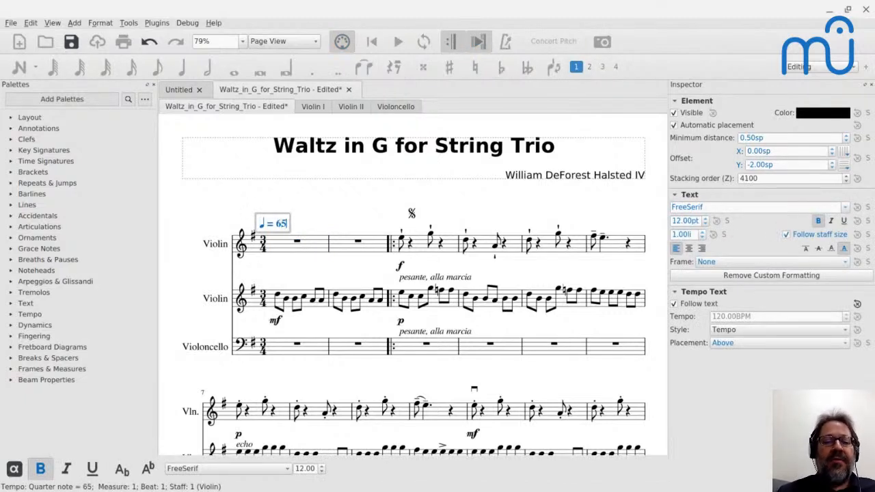
pyautogui.press('Escape')
pyautogui.hotkey('ctrl', 's')
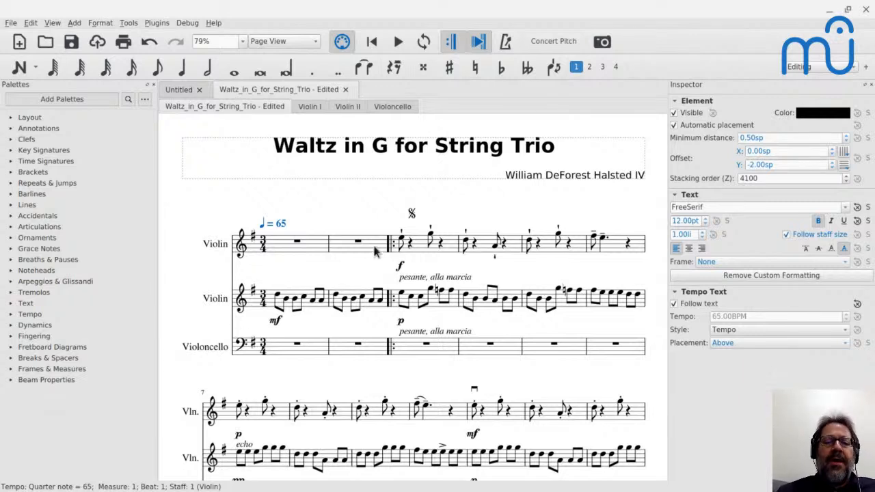
# Compare the two violins' notes in measure 3, checking the YouTube live chat in between.
pyautogui.click(404, 243)
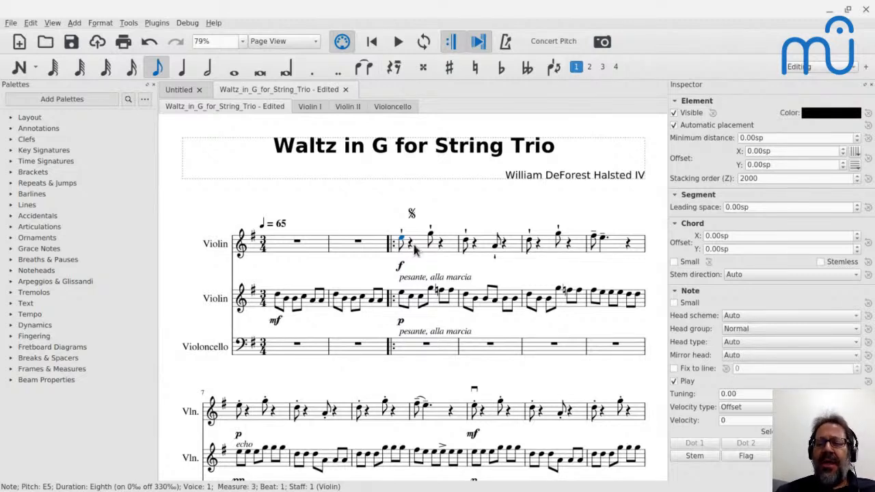
pyautogui.hotkey('alt', 'Tab')
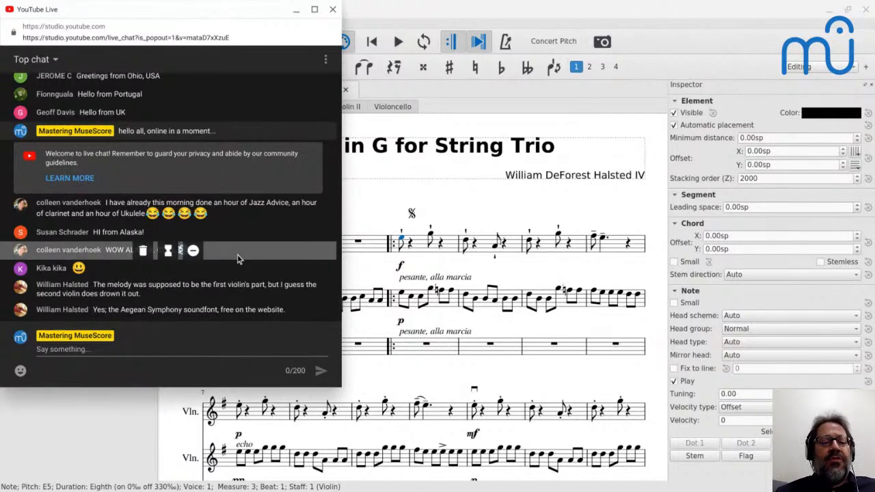
pyautogui.hotkey('alt', 'Tab')
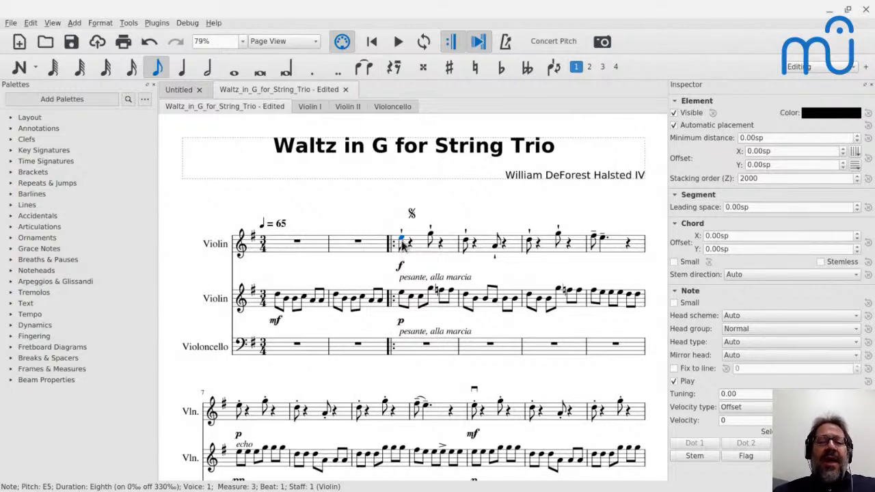
pyautogui.click(431, 234)
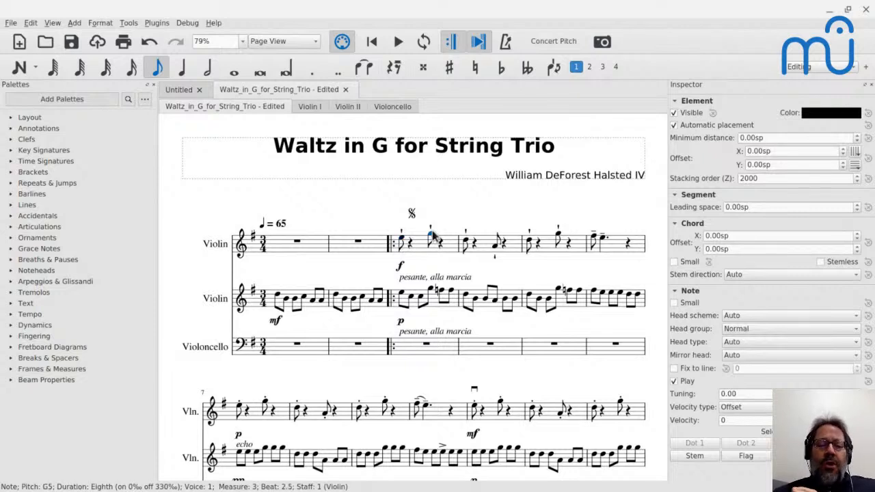
pyautogui.click(402, 298)
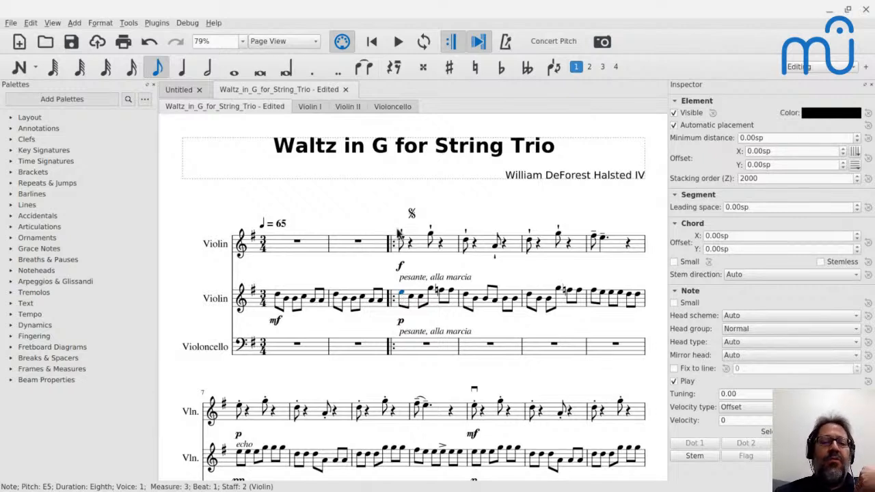
pyautogui.click(404, 242)
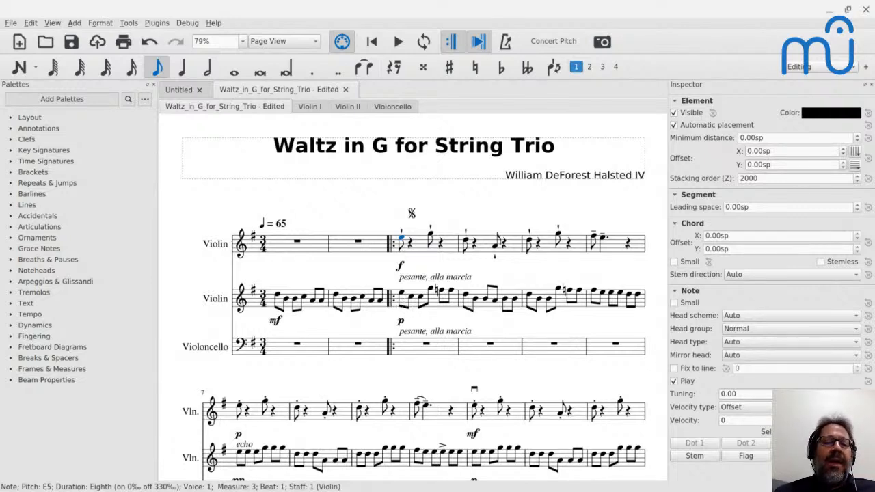
# Change the second violin's first note to A4 in measure 3, G4 in measure 4 and B4 in measure 5.
pyautogui.click(403, 298)
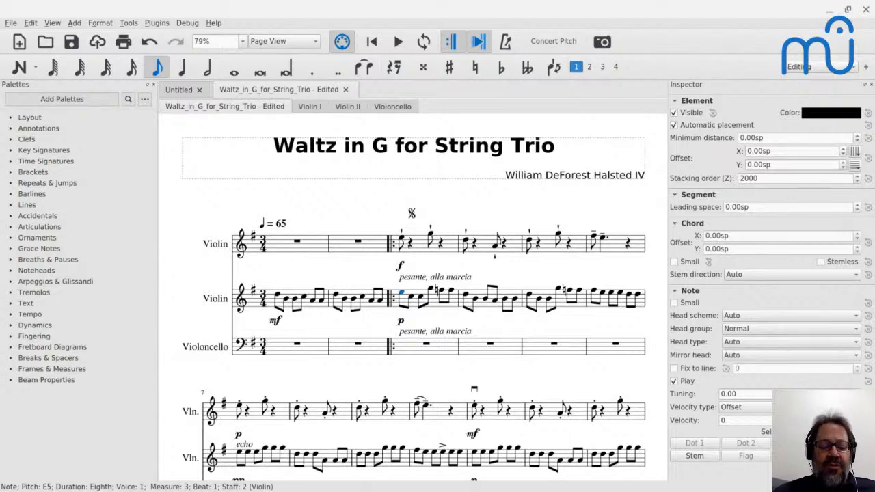
pyautogui.press('a')
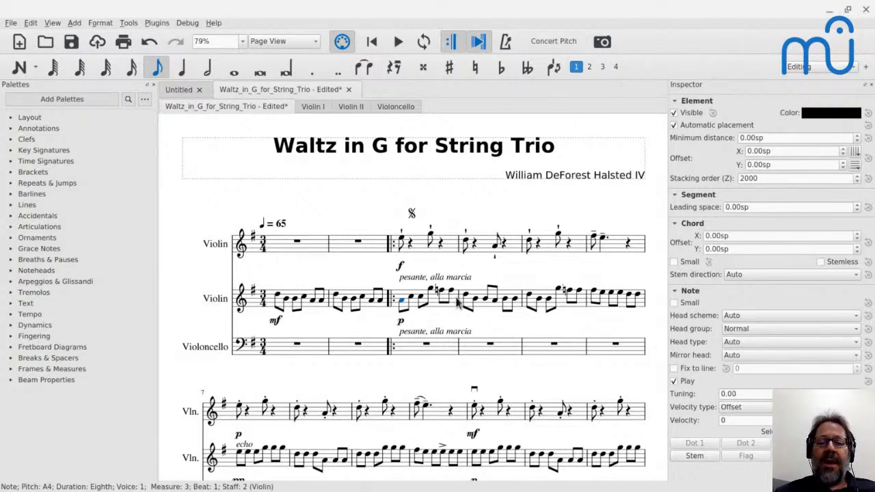
pyautogui.click(467, 300)
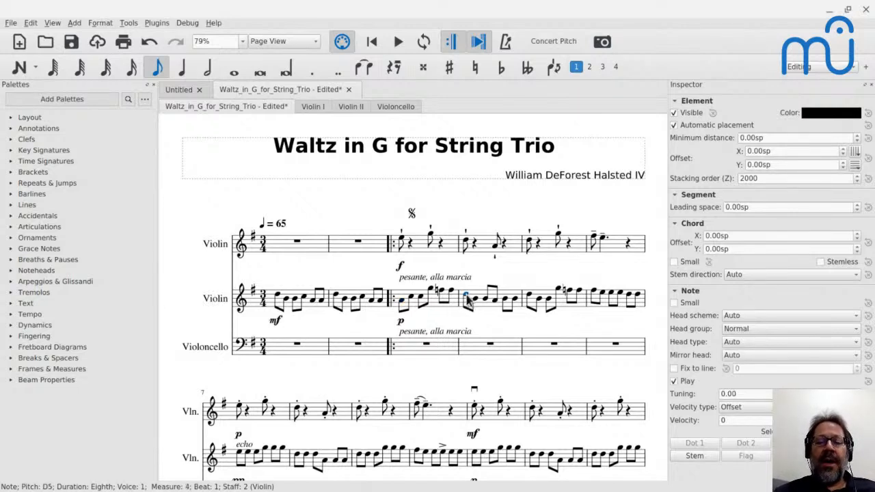
pyautogui.press('g')
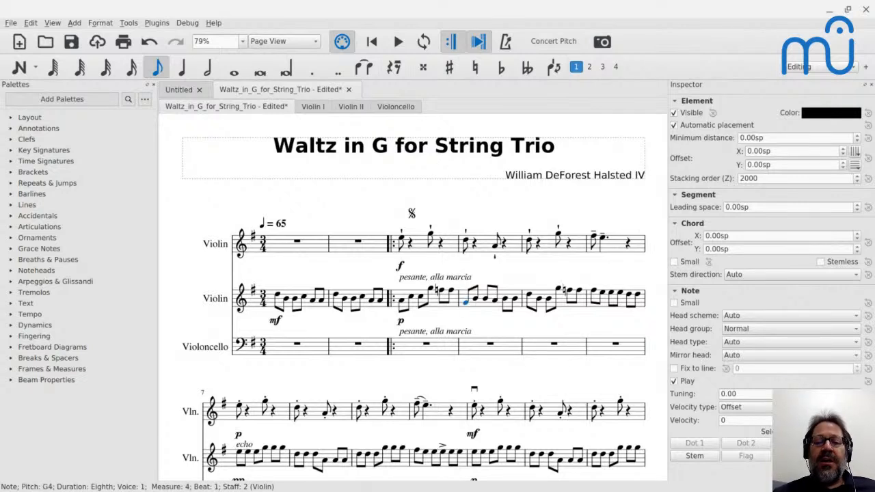
pyautogui.click(532, 301)
pyautogui.press('b')
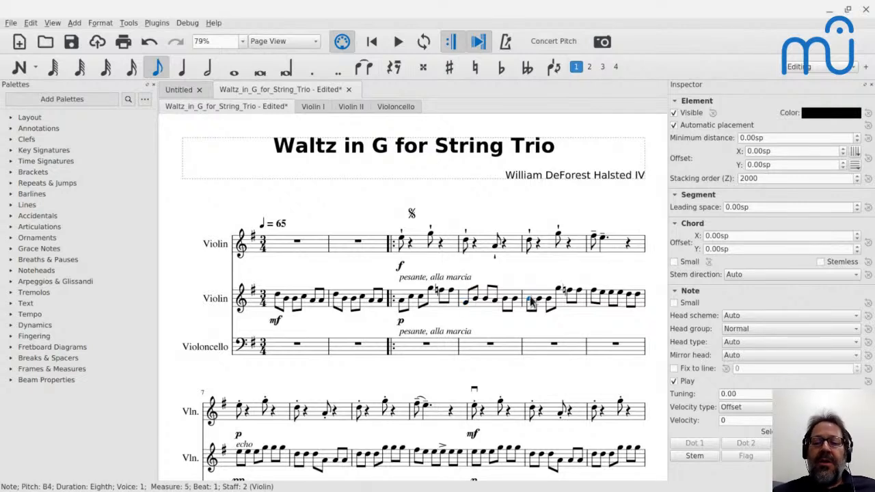
# Play the score briefly from the first violin's first note in measure 3, and stop playback.
pyautogui.click(403, 241)
pyautogui.press('space')
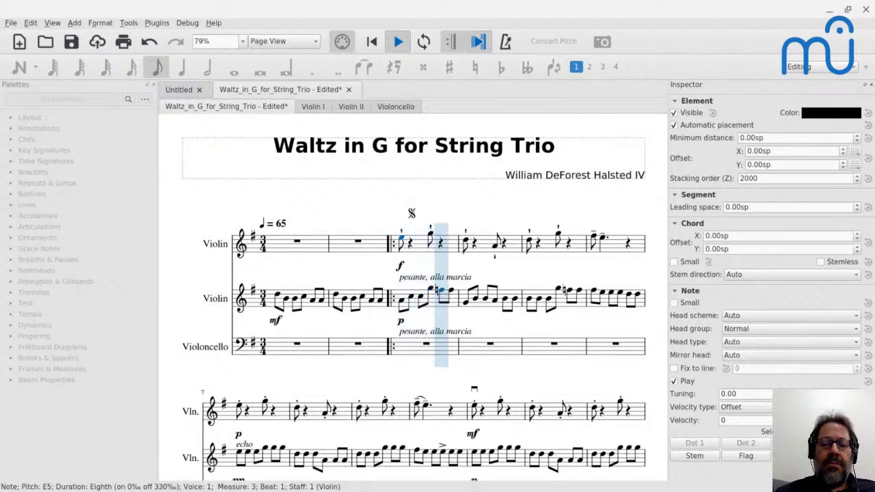
pyautogui.press('space')
# Lower the second violin's beat 2.5 notes to E5 in measure 3, F♯4 in measure 4 and E5 in measure 5.
pyautogui.click(432, 290)
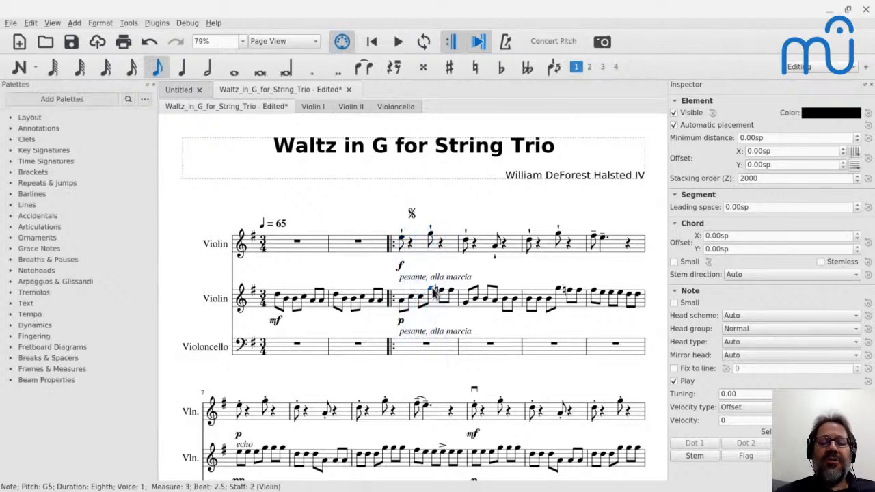
pyautogui.press('Down')
pyautogui.press('Down')
pyautogui.press('Down')
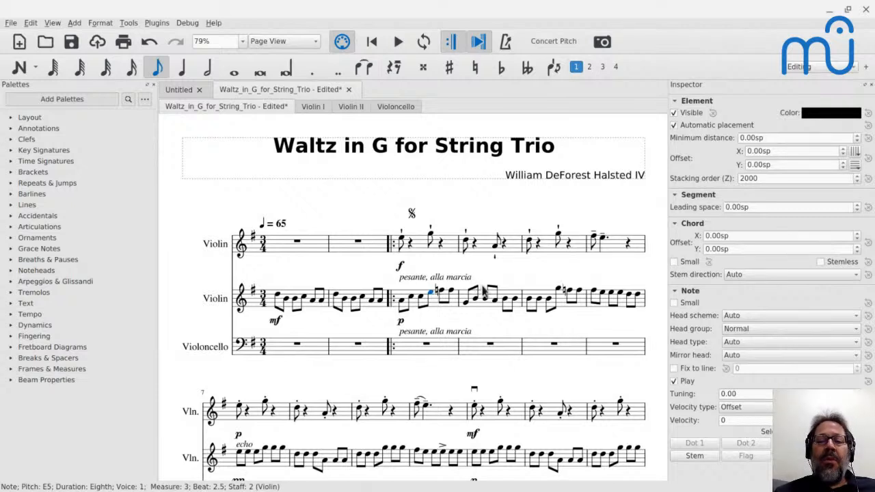
pyautogui.click(496, 304)
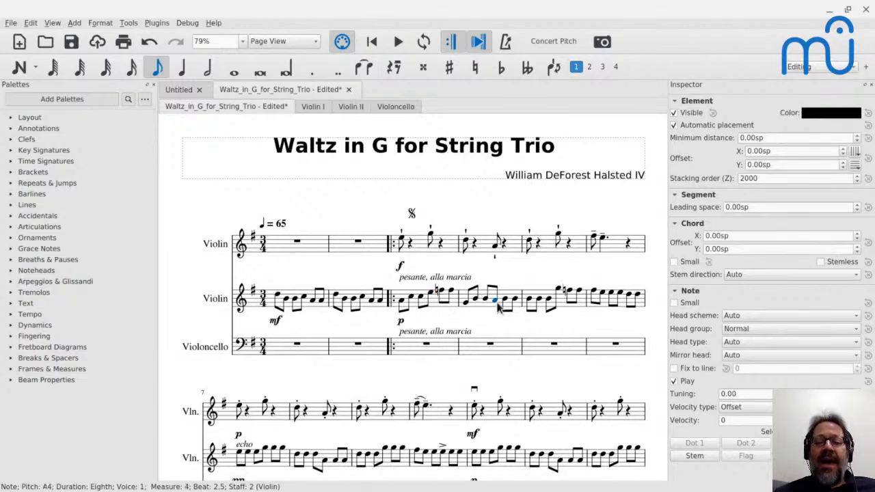
pyautogui.press('Down')
pyautogui.press('Down')
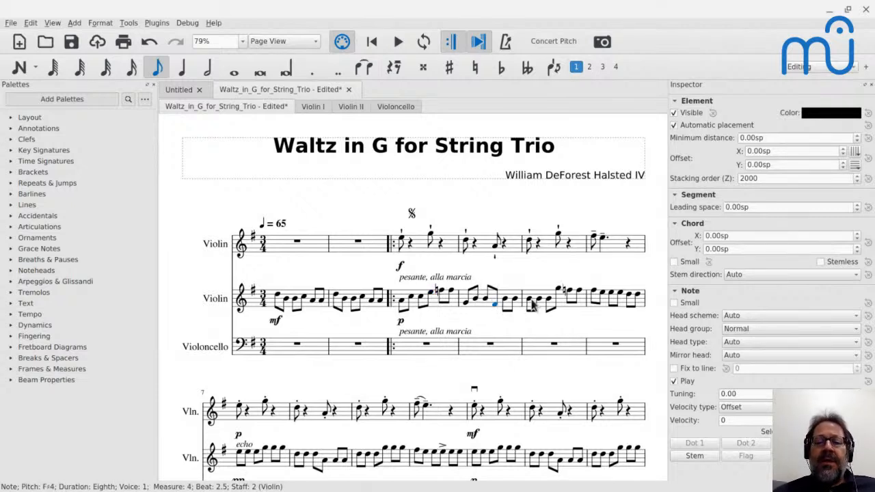
pyautogui.click(562, 293)
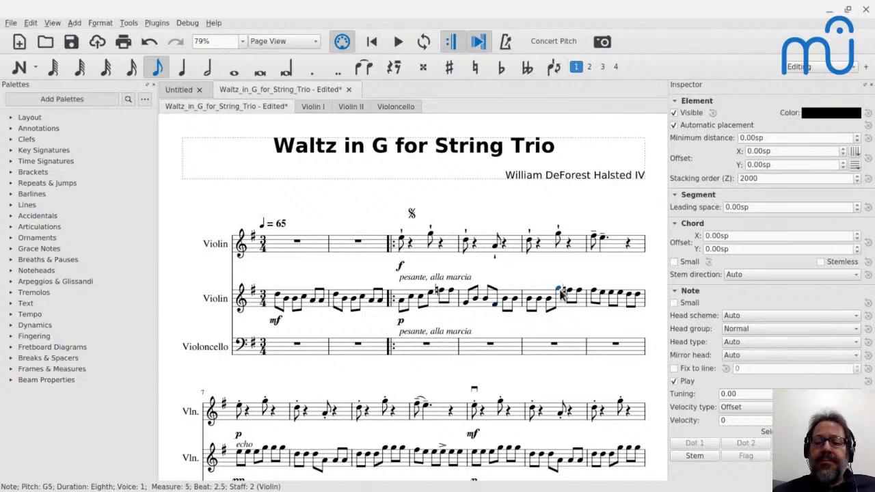
# Play the revised passage from the second violin's first note in measure 3, and stop playback.
pyautogui.click(403, 304)
pyautogui.press('space')
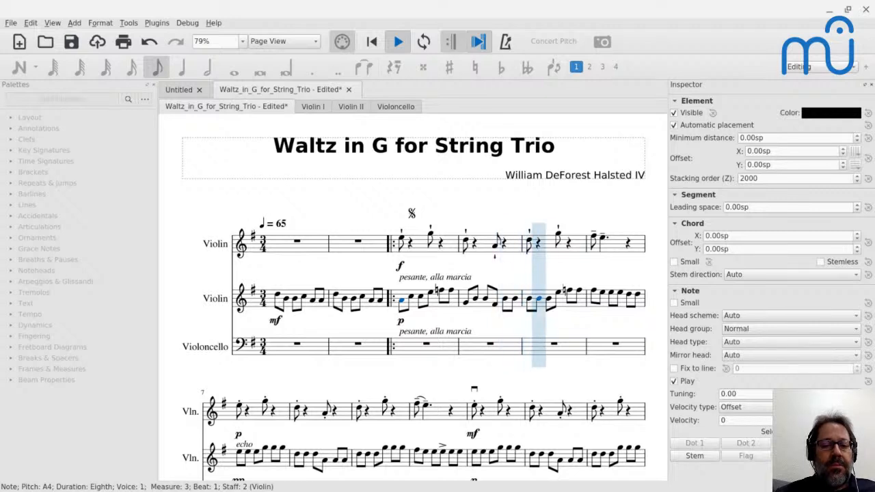
pyautogui.press('space')
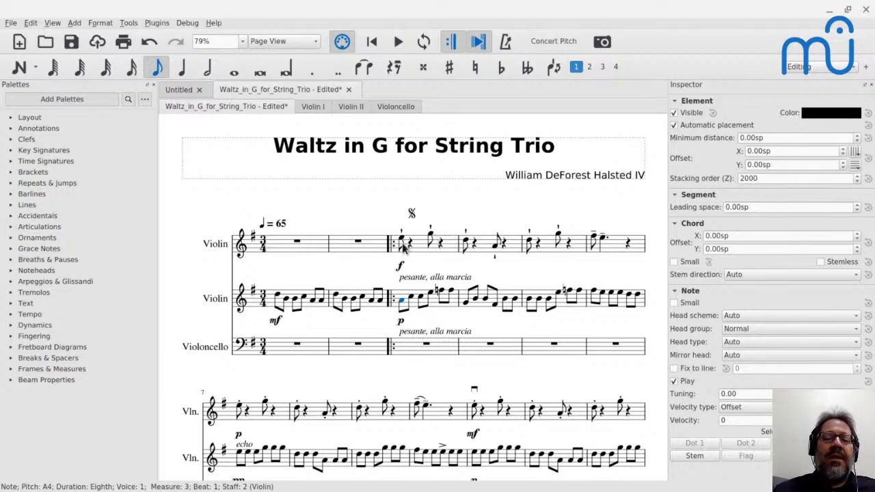
# Step through the first violin's notes from measure 3, and play the score from that measure's first note before stopping it.
pyautogui.click(402, 244)
pyautogui.press('Right')
pyautogui.press('Right')
pyautogui.press('Right')
pyautogui.press('Right')
pyautogui.press('Right')
pyautogui.press('Right')
pyautogui.click(402, 244)
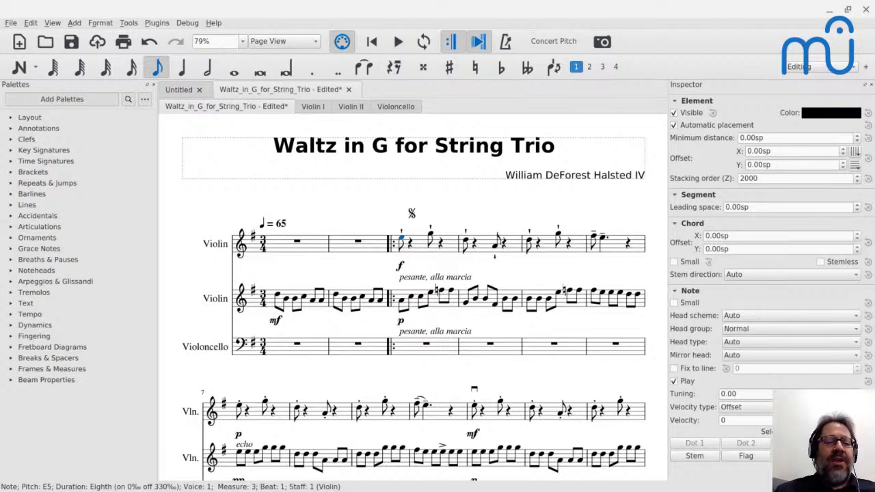
pyautogui.press('space')
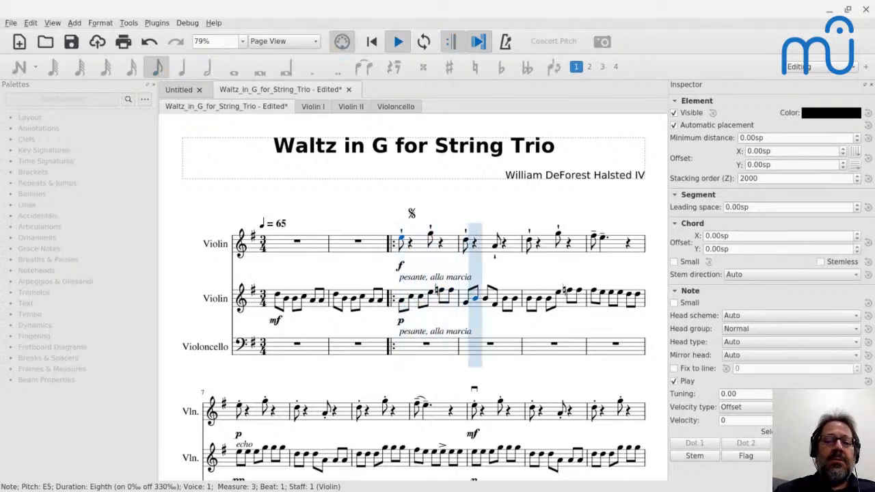
pyautogui.press('space')
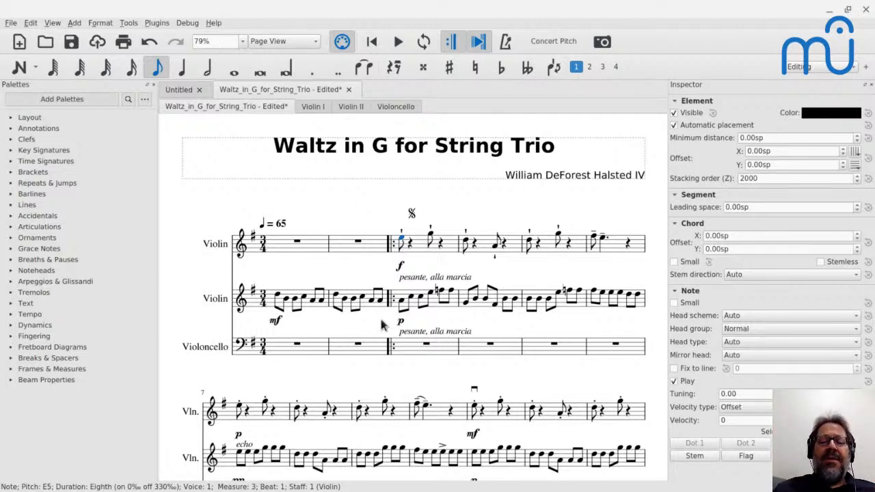
# Compare the two violins' dynamics in measure 3, and play briefly from the first violin's first note there before stopping.
pyautogui.click(403, 305)
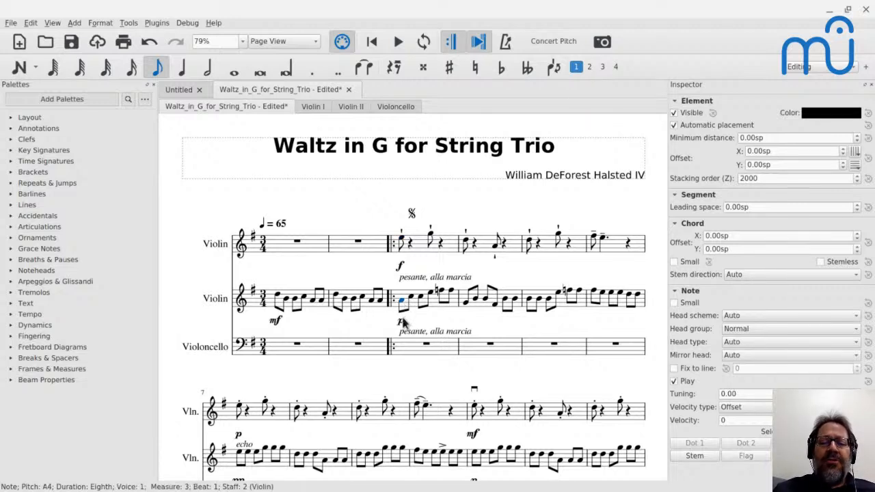
pyautogui.click(402, 322)
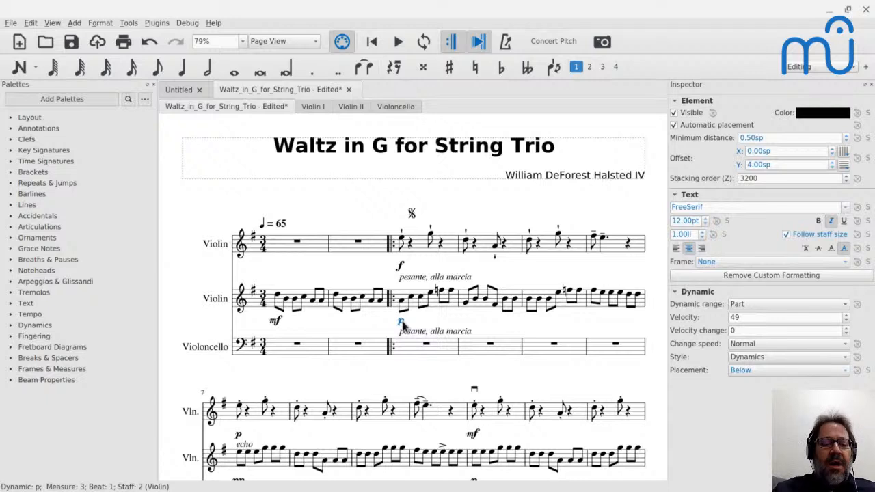
pyautogui.click(401, 269)
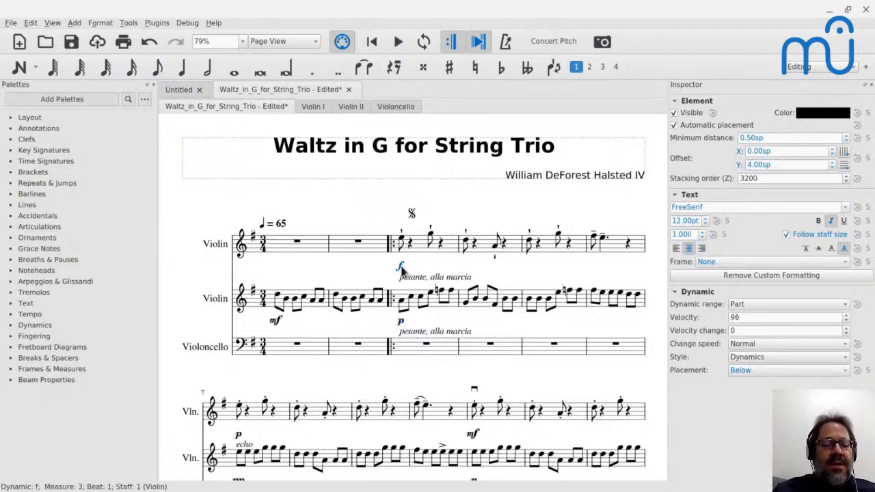
pyautogui.click(404, 242)
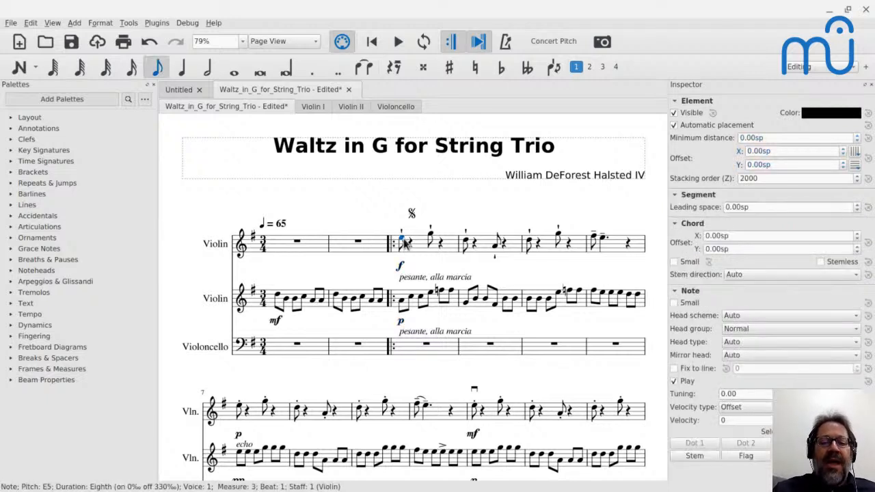
pyautogui.press('space')
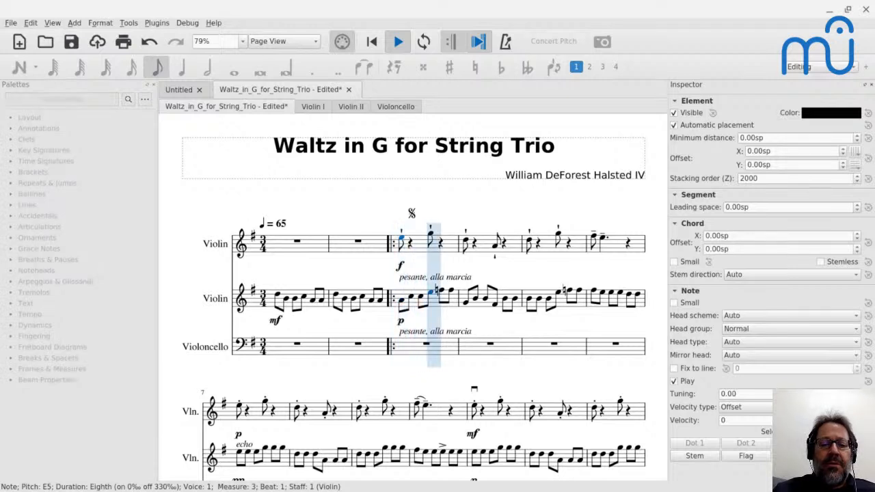
pyautogui.press('space')
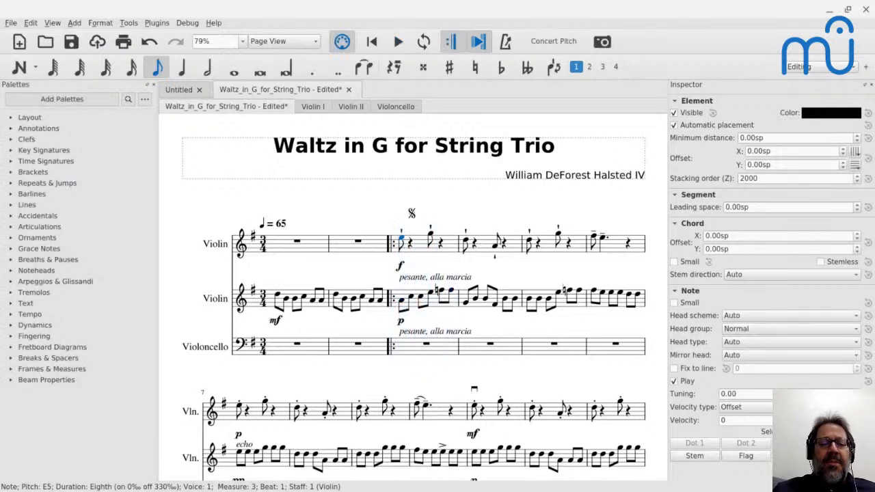
# Delete the second violin's p dynamic in measure 3, add a new p there, and briefly play the passage.
pyautogui.click(401, 323)
pyautogui.press('Delete')
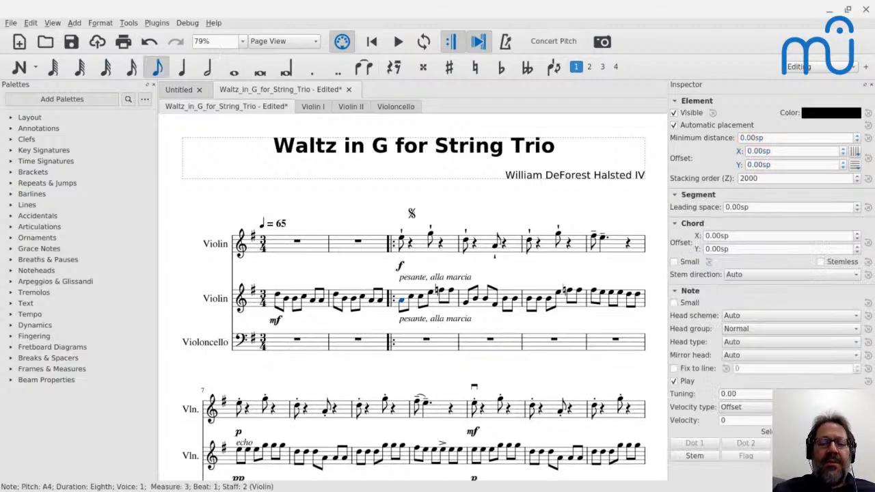
pyautogui.click(10, 325)
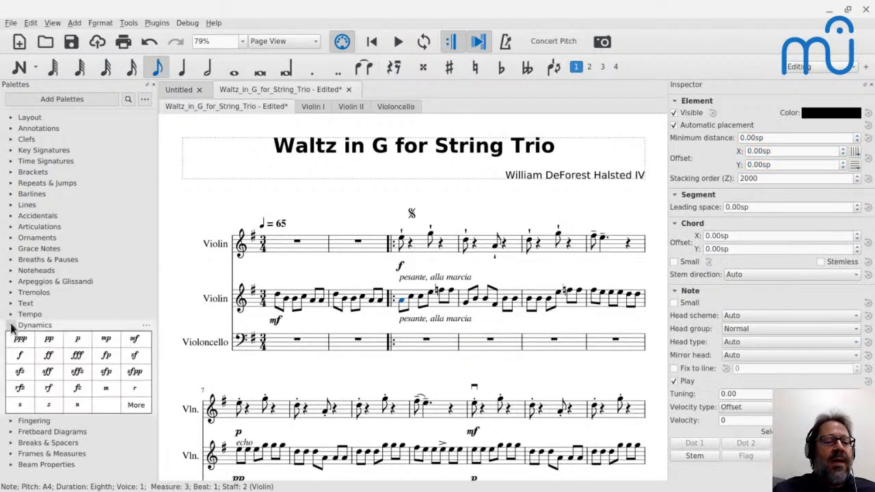
pyautogui.click(77, 338)
pyautogui.click(403, 302)
pyautogui.press('space')
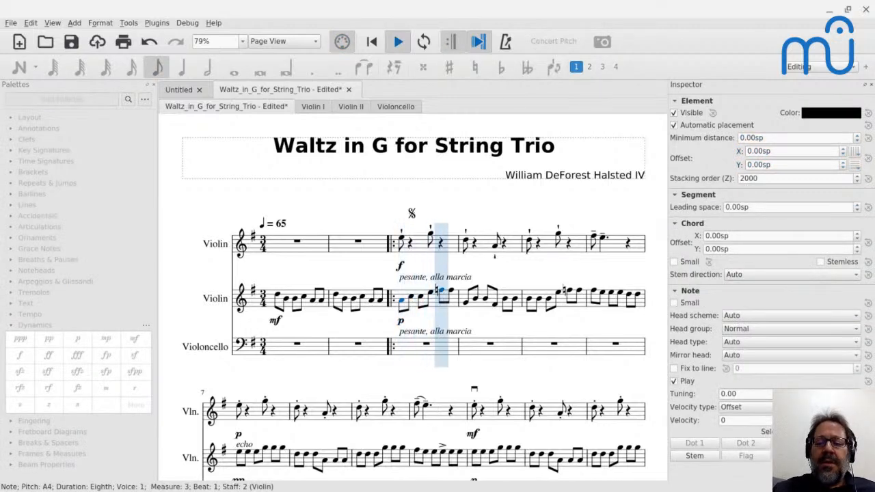
pyautogui.press('space')
# Lower the velocity of the second violin's p dynamic in measure 3, and play the passage from the first violin's first note.
pyautogui.click(401, 321)
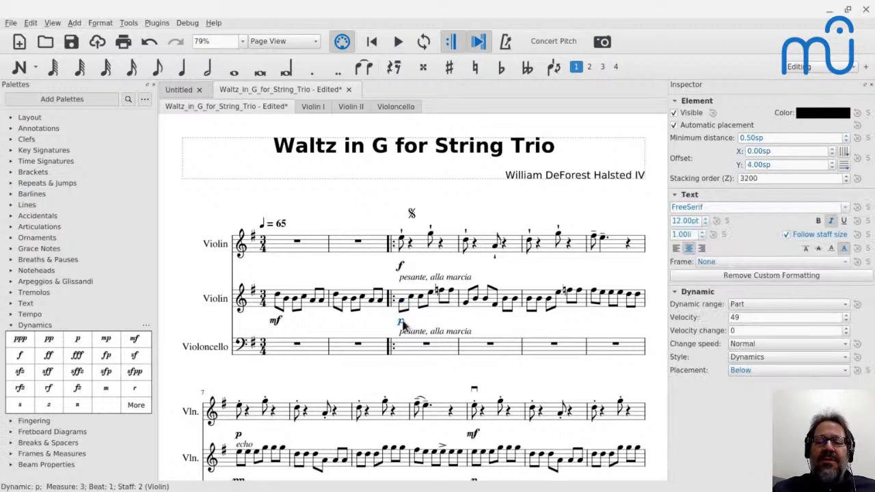
pyautogui.doubleClick(734, 317)
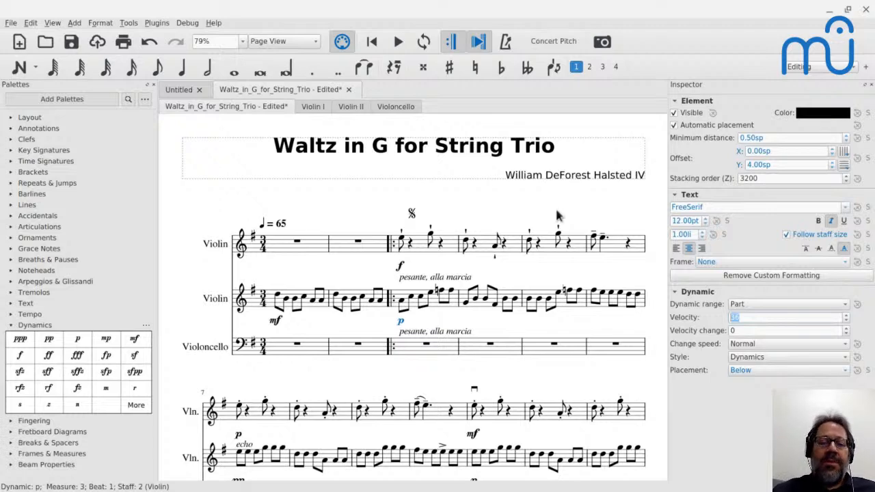
pyautogui.click(403, 244)
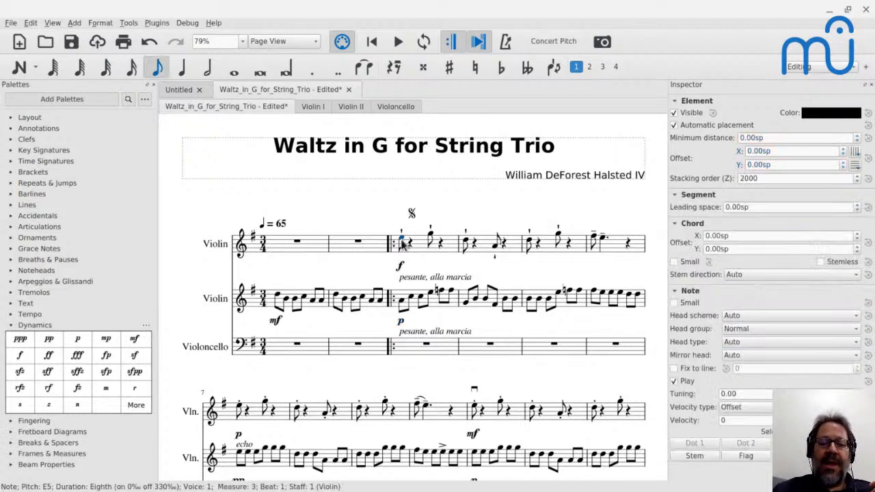
pyautogui.press('space')
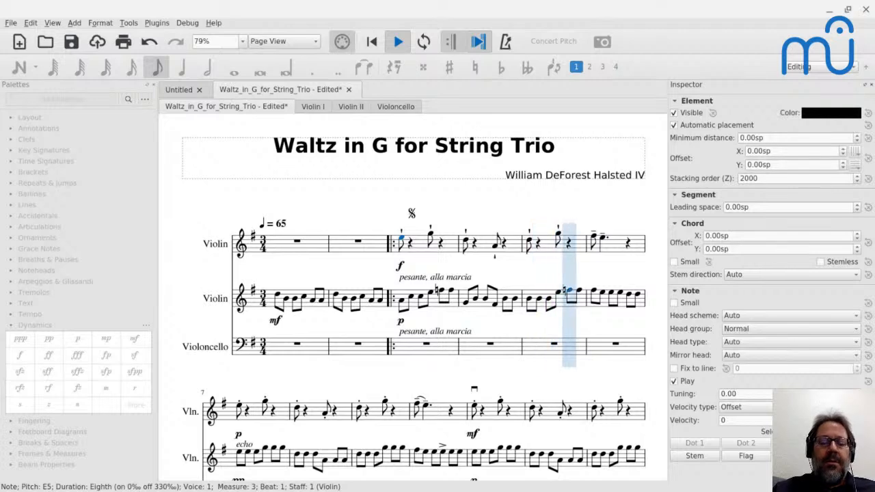
pyautogui.press('space')
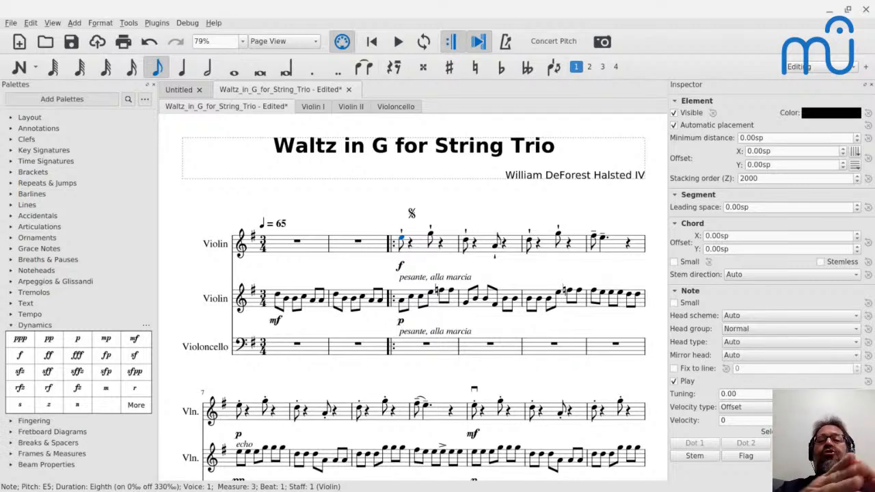
pyautogui.hotkey('alt', 'Tab')
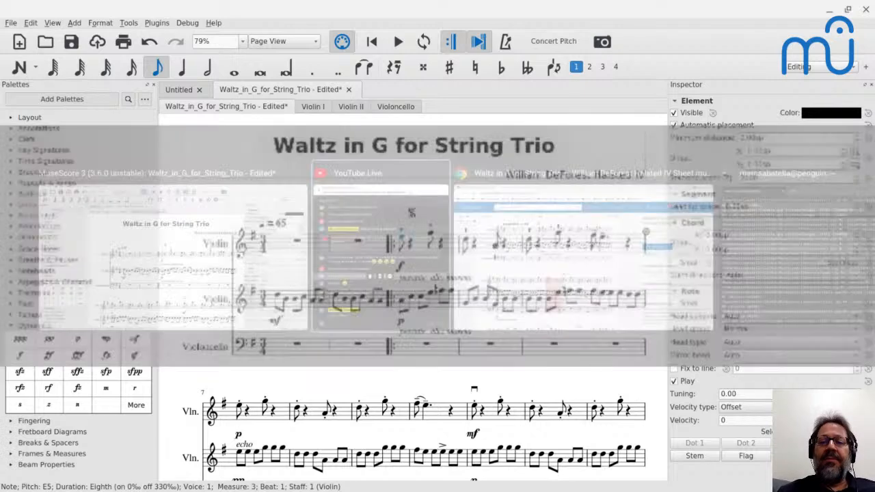
pyautogui.hotkey('alt', 'Tab')
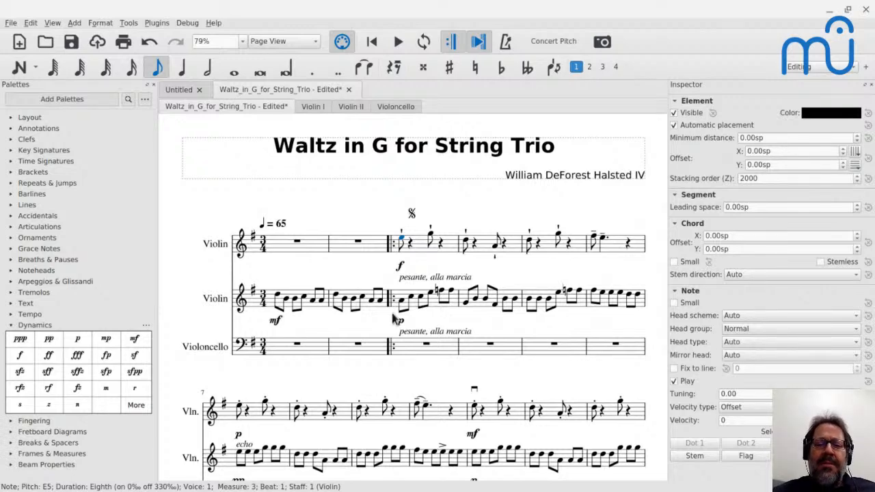
# Insert four empty measures before measure 3.
pyautogui.click(421, 250)
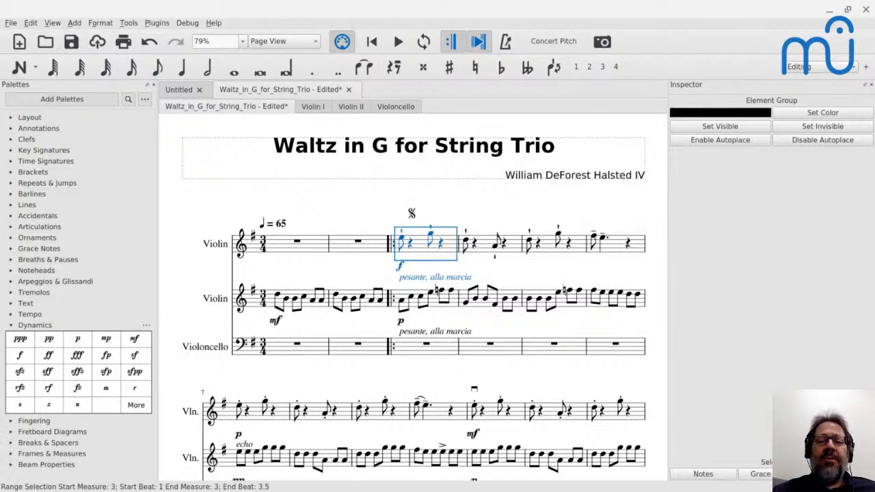
pyautogui.press('Insert')
pyautogui.press('Insert')
pyautogui.press('Insert')
pyautogui.press('Insert')
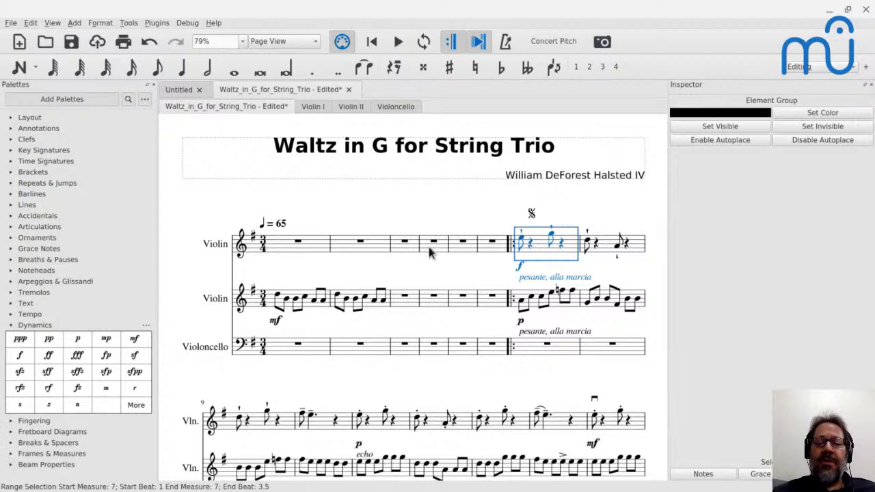
# Copy the first violin's melody from measures 7–10 into the empty measures 3–6 of the same staff.
pyautogui.keyDown('shift'); pyautogui.click(328, 430); pyautogui.keyUp('shift')
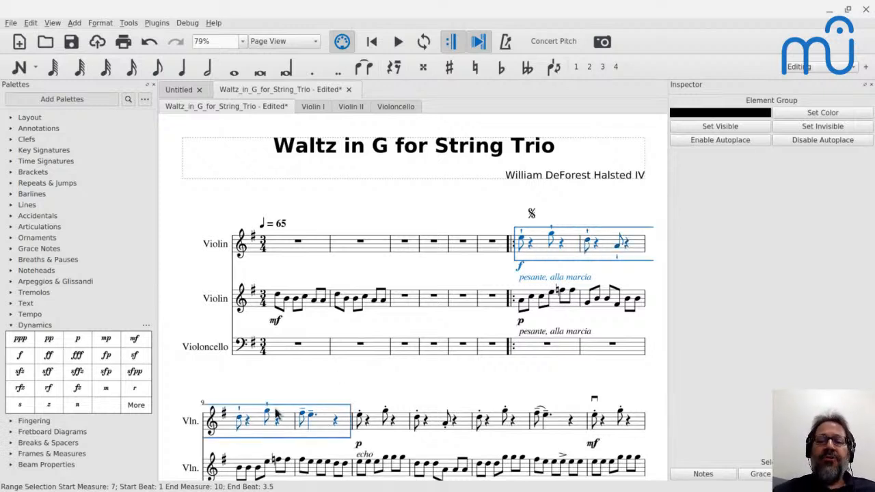
pyautogui.click(406, 244)
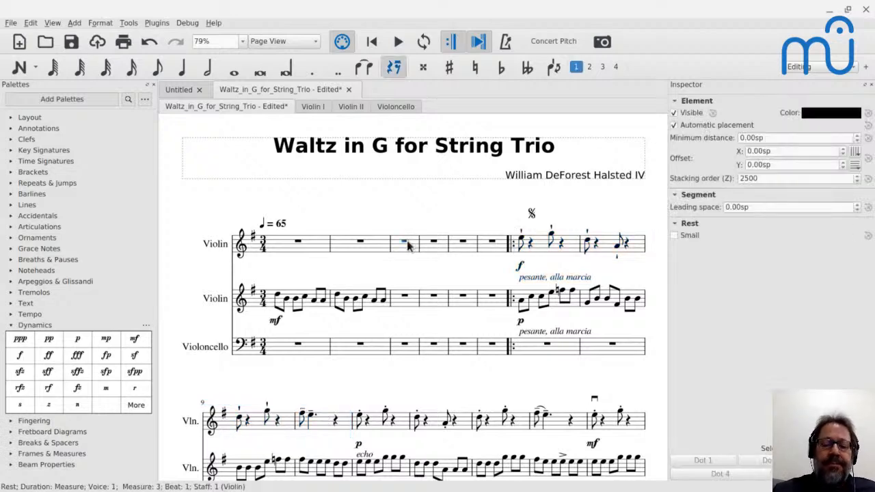
pyautogui.hotkey('ctrl', 'v')
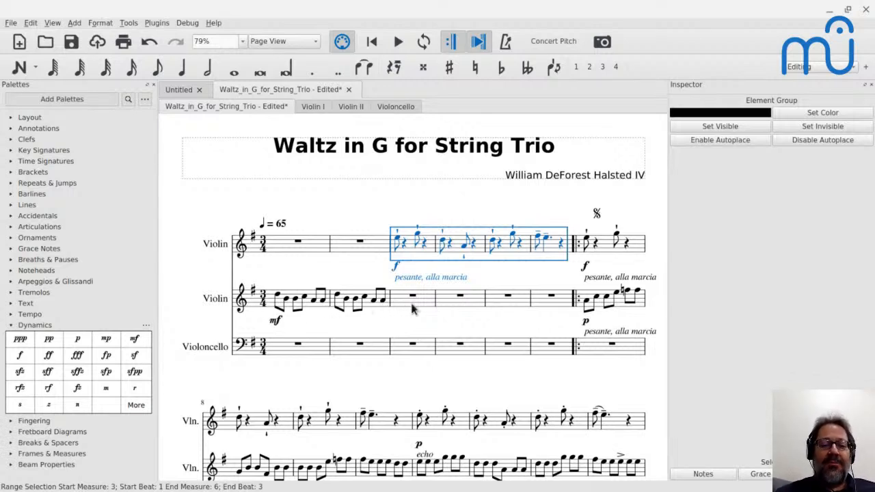
# Enter dotted half notes E3, F♯3, G3 and A3 in the cello, one per measure in measures 3–6.
pyautogui.click(411, 347)
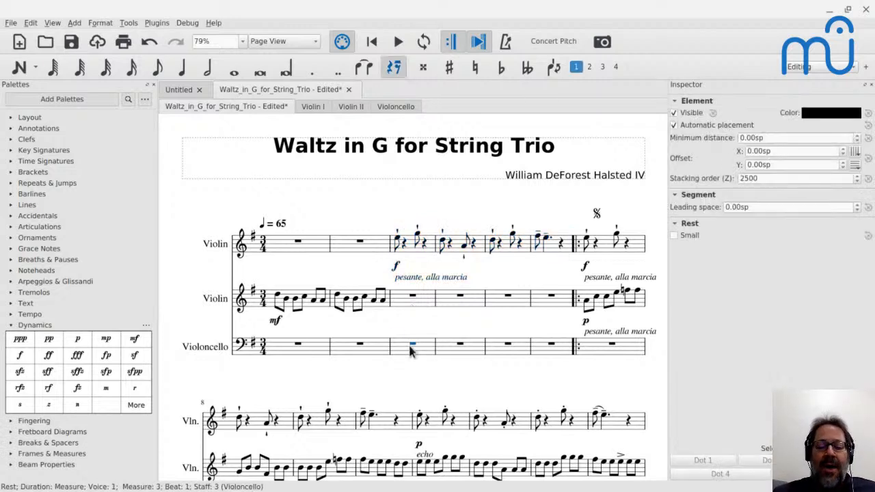
pyautogui.press('n')
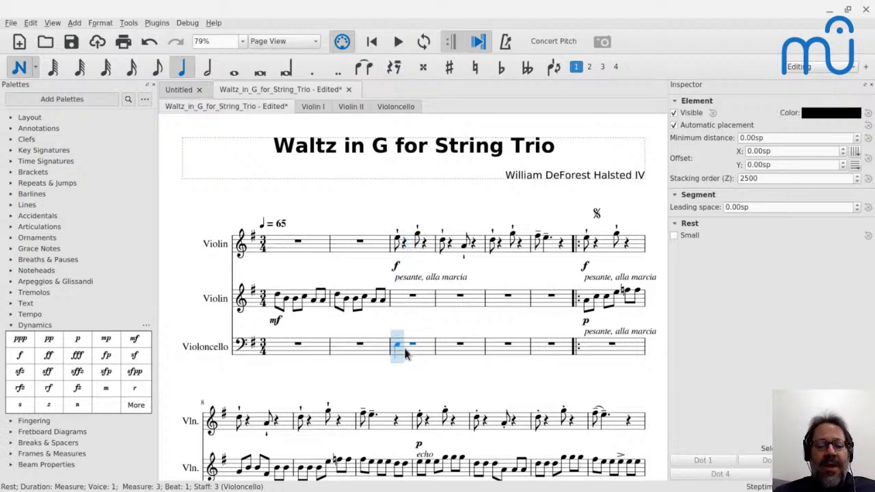
pyautogui.press('6')
pyautogui.press('e')
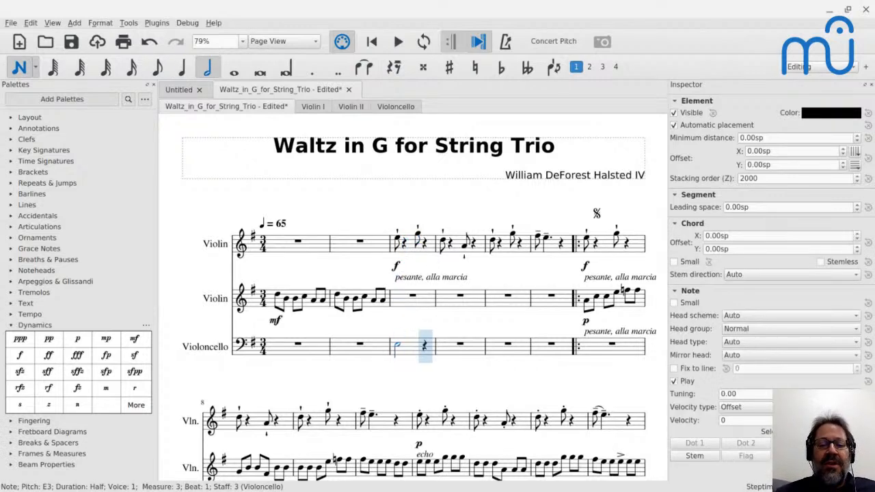
pyautogui.press('.')
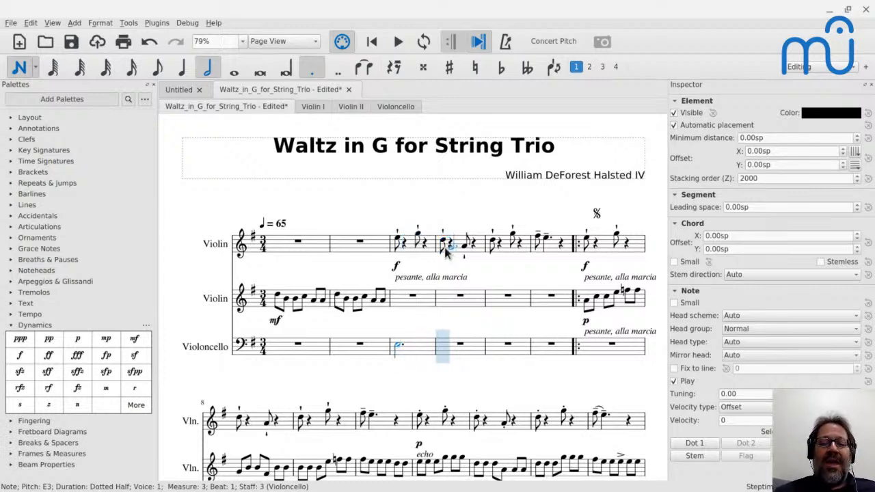
pyautogui.click(440, 345)
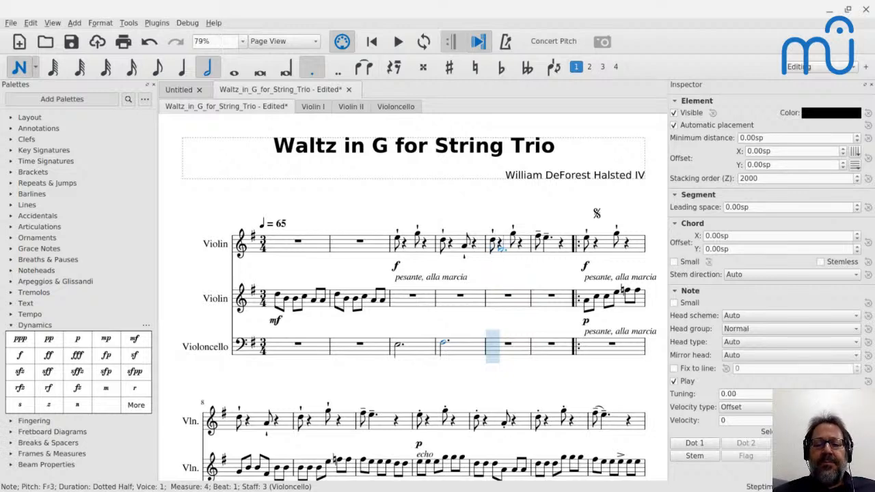
pyautogui.press('g')
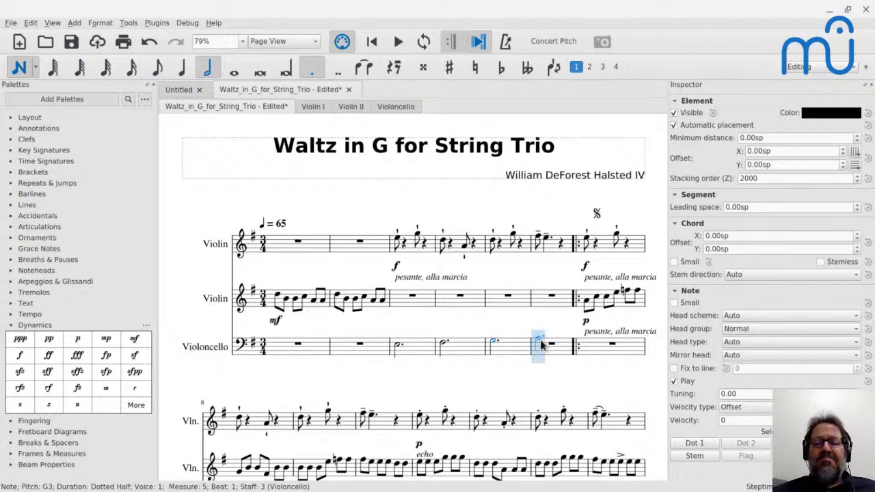
pyautogui.click(540, 344)
pyautogui.press('Escape')
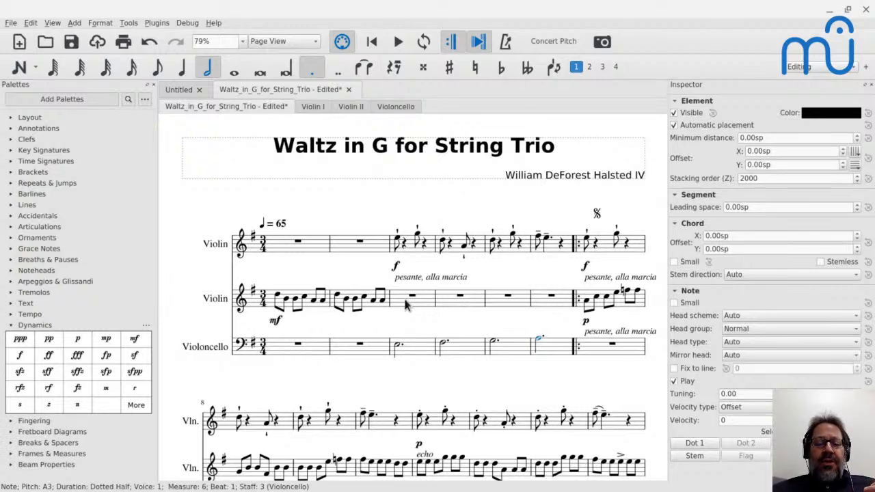
# Enter dotted half notes G4, A4, B4 and C5 in the second violin, one per measure in measures 3–6.
pyautogui.click(410, 298)
pyautogui.press('n')
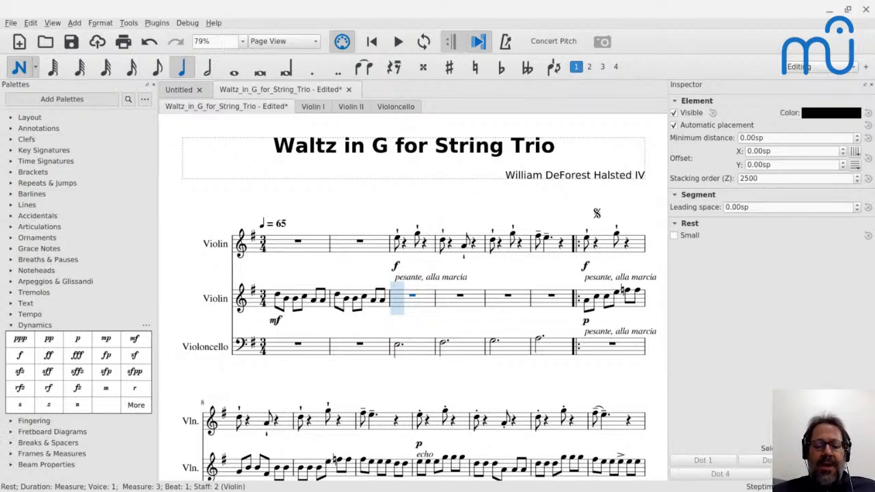
pyautogui.press('Escape')
pyautogui.press('n')
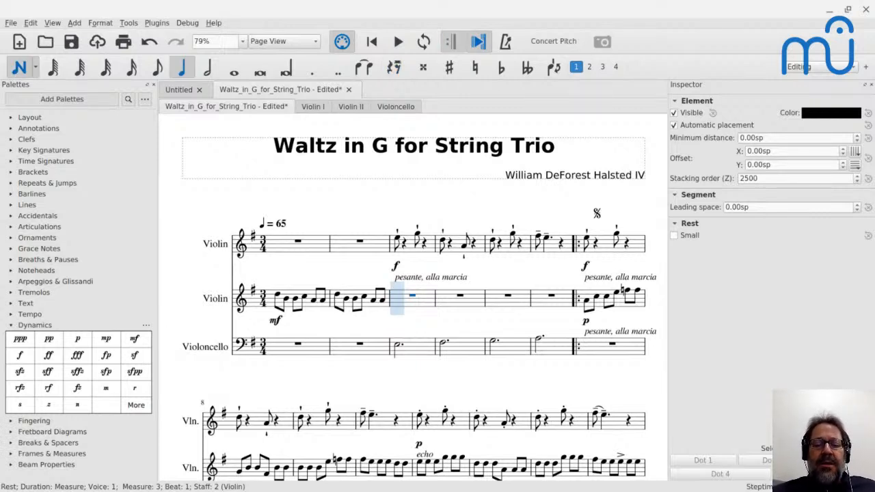
pyautogui.press('6')
pyautogui.press('.')
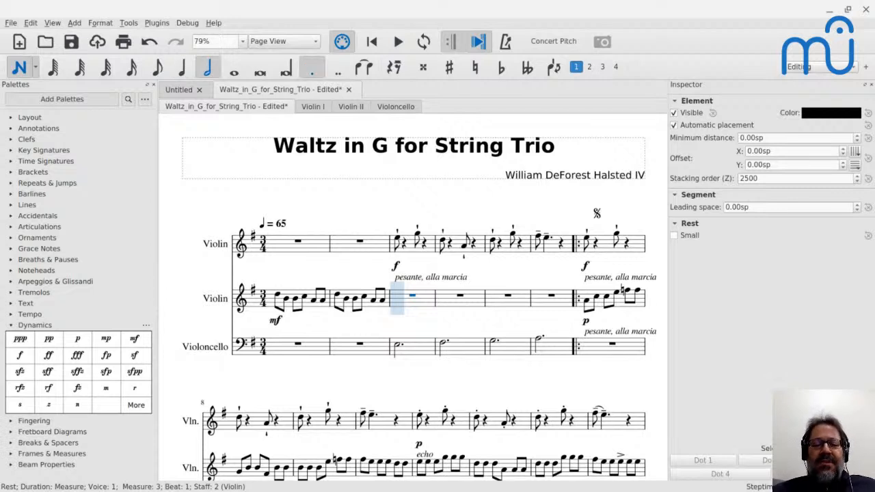
pyautogui.press('g')
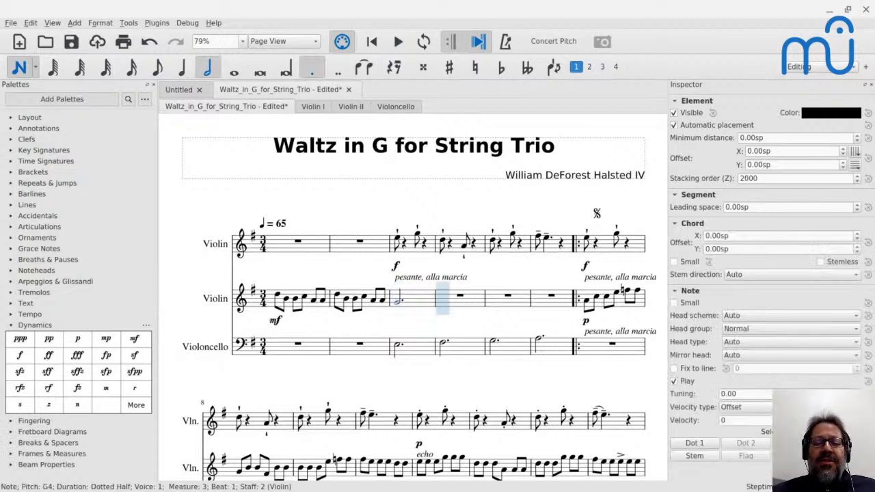
pyautogui.click(441, 307)
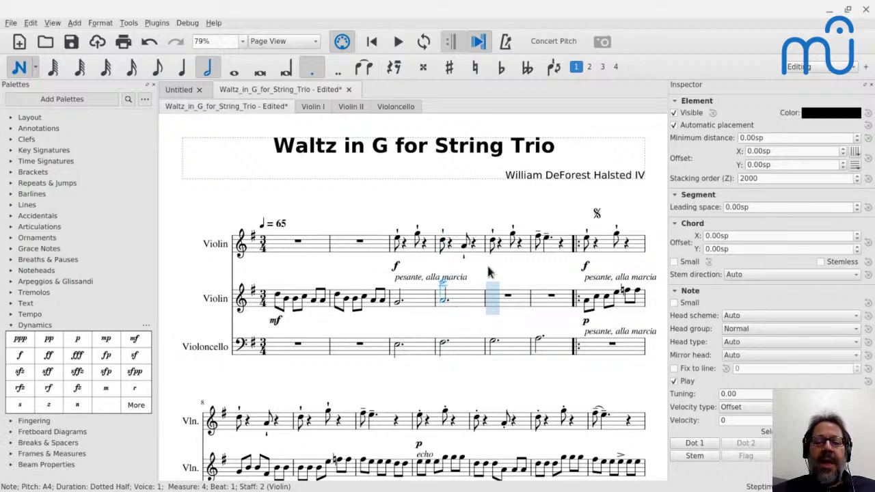
pyautogui.click(491, 302)
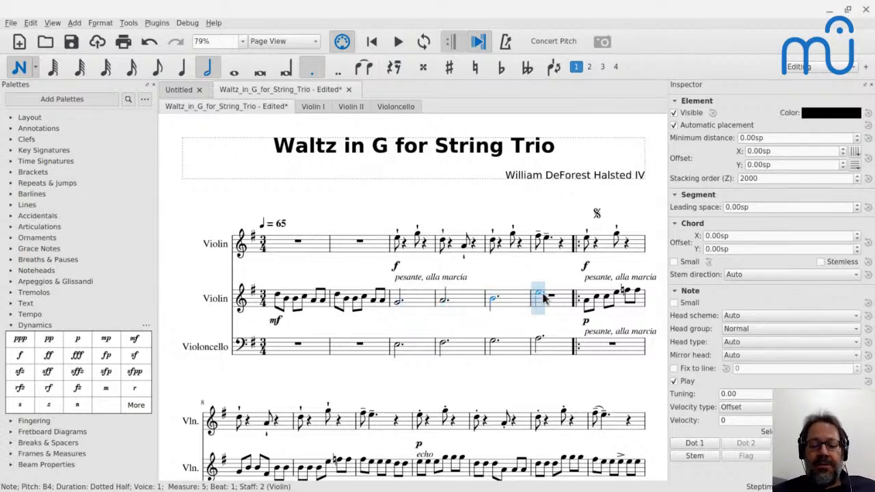
pyautogui.click(542, 297)
pyautogui.press('Escape')
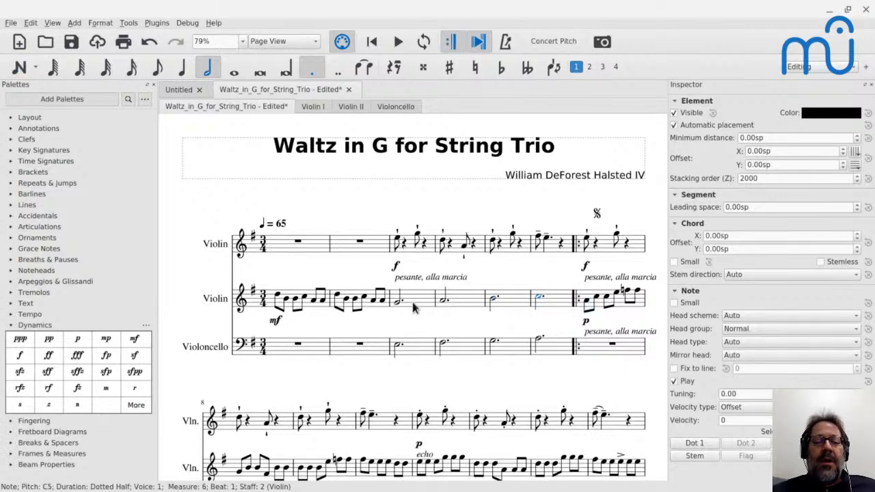
# Play back the sketched three-part passage from measure 3.
pyautogui.click(413, 308)
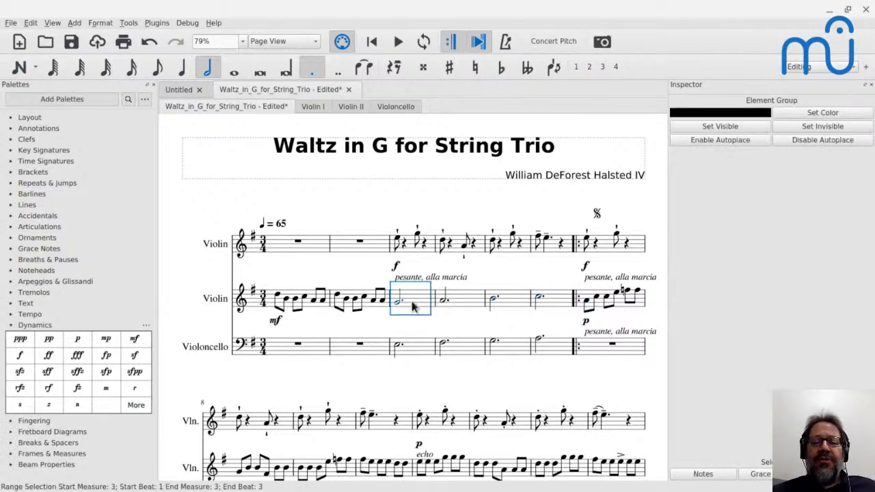
pyautogui.press('space')
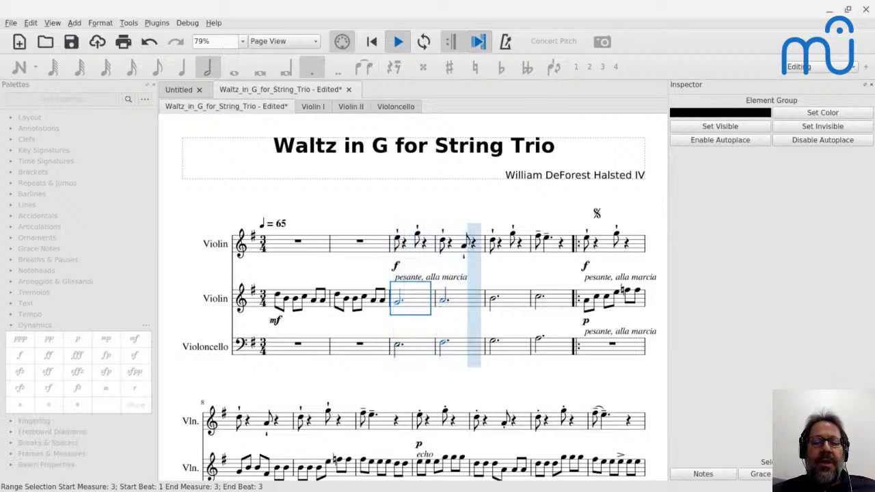
pyautogui.press('space')
# Add a p dynamic to the second violin and the cello at the start of measure 3.
pyautogui.click(400, 302)
pyautogui.keyDown('ctrl'); pyautogui.click(400, 350); pyautogui.keyUp('ctrl')
pyautogui.click(77, 338)
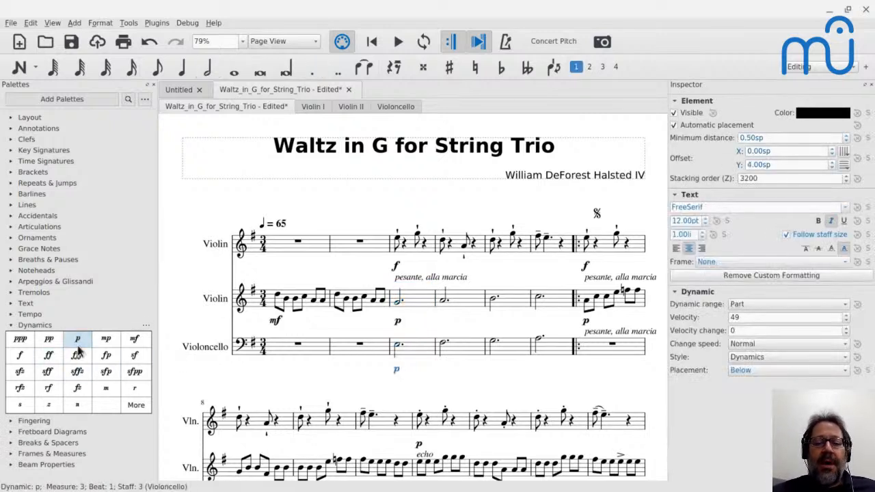
# Play measures 3–6 with the softer accompaniment, and read the viewers' messages in the YouTube live chat.
pyautogui.click(398, 240)
pyautogui.press('space')
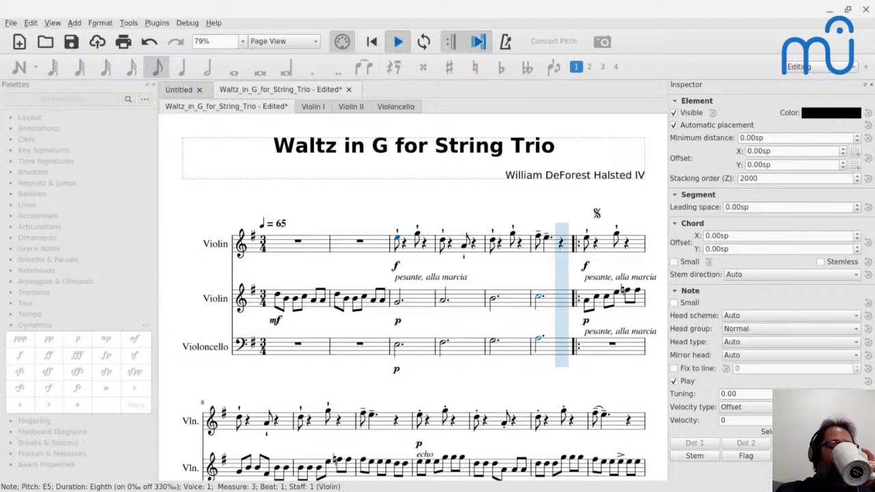
pyautogui.press('space')
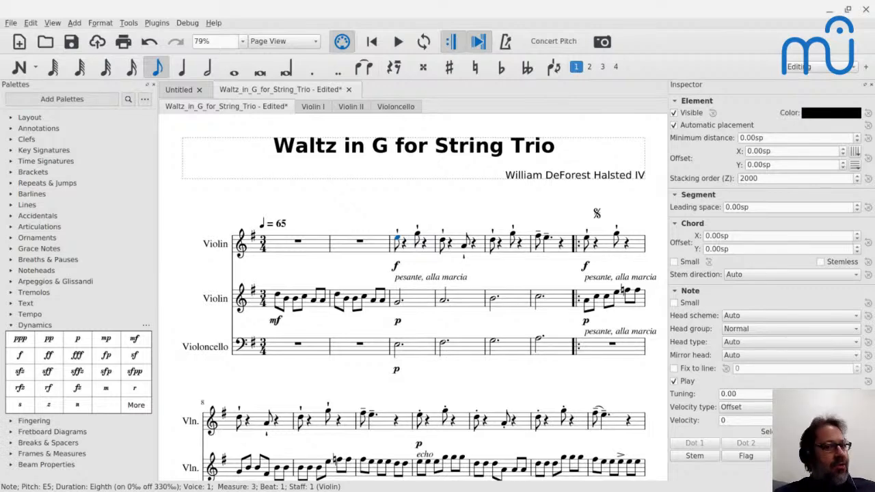
pyautogui.hotkey('alt', 'Tab')
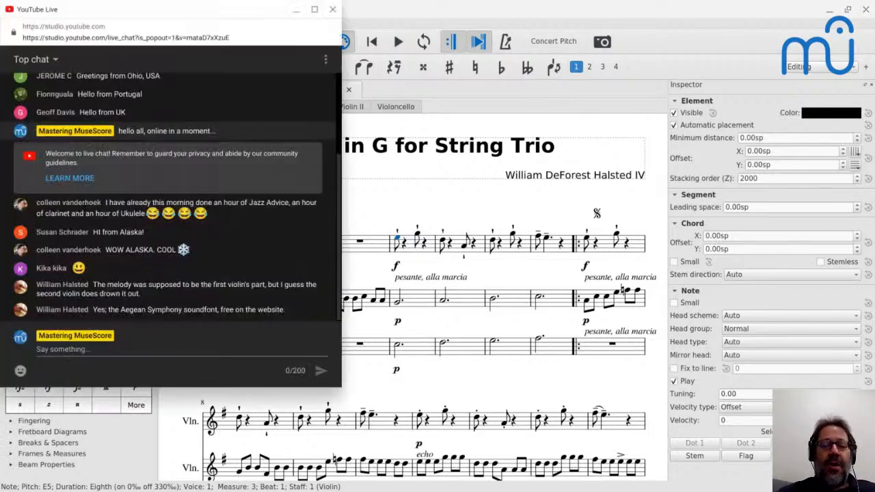
pyautogui.hotkey('alt', 'Tab')
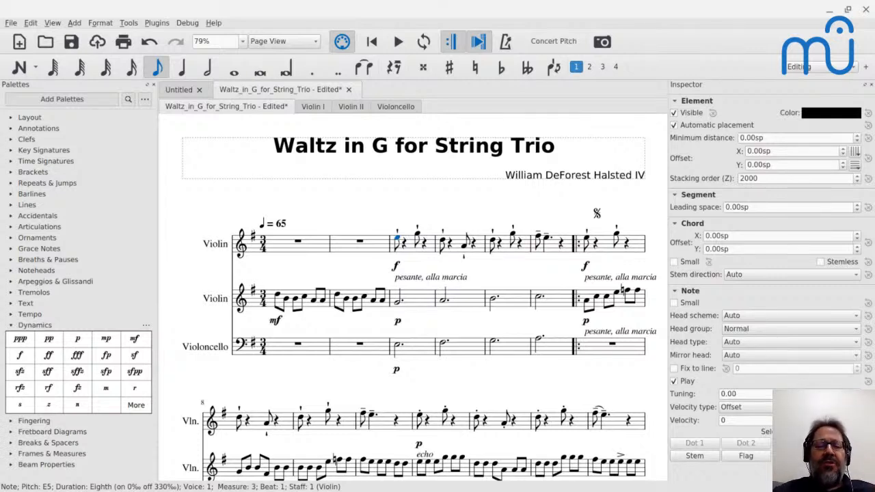
# Shorten the cello's E3 in measure 3 to an eighth note and follow it with a quarter-note E3.
pyautogui.click(399, 348)
pyautogui.press('4')
pyautogui.press('Right')
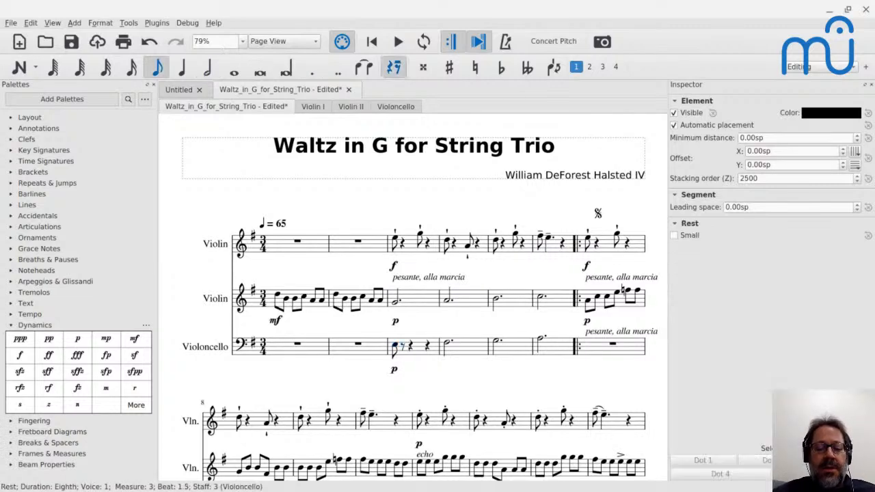
pyautogui.press('n')
pyautogui.press('e')
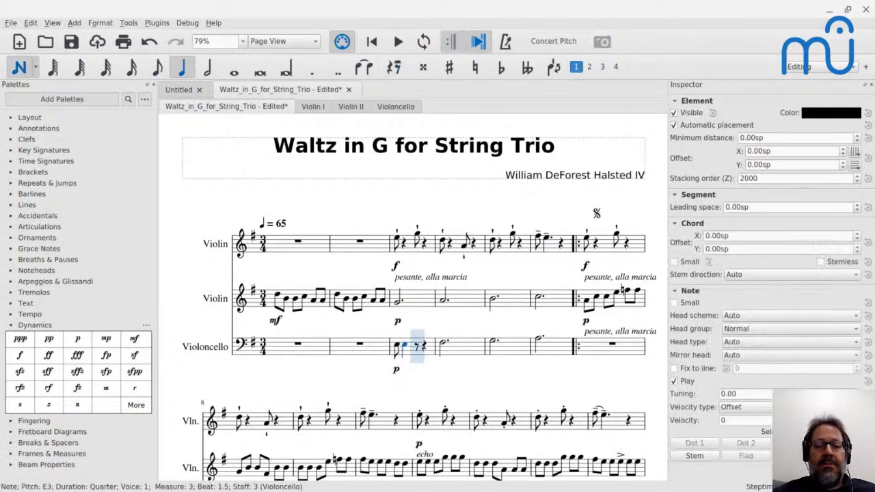
pyautogui.press('Escape')
# Complete the cello's measure 3 with a quarter-note E3 and an eighth-note E3.
pyautogui.click(398, 348)
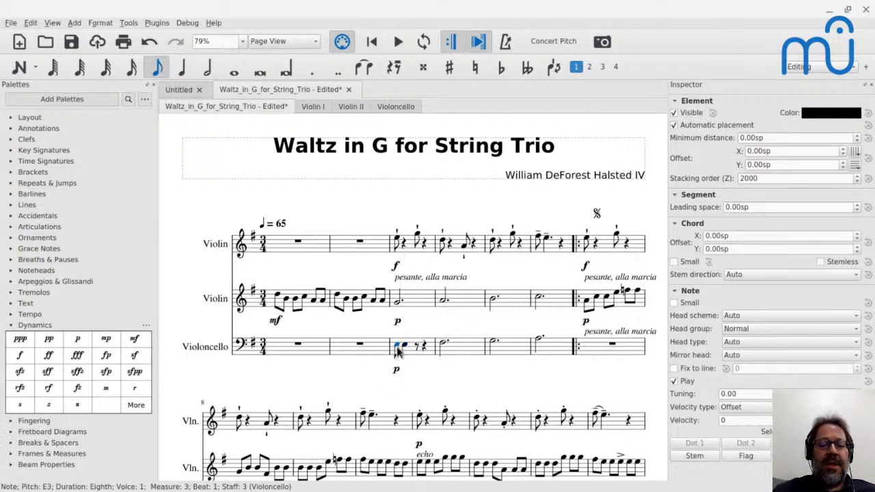
pyautogui.press('Right')
pyautogui.press('Right')
pyautogui.press('n')
pyautogui.press('5')
pyautogui.press('e')
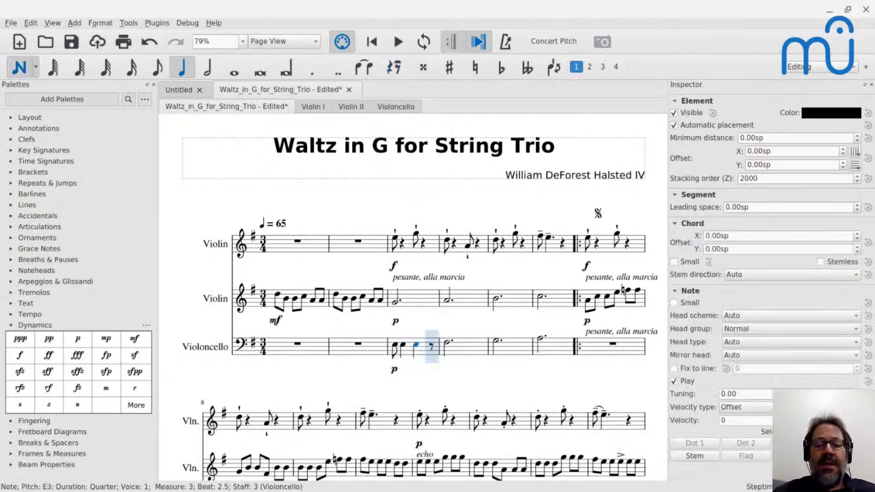
pyautogui.press('4')
pyautogui.press('e')
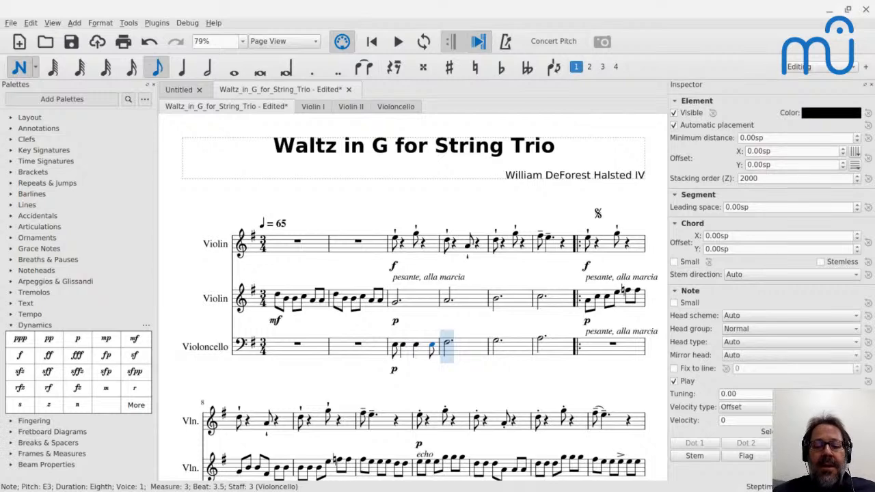
# Rewrite the cello's measure 4 as F♯3 in the rhythm eighth, quarter, quarter, eighth.
pyautogui.press('5')
pyautogui.press('f')
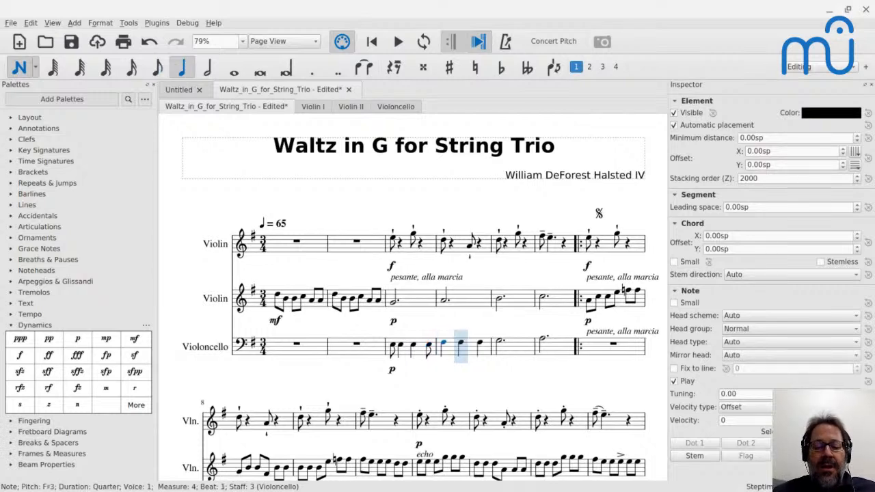
pyautogui.press('6')
pyautogui.press('5')
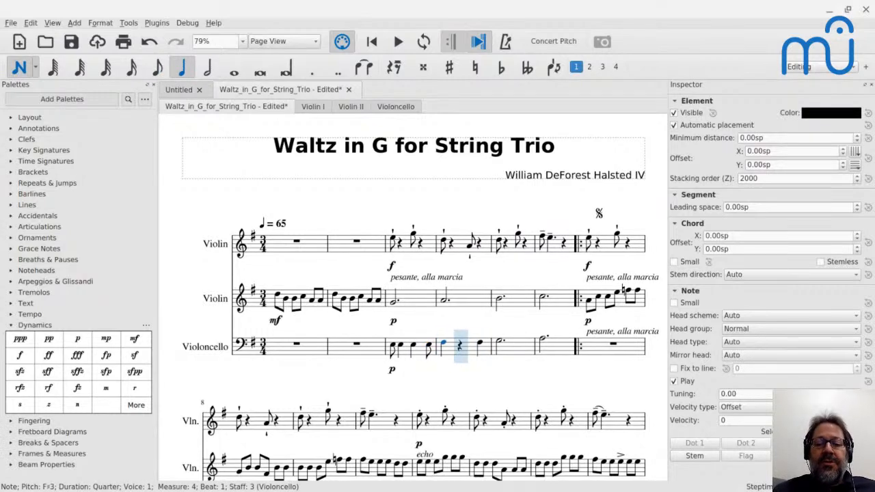
pyautogui.press('4')
pyautogui.press('5')
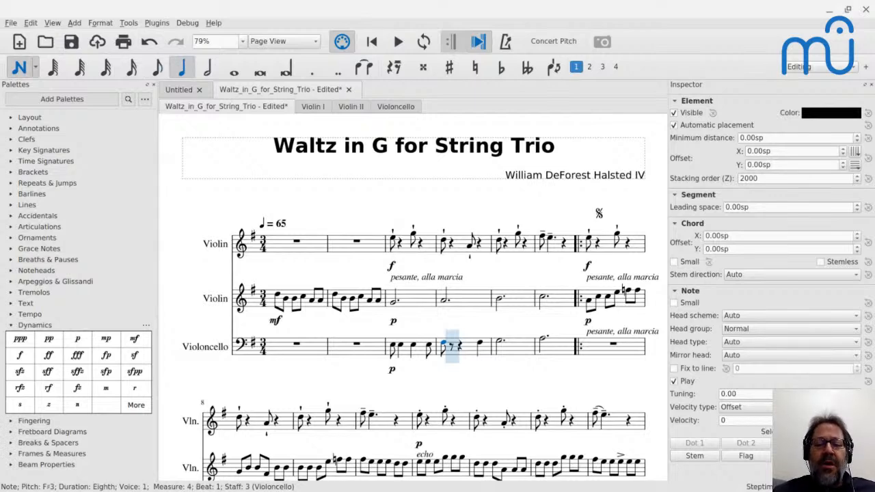
pyautogui.press('f')
pyautogui.press('f')
pyautogui.press('4')
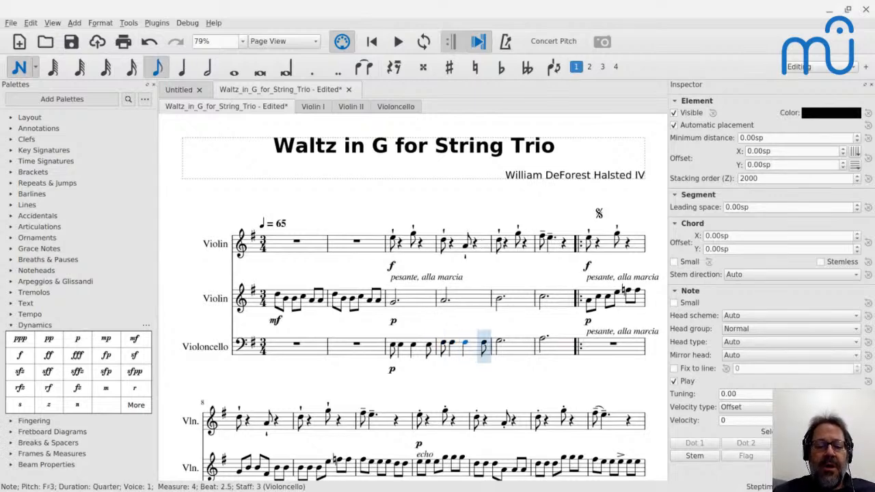
pyautogui.press('f')
pyautogui.press('Escape')
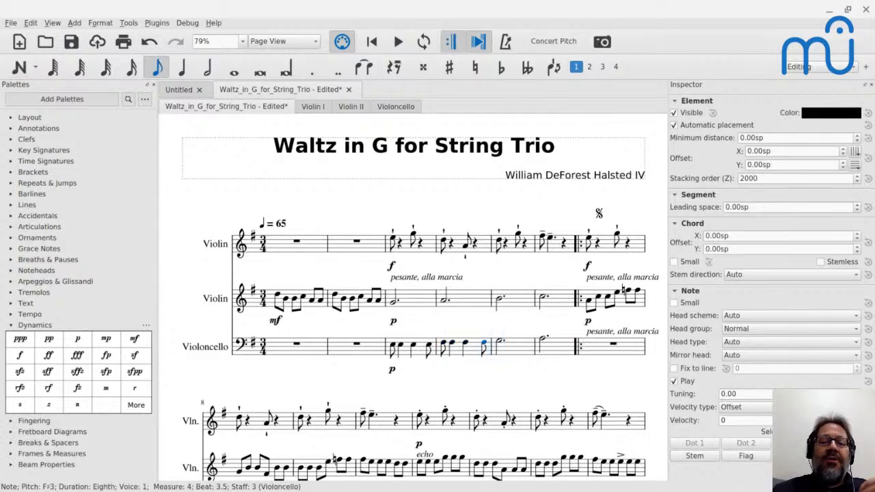
# Play back measures 3–4 with the syncopated cello rhythm.
pyautogui.click(395, 300)
pyautogui.press('space')
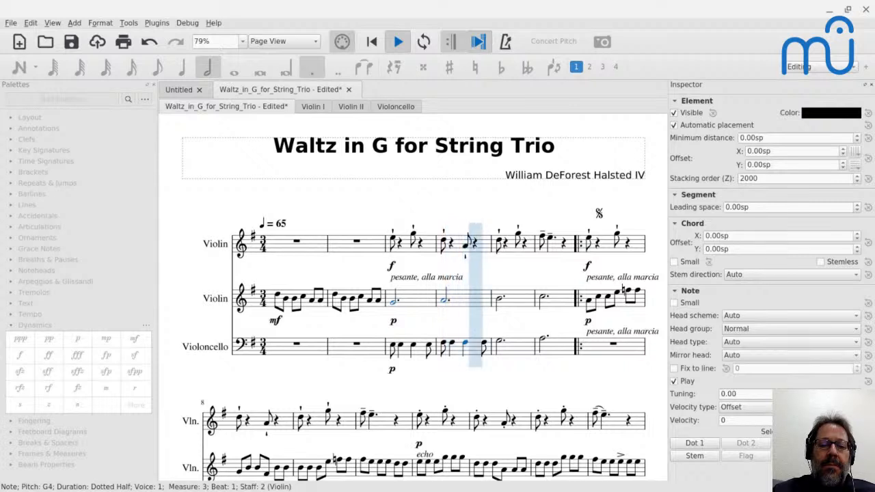
pyautogui.press('space')
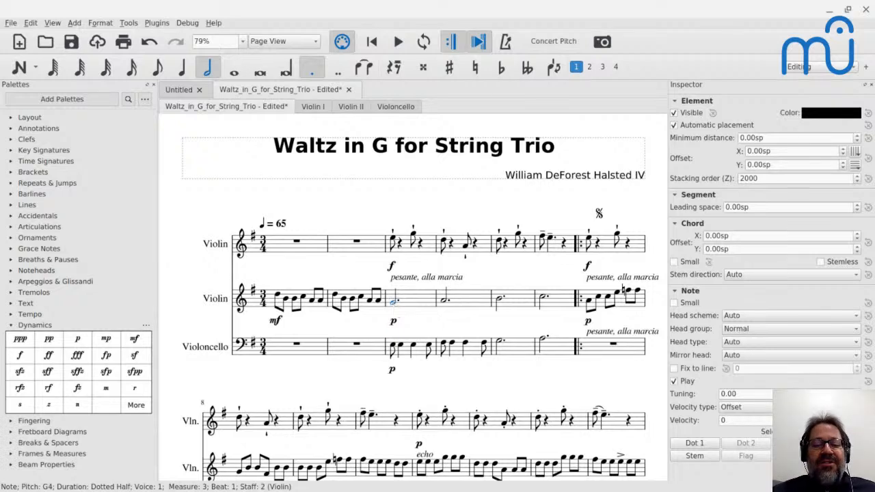
# Rewrite the second violin's measure 3 as G4 in the rhythm eighth, quarter, quarter, eighth.
pyautogui.press('4')
pyautogui.press('n')
pyautogui.press('5')
pyautogui.press('g')
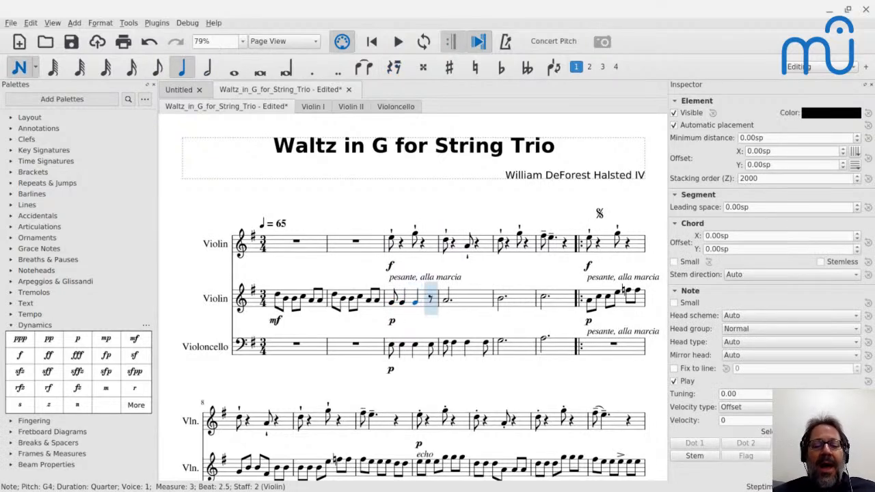
pyautogui.press('4')
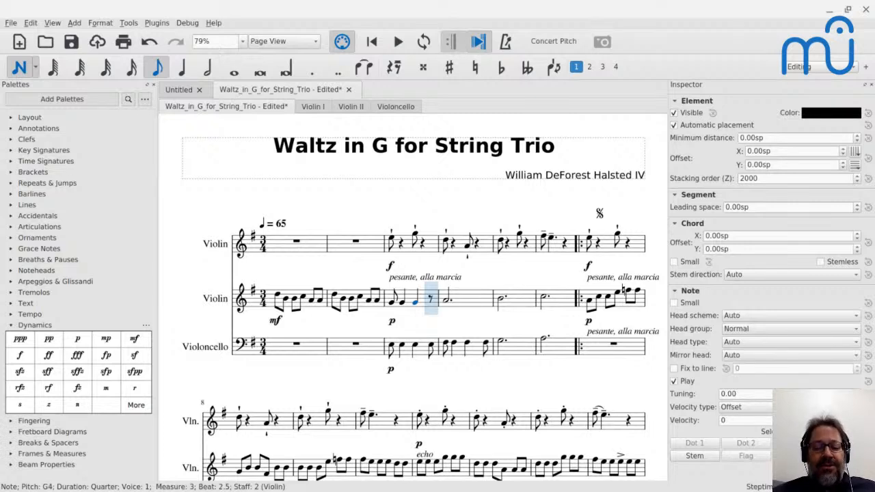
pyautogui.press('g')
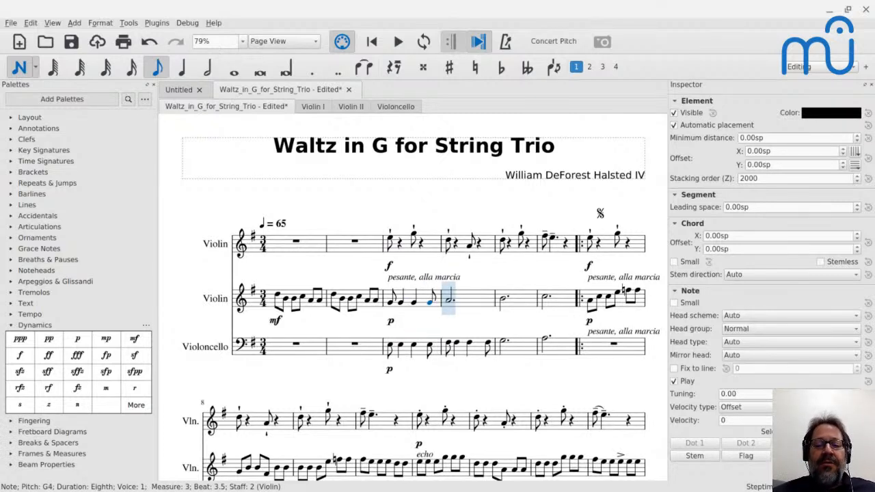
# Rewrite the second violin's measure 4 as A4 in the rhythm eighth, quarter, quarter, eighth.
pyautogui.press('a')
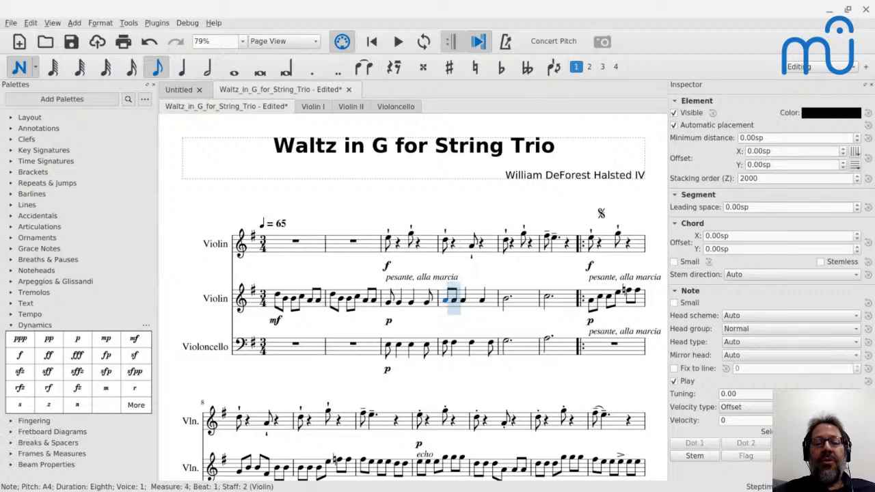
pyautogui.press('5')
pyautogui.press('a')
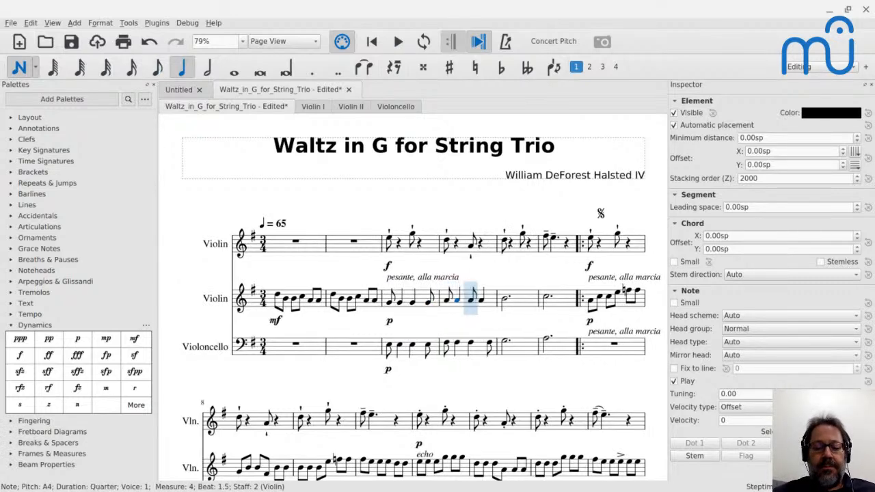
pyautogui.press('a')
pyautogui.press('4')
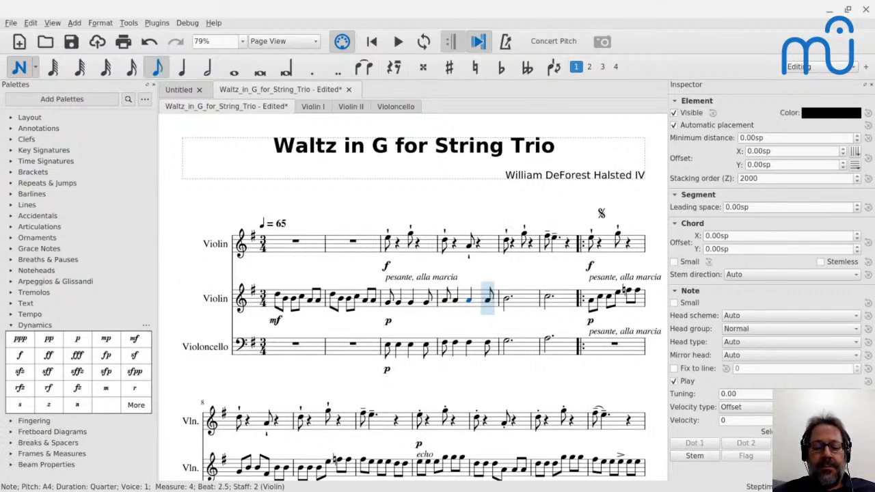
pyautogui.press('a')
pyautogui.press('Escape')
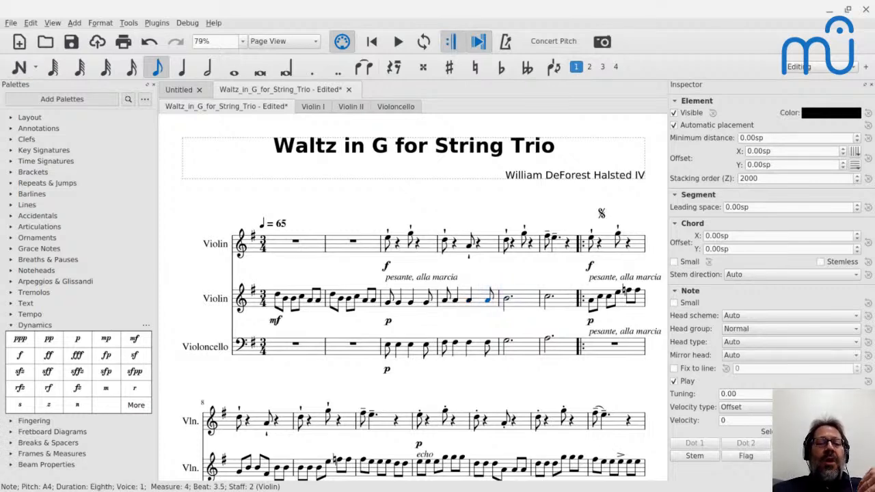
# Play from measure 3 to hear both accompanying parts in the syncopated rhythm.
pyautogui.click(387, 304)
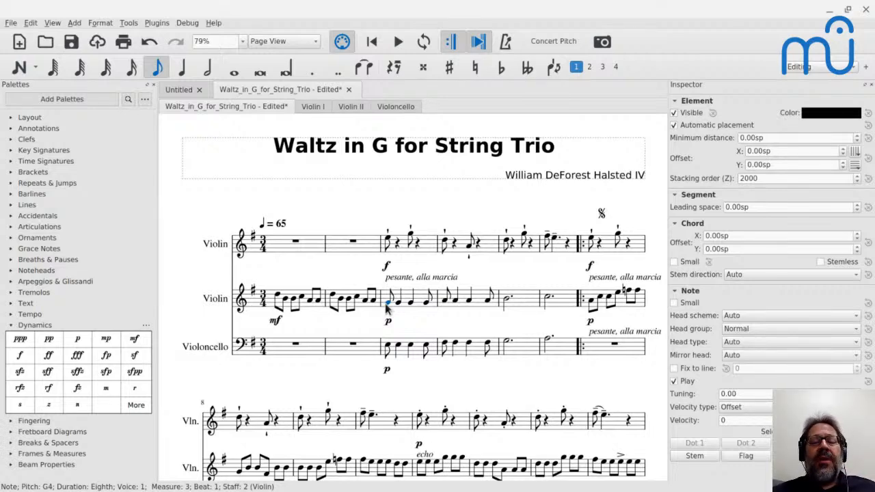
pyautogui.press('space')
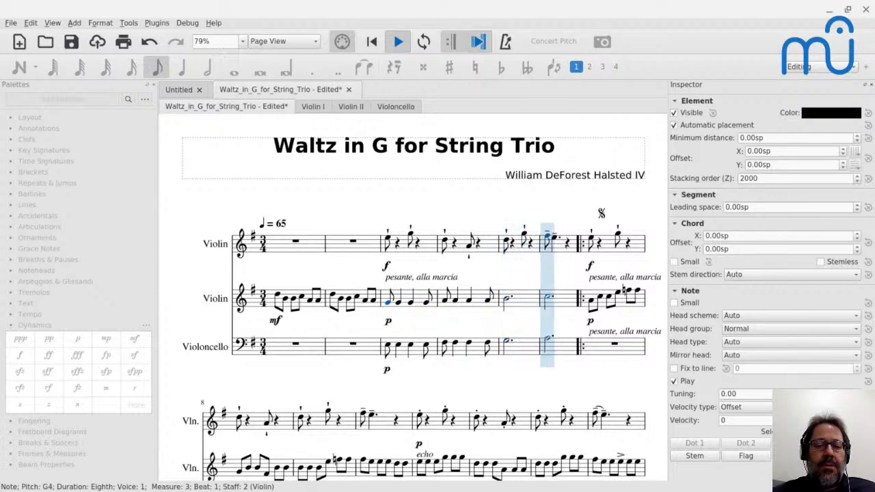
pyautogui.press('space')
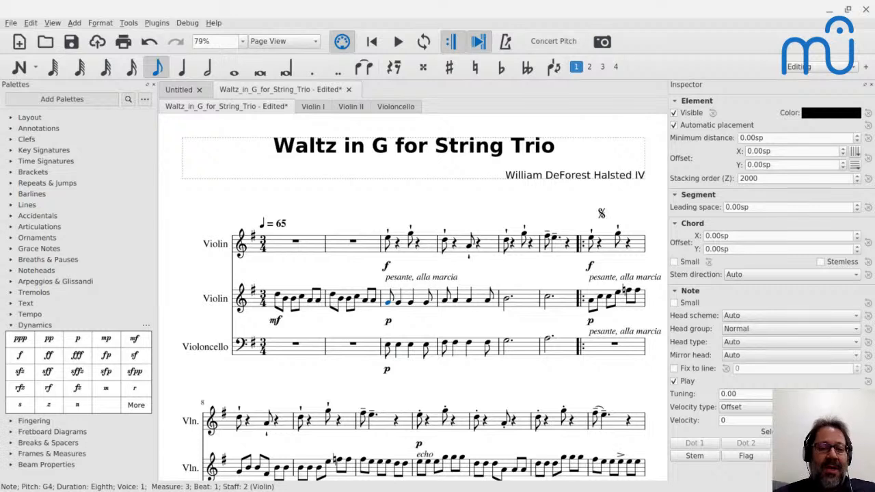
pyautogui.scroll(-1, 320, 277)
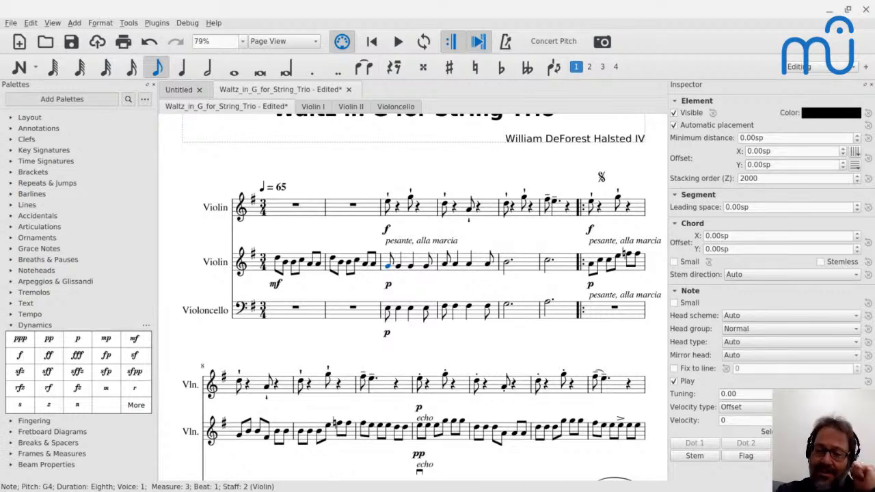
pyautogui.click(388, 309)
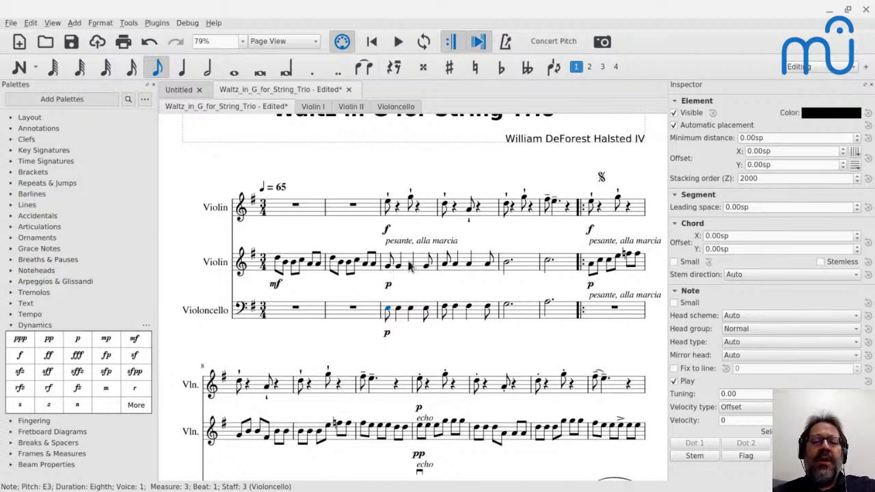
pyautogui.click(389, 205)
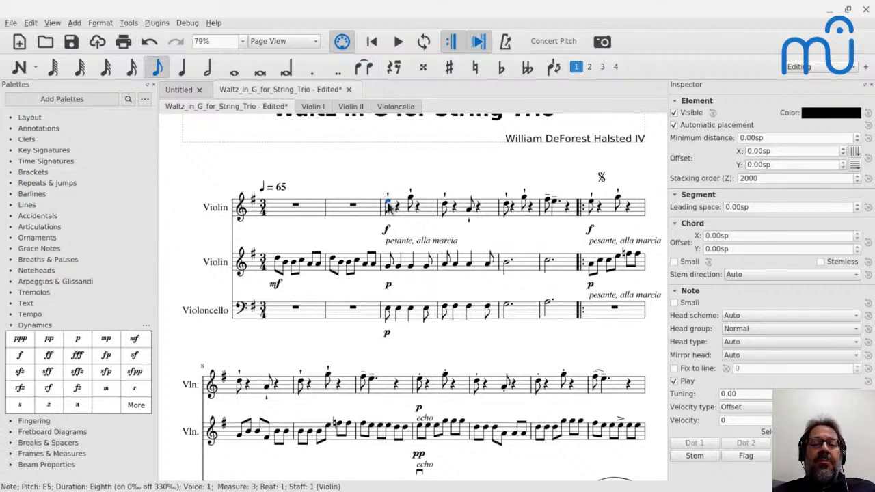
# Find measure 33 and play back its three-part attacca passage.
pyautogui.scroll(-5, 392, 267)
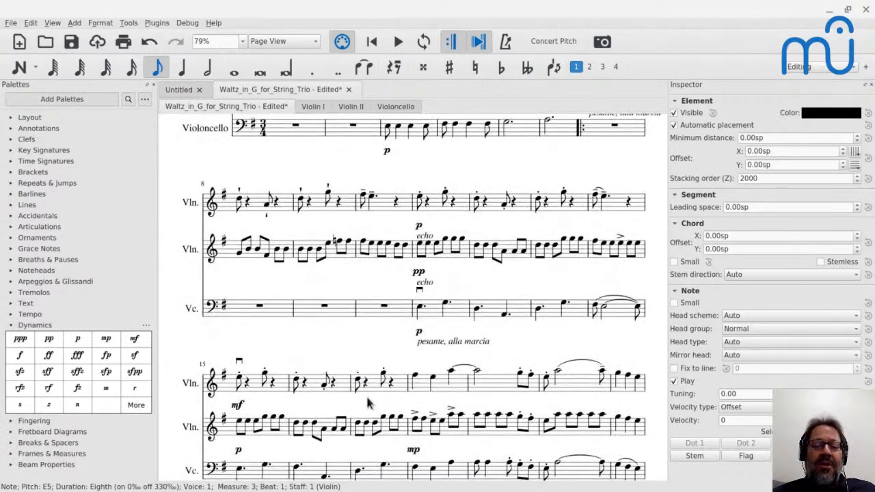
pyautogui.hscroll(8, 376, 423)
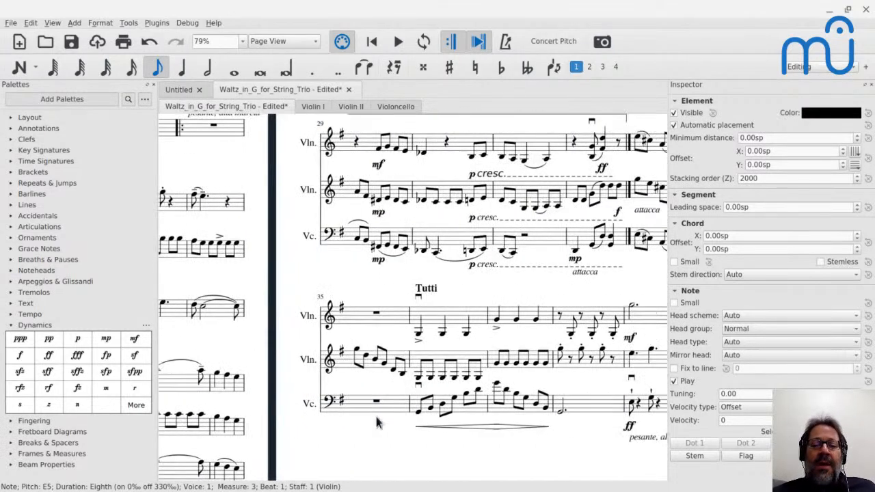
pyautogui.scroll(4, 376, 423)
pyautogui.hscroll(3, 539, 301)
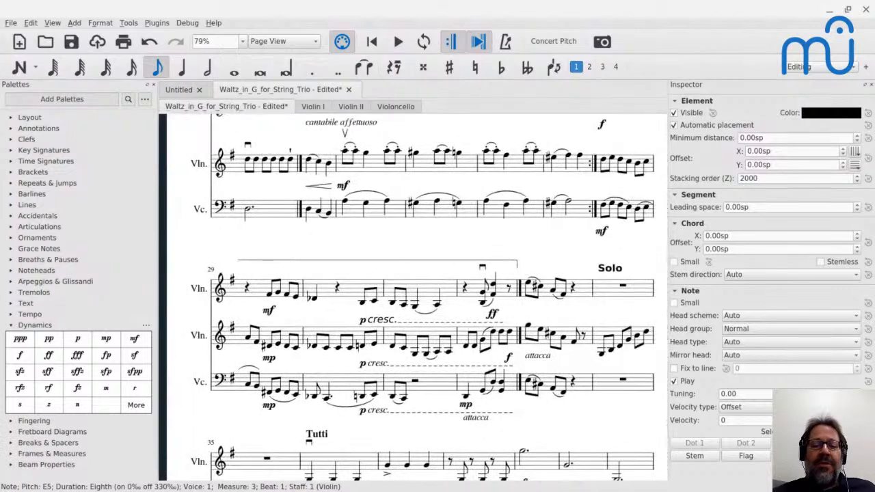
pyautogui.click(531, 284)
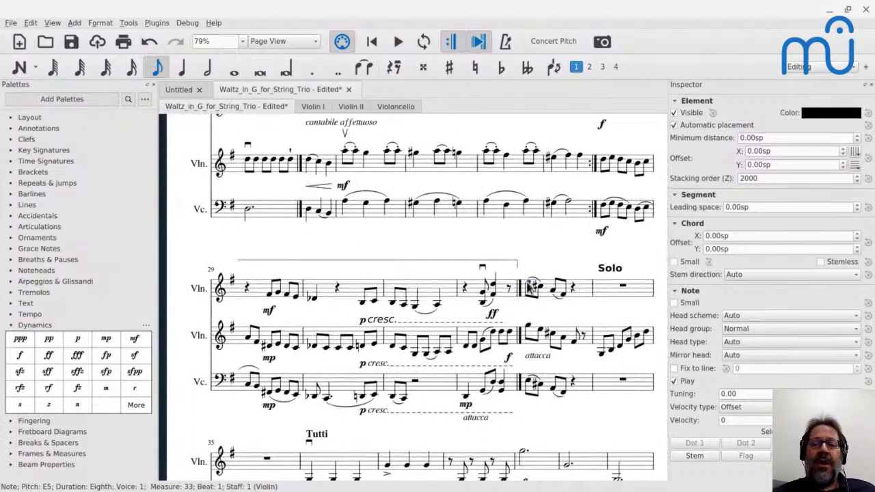
pyautogui.press('space')
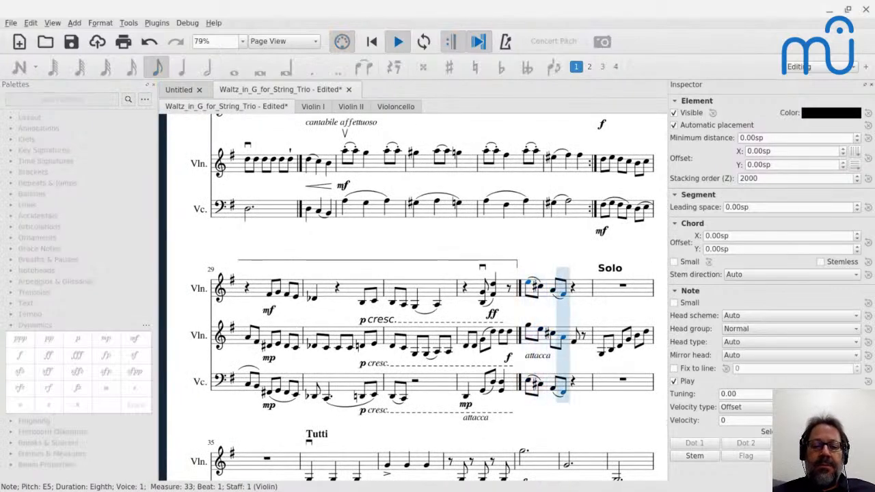
pyautogui.press('space')
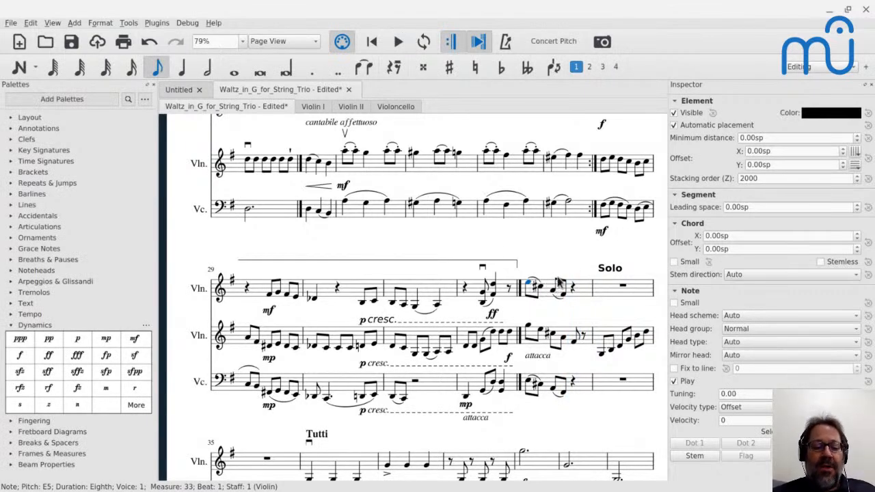
# Fill the first violin's rests in measure 3 with eighth notes F♯5 and A5 after the E5, and F♯5 and E5 after the G5.
pyautogui.hscroll(-13, 560, 282)
pyautogui.scroll(1, 559, 282)
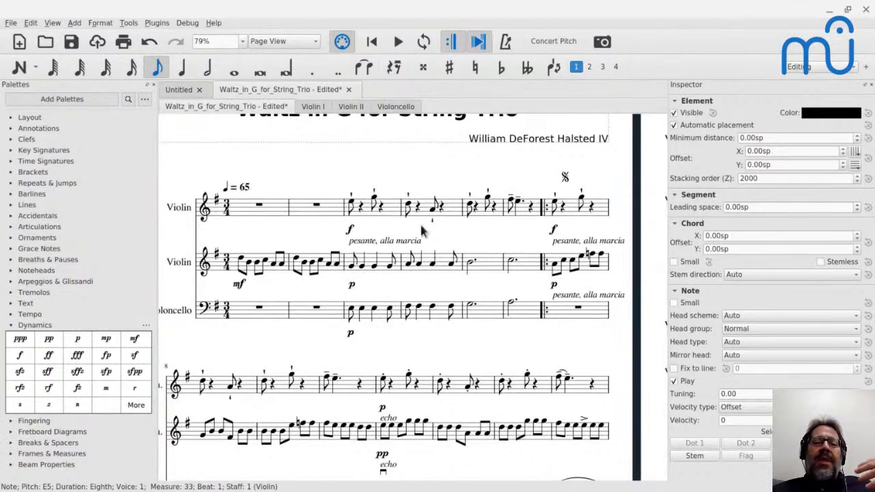
pyautogui.click(355, 206)
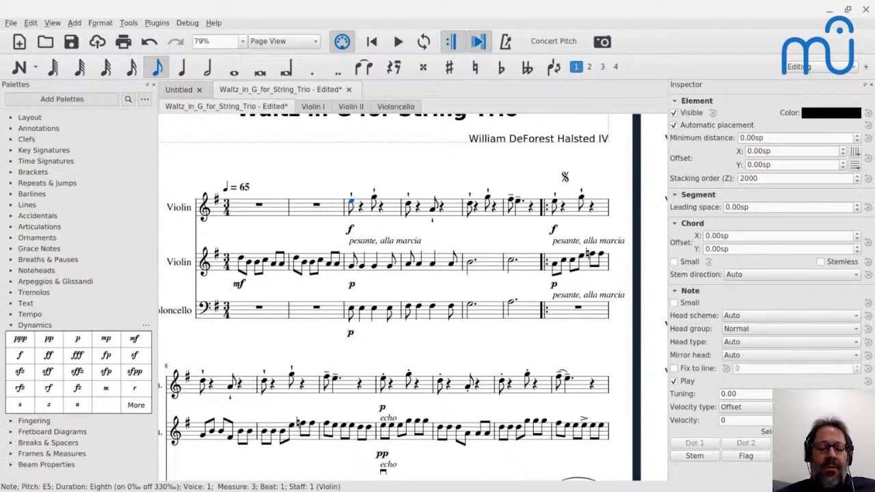
pyautogui.press('Right')
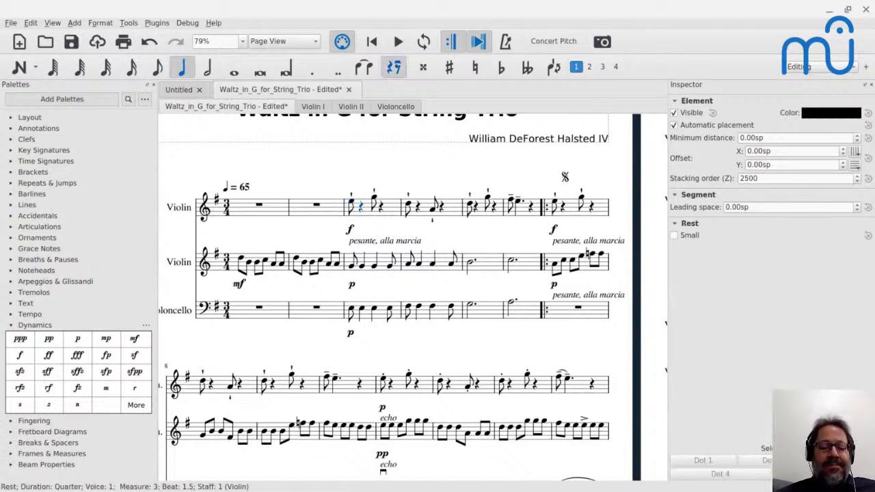
pyautogui.press('n')
pyautogui.press('4')
pyautogui.press('f')
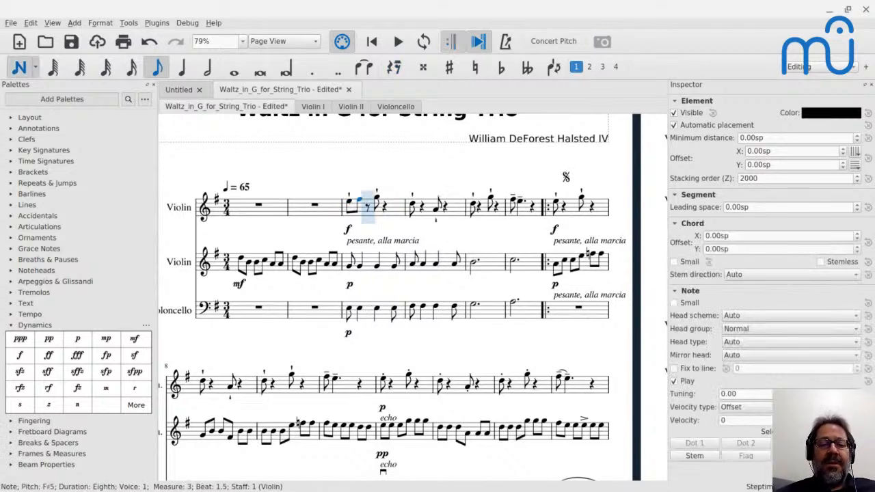
pyautogui.press('a')
pyautogui.press('Right')
pyautogui.press('Right')
pyautogui.press('f')
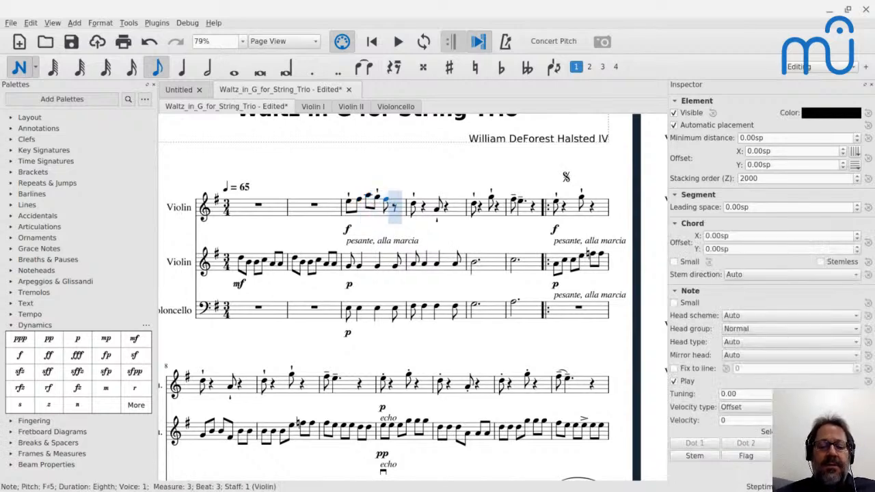
pyautogui.press('e')
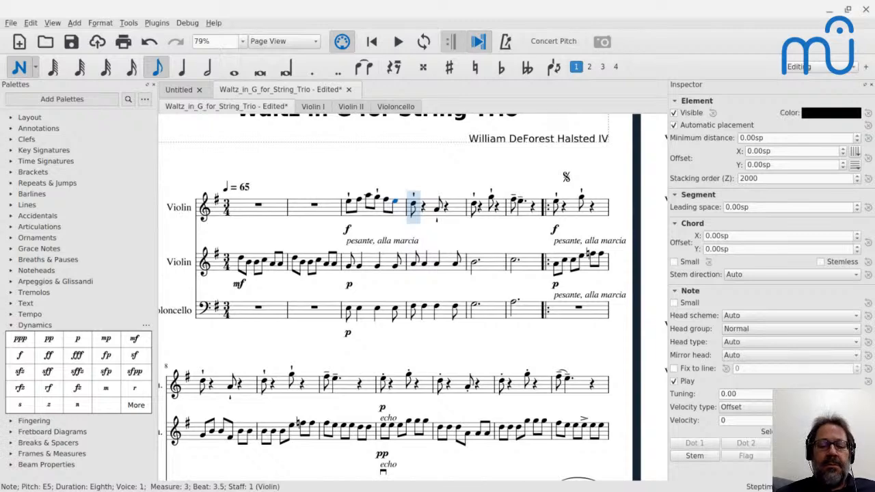
pyautogui.press('c')
pyautogui.hotkey('ctrl', 'z')
pyautogui.hotkey('ctrl', 'z')
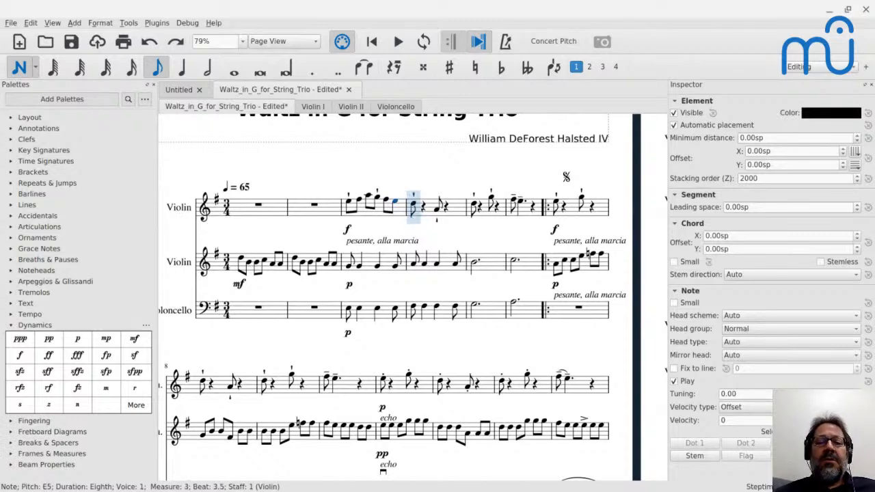
pyautogui.hotkey('ctrl', 'shift', 'z')
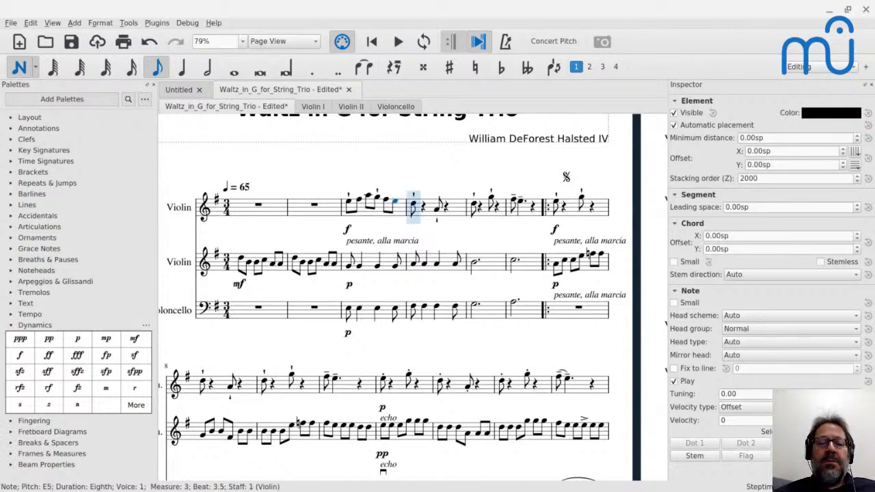
pyautogui.press('Escape')
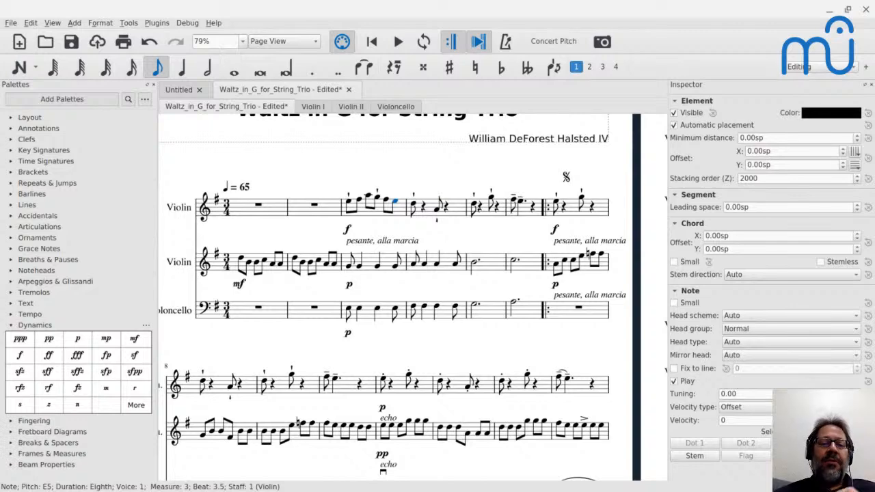
# Play from measure 3 to hear the first violin's running eighth notes over the syncopated accompaniment.
pyautogui.click(349, 207)
pyautogui.press('space')
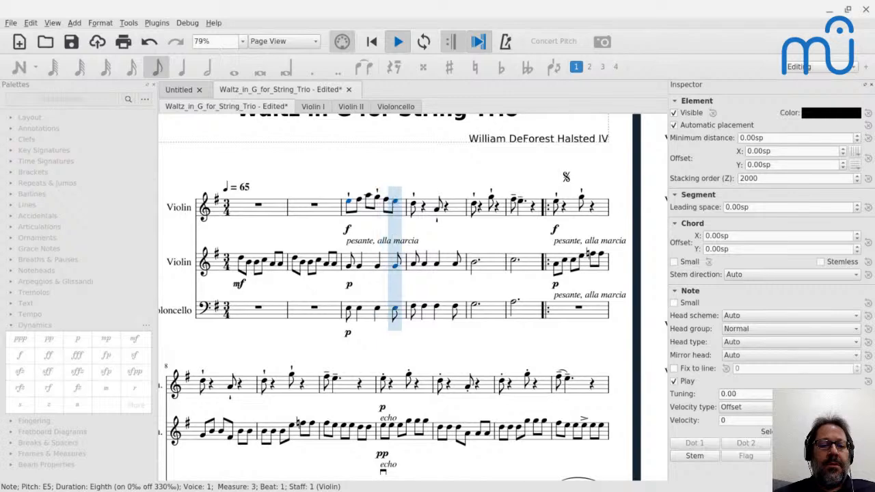
pyautogui.press('space')
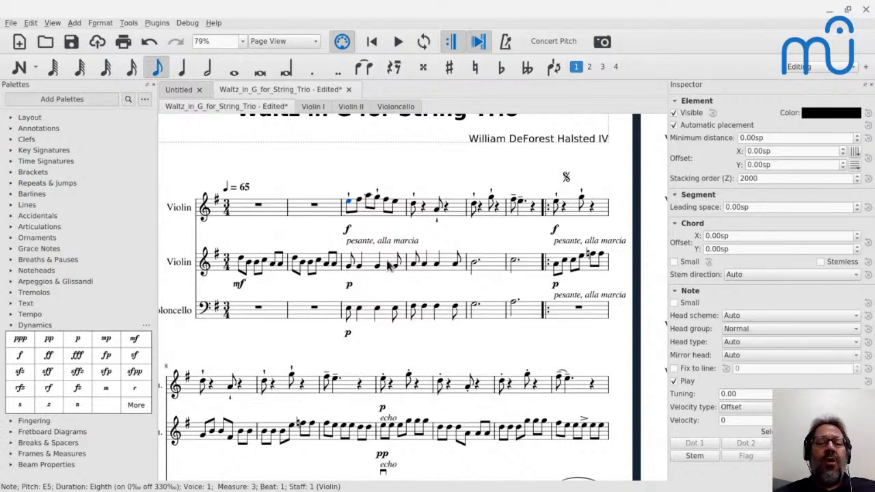
# Undo the eighth notes added between the first violin's melody notes in measure 3.
pyautogui.hotkey('ctrl', 'z')
pyautogui.hotkey('ctrl', 'z')
pyautogui.hotkey('ctrl', 'z')
pyautogui.hotkey('ctrl', 'z')
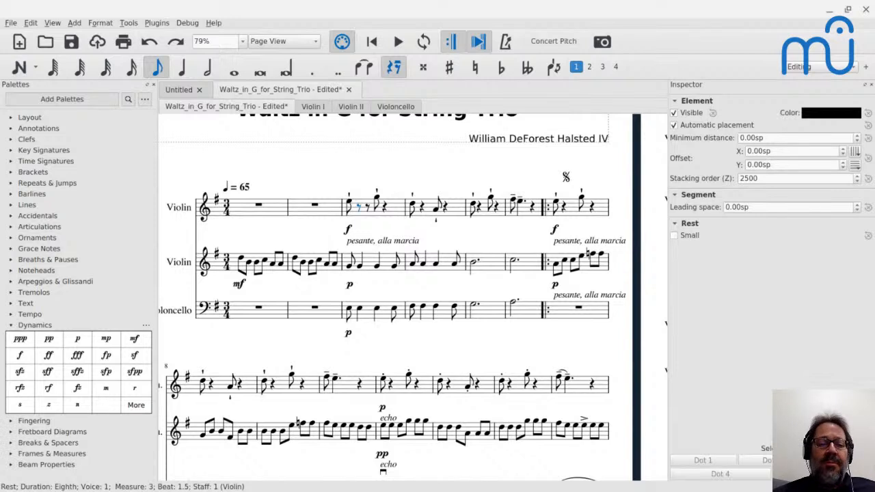
pyautogui.click(350, 268)
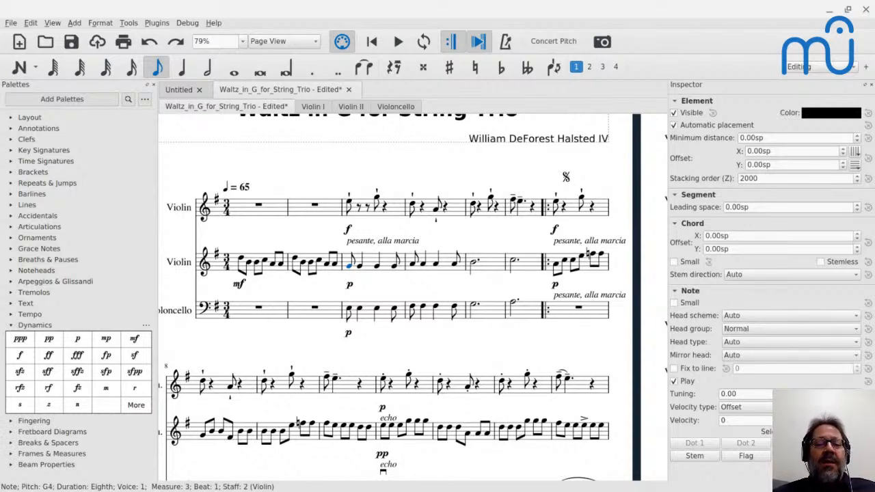
pyautogui.click(356, 209)
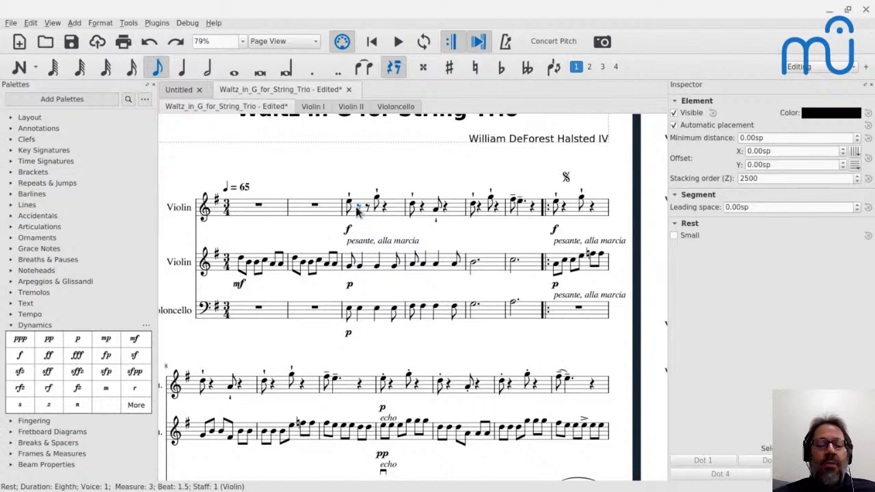
# Insert four empty measures before the start-repeat at measure 7 and add a system break after measure 6.
pyautogui.click(557, 208)
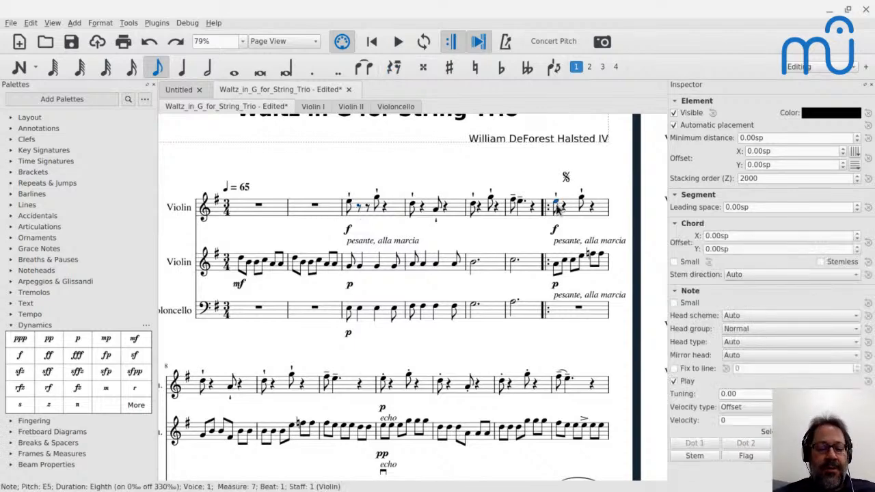
pyautogui.press('Insert')
pyautogui.press('Insert')
pyautogui.press('Insert')
pyautogui.press('Insert')
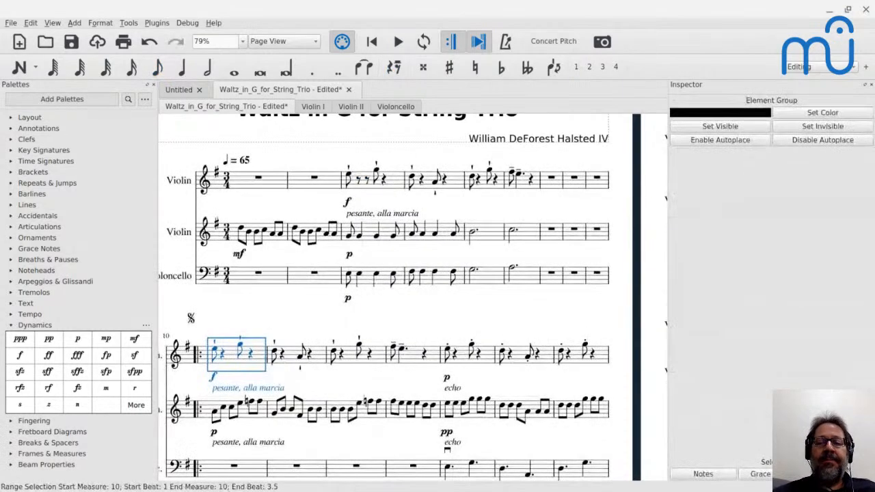
pyautogui.click(540, 181)
pyautogui.press('Return')
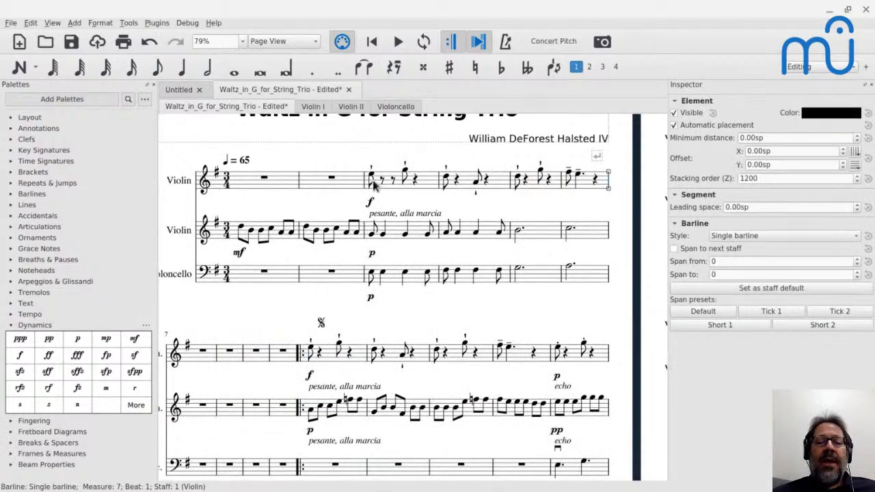
# Repeat the first violin's measures 3–6 into the empty measures 7–10.
pyautogui.click(372, 179)
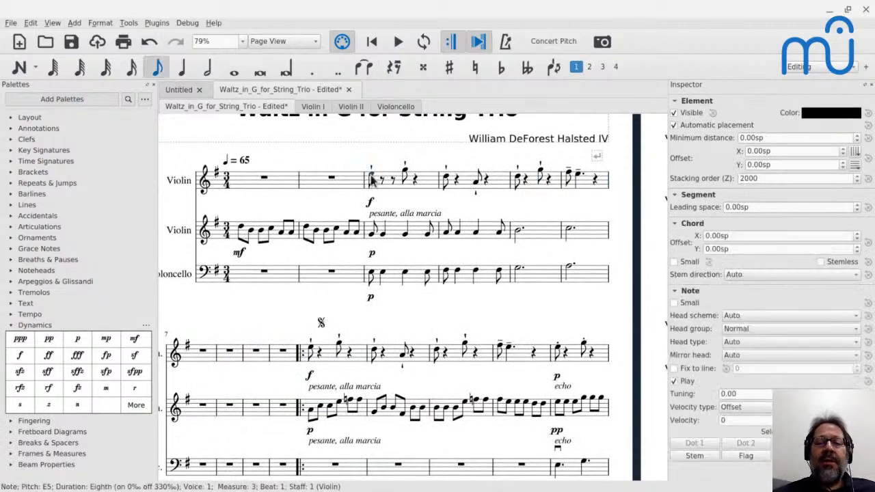
pyautogui.keyDown('shift'); pyautogui.click(599, 185); pyautogui.keyUp('shift')
pyautogui.press('r')
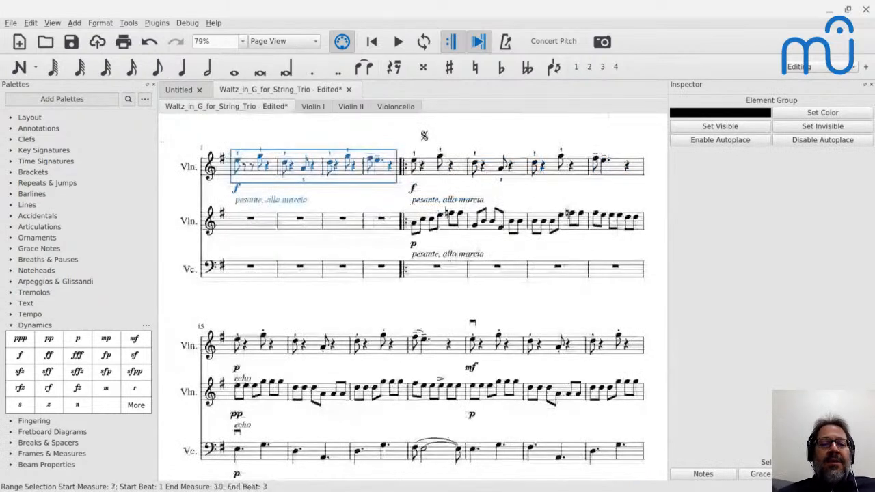
pyautogui.scroll(3, 491, 215)
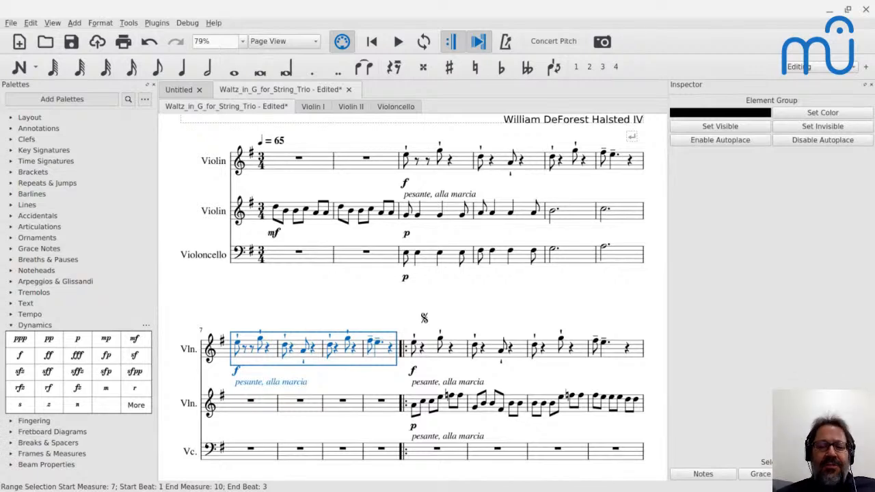
# Switch to the YouTube Live chat to read the latest comments about the second violin, and return to the score.
pyautogui.hotkey('alt', 'Tab')
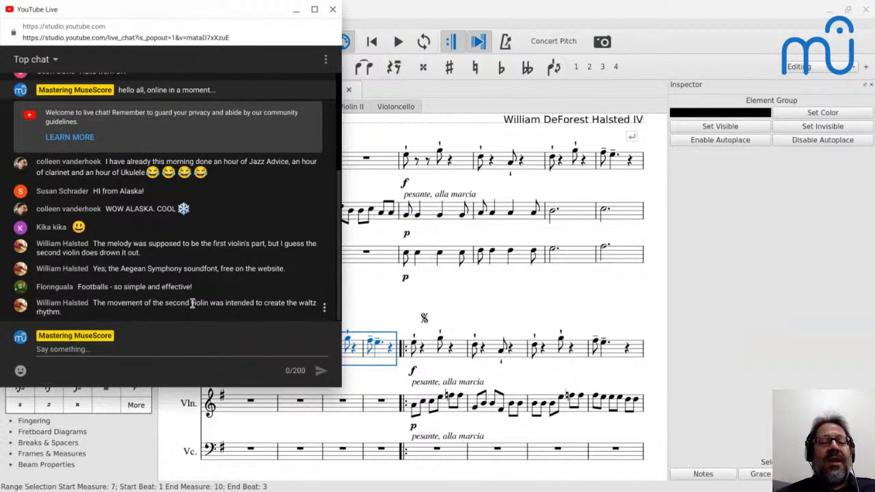
pyautogui.moveTo(192, 306)
pyautogui.hotkey('alt', 'Tab')
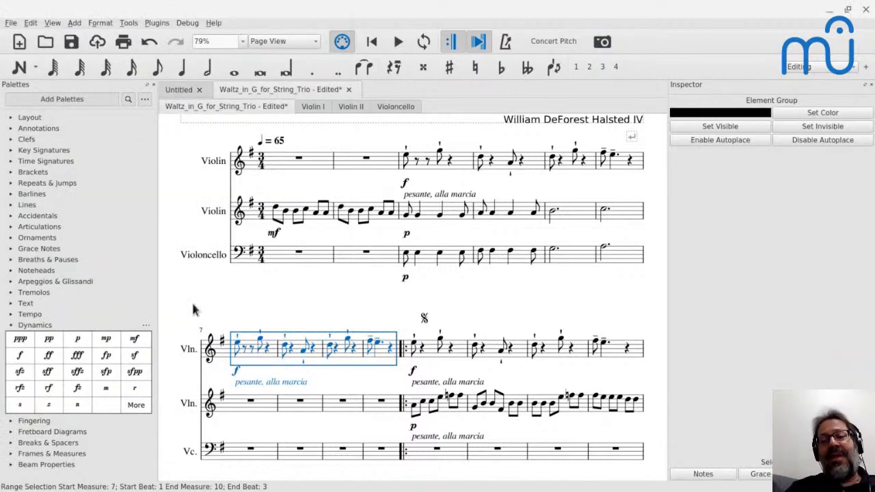
pyautogui.click(406, 216)
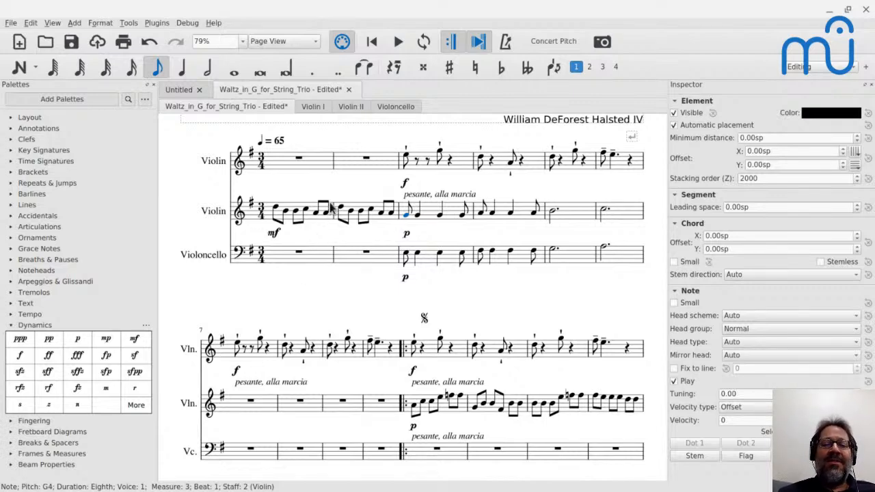
# Lengthen the first violin's four melody notes in measures 11–12 to dotted quarters.
pyautogui.click(419, 348)
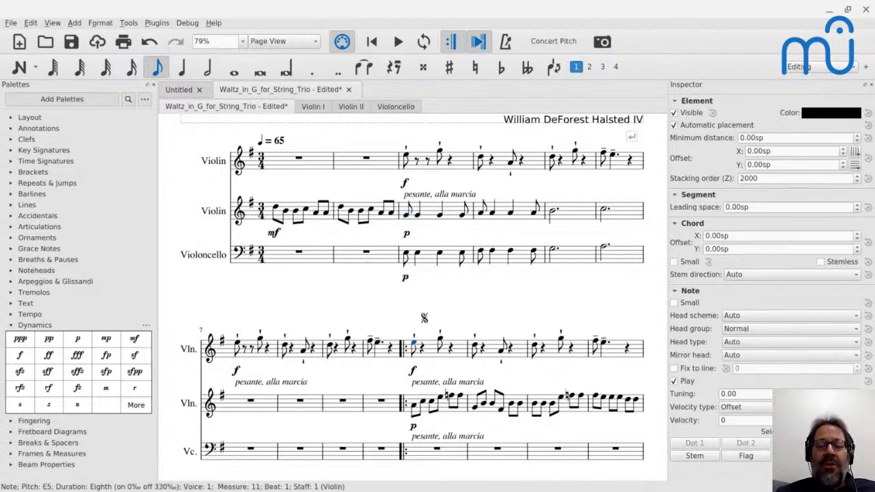
pyautogui.press('5')
pyautogui.press('.')
pyautogui.press('Right')
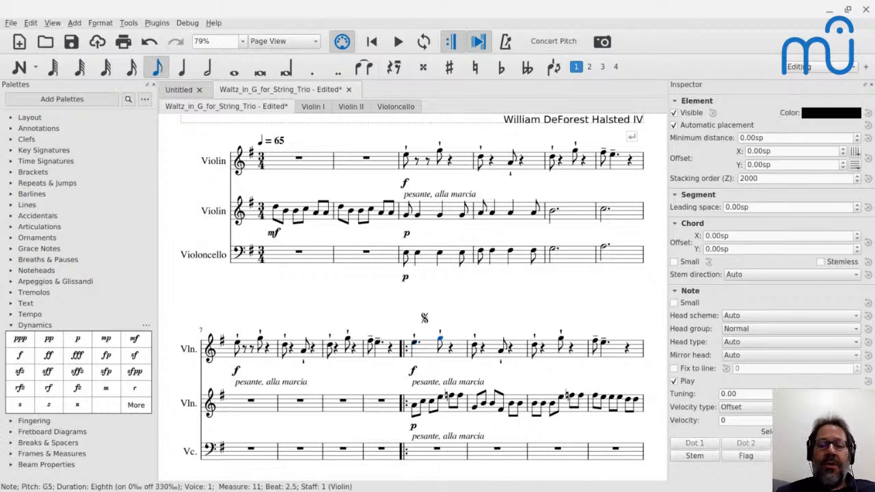
pyautogui.press('5')
pyautogui.press('.')
pyautogui.press('Right')
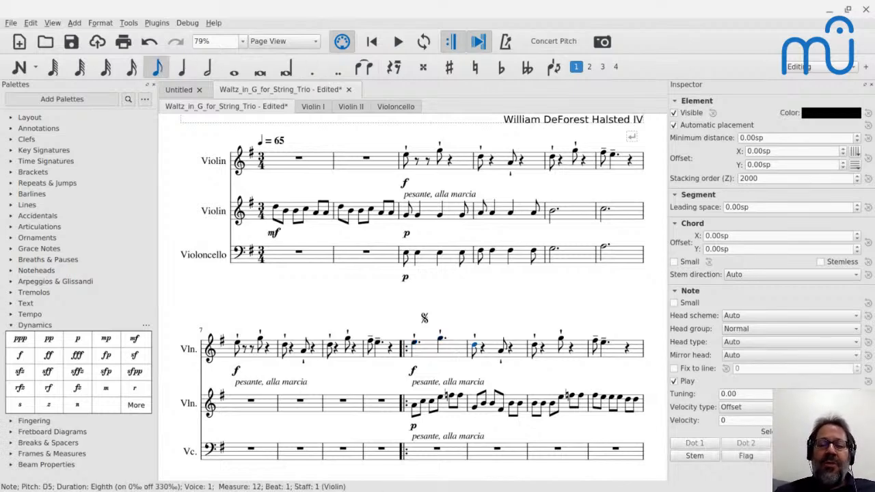
pyautogui.press('5')
pyautogui.press('.')
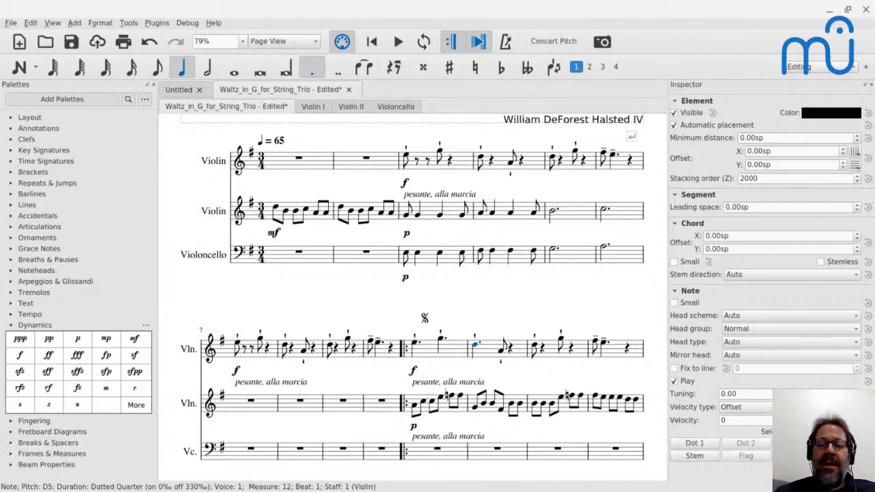
pyautogui.press('Right')
pyautogui.press('5')
pyautogui.press('.')
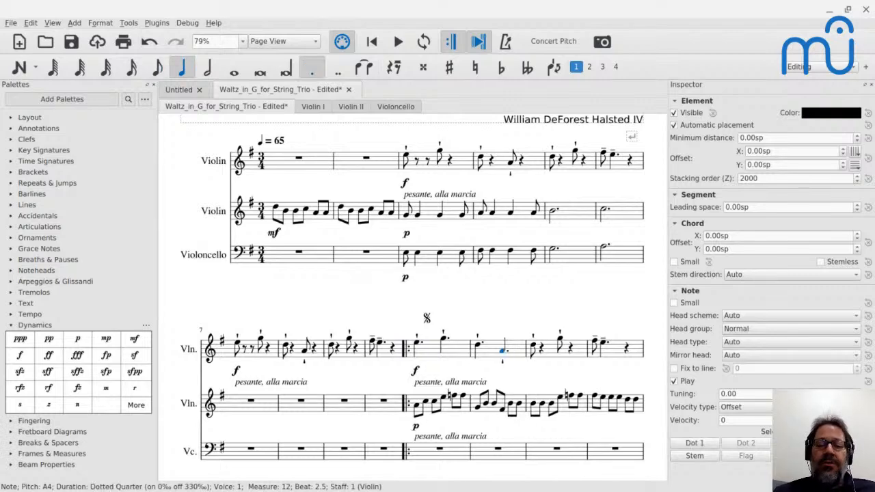
# Remove the staccatissimo marks from the first violin's dotted quarters in measures 11–12 and play the passage from measure 11.
pyautogui.press('Escape')
pyautogui.click(419, 340)
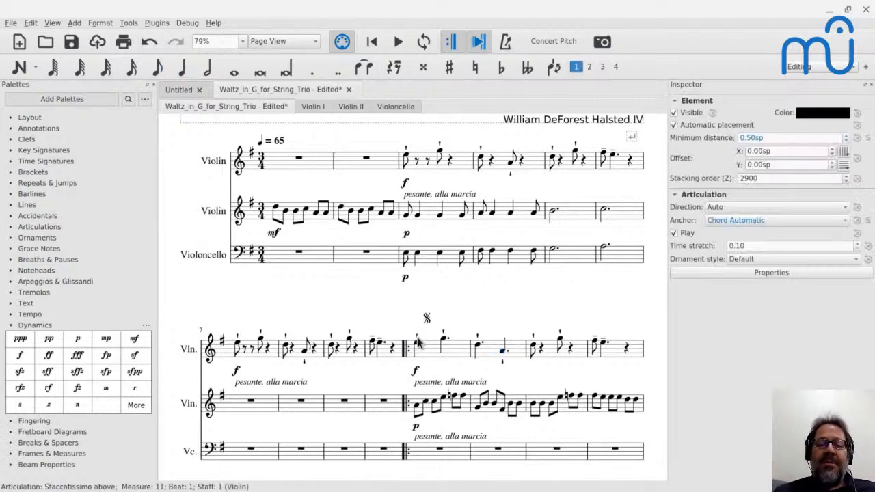
pyautogui.keyDown('ctrl'); pyautogui.click(504, 365); pyautogui.keyUp('ctrl')
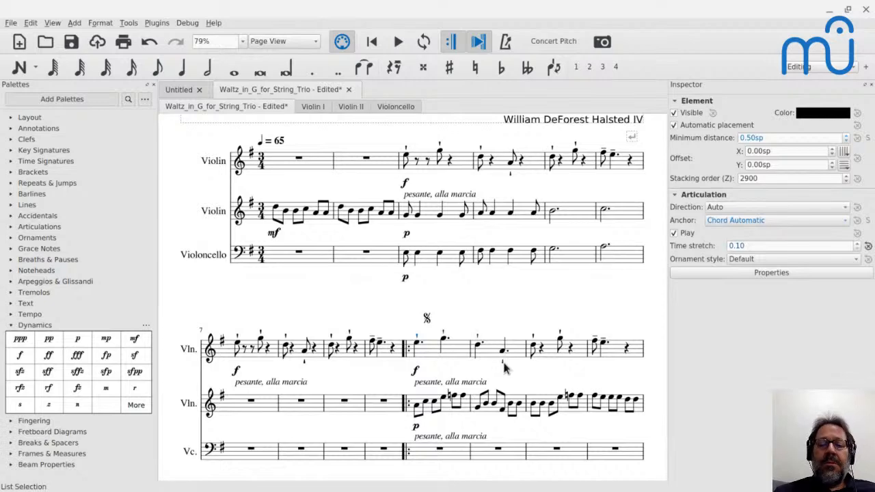
pyautogui.press('Delete')
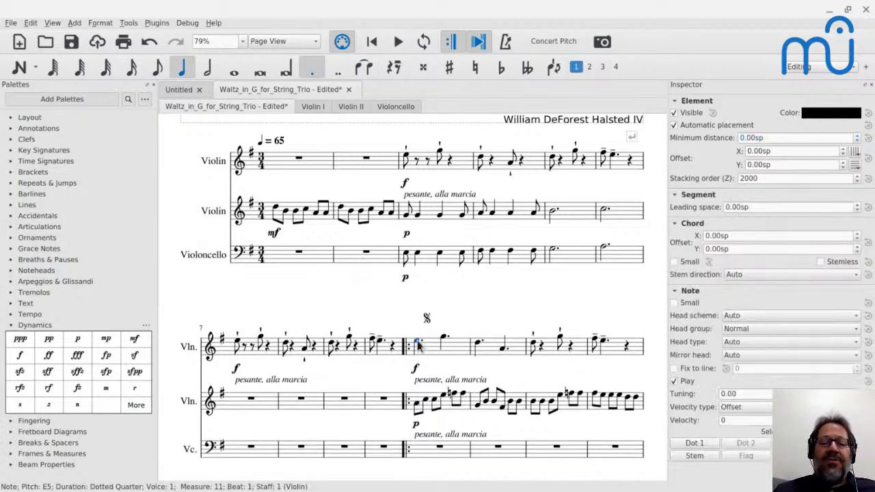
pyautogui.press('space')
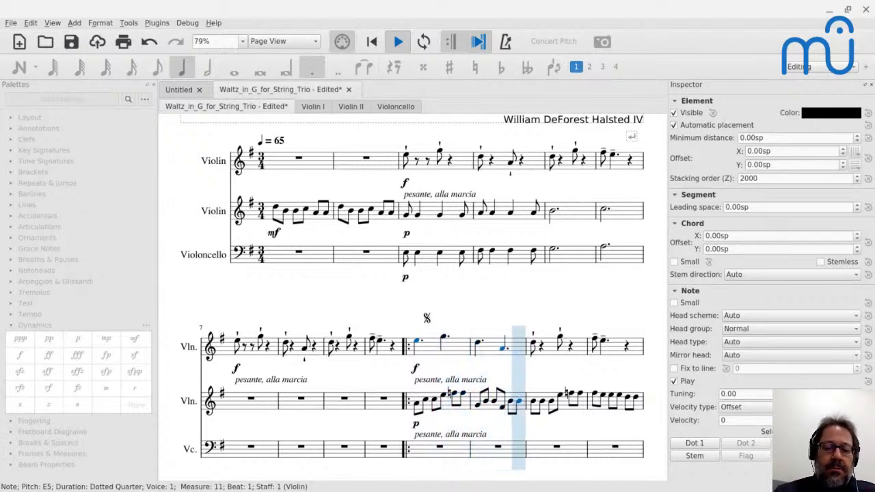
pyautogui.press('space')
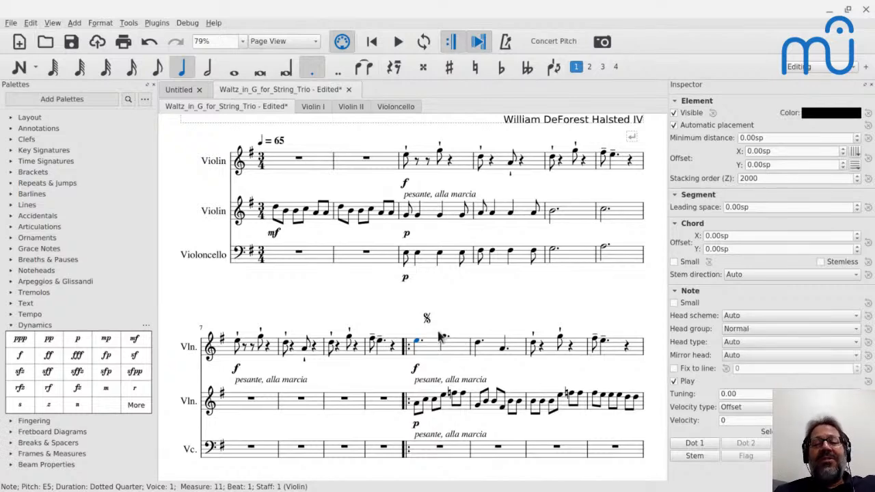
# Replace the second violin's p dynamic at measure 11 with mf and play the passage from there.
pyautogui.click(415, 426)
pyautogui.press('Delete')
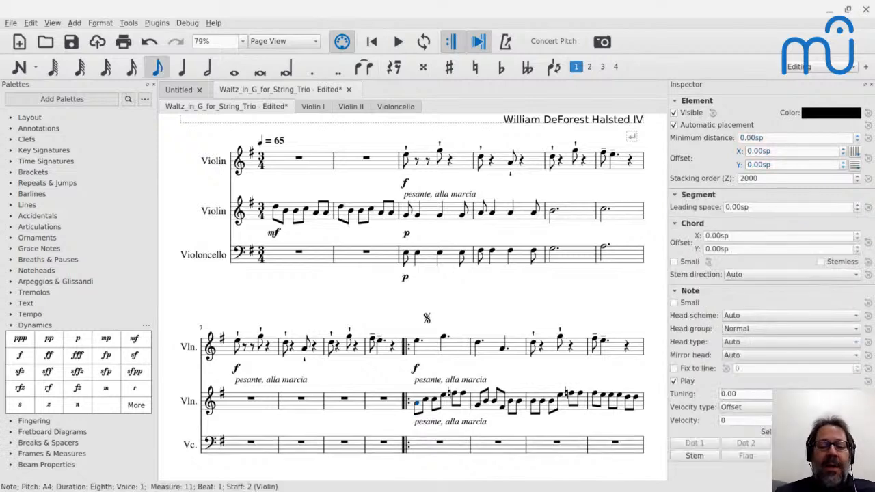
pyautogui.click(134, 339)
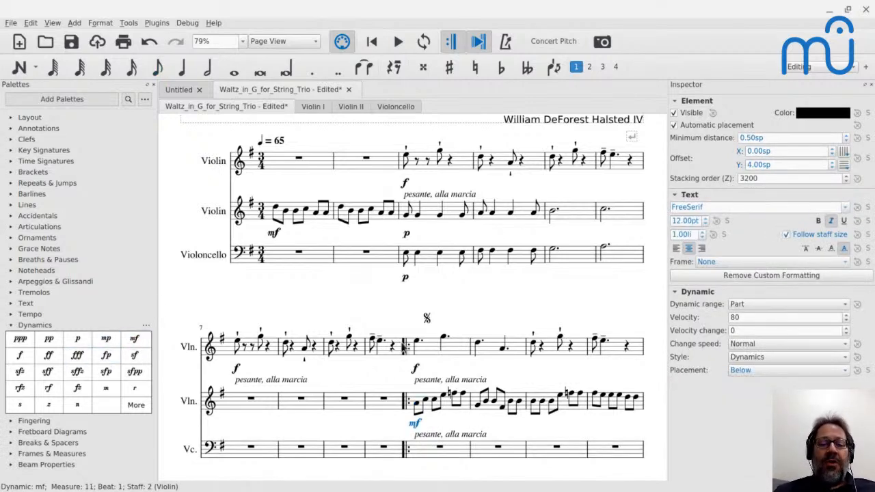
pyautogui.click(418, 345)
pyautogui.press('space')
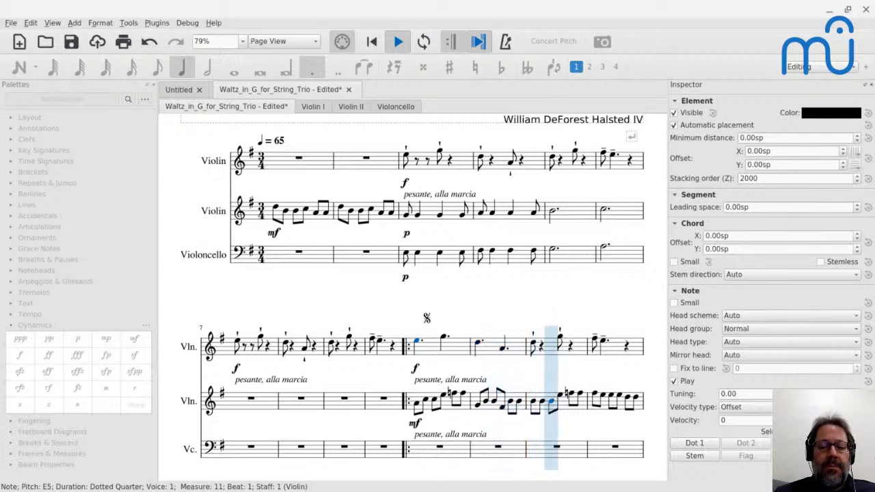
pyautogui.press('space')
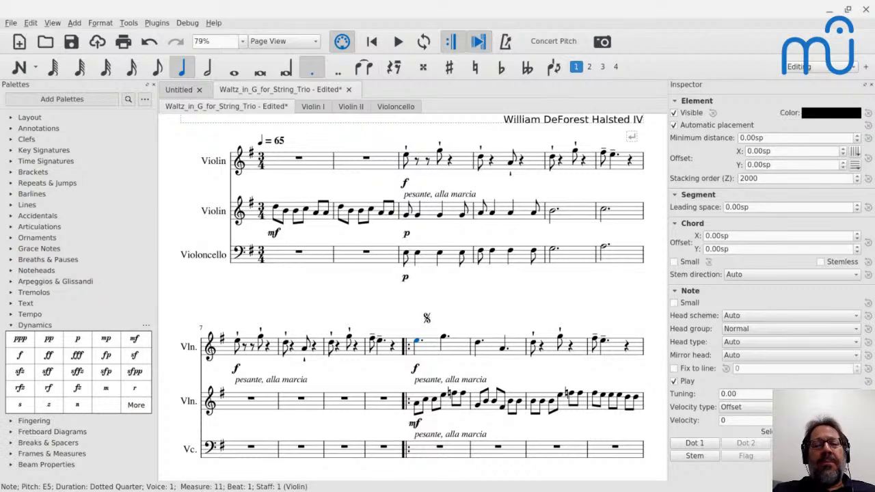
# Shorten the first violin's dotted quarters in measures 11–12 to plain quarter notes and play the passage from measure 11.
pyautogui.moveTo(520, 301)
pyautogui.mouseDown()
pyautogui.moveTo(483, 313)
pyautogui.moveTo(519, 309)
pyautogui.moveTo(520, 299)
pyautogui.mouseUp()
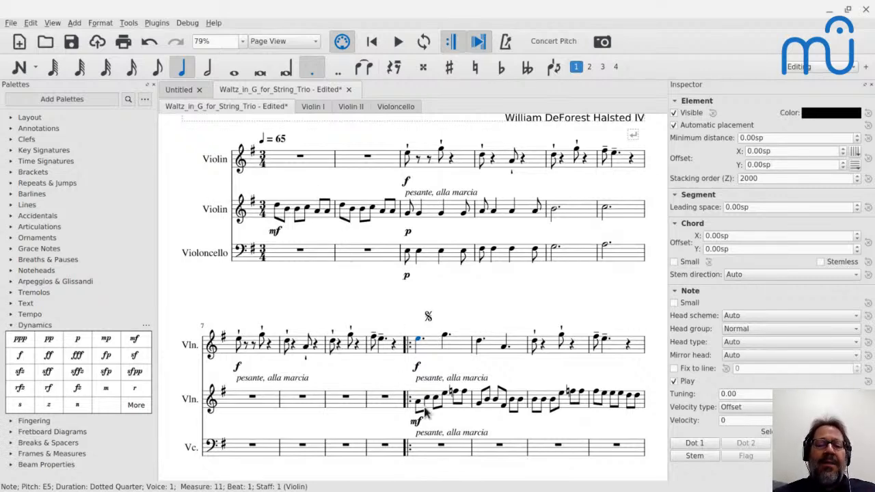
pyautogui.press('.')
pyautogui.press('Right')
pyautogui.press('.')
pyautogui.press('Right')
pyautogui.press('Right')
pyautogui.press('.')
pyautogui.press('Right')
pyautogui.press('Right')
pyautogui.press('.')
pyautogui.click(418, 339)
pyautogui.press('space')
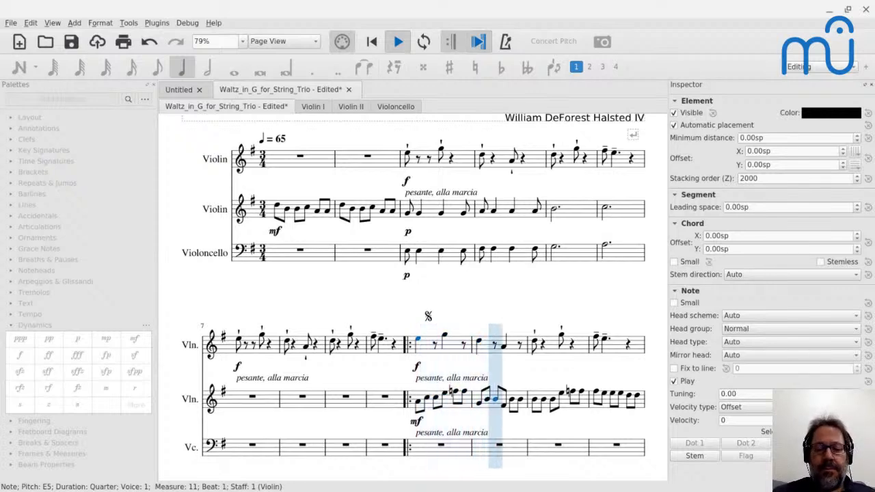
pyautogui.press('space')
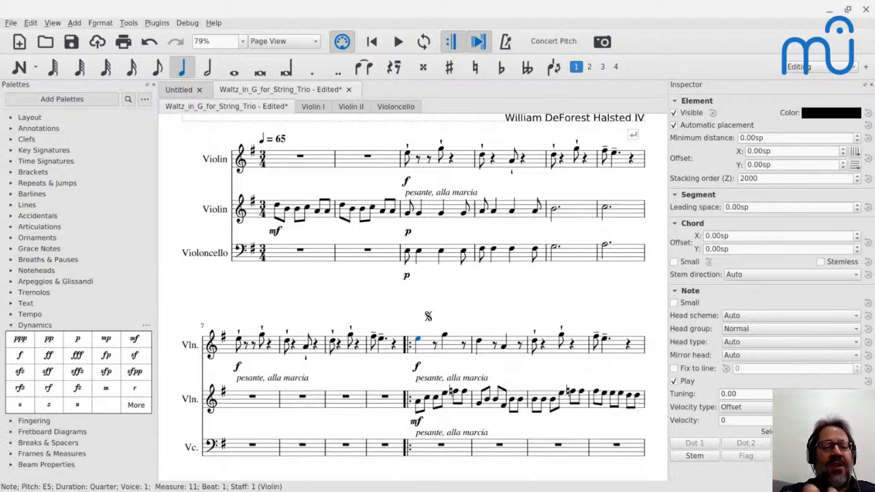
pyautogui.click(253, 398)
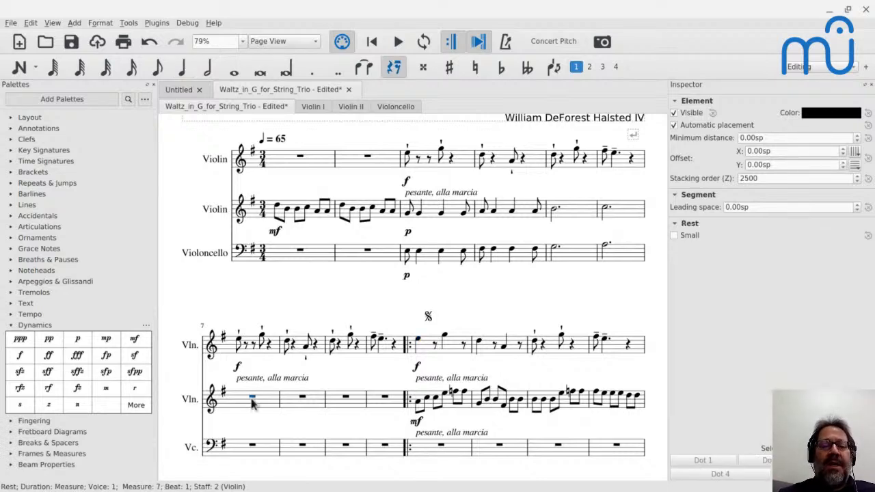
pyautogui.click(253, 448)
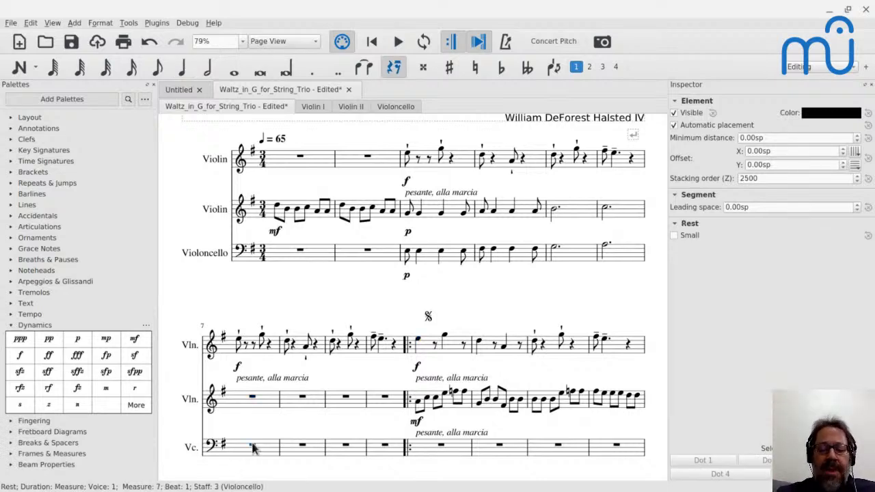
pyautogui.press('n')
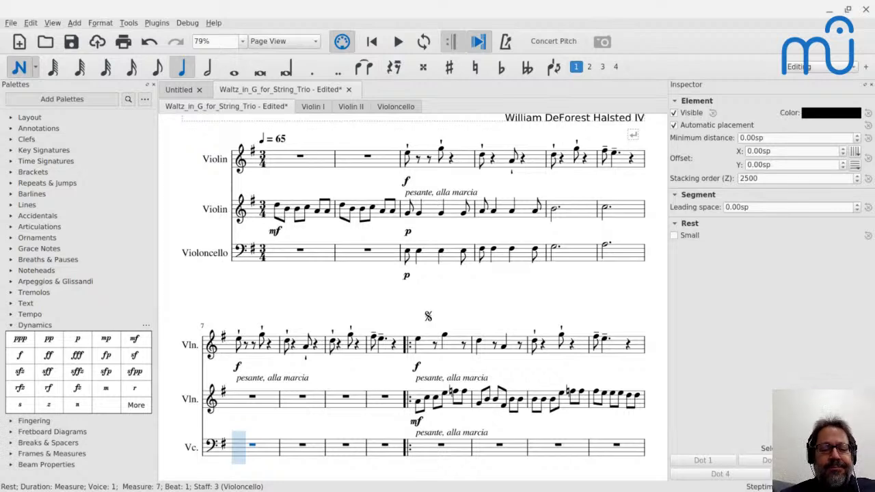
pyautogui.press('Escape')
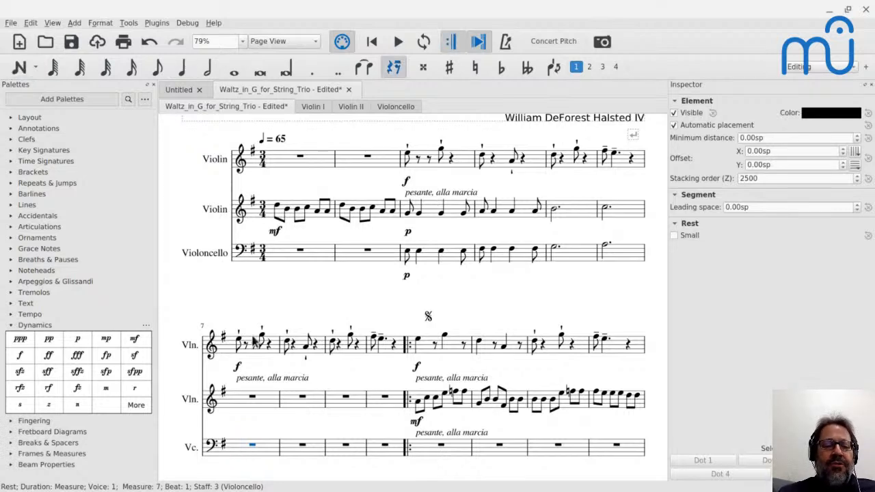
# Copy the first violin's measures 7–10 into the second violin and cello staves in the same measures.
pyautogui.click(240, 343)
pyautogui.keyDown('shift'); pyautogui.click(386, 352); pyautogui.keyUp('shift')
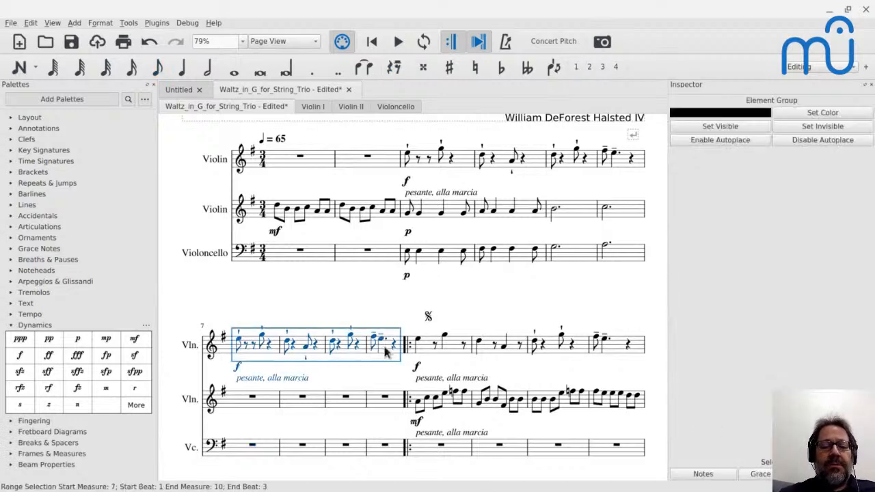
pyautogui.hotkey('ctrl', 'c')
pyautogui.click(249, 400)
pyautogui.hotkey('ctrl', 'v')
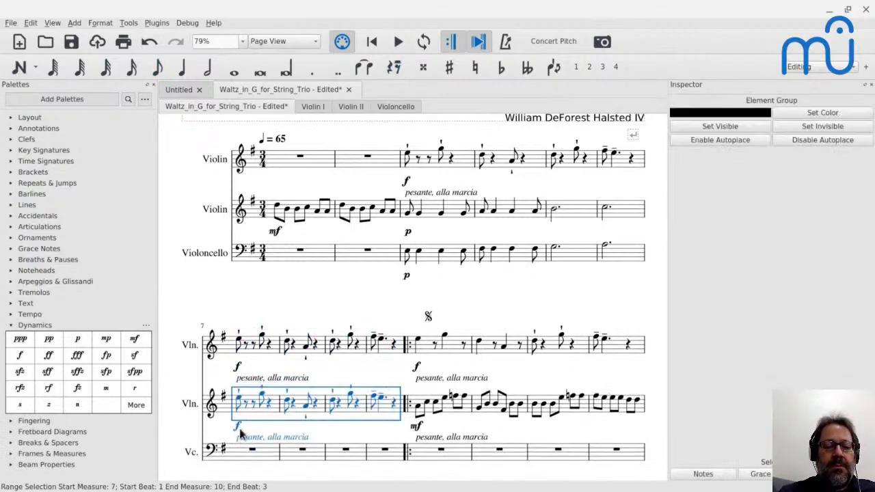
pyautogui.click(249, 453)
pyautogui.hotkey('ctrl', 'v')
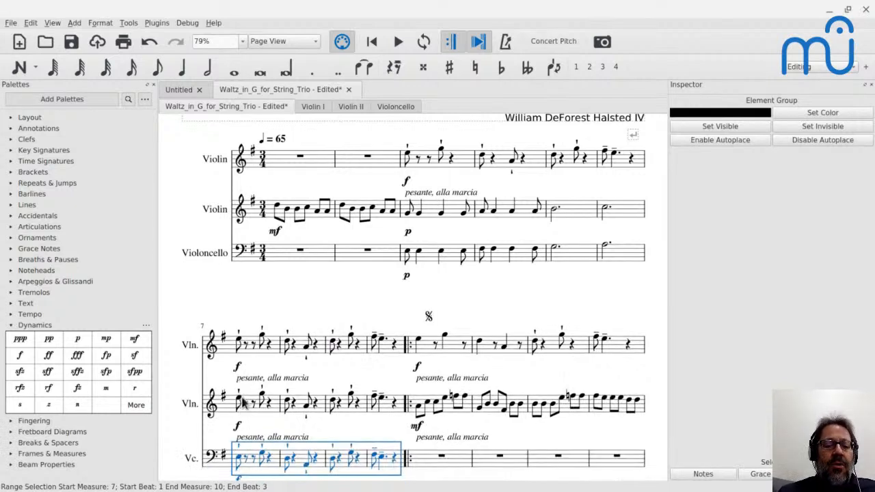
# Re-pitch the second violin's notes in measures 7–8 to G4, B4, A4 and D4, keeping their rhythm.
pyautogui.click(241, 402)
pyautogui.click(36, 66)
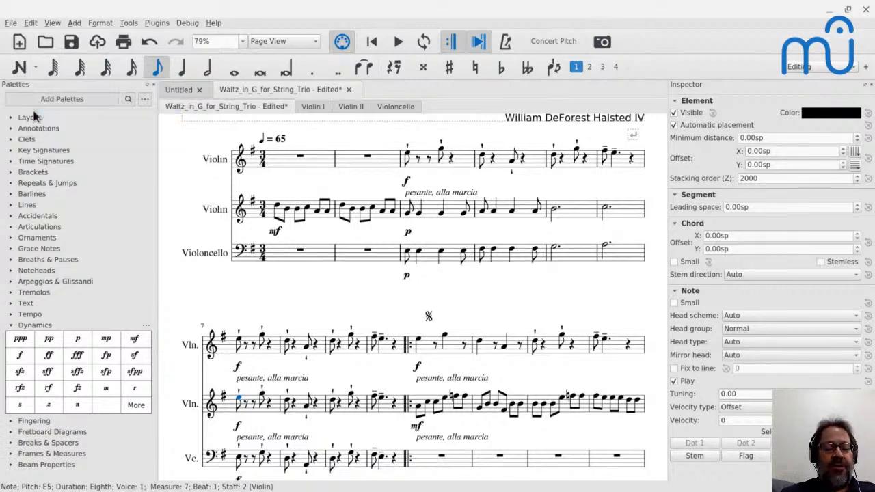
pyautogui.click(34, 108)
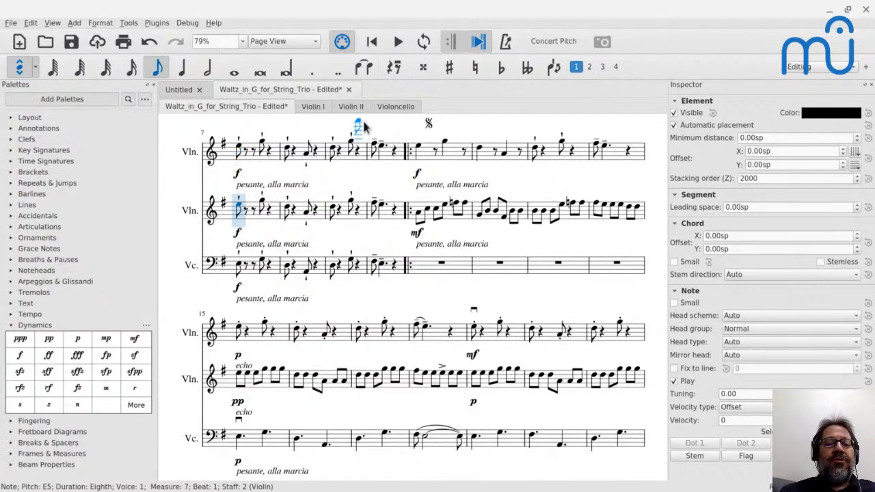
pyautogui.press('g')
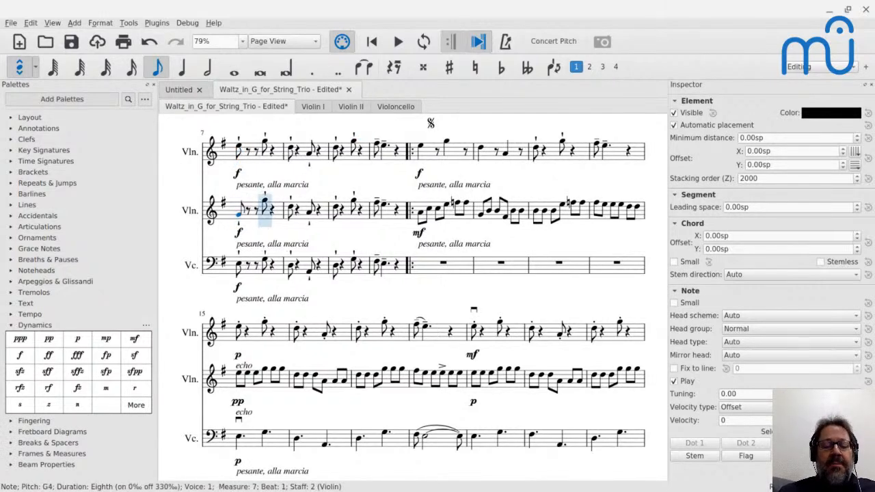
pyautogui.press('b')
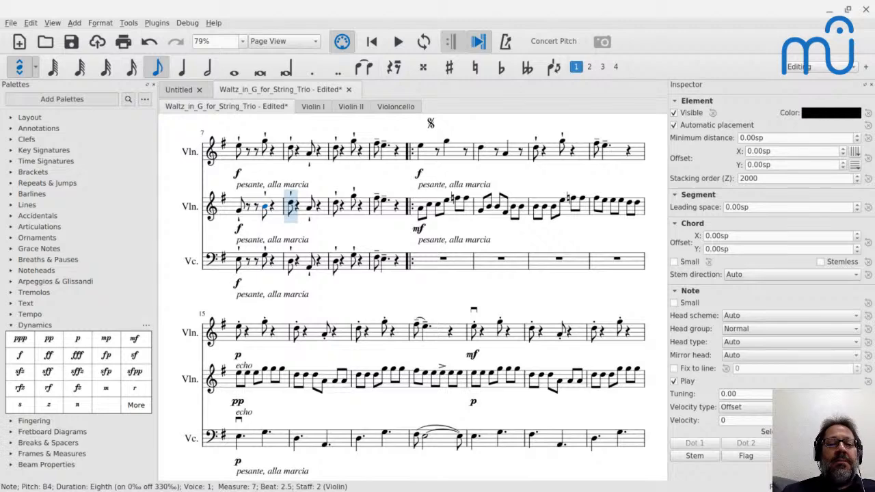
pyautogui.scroll(4, 413, 297)
pyautogui.hscroll(1, 413, 298)
pyautogui.scroll(2, 413, 297)
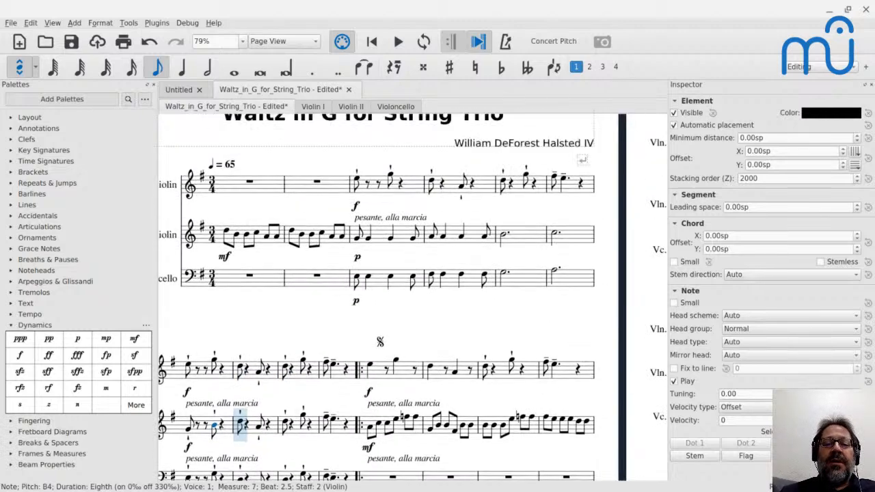
pyautogui.scroll(-1, 376, 294)
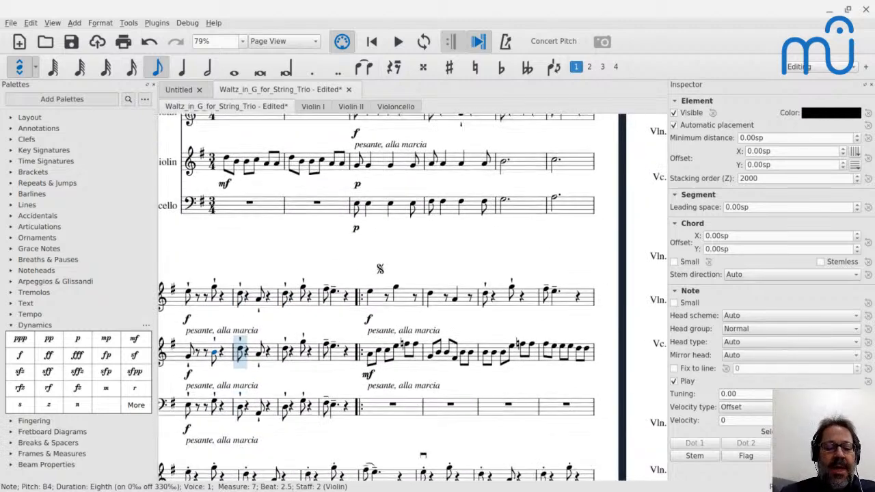
pyautogui.press('a')
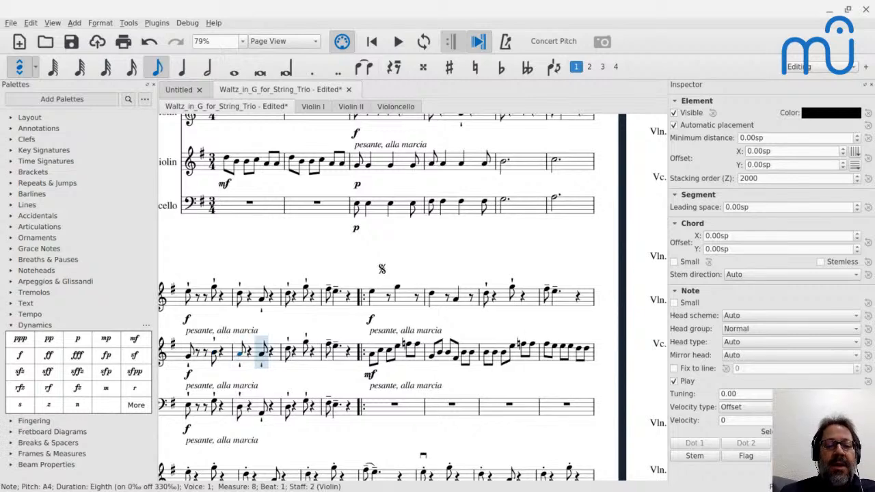
pyautogui.press('d')
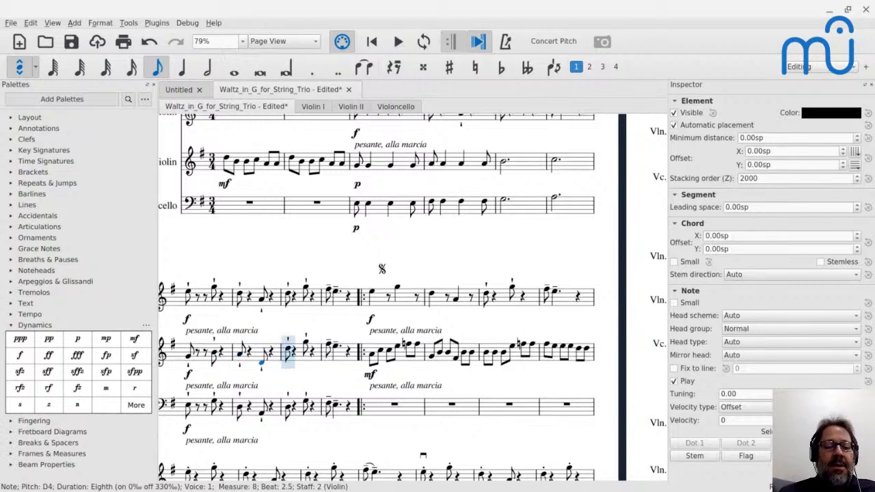
pyautogui.press('Escape')
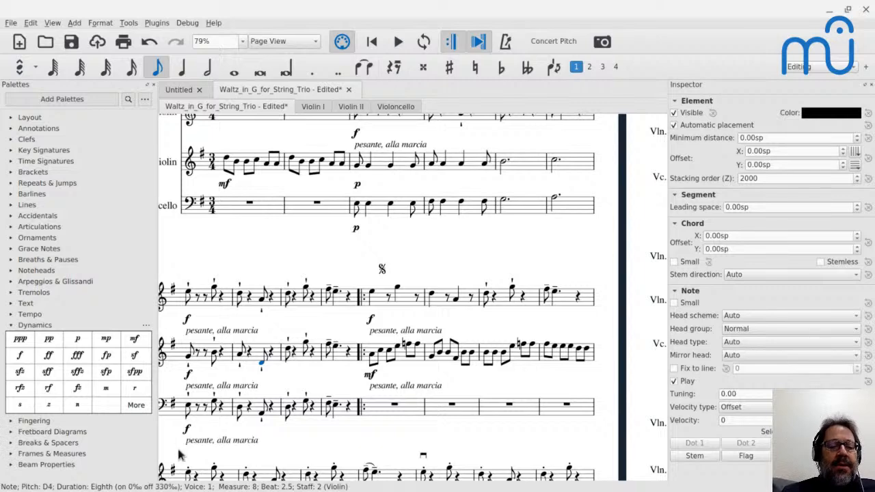
# Re-pitch the cello's measure 7 notes to E3 and E3, and its first note in measure 8 to F♯3, keeping their rhythm.
pyautogui.click(189, 409)
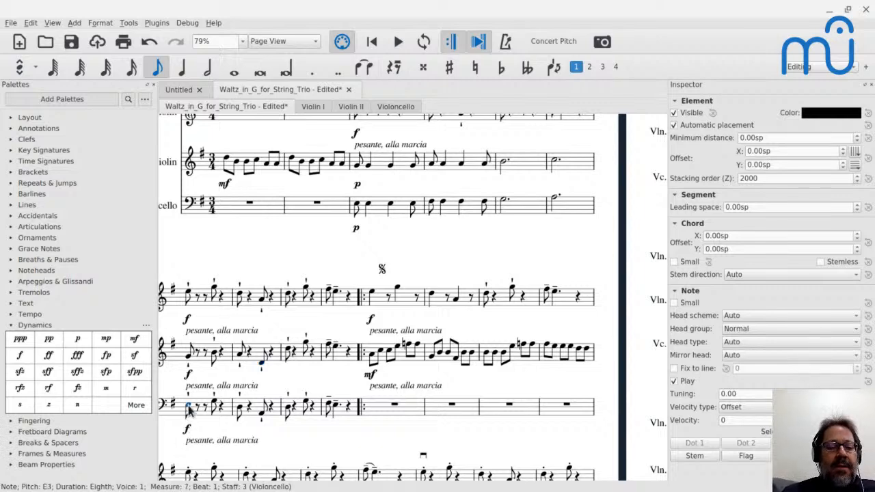
pyautogui.press('n')
pyautogui.press('e')
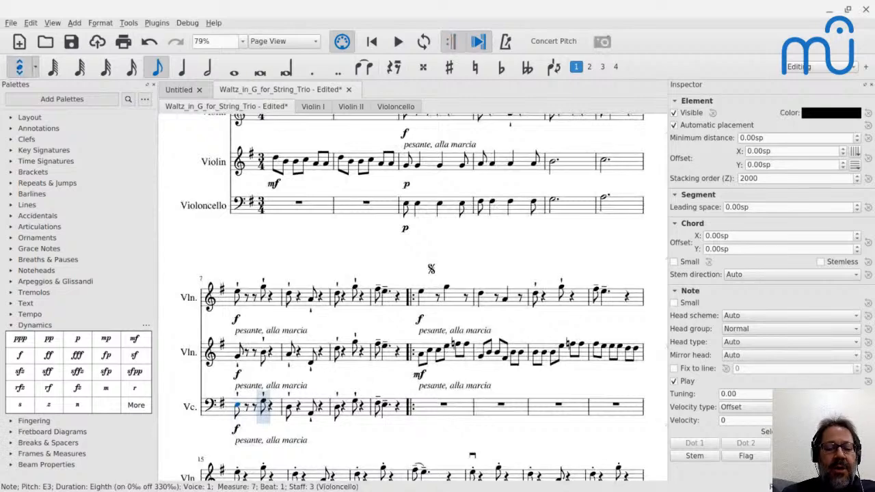
pyautogui.press('e')
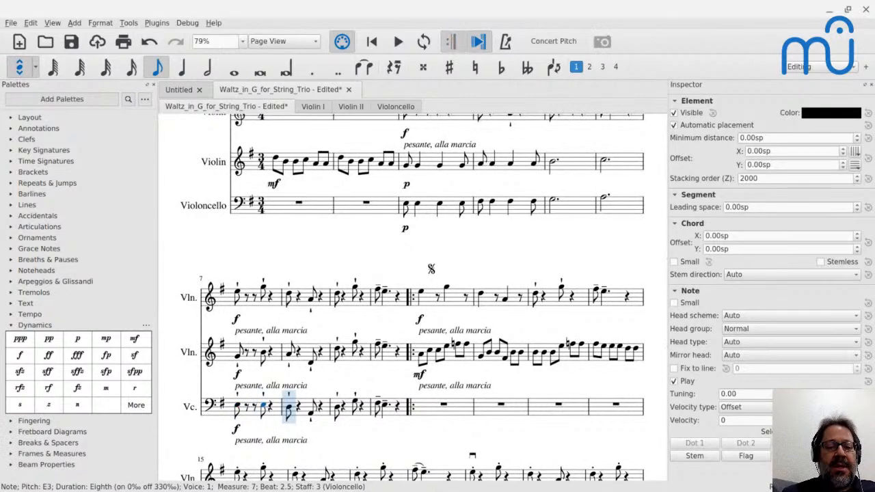
pyautogui.press('f')
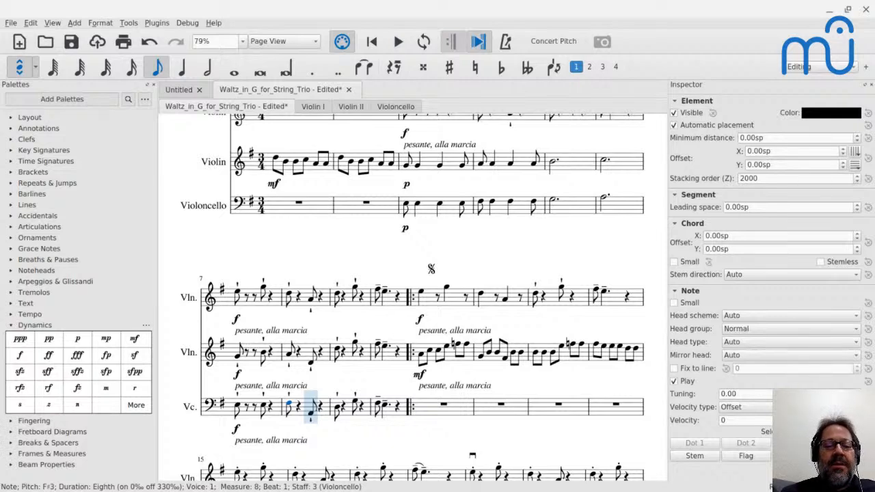
pyautogui.press('Escape')
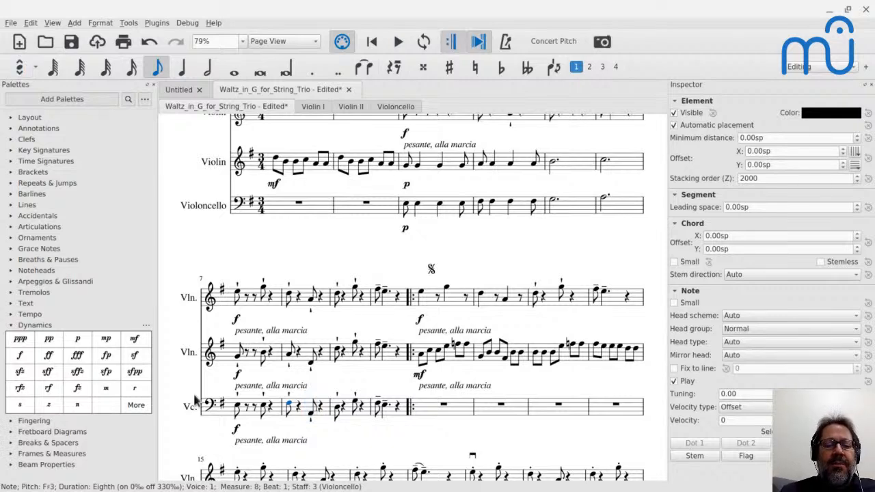
# Re-pitch the last note of measure 8 to F♯4 in the second violin and D3 in the cello.
pyautogui.click(311, 357)
pyautogui.press('n')
pyautogui.press('Escape')
pyautogui.click(311, 414)
pyautogui.press('d')
pyautogui.press('Escape')
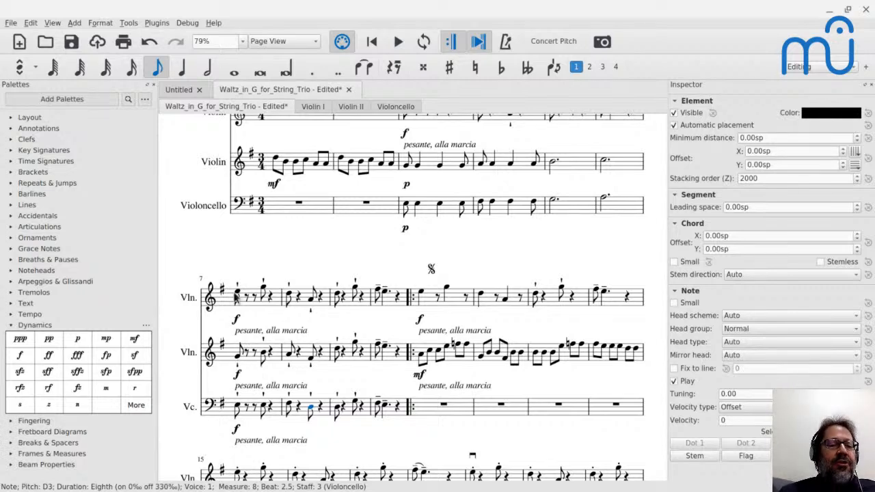
# Audition the chord tones of measures 7–8 one by one across the two violins and the cello.
pyautogui.click(237, 295)
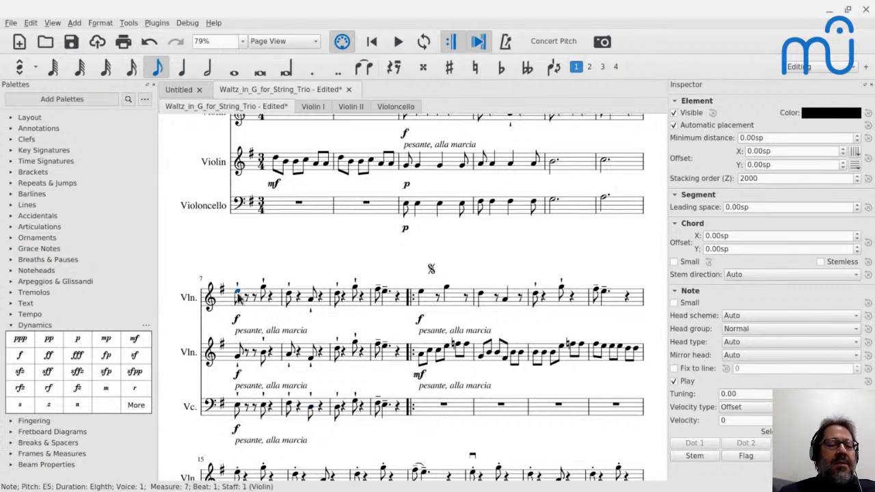
pyautogui.click(237, 408)
pyautogui.click(238, 357)
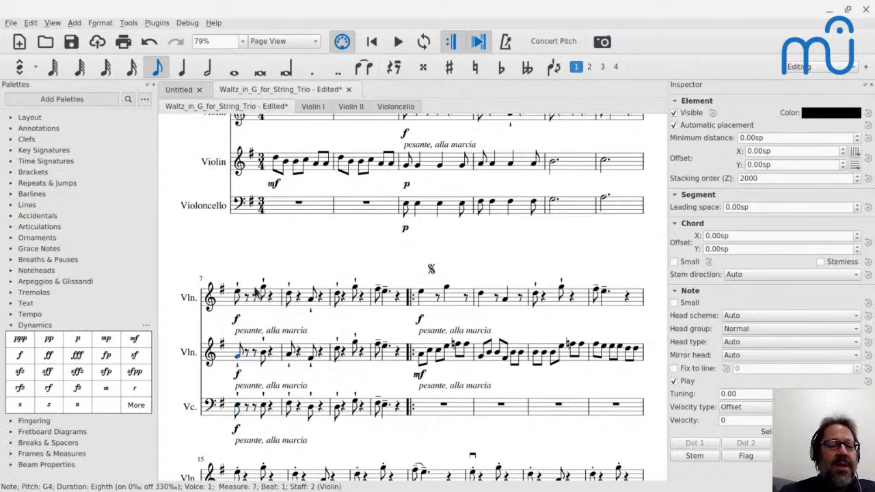
pyautogui.click(266, 356)
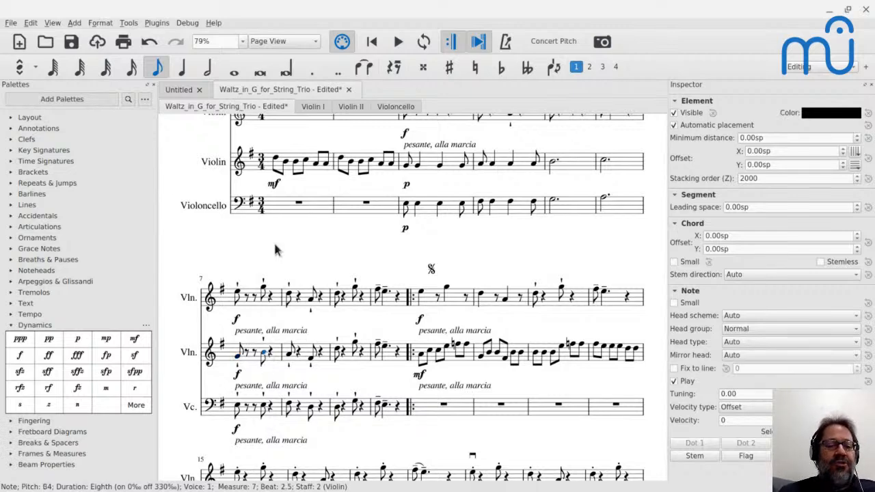
pyautogui.keyDown('ctrl'); pyautogui.click(290, 301); pyautogui.keyUp('ctrl')
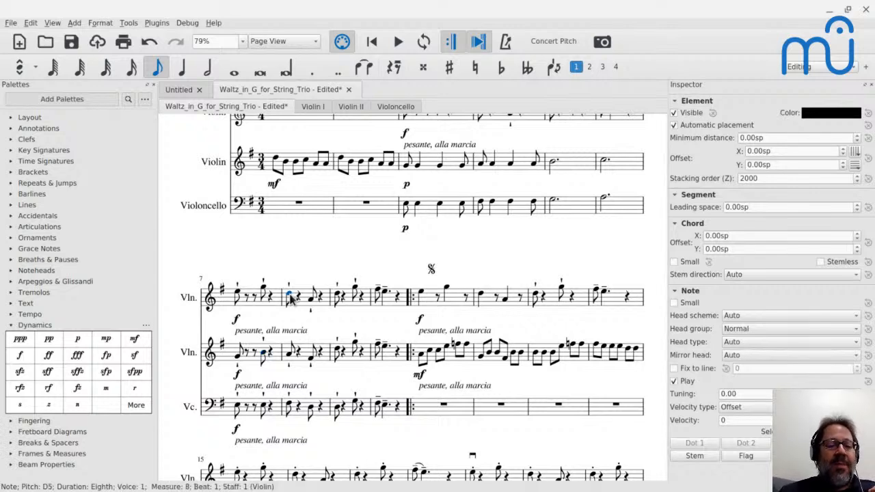
pyautogui.keyDown('ctrl'); pyautogui.click(290, 404); pyautogui.keyUp('ctrl')
pyautogui.click(293, 354)
pyautogui.click(313, 305)
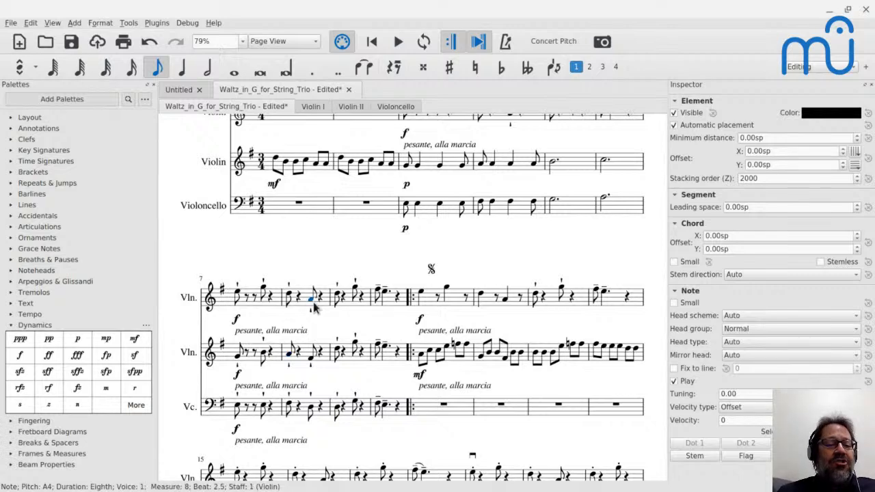
pyautogui.click(311, 364)
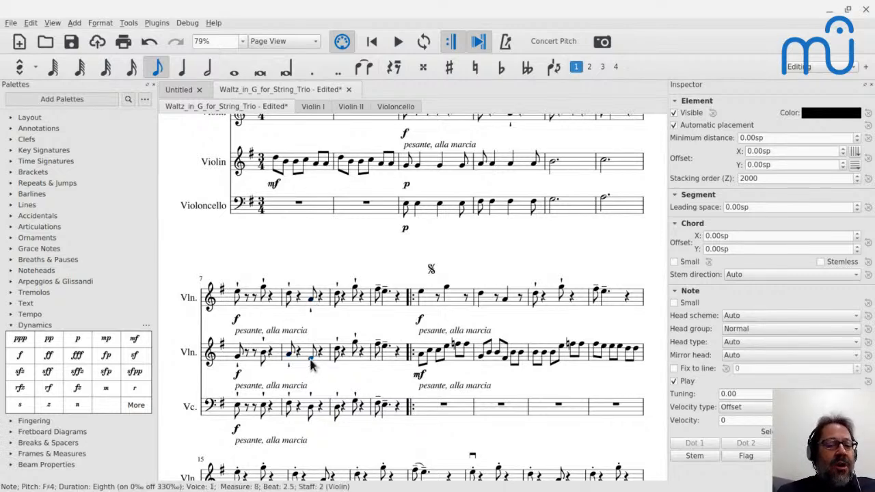
pyautogui.click(312, 410)
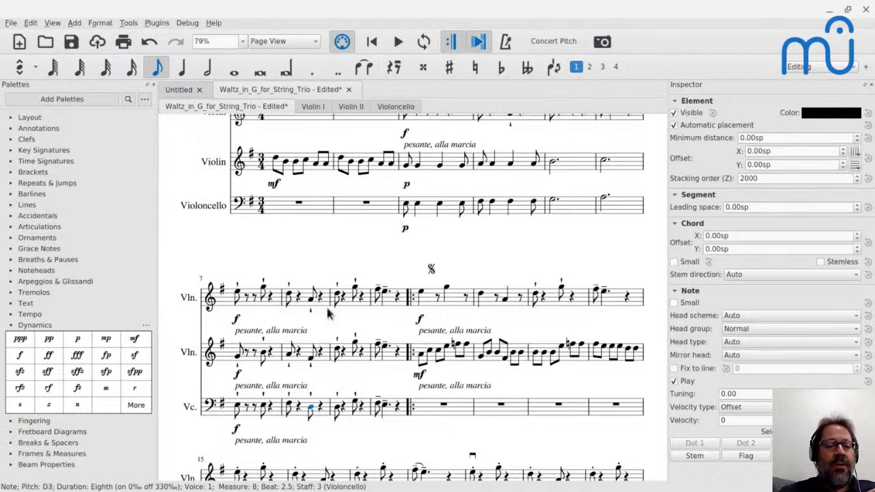
# Re-pitch the first note of measure 9 to B4 in the second violin and G3 in the cello.
pyautogui.click(338, 351)
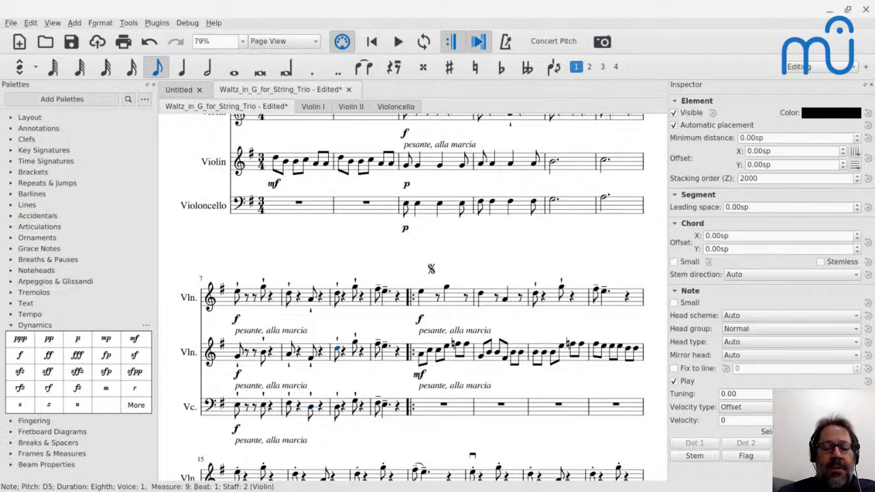
pyautogui.press('n')
pyautogui.press('Escape')
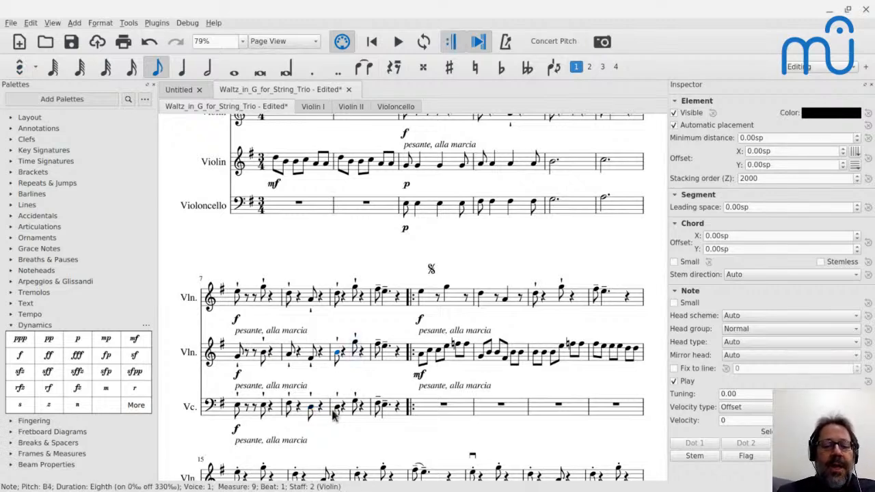
pyautogui.click(337, 408)
pyautogui.press('n')
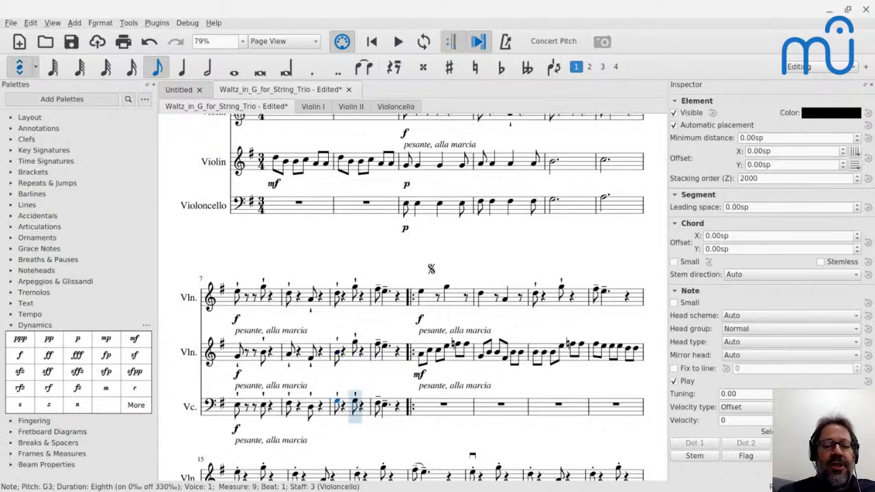
pyautogui.press('Escape')
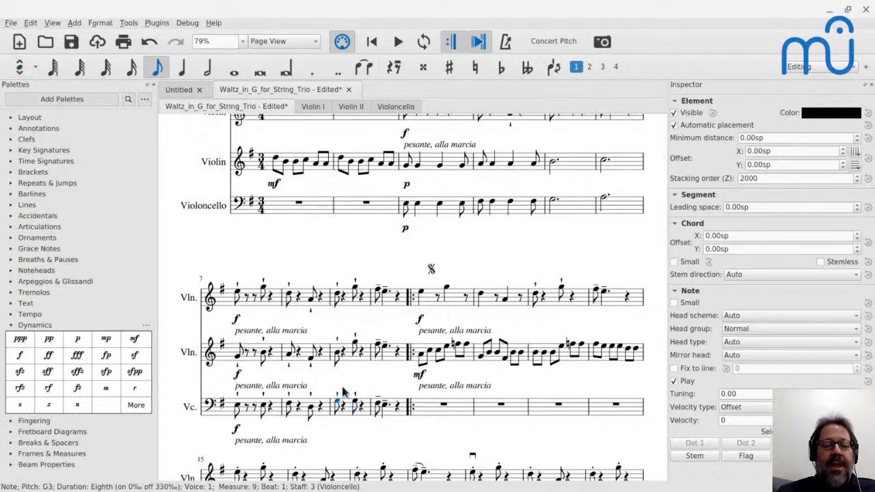
# Re-pitch the second note of measure 9 to D5 in the second violin and B3 in the cello.
pyautogui.click(355, 345)
pyautogui.press('n')
pyautogui.press('d')
pyautogui.press('Escape')
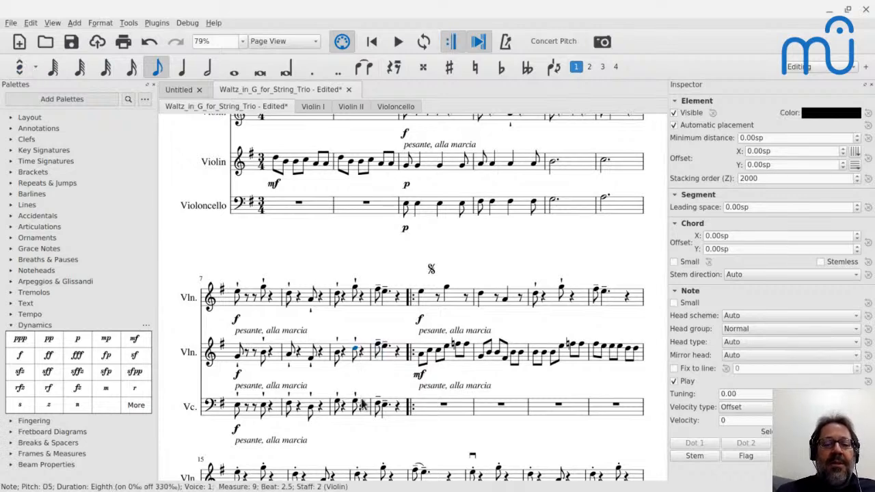
pyautogui.click(356, 404)
pyautogui.press('n')
pyautogui.press('b')
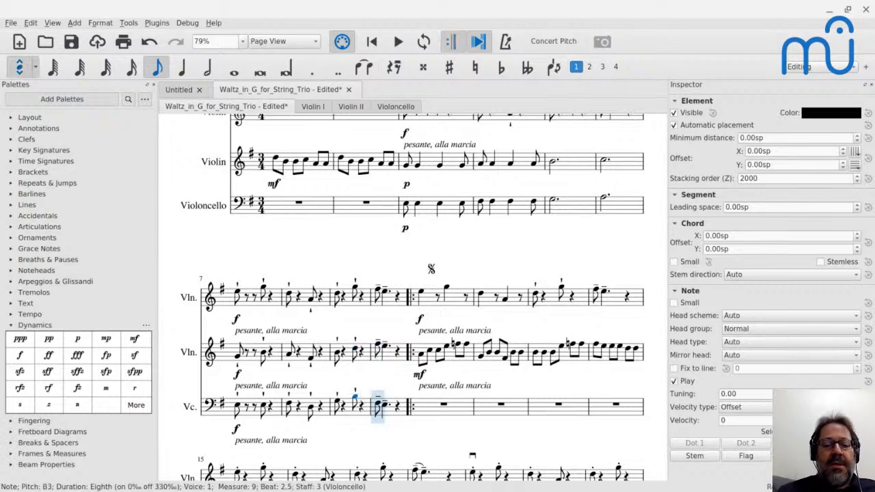
pyautogui.press('Escape')
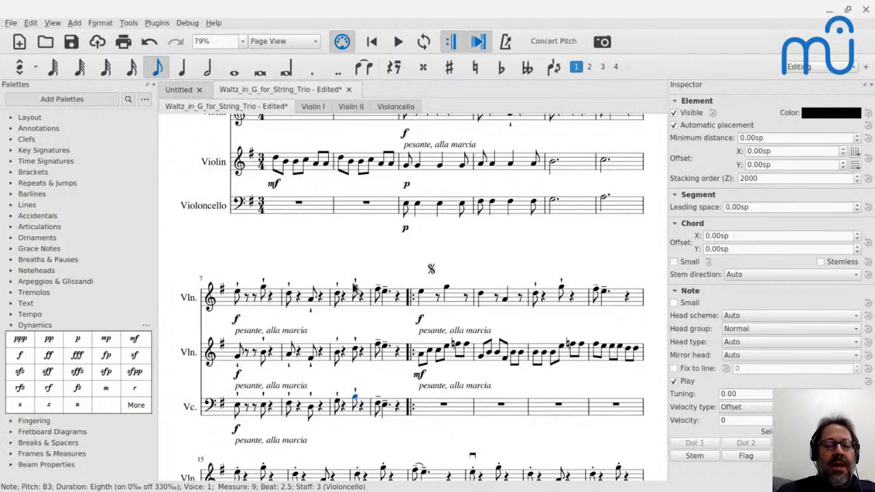
# Audition the three parts' opening notes in measure 7 and play the harmonized passage from there.
pyautogui.click(239, 295)
pyautogui.click(239, 358)
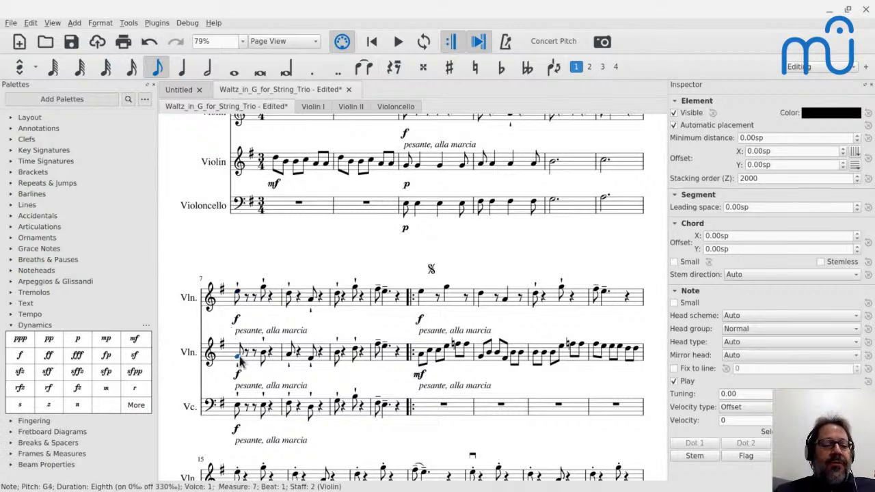
pyautogui.click(237, 407)
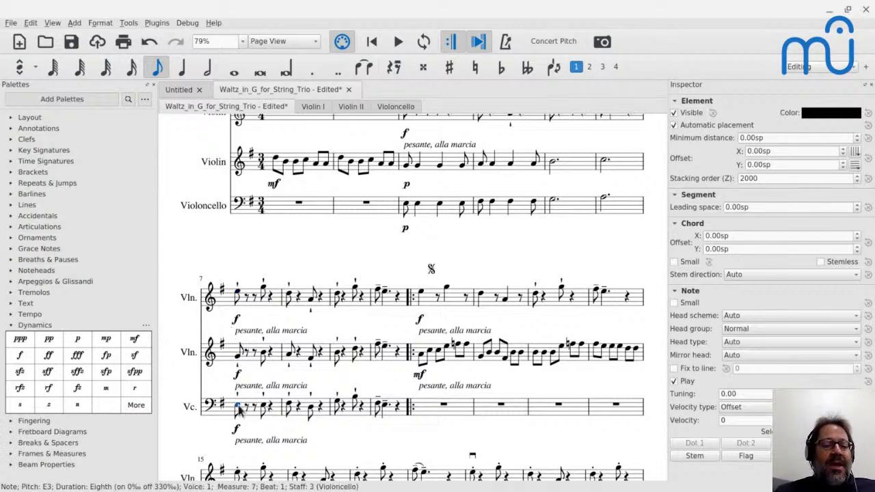
pyautogui.click(238, 361)
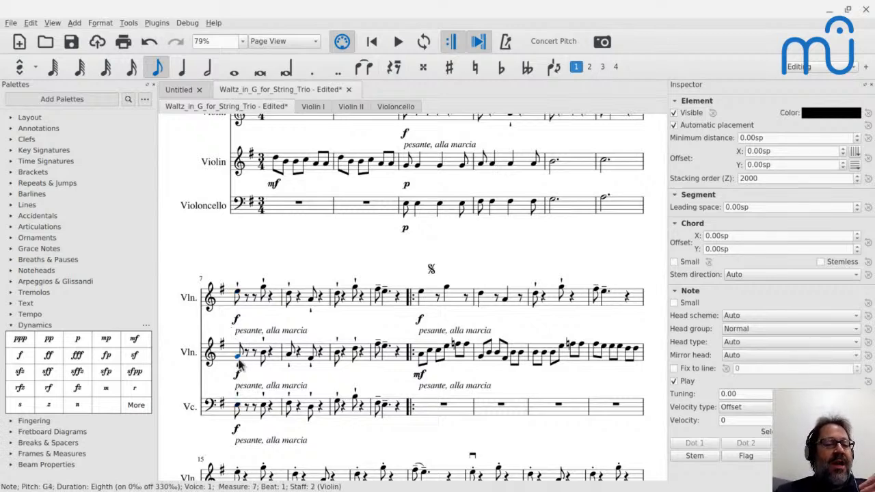
pyautogui.click(238, 295)
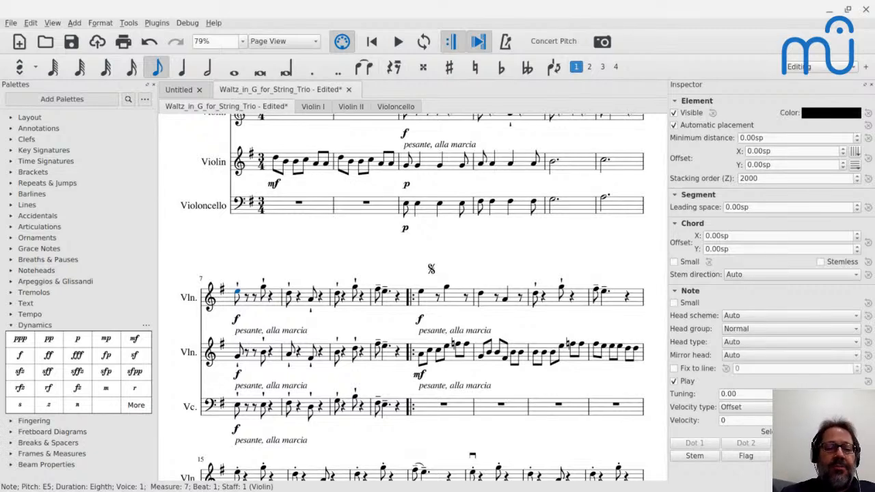
pyautogui.press('space')
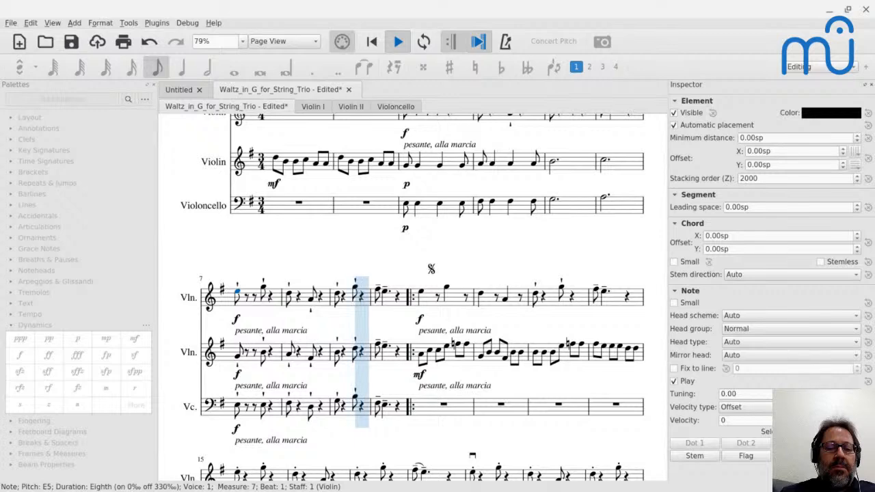
pyautogui.press('space')
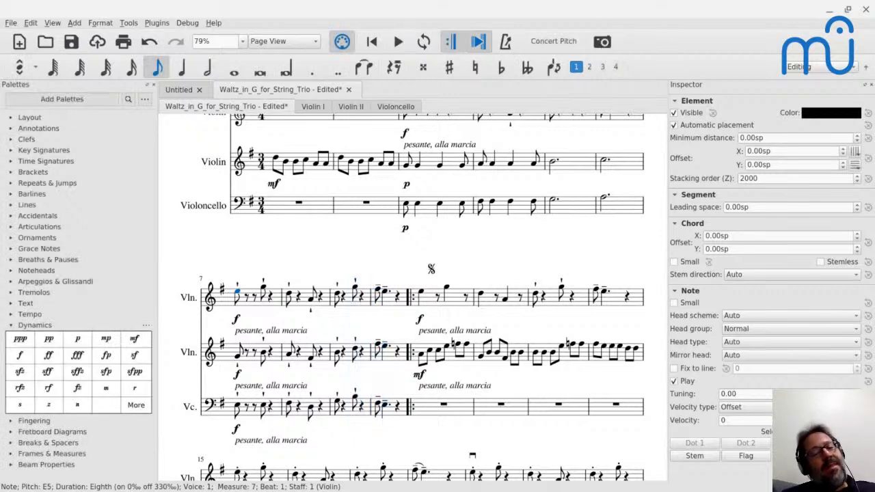
# Play the original theme from measure 3, then the homorhythmic version from measure 7, to compare them.
pyautogui.scroll(2, 369, 218)
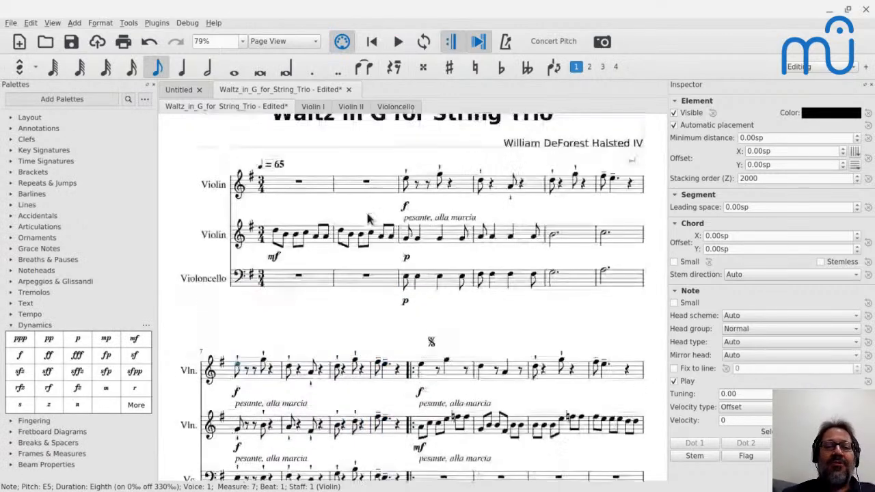
pyautogui.click(409, 238)
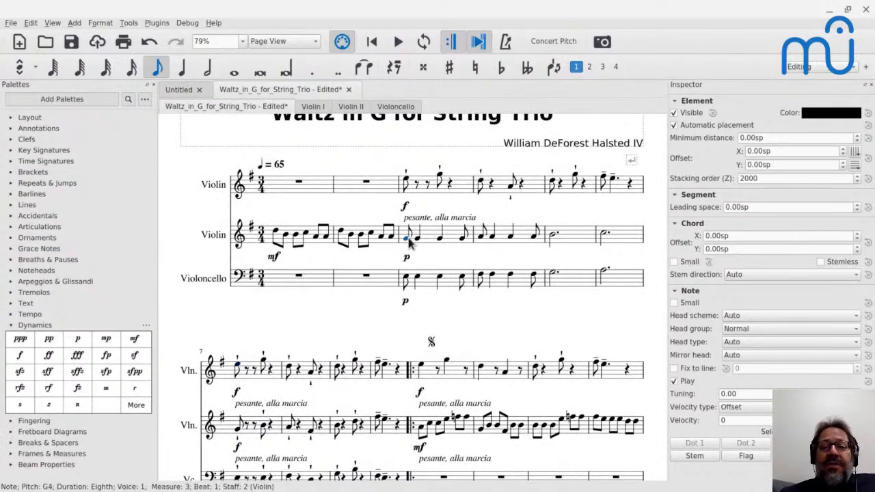
pyautogui.press('space')
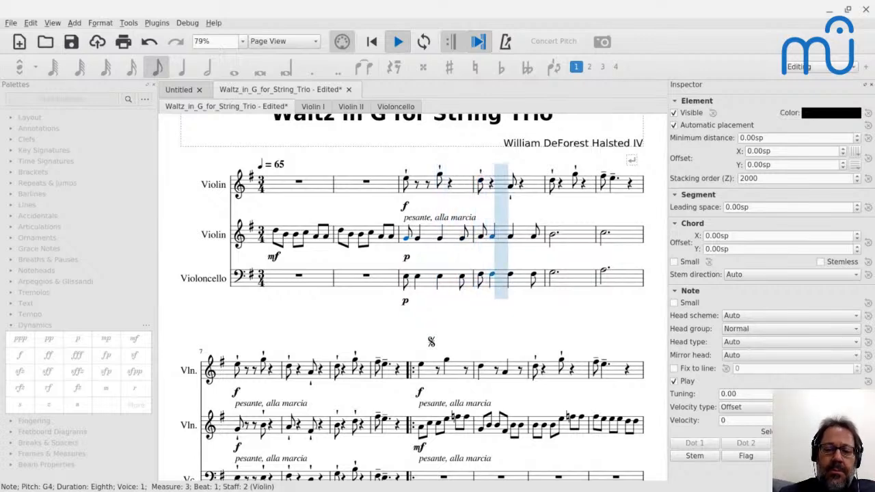
pyautogui.press('space')
pyautogui.click(238, 370)
pyautogui.press('space')
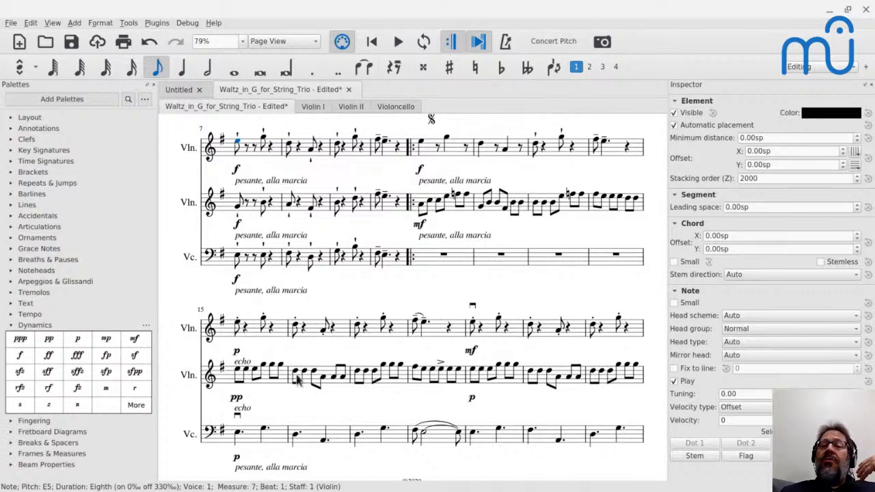
pyautogui.scroll(4, 402, 280)
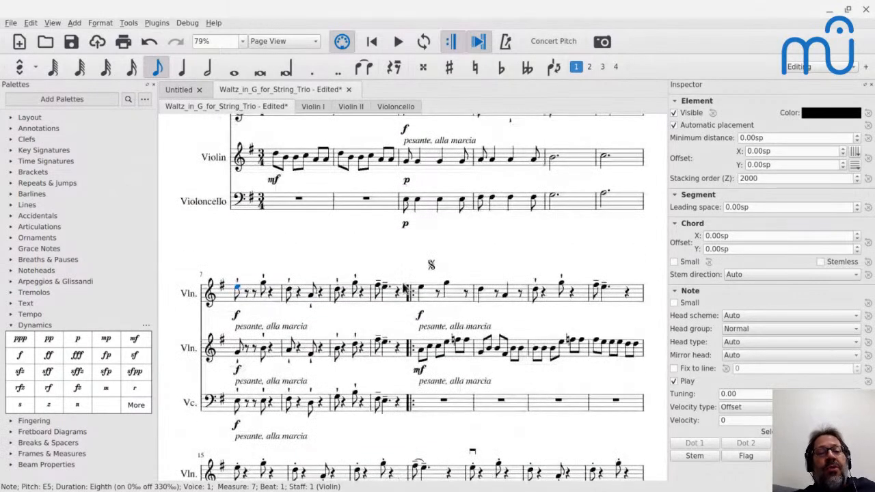
pyautogui.scroll(1, 408, 236)
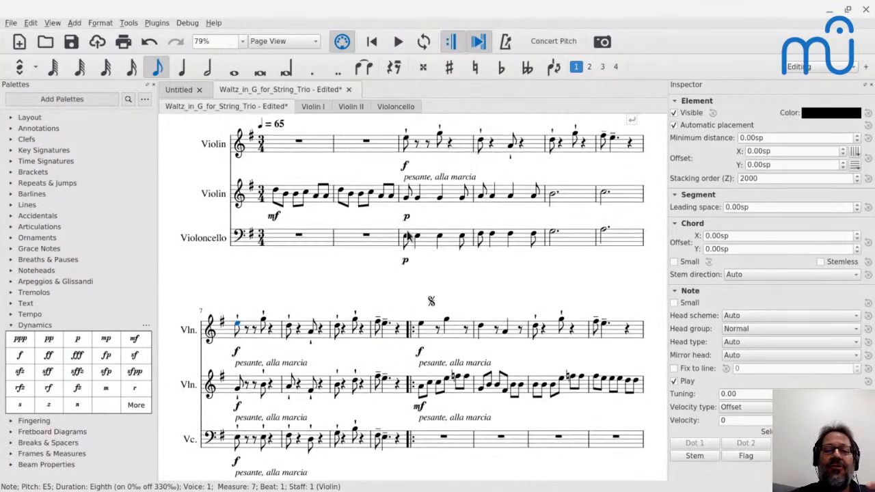
pyautogui.scroll(1, 405, 236)
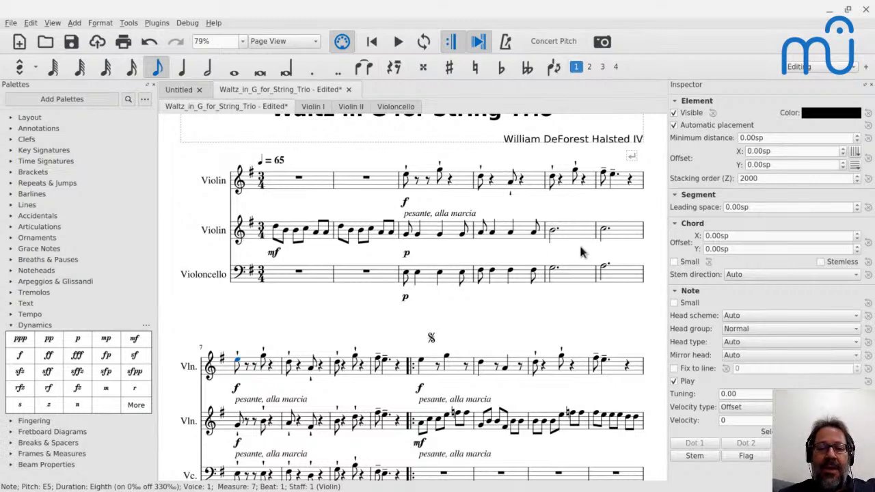
pyautogui.scroll(-2, 569, 249)
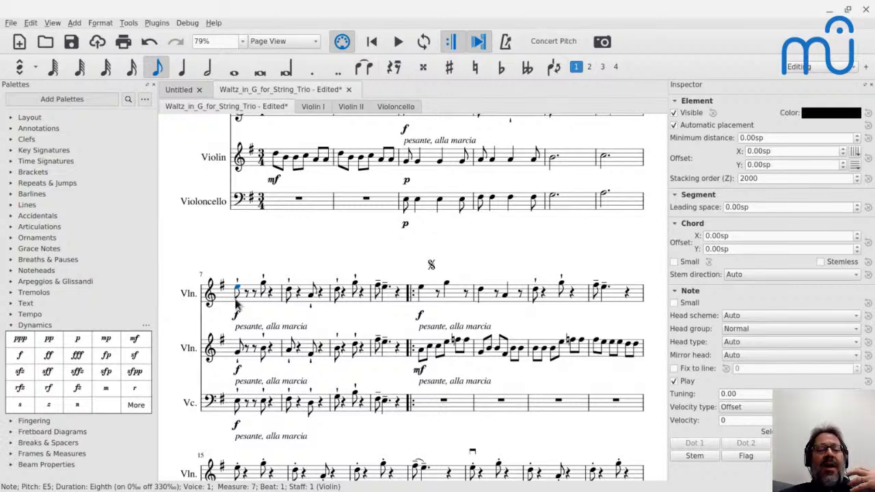
pyautogui.scroll(-1, 251, 312)
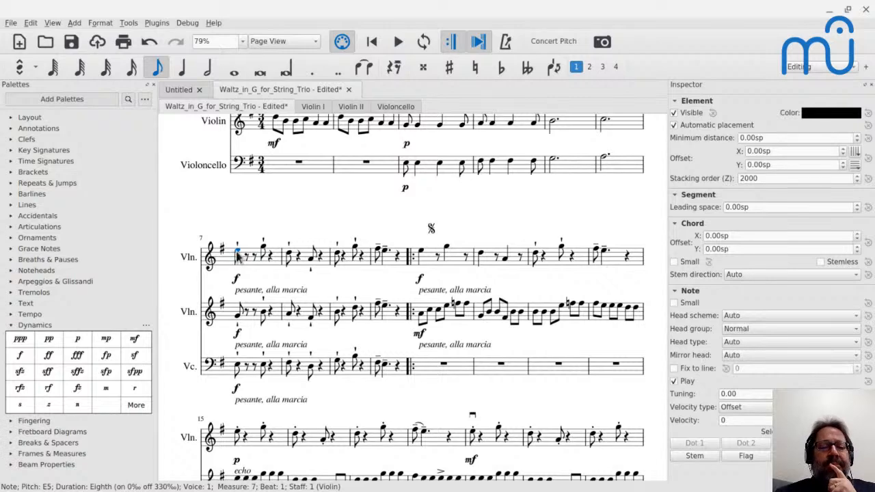
# Read the latest comments in the YouTube live chat window and return to MuseScore.
pyautogui.hotkey('alt', 'Tab')
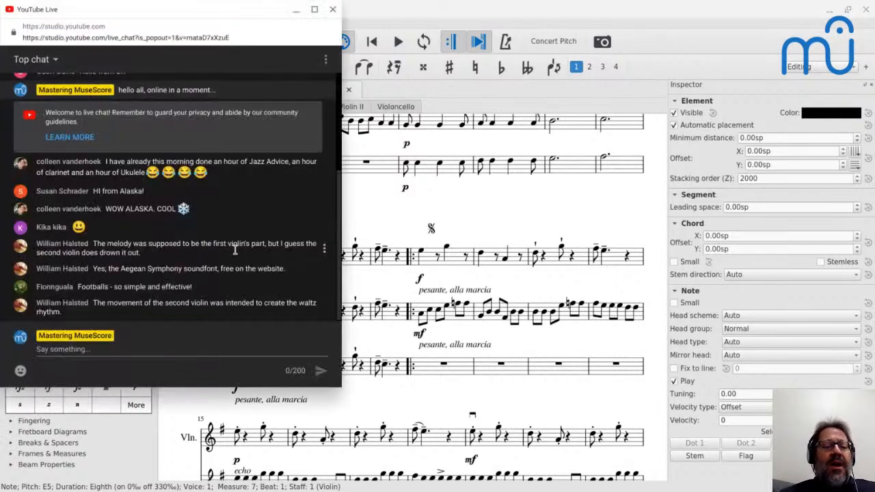
pyautogui.hotkey('alt', 'Tab')
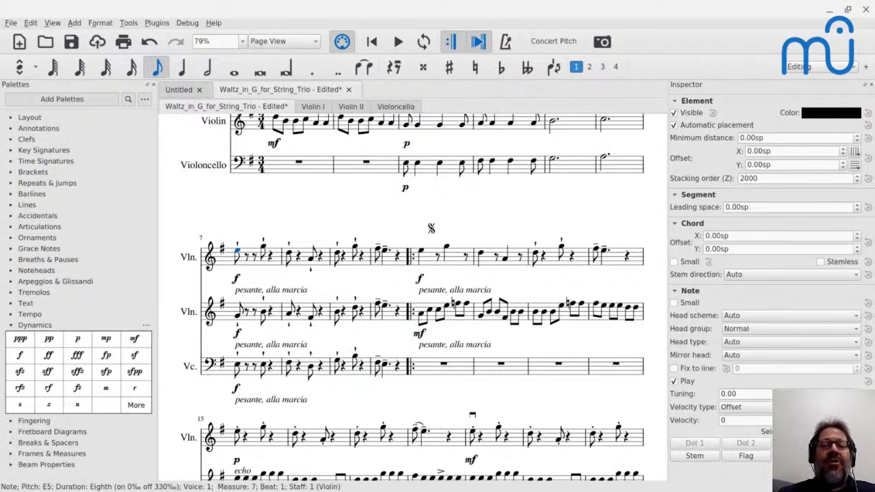
# Open the score "We_Gather_Together - vocal trio.mscz" from the Mastering MuseScore folder inside Scores.
pyautogui.hotkey('ctrl', 'o')
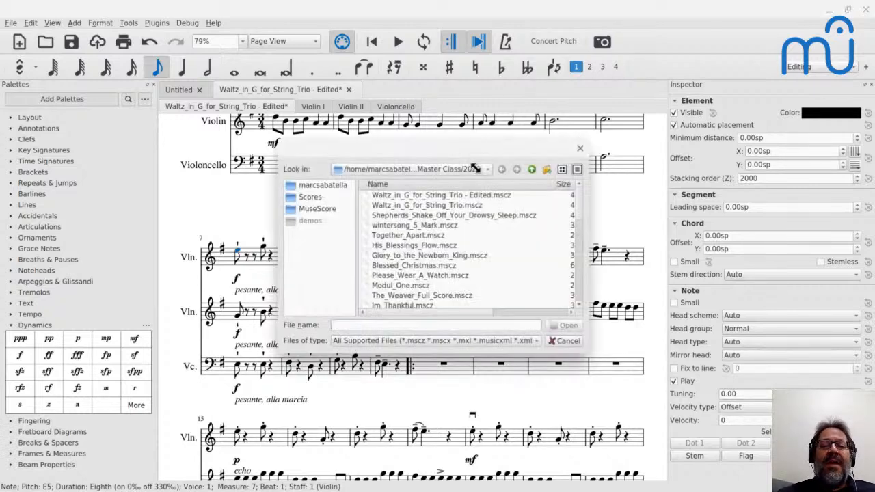
pyautogui.click(532, 170)
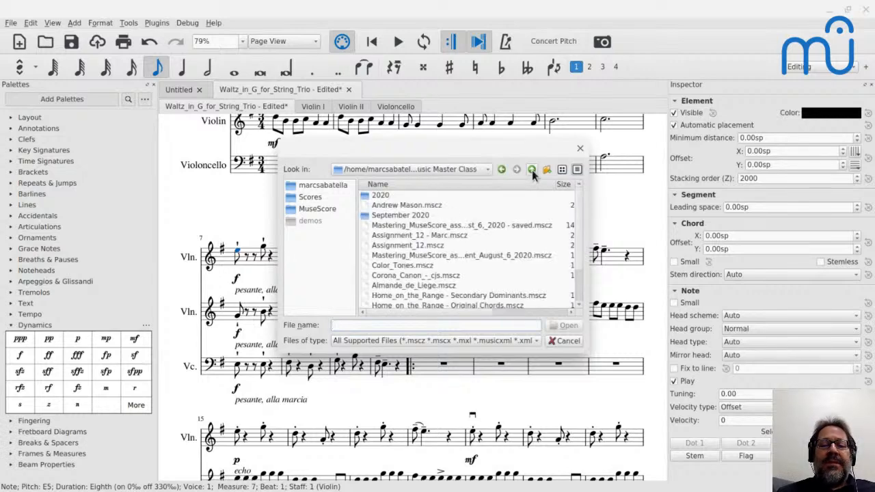
pyautogui.scroll(-2, 461, 256)
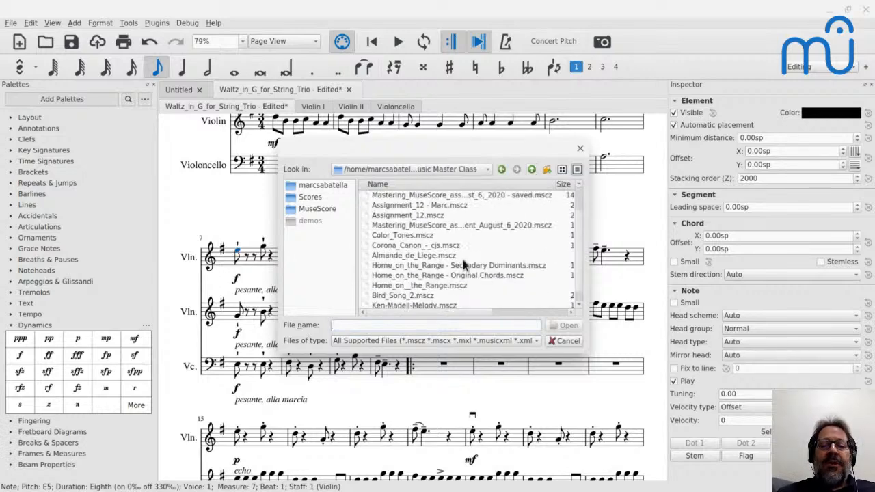
pyautogui.click(532, 169)
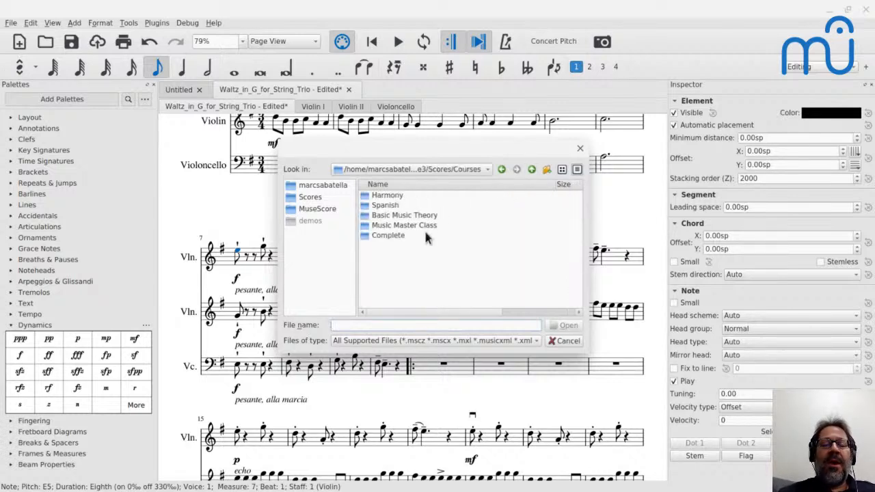
pyautogui.click(532, 169)
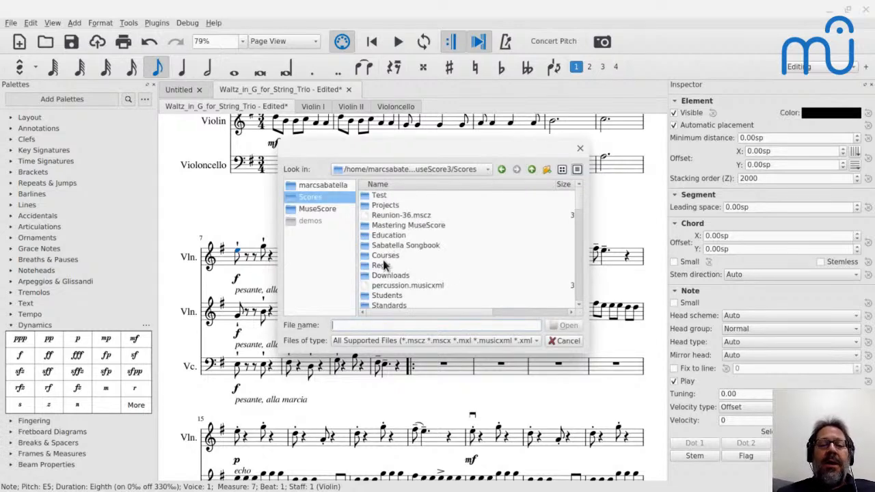
pyautogui.doubleClick(388, 227)
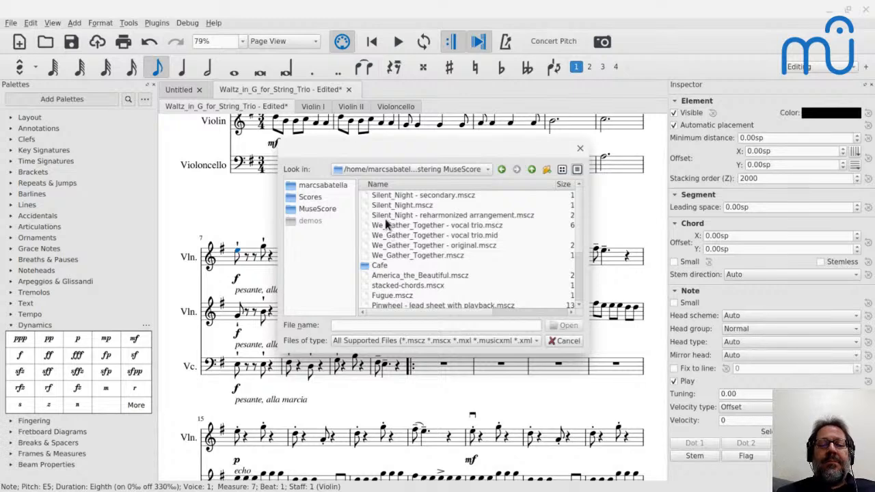
pyautogui.scroll(-2, 387, 226)
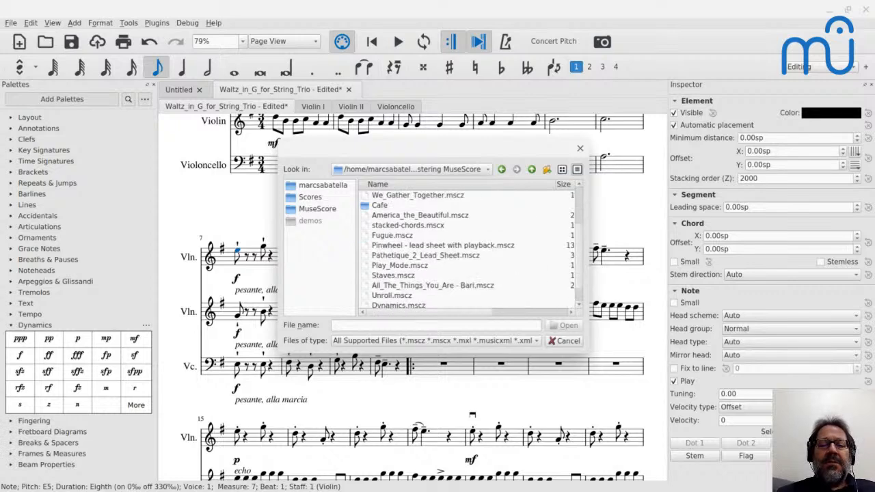
pyautogui.scroll(-1, 472, 251)
pyautogui.scroll(3, 471, 250)
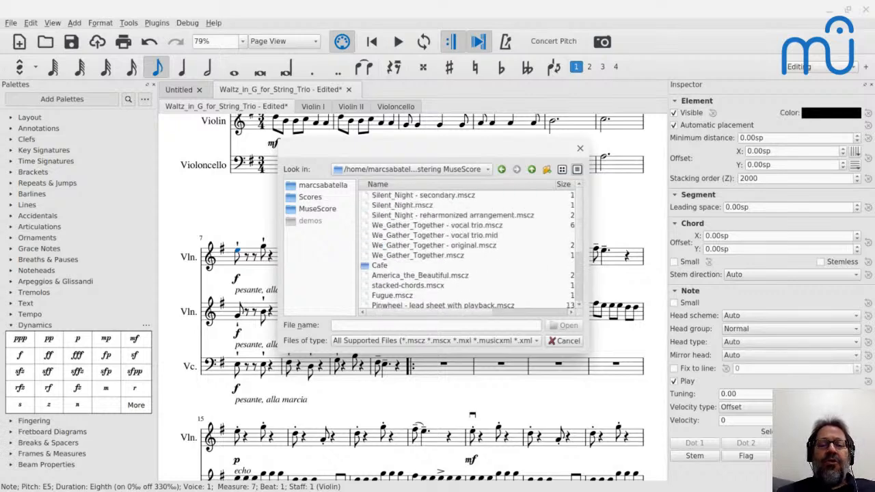
pyautogui.click(385, 228)
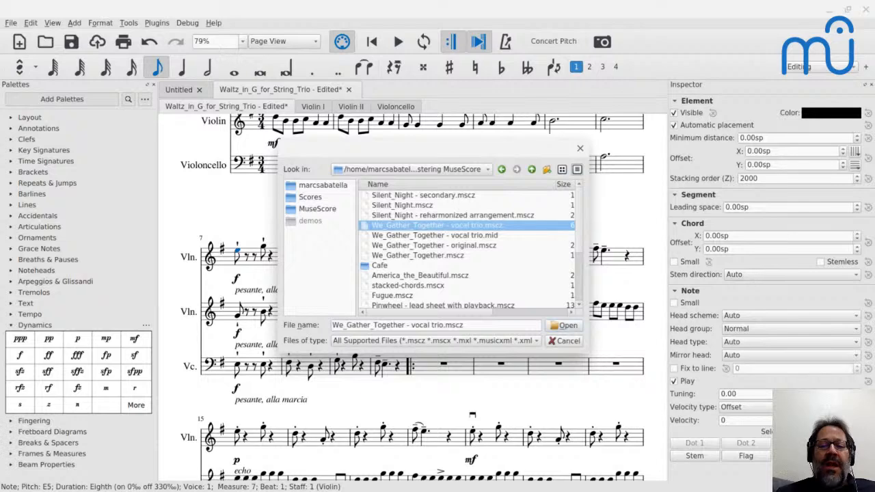
pyautogui.click(556, 324)
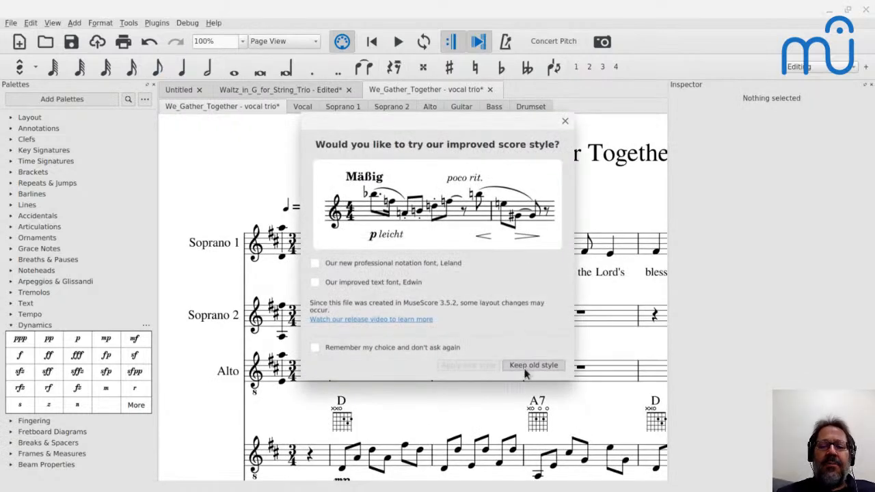
pyautogui.click(530, 366)
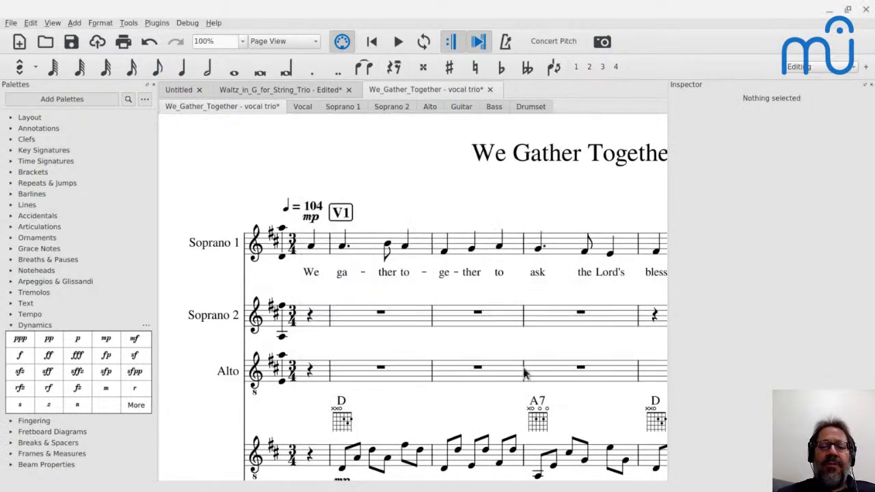
# Play the two-soprano passage from the Soprano 1 note on "He" in measure 5, stopping after a short excerpt.
pyautogui.hscroll(8, 525, 373)
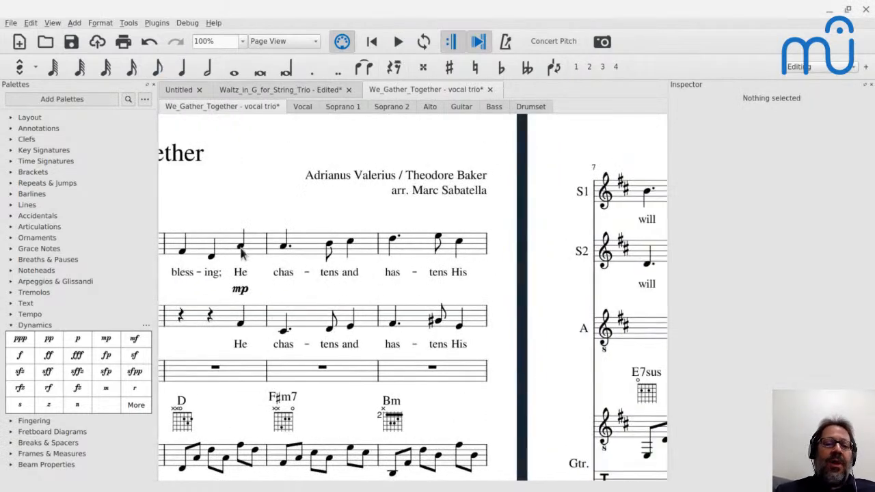
pyautogui.click(243, 252)
pyautogui.press('space')
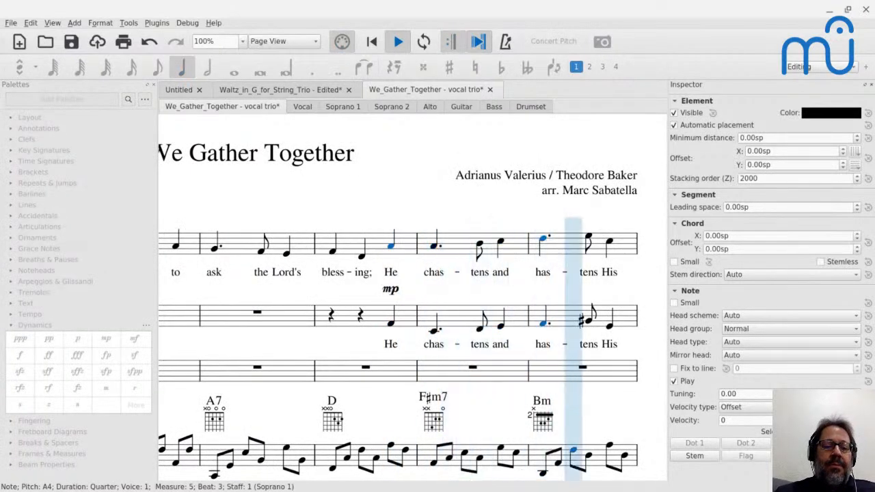
pyautogui.press('space')
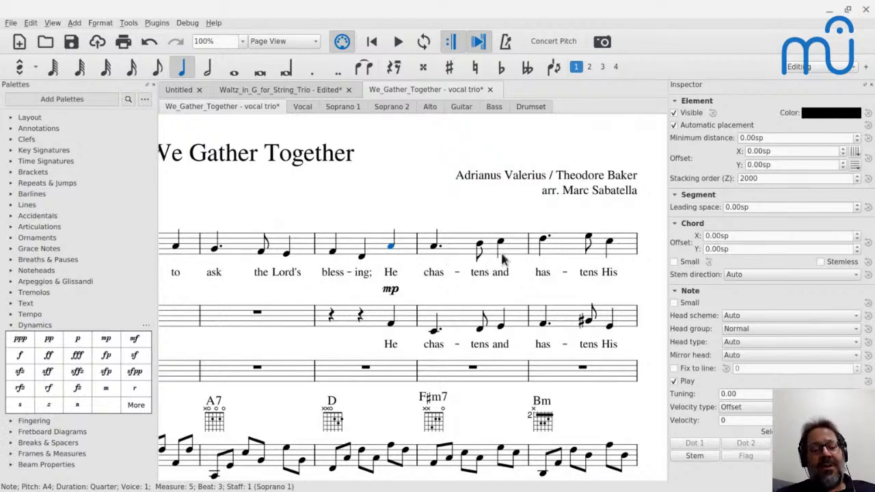
# Play the three-part vocal harmony from the start of verse 2 in measure 18 and examine the guitar, bass and drum accompaniment from measure 19.
pyautogui.hscroll(9, 503, 259)
pyautogui.hscroll(18, 502, 259)
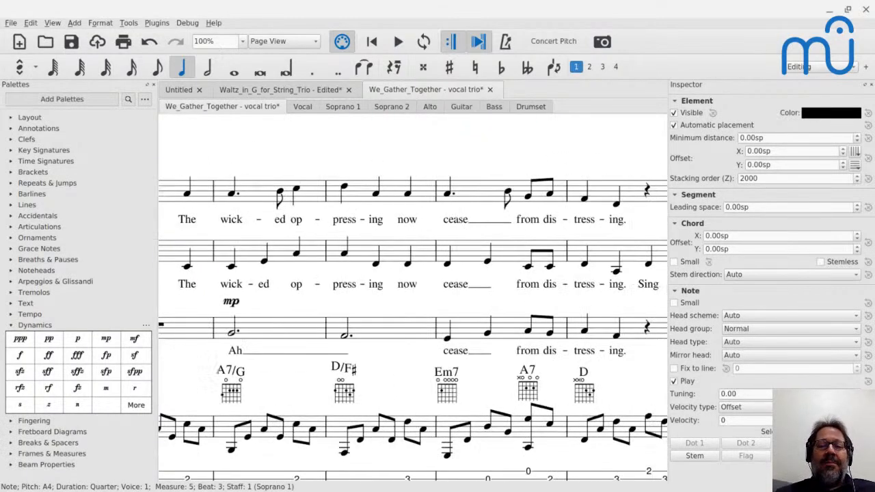
pyautogui.hscroll(15, 460, 250)
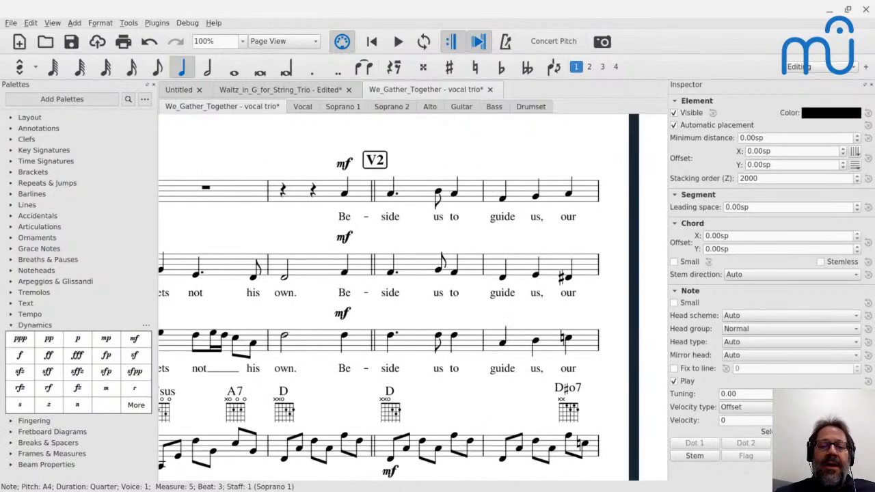
pyautogui.click(390, 195)
pyautogui.press('space')
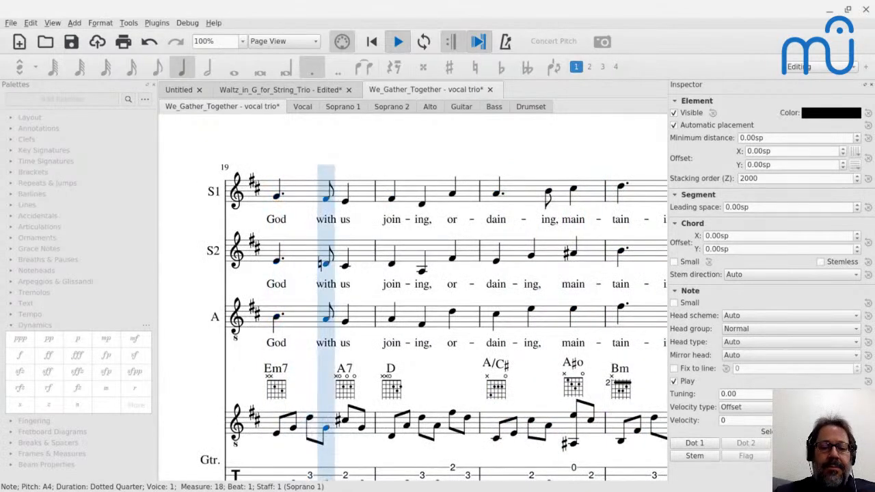
pyautogui.press('space')
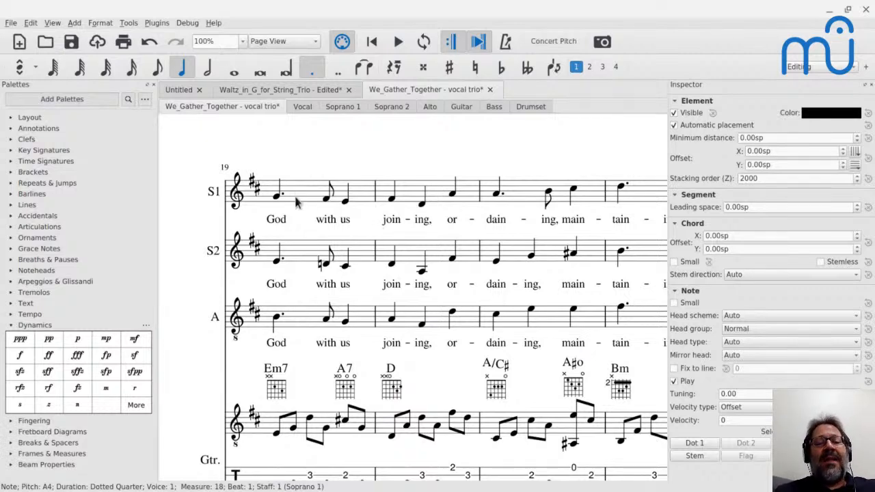
pyautogui.scroll(-2, 306, 349)
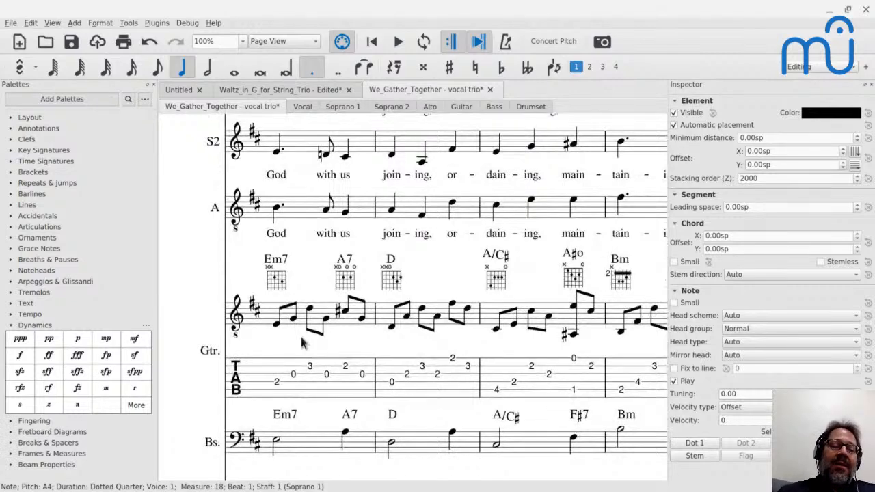
pyautogui.scroll(-2, 303, 342)
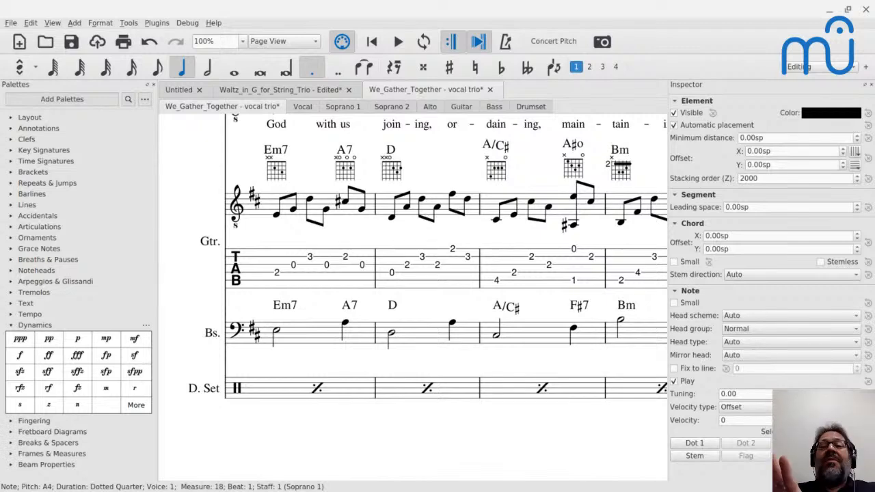
pyautogui.scroll(5, 303, 173)
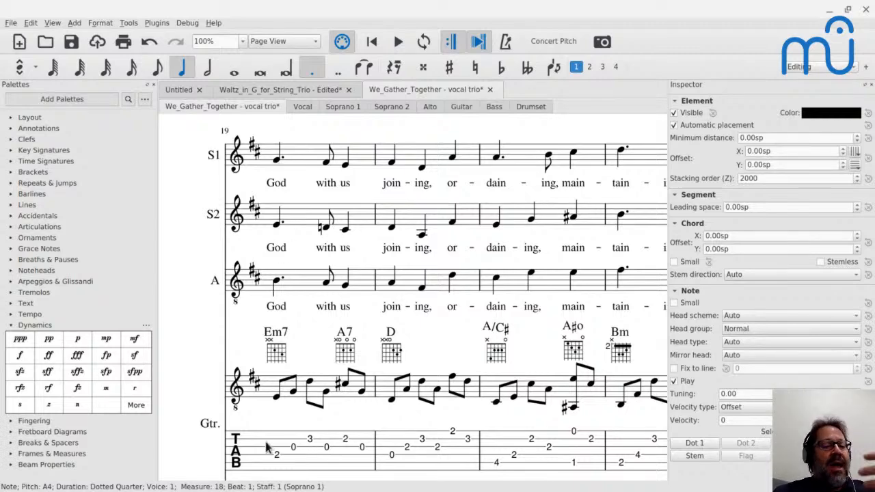
pyautogui.scroll(-1, 267, 446)
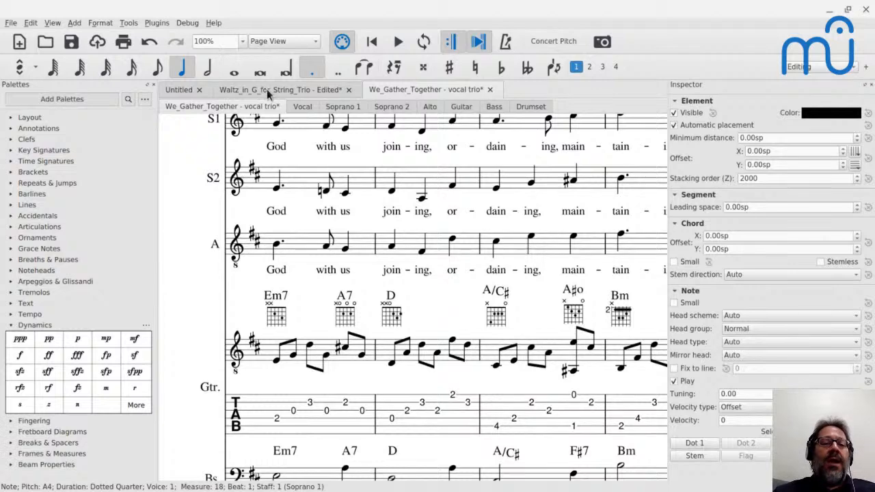
# Return to the edited Waltz in G score and select measure 3 in the second violin.
pyautogui.click(265, 89)
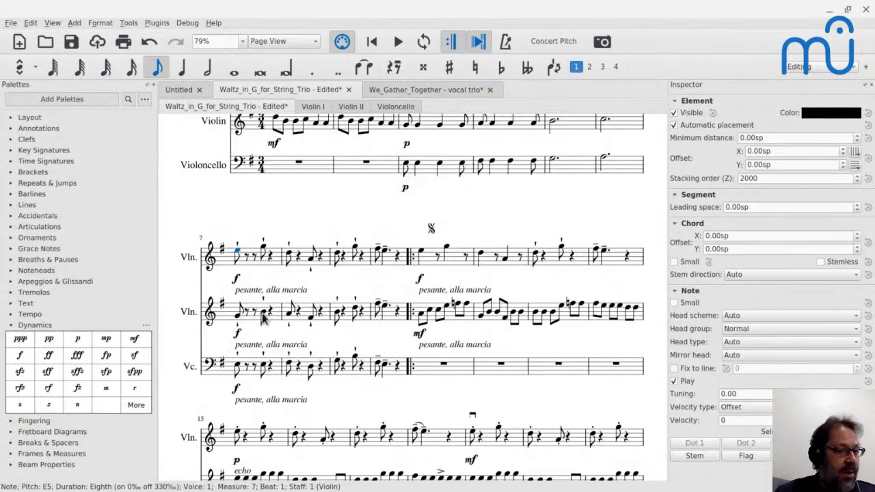
pyautogui.scroll(3, 266, 314)
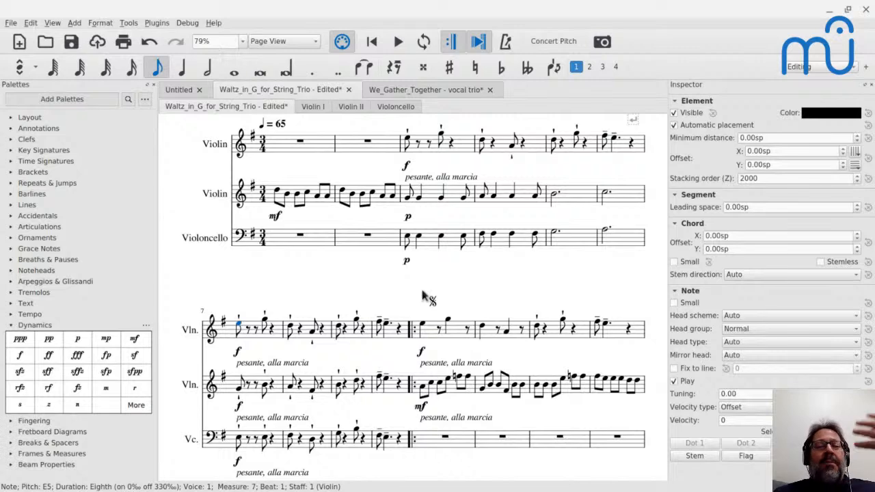
pyautogui.click(426, 200)
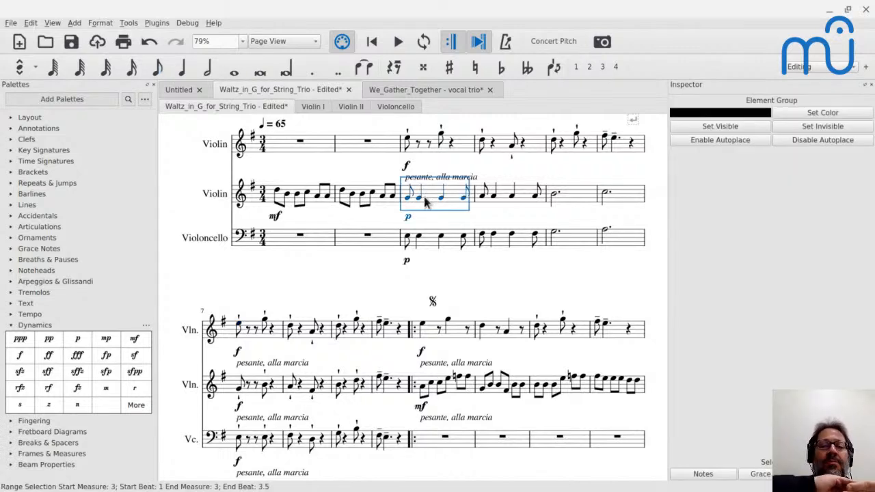
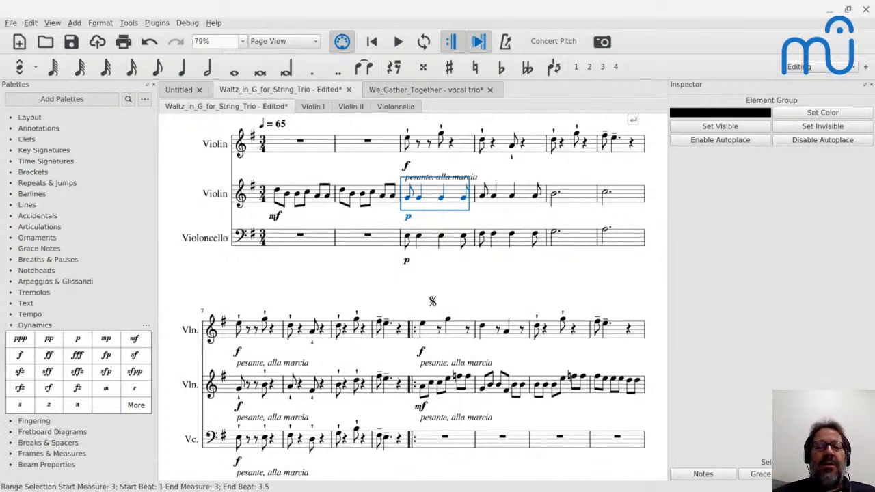
# Play the score briefly from the second violin's first note in measure 11.
pyautogui.click(422, 328)
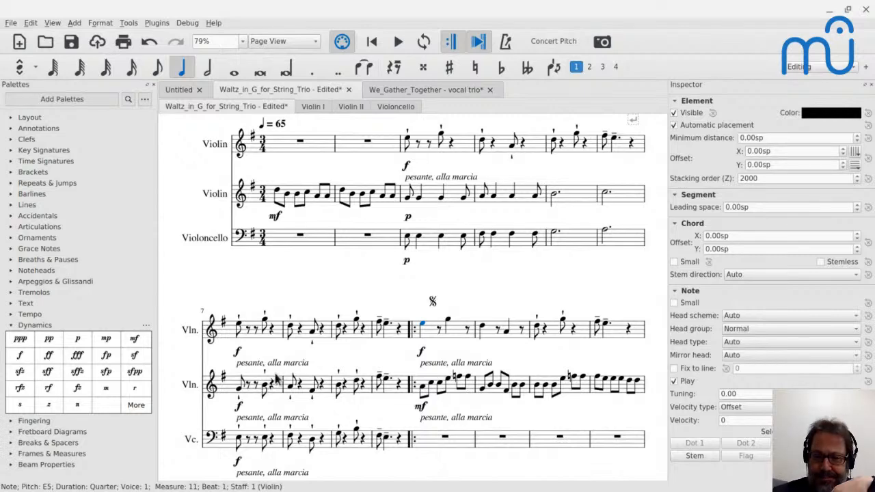
pyautogui.scroll(-1, 277, 381)
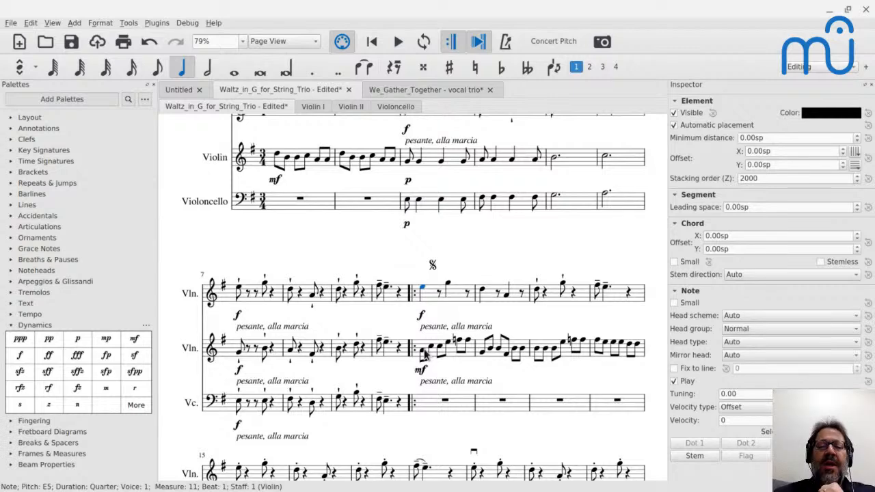
pyautogui.scroll(-1, 424, 353)
pyautogui.click(423, 316)
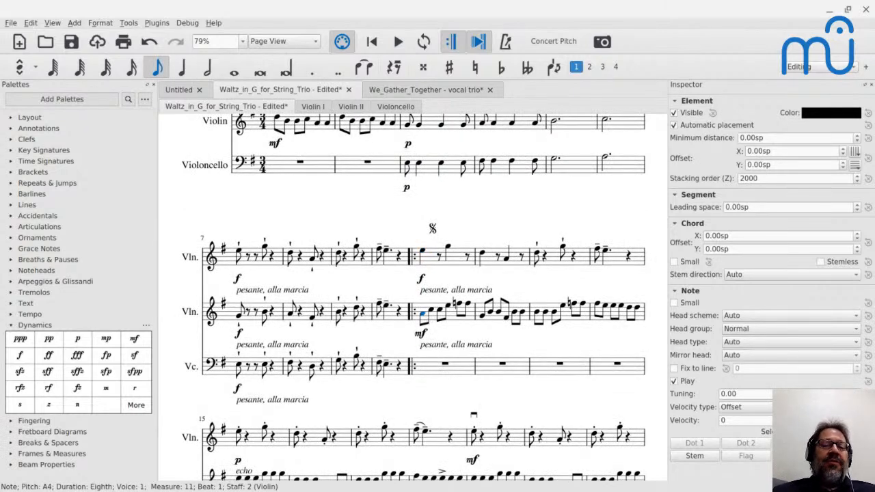
pyautogui.press('space')
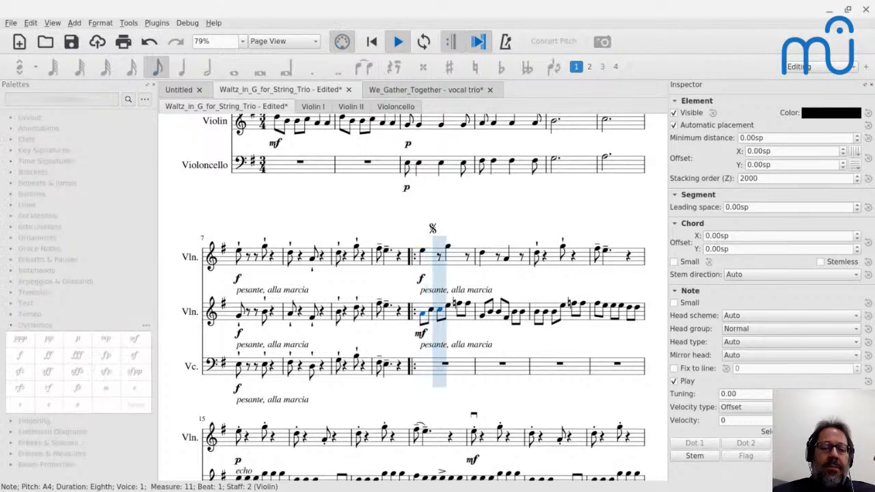
pyautogui.press('space')
pyautogui.press('space')
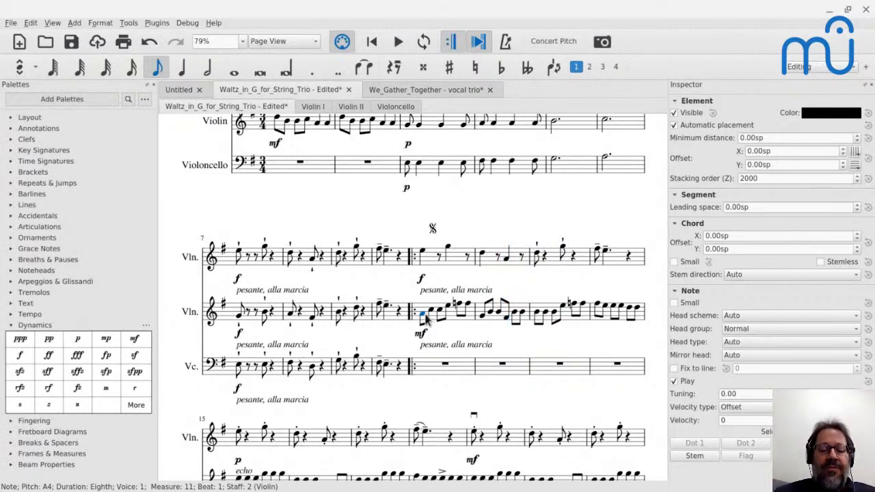
# Change the second violin's first eighth note in measure 11 to E5 and its fourth to G5.
pyautogui.press('n')
pyautogui.press('Right')
pyautogui.press('Right')
pyautogui.press('Right')
pyautogui.press('g')
pyautogui.press('Right')
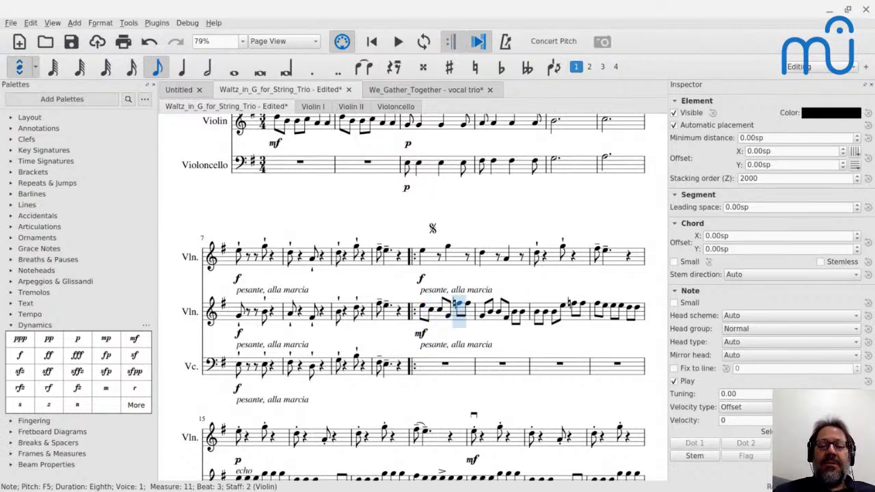
pyautogui.press('Left')
pyautogui.hotkey('ctrl', 'Up')
# Change the second violin's first eighth note in measure 12 to D5 and its fourth to A4.
pyautogui.press('Right')
pyautogui.press('Right')
pyautogui.press('Right')
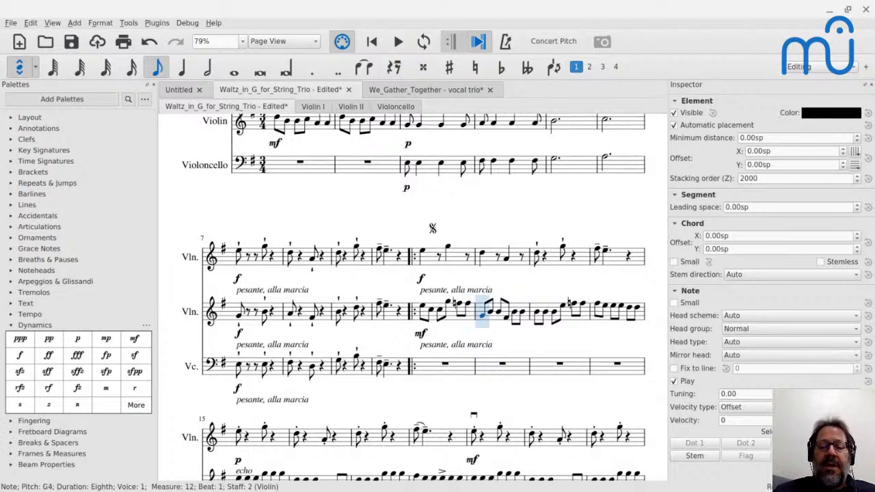
pyautogui.press('Right')
pyautogui.press('Right')
pyautogui.press('Right')
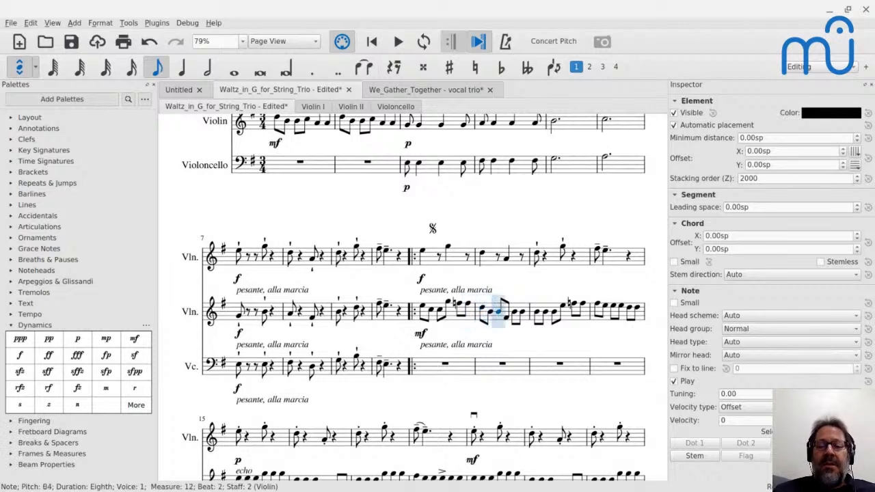
pyautogui.press('a')
pyautogui.press('Escape')
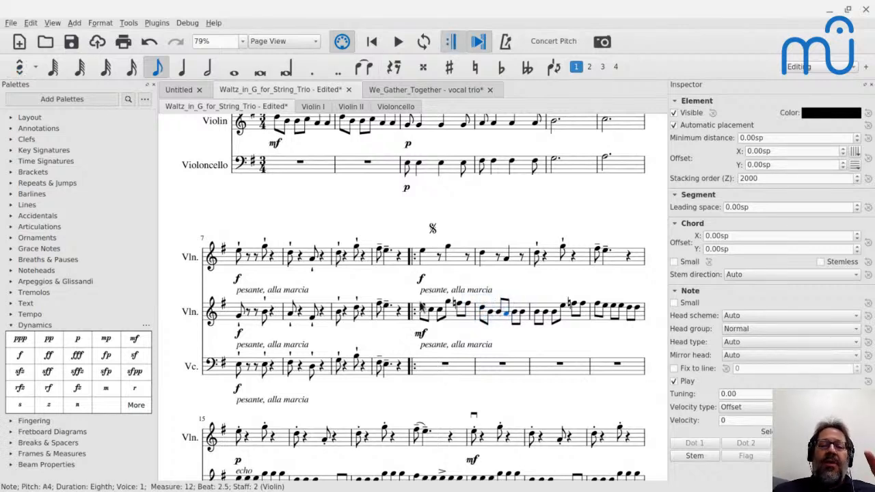
# Play the edited passage in measures 11 and 12 from the first violin's opening note.
pyautogui.click(425, 254)
pyautogui.press('space')
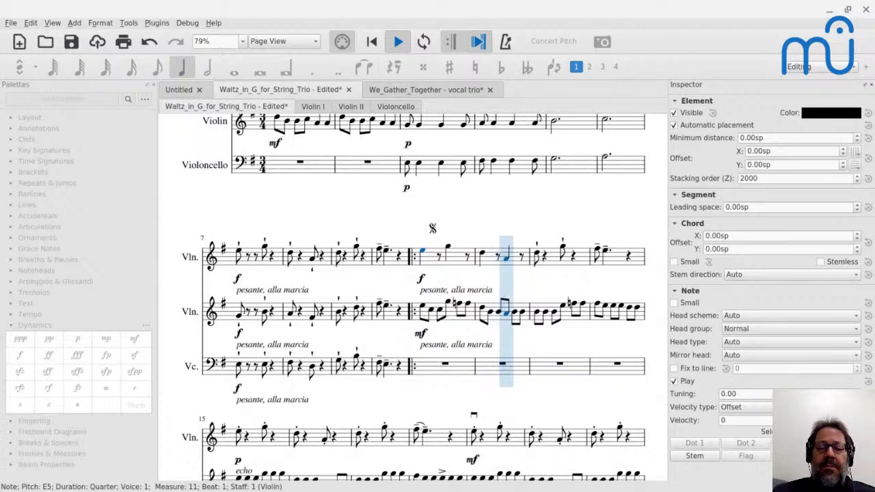
pyautogui.press('space')
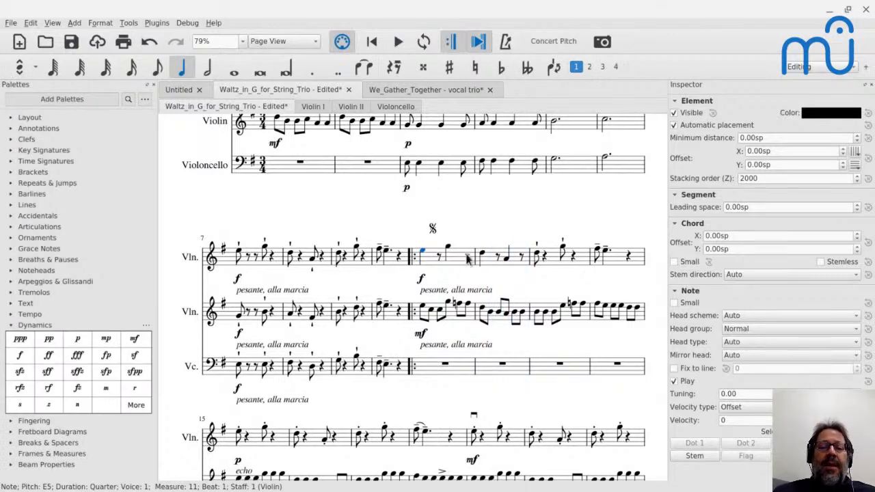
# Shorten both first violin quarter notes in measure 11 to eighth notes.
pyautogui.press('4')
pyautogui.press('Right')
pyautogui.press('Right')
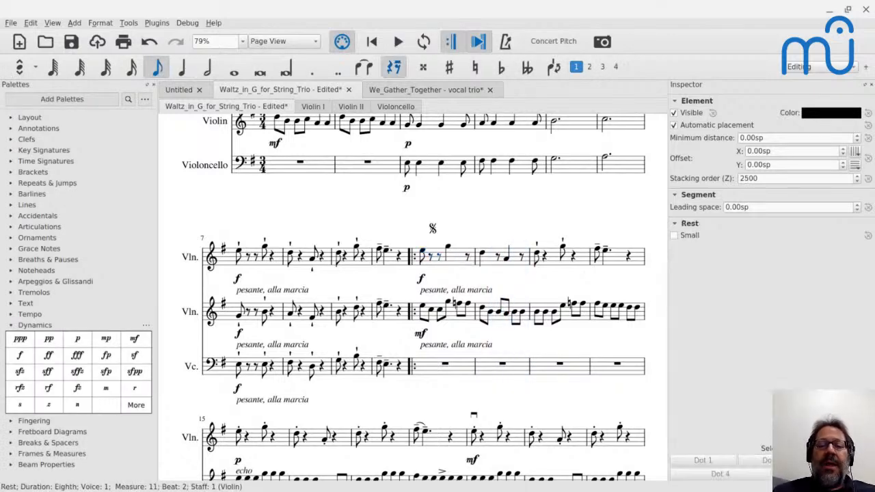
pyautogui.press('Right')
pyautogui.press('Right')
pyautogui.press('Right')
pyautogui.press('Right')
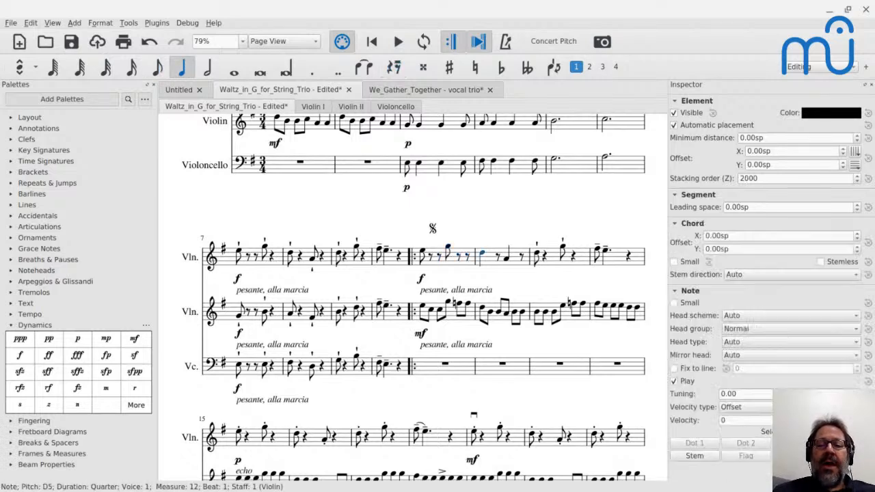
# Shorten both first violin quarter notes in measure 12 to eighth notes.
pyautogui.press('4')
pyautogui.press('Right')
pyautogui.press('Right')
pyautogui.press('Right')
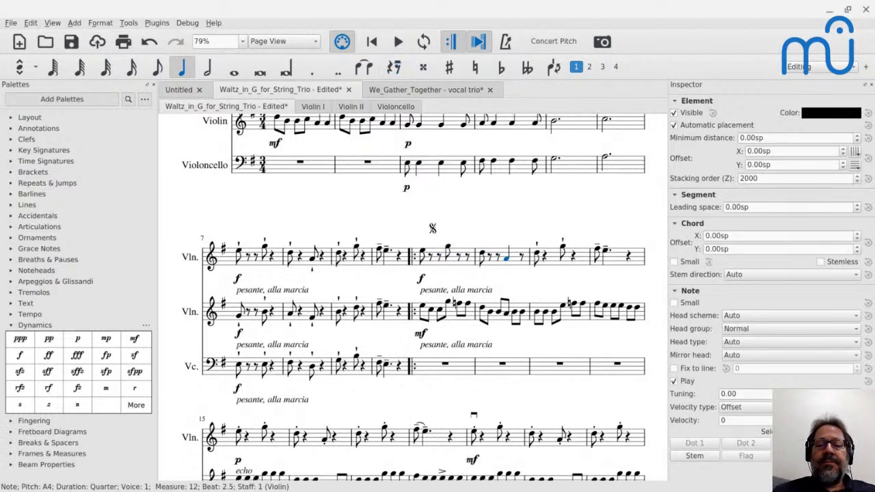
pyautogui.press('4')
pyautogui.press('Escape')
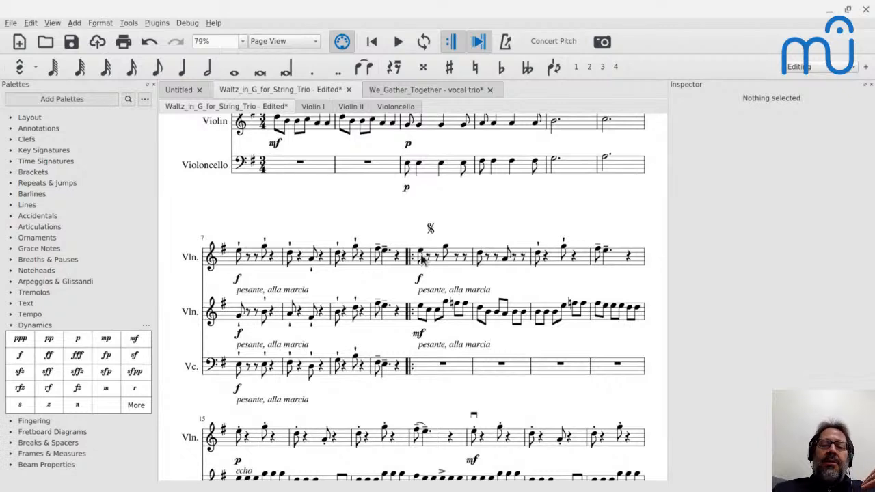
# Play the passage from measure 11 with the shortened melody notes and check the YouTube live chat for comments.
pyautogui.click(420, 255)
pyautogui.press('space')
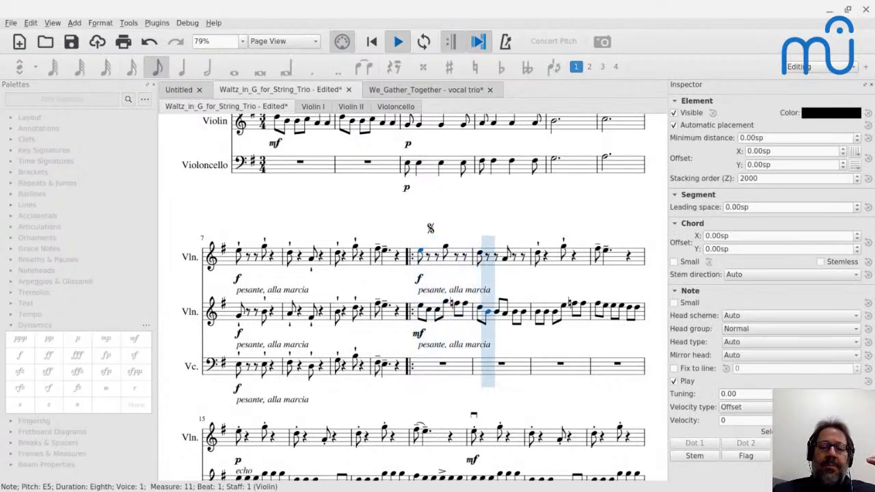
pyautogui.press('space')
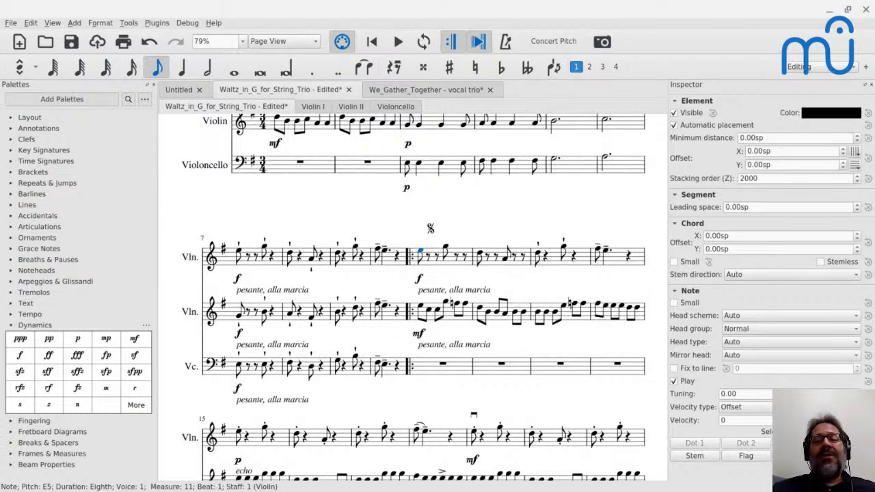
pyautogui.hotkey('alt', 'Tab')
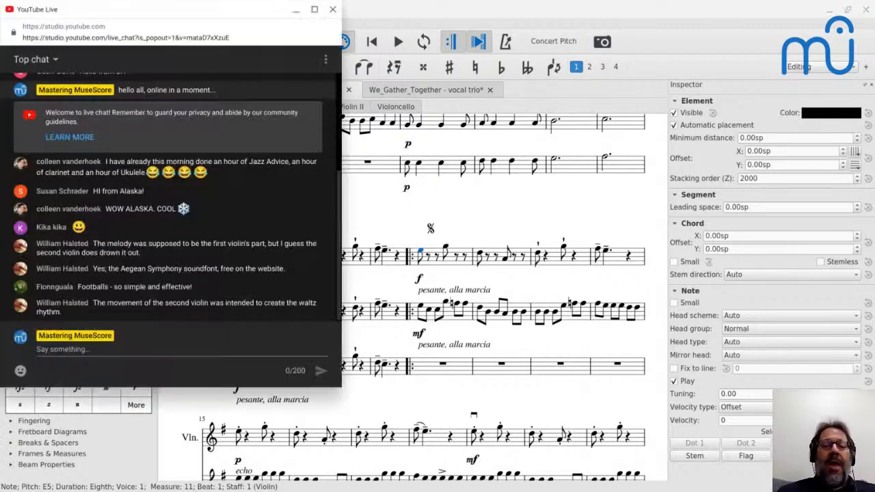
pyautogui.hotkey('alt', 'Tab')
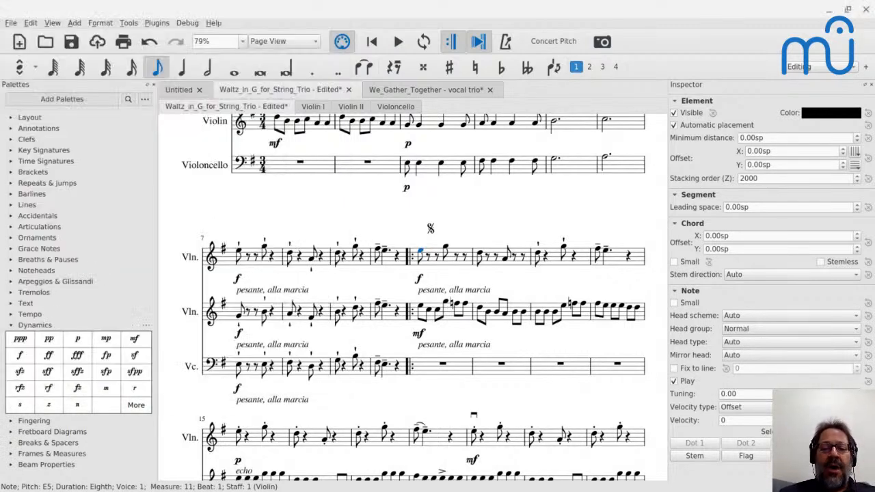
# Compare both violins at the start of measure 11 by replaying it, and play the passage from measure 7.
pyautogui.click(422, 310)
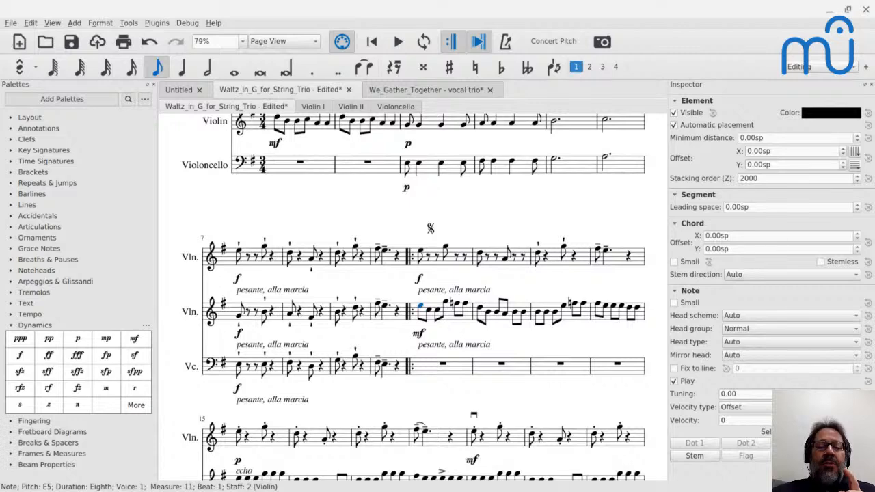
pyautogui.click(421, 255)
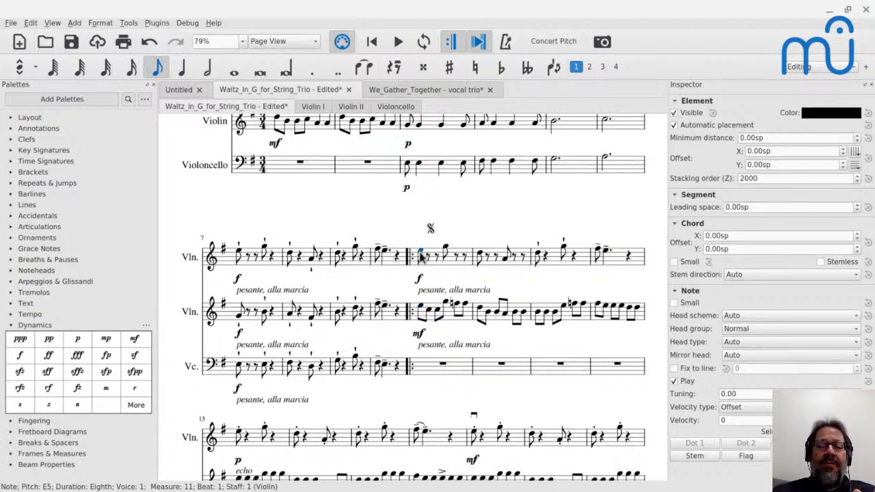
pyautogui.press('space')
pyautogui.press('space')
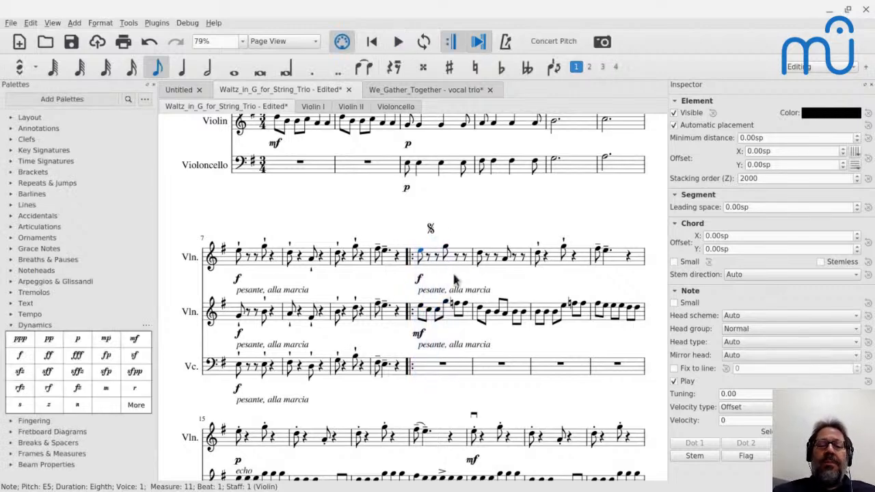
pyautogui.click(240, 260)
pyautogui.press('space')
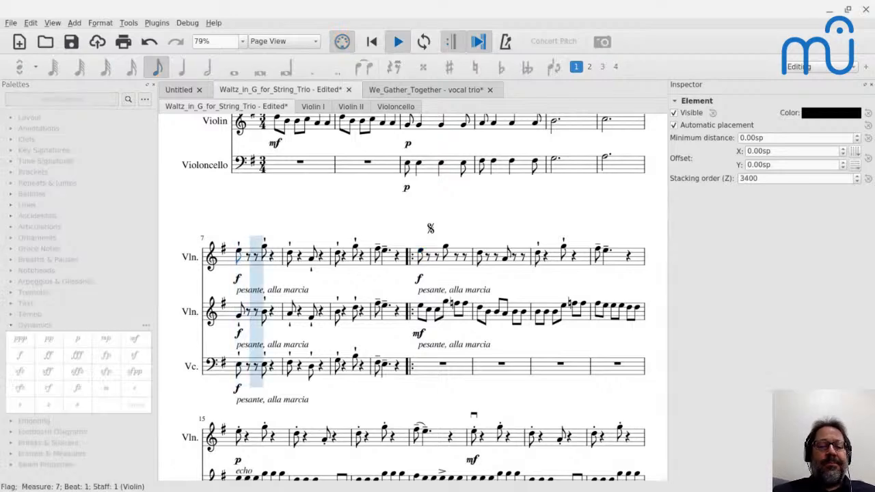
pyautogui.press('space')
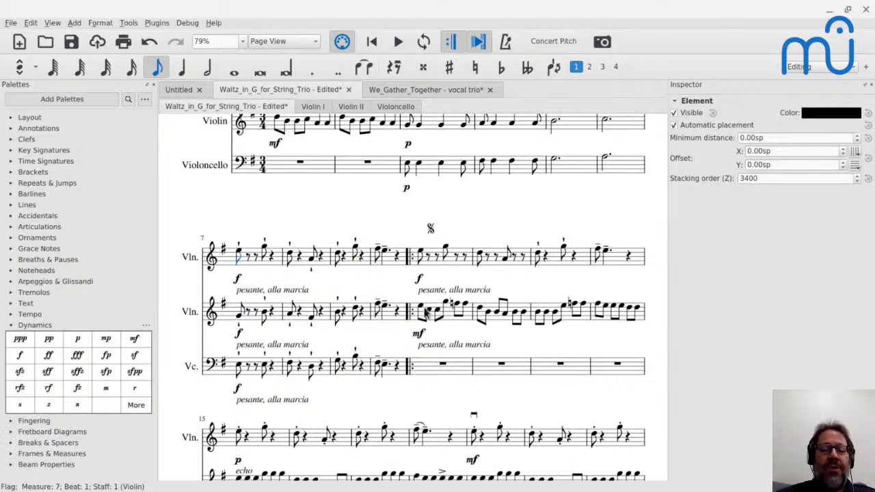
# Play the echo passage briefly from the first violin note in measure 15.
pyautogui.scroll(-1, 428, 312)
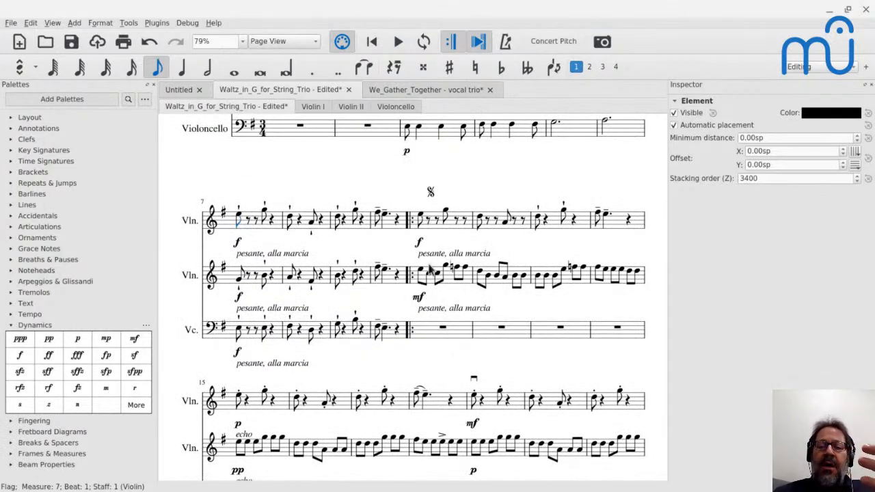
pyautogui.scroll(-1, 428, 273)
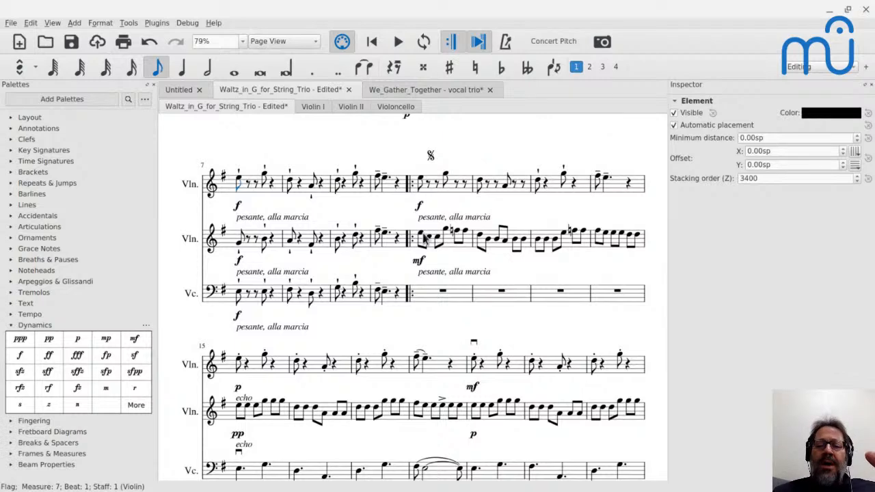
pyautogui.scroll(-2, 425, 238)
pyautogui.click(239, 289)
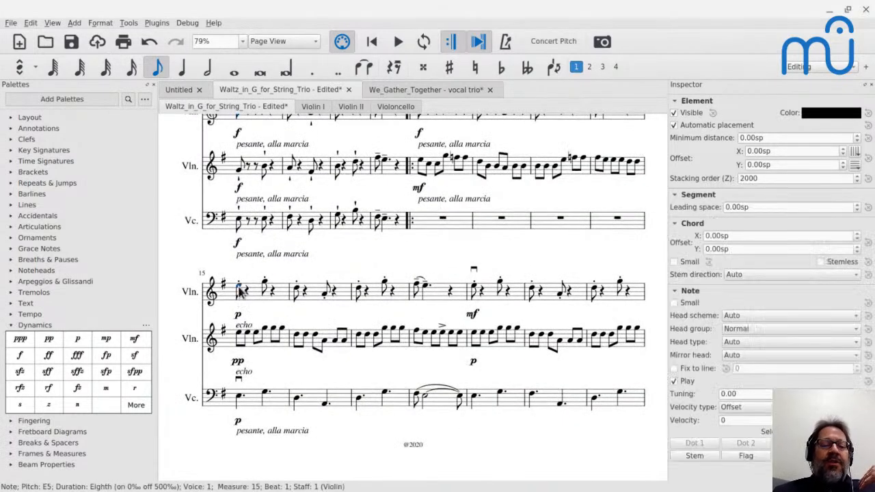
pyautogui.press('space')
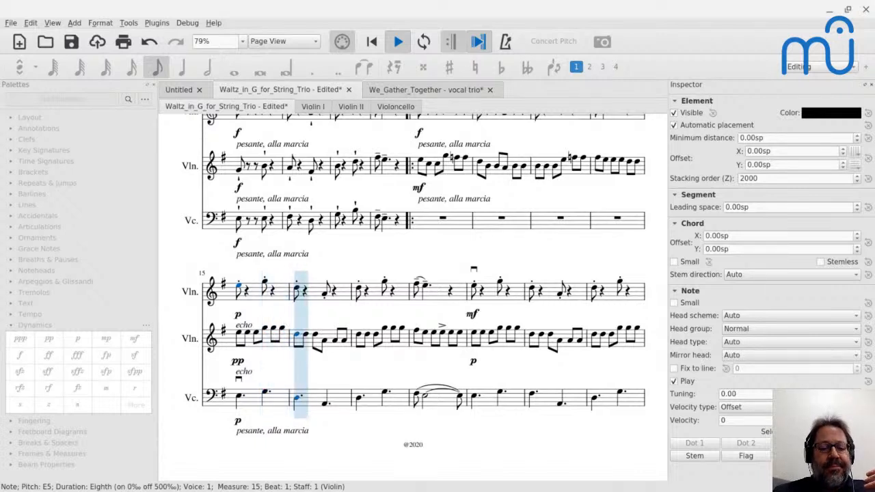
pyautogui.press('space')
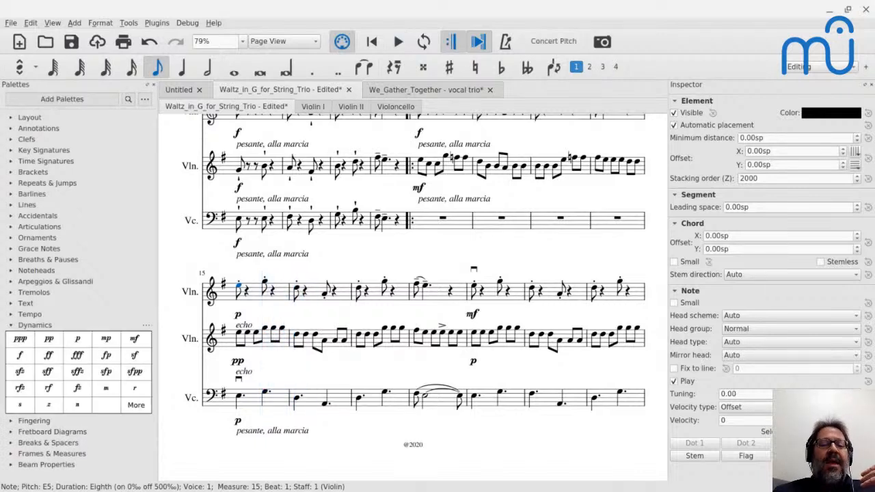
# Compare the cello's first note in measure 15 with the first violin's staccato opening note.
pyautogui.click(241, 400)
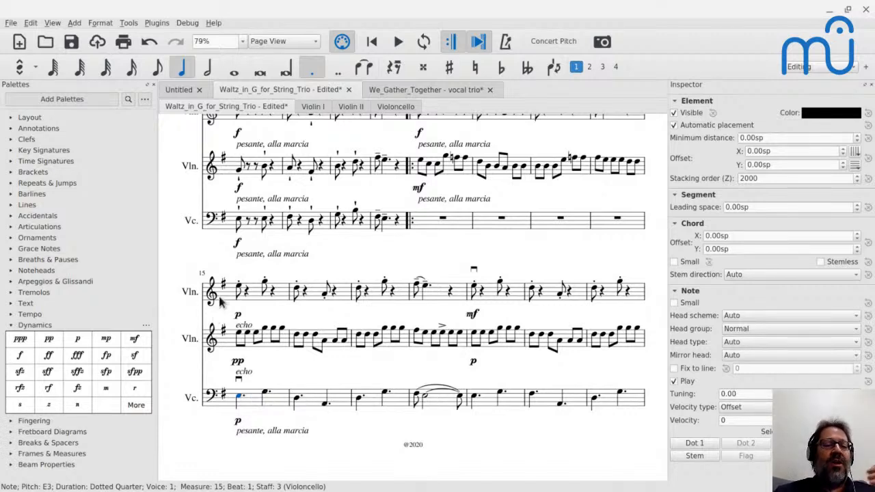
pyautogui.click(242, 281)
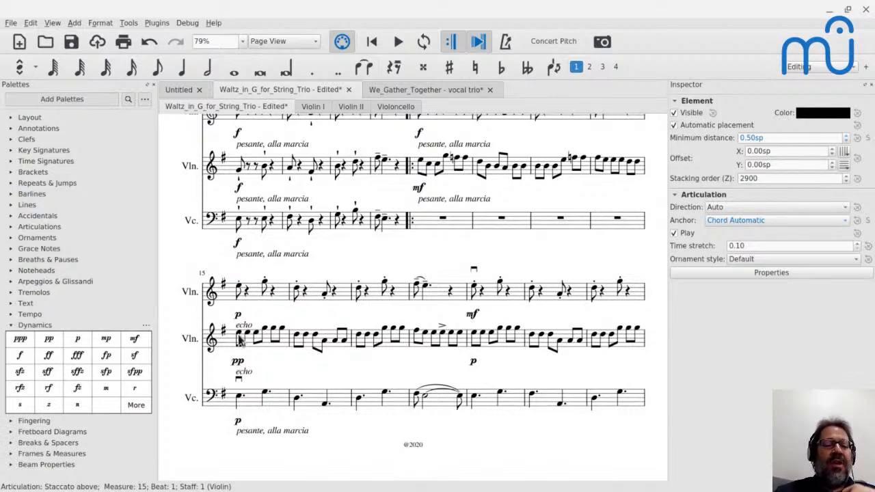
pyautogui.click(238, 399)
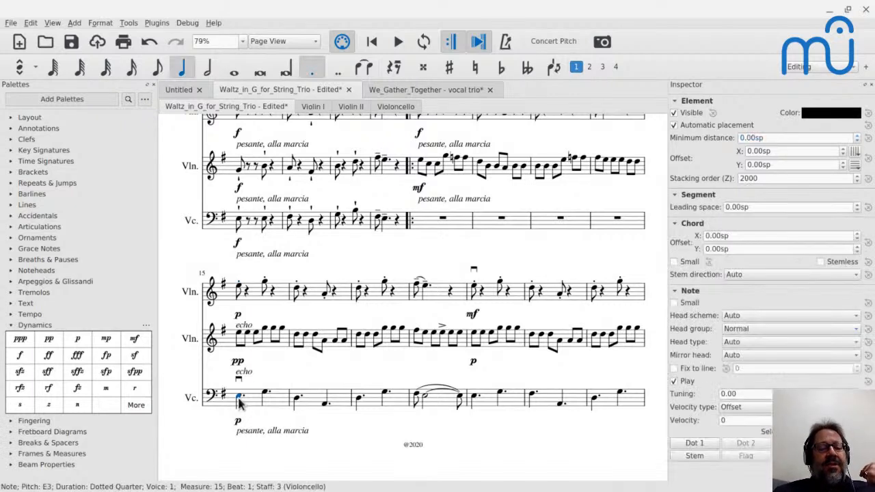
pyautogui.click(242, 290)
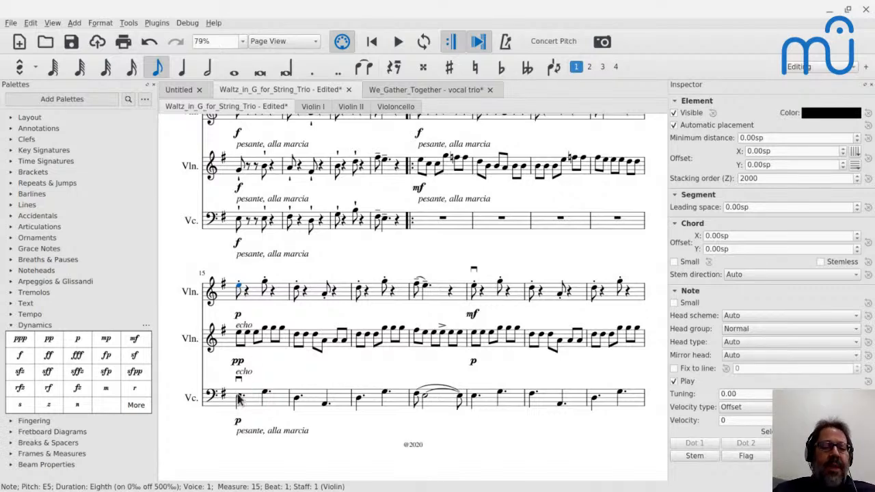
# Clear the cello part in measures 15 to 17.
pyautogui.keyDown('shift'); pyautogui.click(375, 403); pyautogui.keyUp('shift')
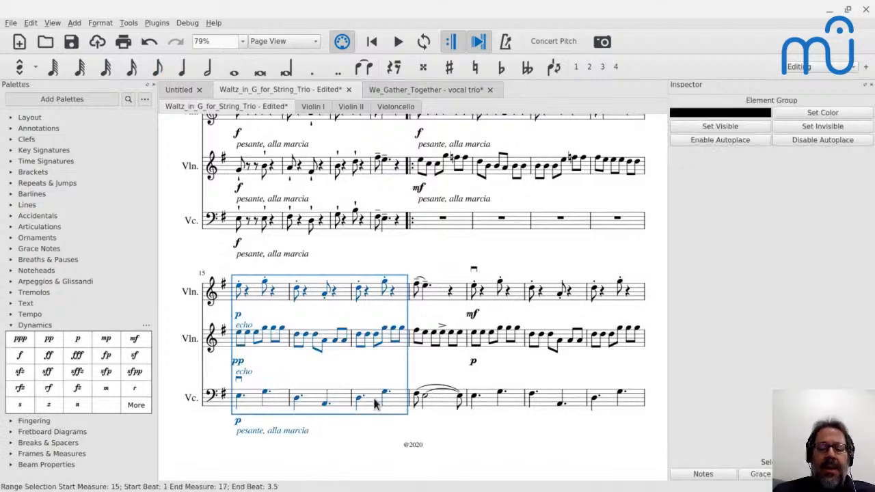
pyautogui.click(251, 404)
pyautogui.keyDown('shift'); pyautogui.click(404, 399); pyautogui.keyUp('shift')
pyautogui.press('Delete')
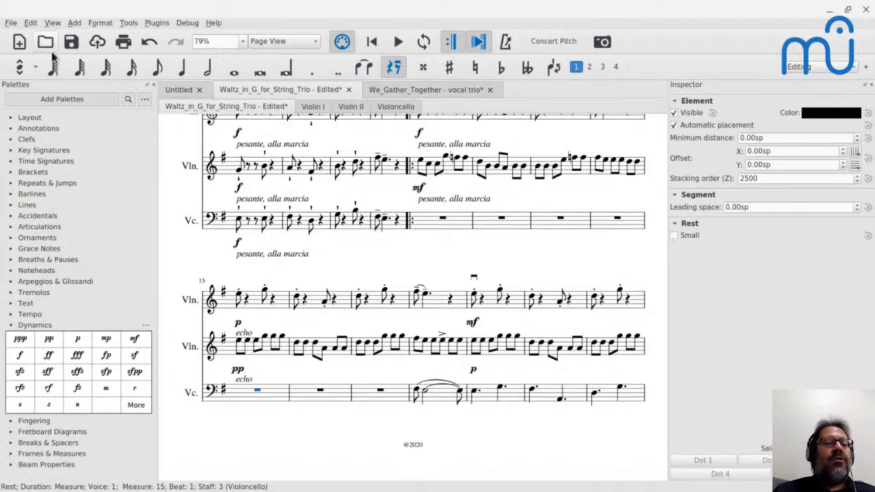
# Enter a quarter rest, eighth notes B3 and C4, and a quarter note B3 in cello measure 15 using Step-Time input.
pyautogui.click(36, 67)
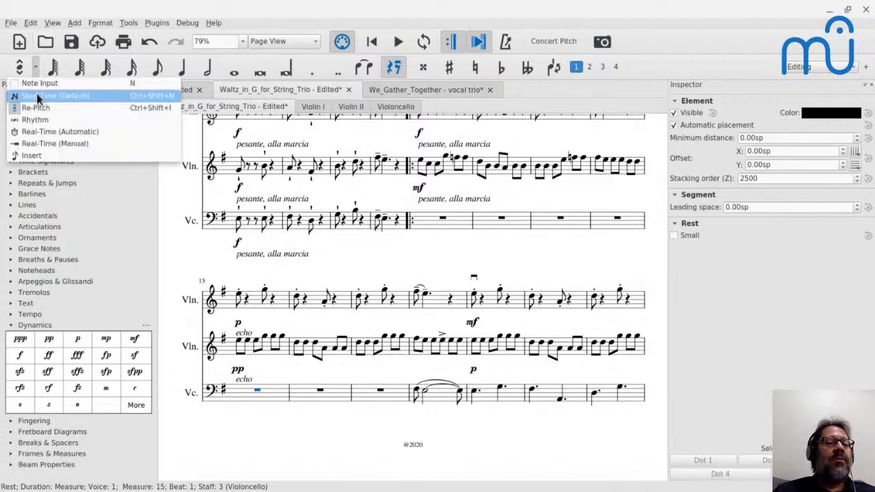
pyautogui.click(36, 97)
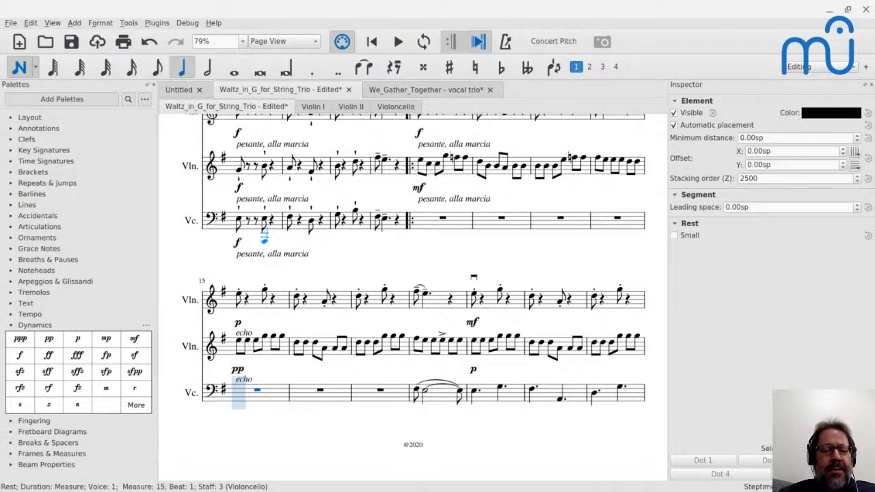
pyautogui.press('0')
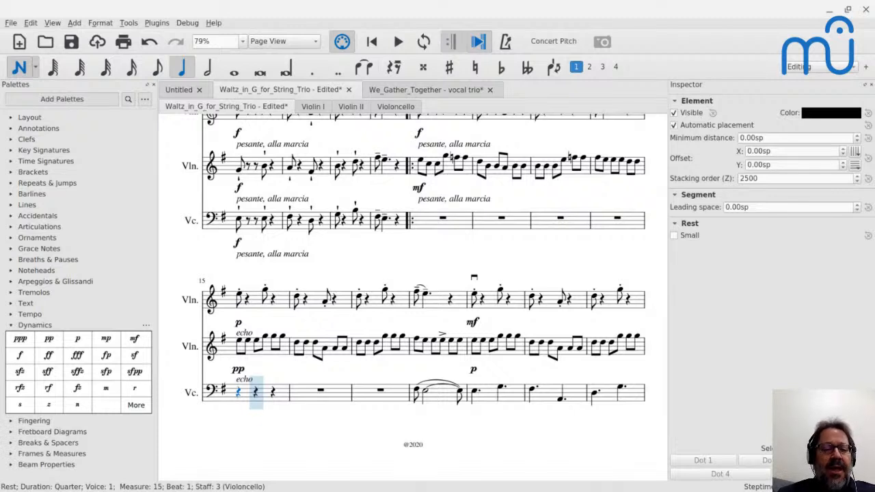
pyautogui.press('b')
pyautogui.hotkey('ctrl', 'Up')
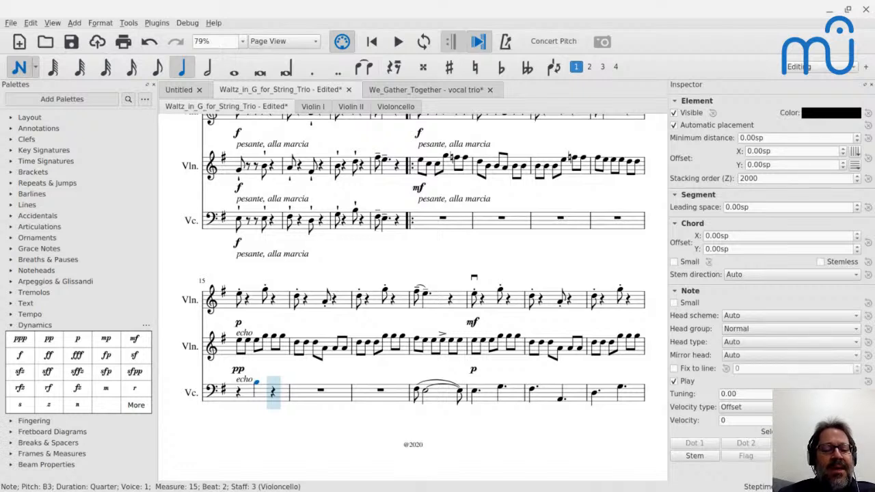
pyautogui.press('4')
pyautogui.press('c')
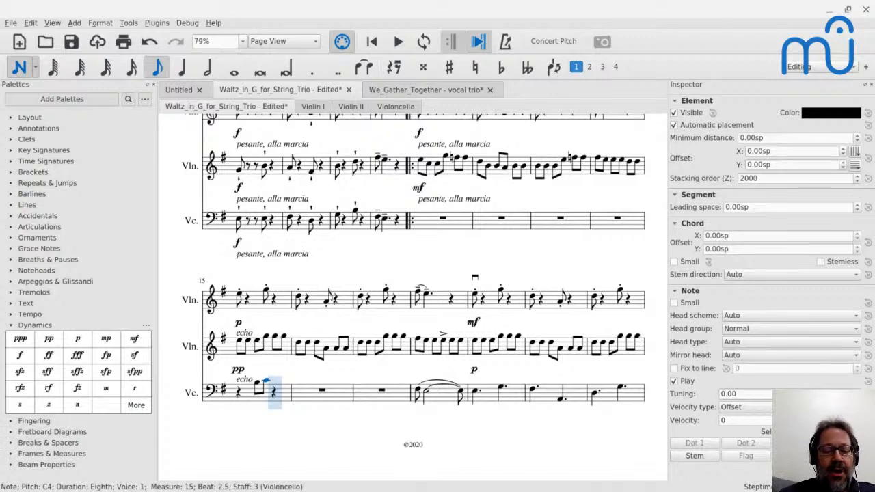
pyautogui.press('5')
pyautogui.press('b')
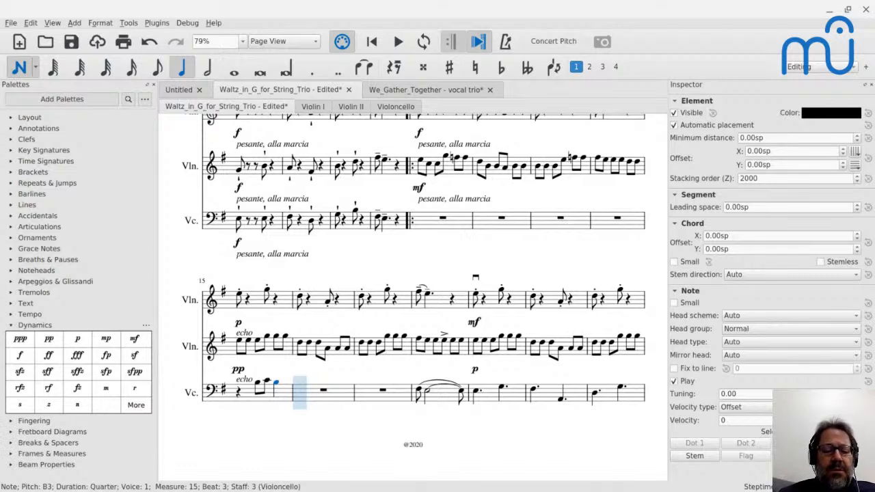
# Fill cello measure 16 with a quarter note A, a dotted quarter F♯3 and an eighth note D3.
pyautogui.press('a')
pyautogui.press('f')
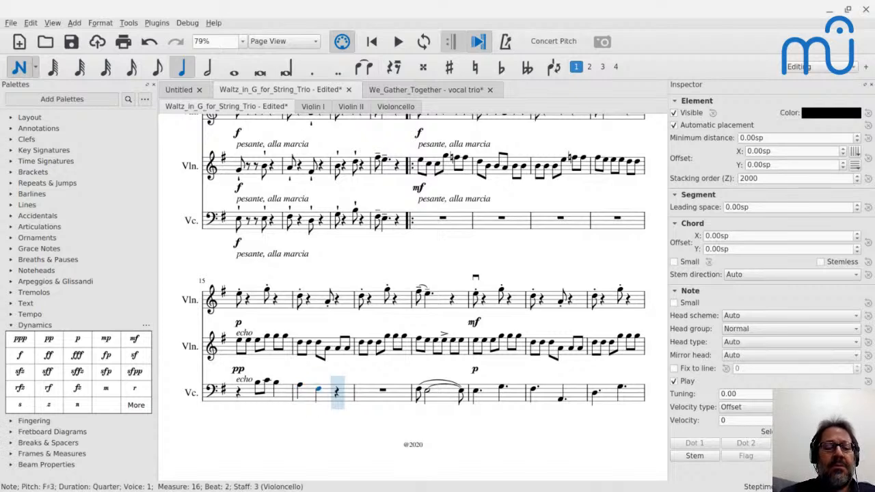
pyautogui.press('.')
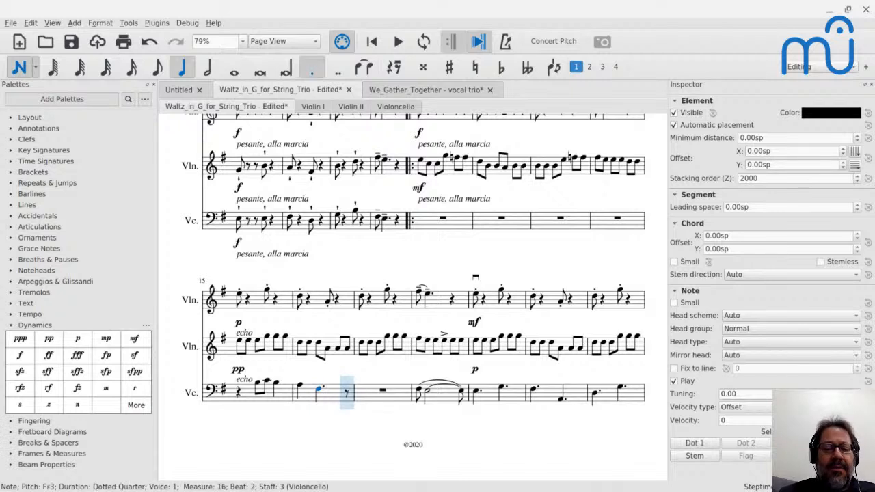
pyautogui.press('d')
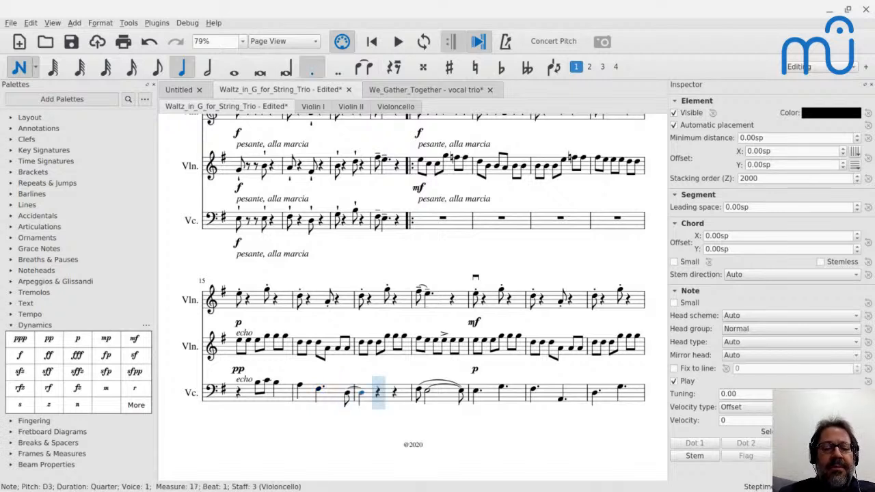
pyautogui.press('3')
pyautogui.hotkey('ctrl', 'z')
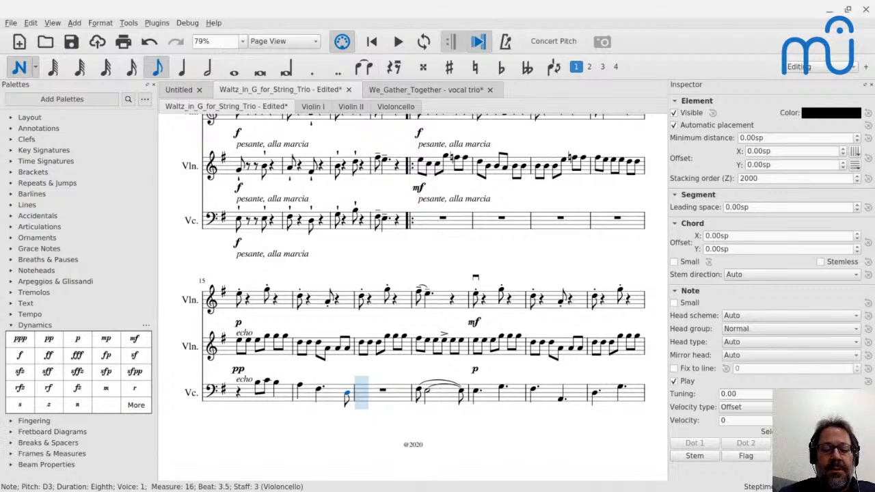
# Enter quarter notes G3, B2 and C3 in cello measure 17 and finish note entry.
pyautogui.press('5')
pyautogui.press('g')
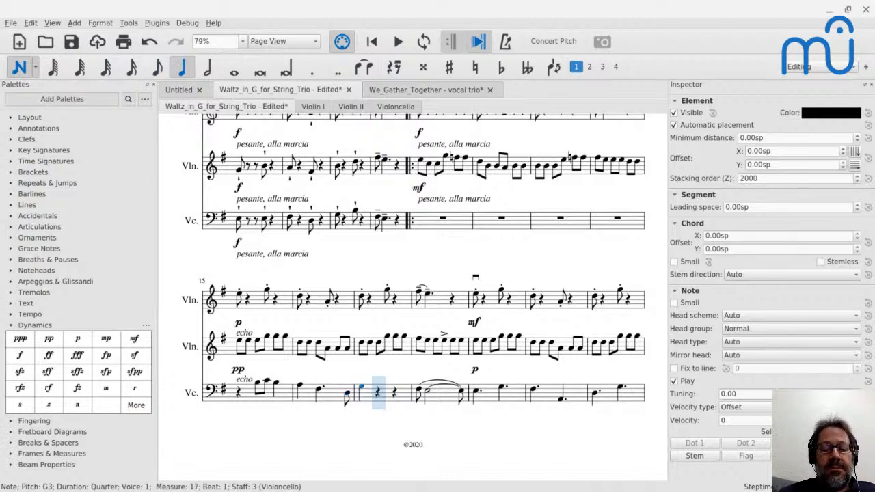
pyautogui.press('b')
pyautogui.hotkey('ctrl', 'Down')
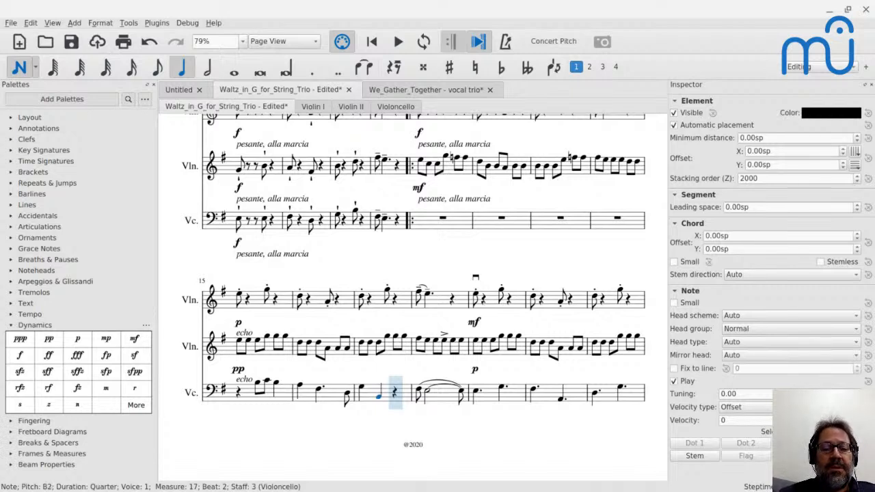
pyautogui.press('c')
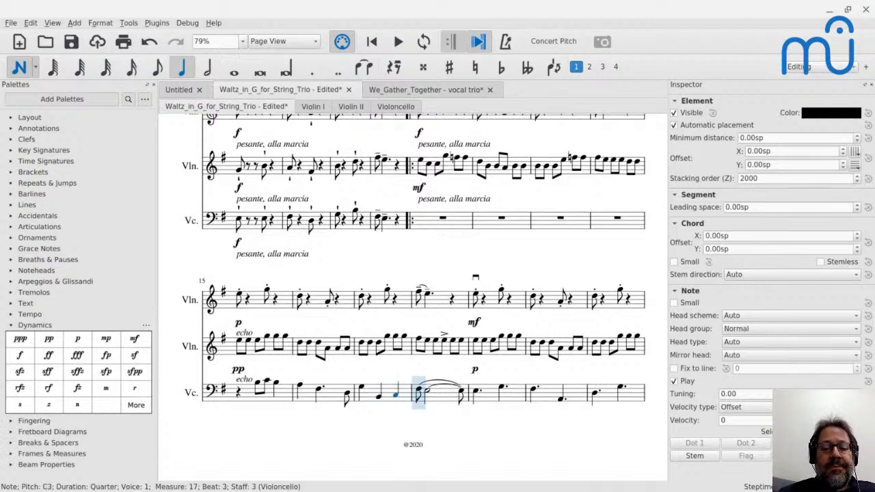
pyautogui.press('Escape')
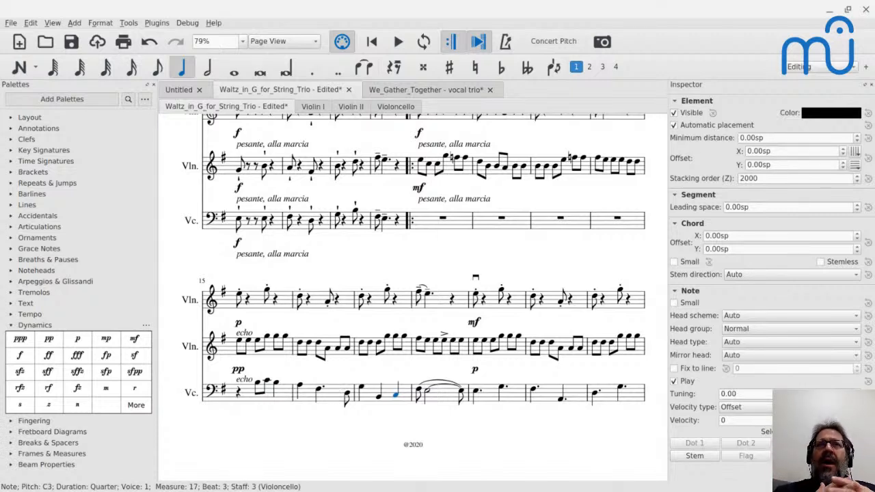
# Play the start of measure 15 briefly from the cello's opening rest to check the new part.
pyautogui.click(258, 388)
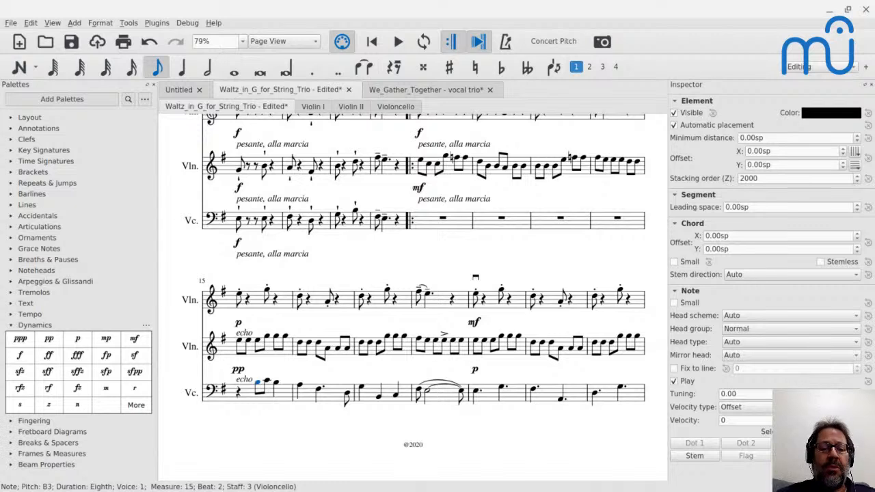
pyautogui.click(429, 389)
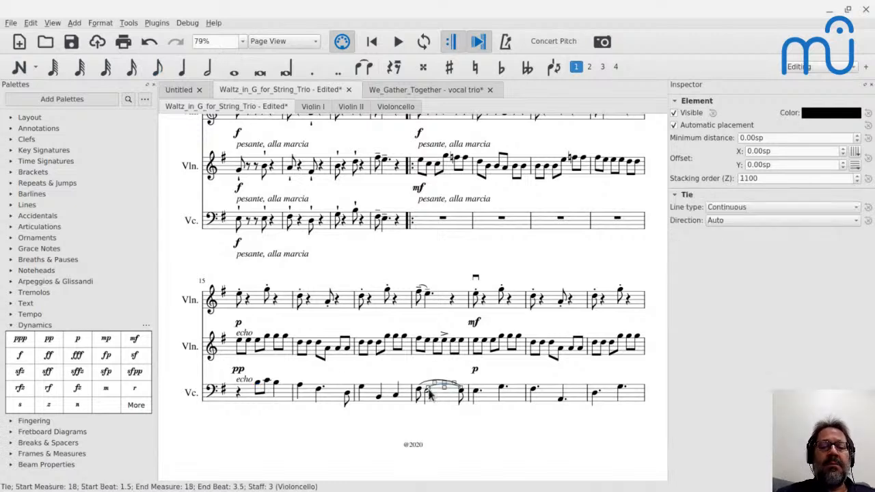
pyautogui.click(246, 402)
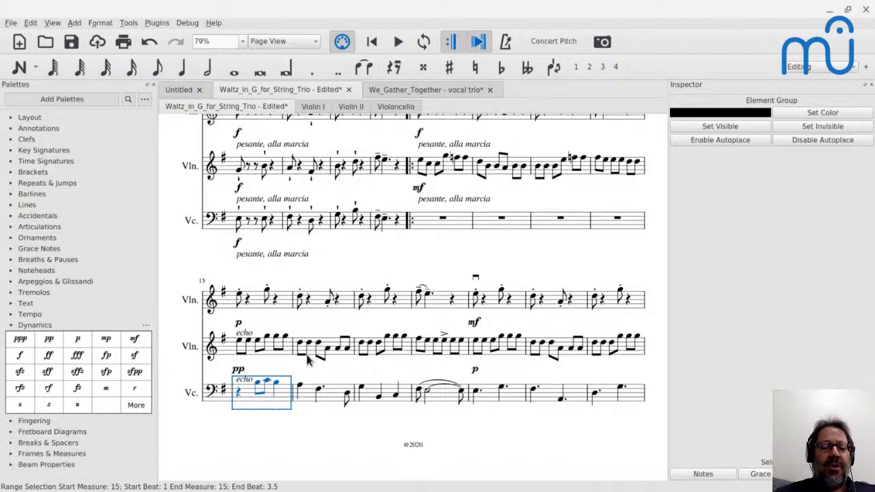
pyautogui.click(238, 399)
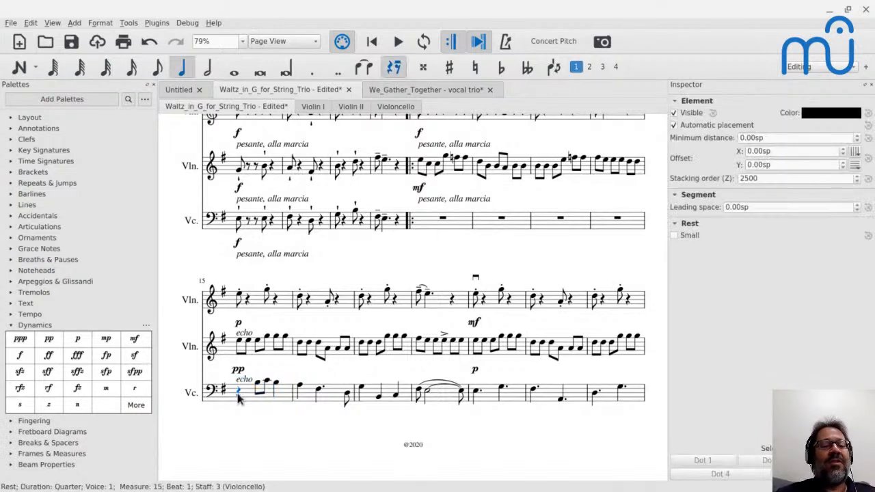
pyautogui.press('space')
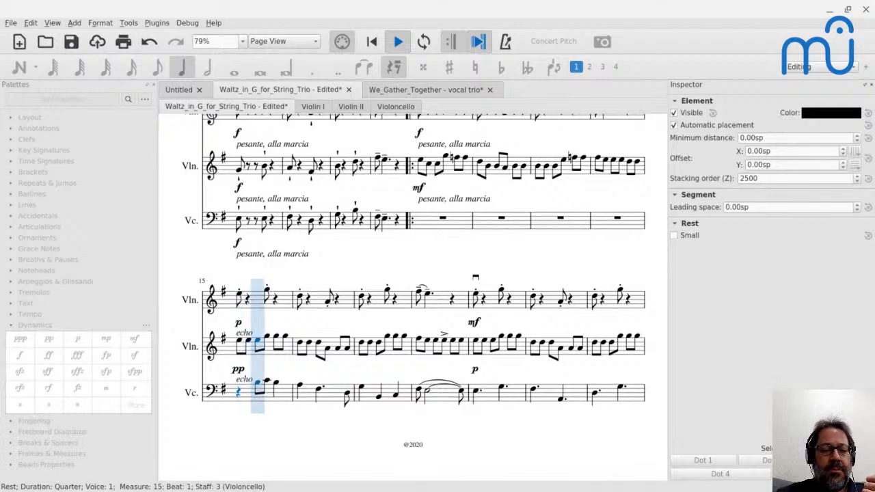
pyautogui.press('space')
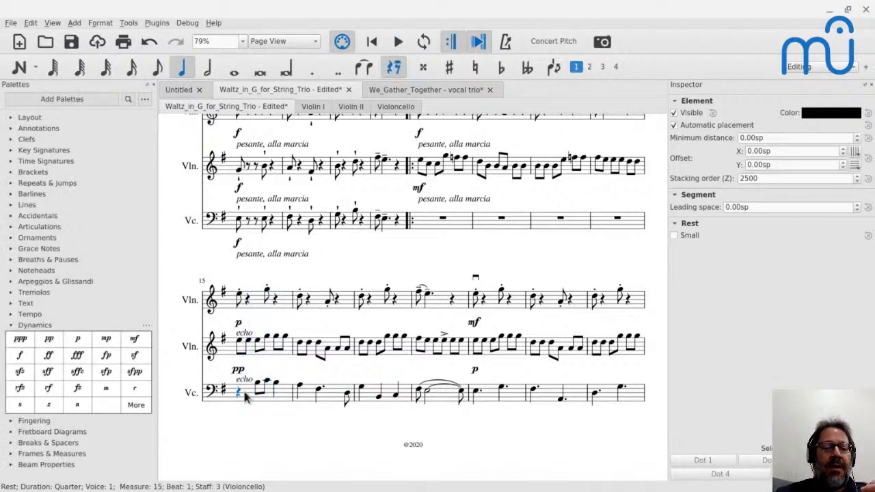
# Replace the violins' p and pp dynamics at the start of measure 15 with mf, and add mf to the cello.
pyautogui.click(238, 370)
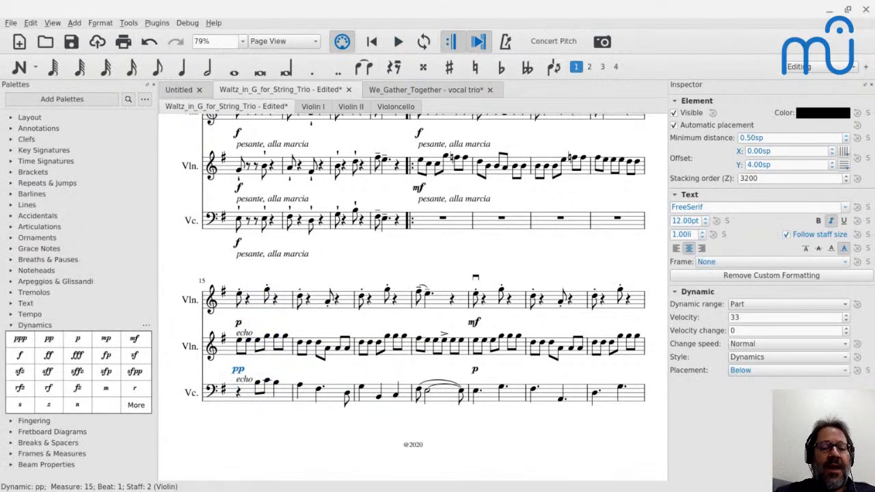
pyautogui.press('Delete')
pyautogui.click(238, 323)
pyautogui.press('Delete')
pyautogui.click(240, 297)
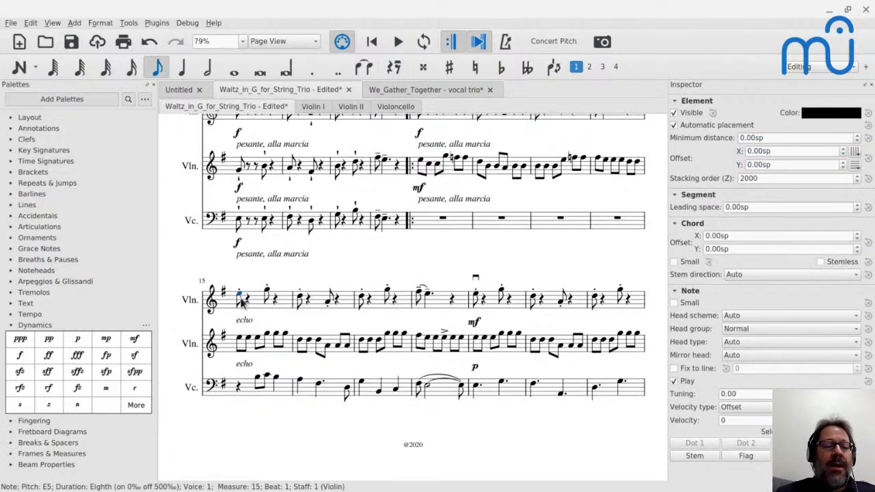
pyautogui.click(134, 339)
pyautogui.click(240, 341)
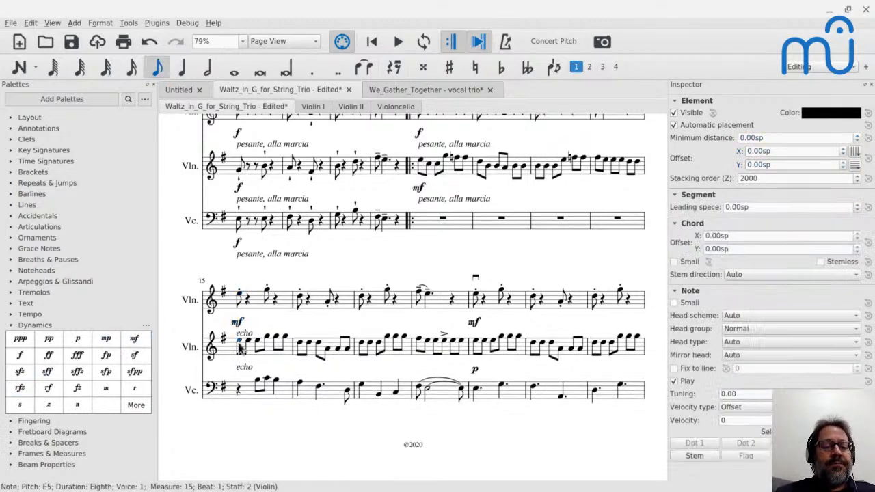
pyautogui.click(139, 342)
pyautogui.click(239, 394)
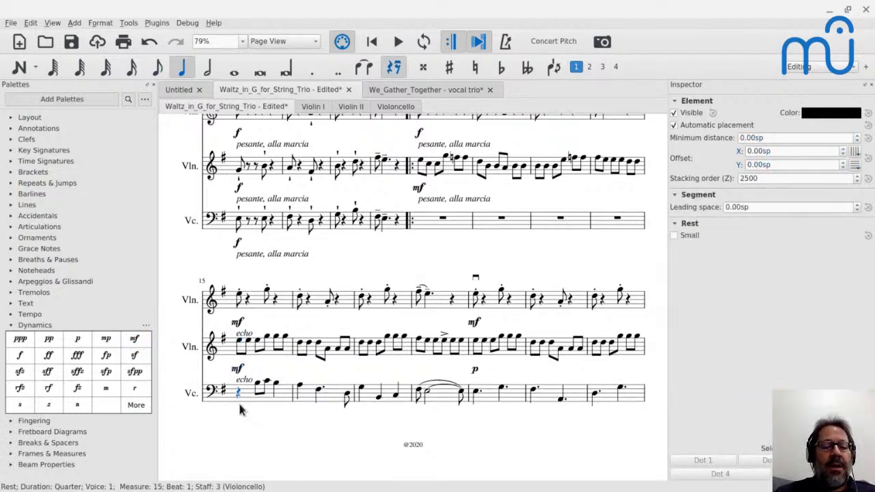
pyautogui.click(134, 340)
# Lower the second violin's first note in measure 15 to C5 and its fourth and fifth notes to E5.
pyautogui.click(239, 344)
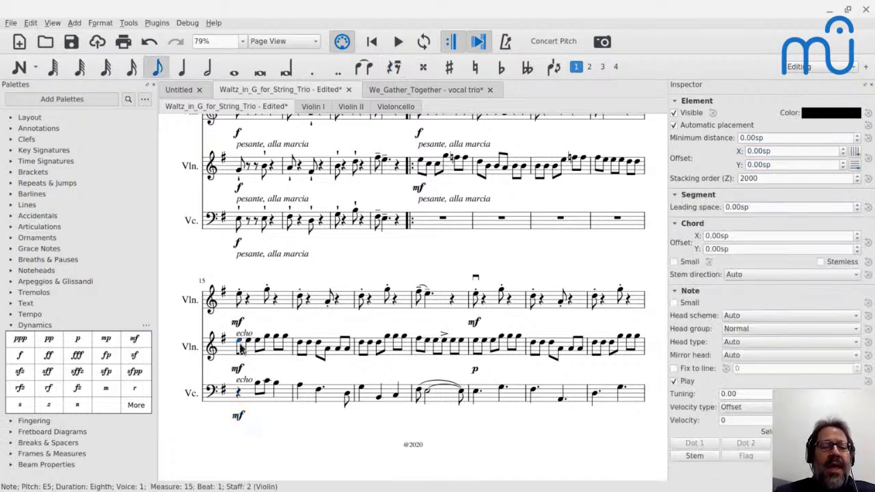
pyautogui.hotkey('alt', 'shift', 'Down')
pyautogui.hotkey('alt', 'shift', 'Down')
pyautogui.press('Right')
pyautogui.press('Right')
pyautogui.press('Right')
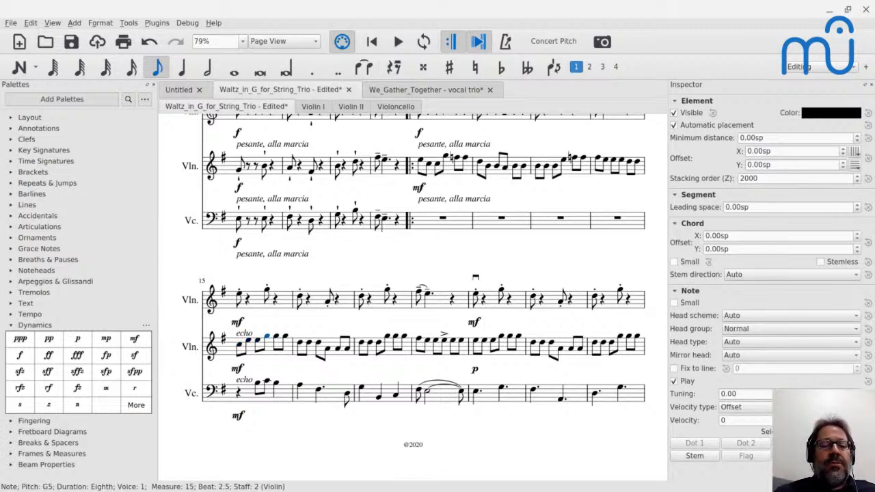
pyautogui.hotkey('alt', 'shift', 'Down')
pyautogui.hotkey('alt', 'shift', 'Down')
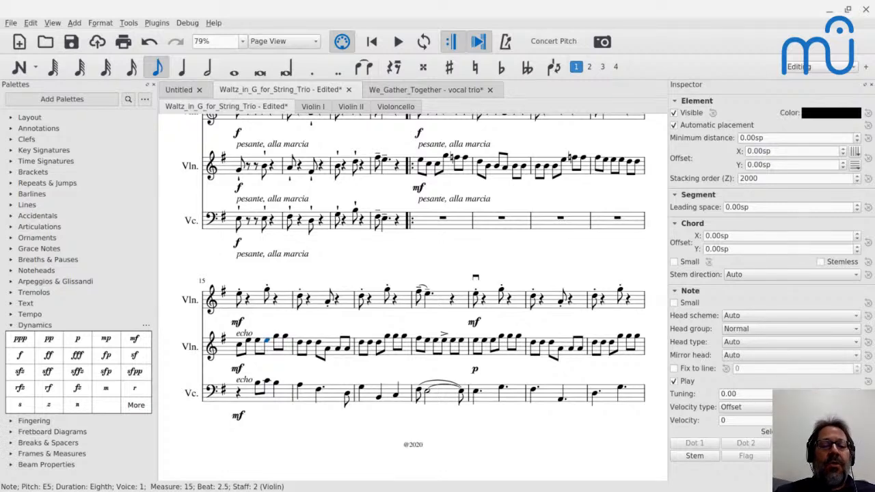
pyautogui.press('Right')
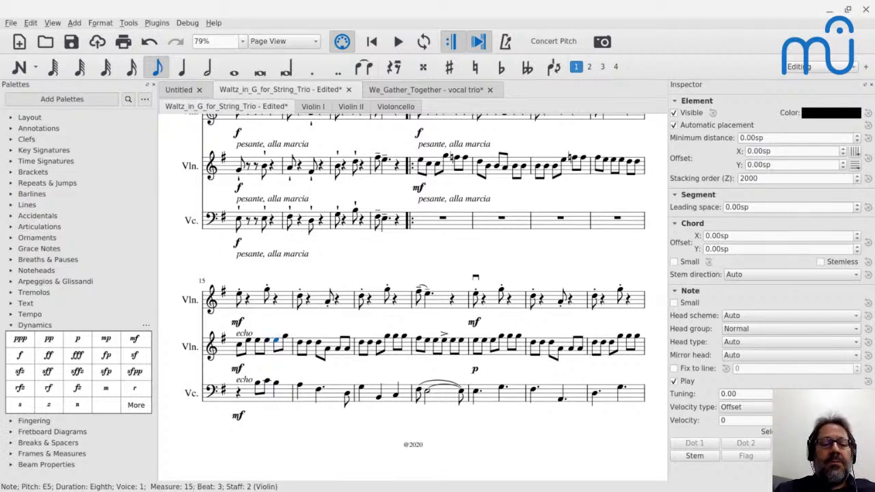
# Change the second violin's first note in measure 16 to F♯5.
pyautogui.press('Right')
pyautogui.press('Right')
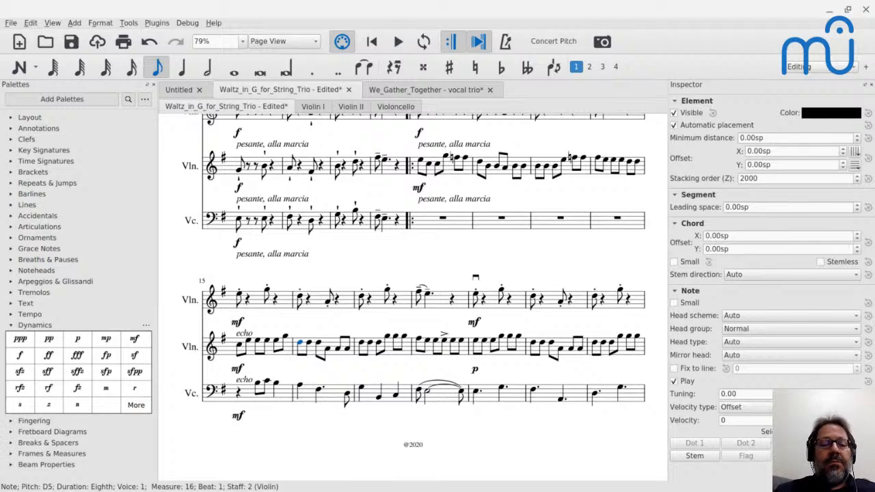
pyautogui.hotkey('alt', 'shift', 'Down')
pyautogui.hotkey('alt', 'shift', 'Down')
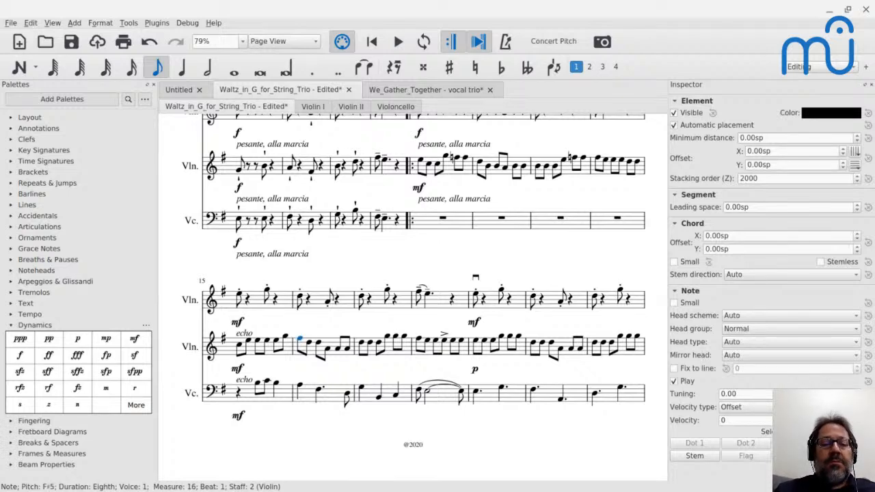
pyautogui.hotkey('alt', 'shift', 'Up')
pyautogui.hotkey('alt', 'shift', 'Up')
pyautogui.hotkey('alt', 'shift', 'Up')
pyautogui.hotkey('alt', 'shift', 'Up')
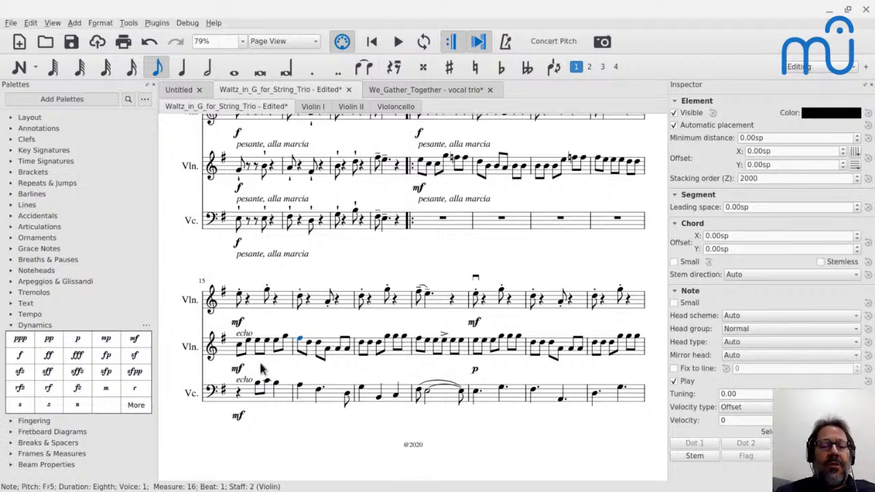
# Raise the second violin's fourth note in measure 16 to D5.
pyautogui.click(328, 351)
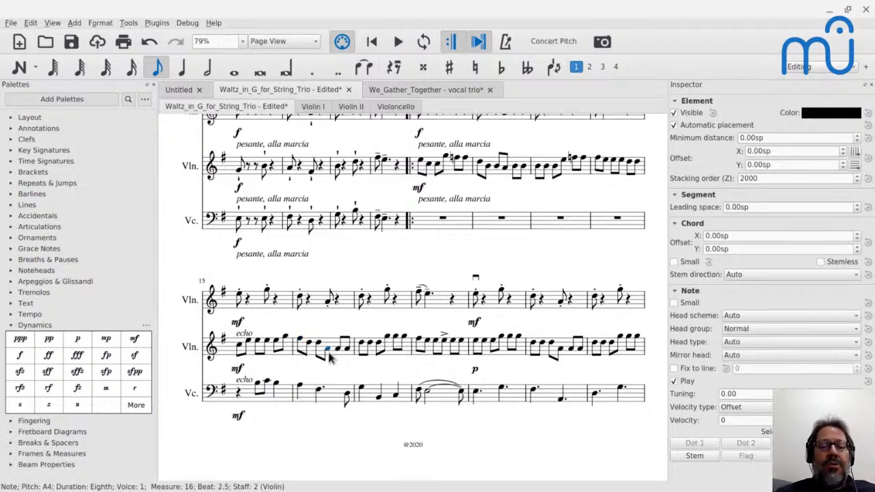
pyautogui.hotkey('alt', 'shift', 'Up')
pyautogui.hotkey('alt', 'shift', 'Up')
pyautogui.hotkey('alt', 'shift', 'Up')
pyautogui.hotkey('alt', 'shift', 'Up')
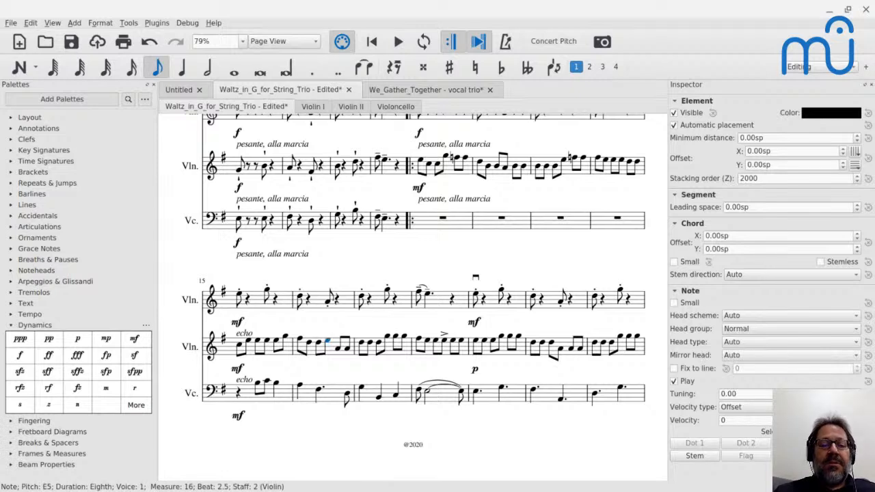
pyautogui.hotkey('alt', 'shift', 'Down')
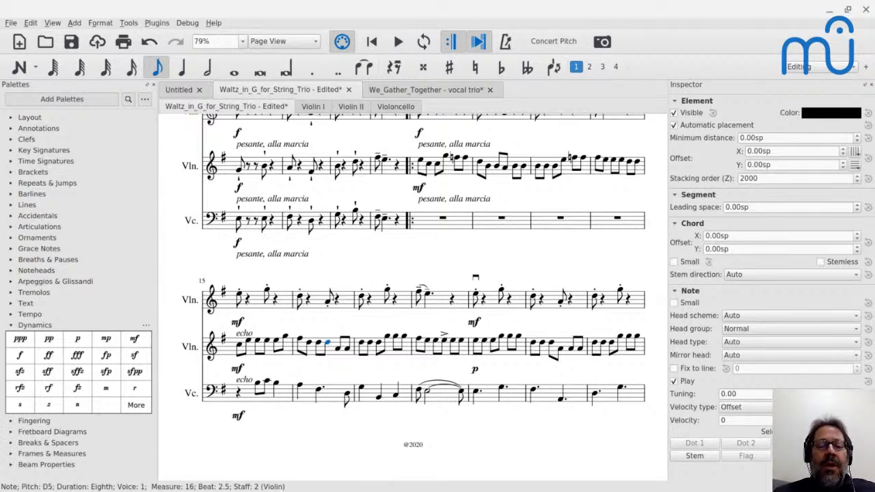
pyautogui.press('Right')
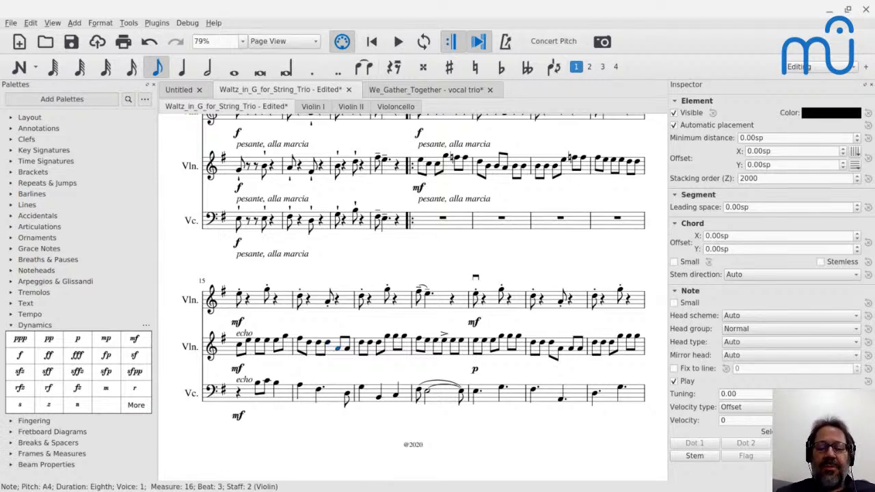
# Raise the second violin's fifth note in measure 16 to C5 and play the echo passage back from measure 15.
pyautogui.hotkey('alt', 'shift', 'Up')
pyautogui.hotkey('alt', 'shift', 'Up')
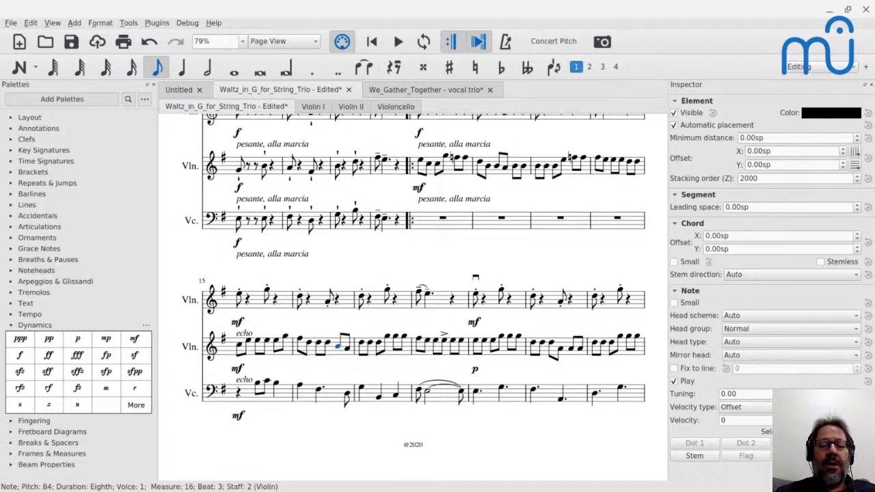
pyautogui.hotkey('ctrl', 'Left')
pyautogui.hotkey('ctrl', 'Left')
pyautogui.press('space')
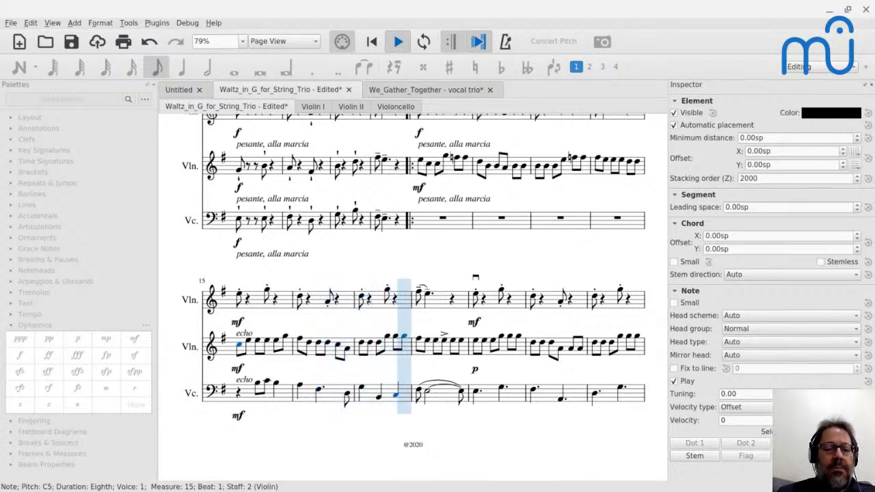
pyautogui.press('space')
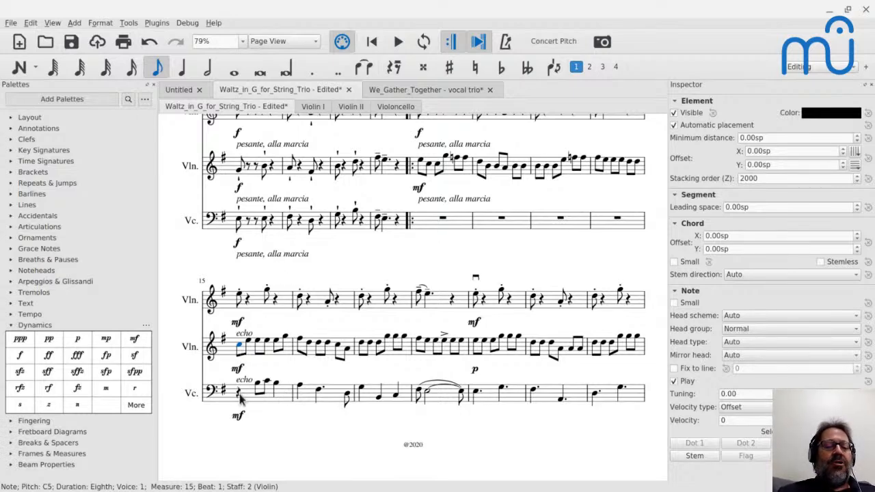
# Review the score from the opening through the echo passage, and check the viewers' comments in the YouTube live chat.
pyautogui.scroll(3, 240, 400)
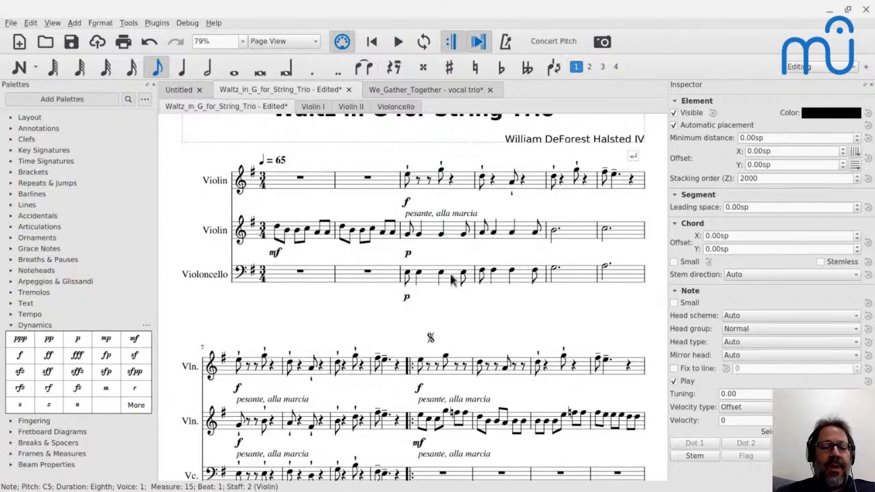
pyautogui.scroll(-2, 349, 345)
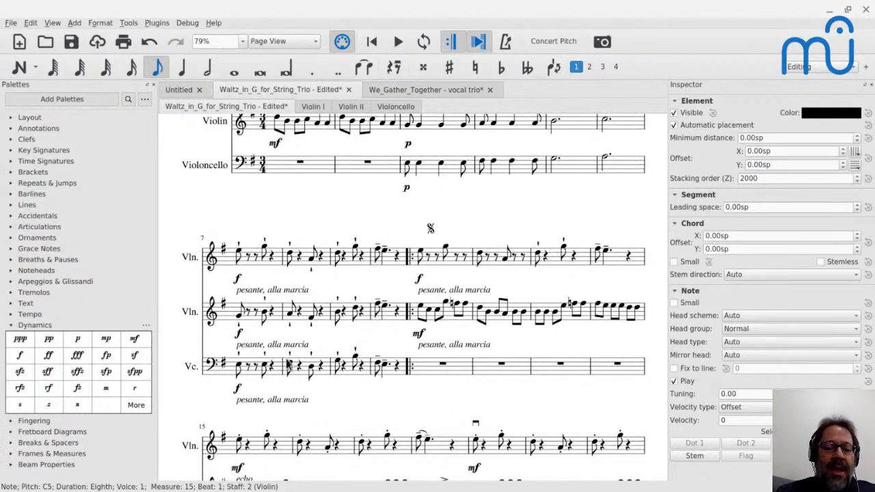
pyautogui.scroll(-3, 311, 375)
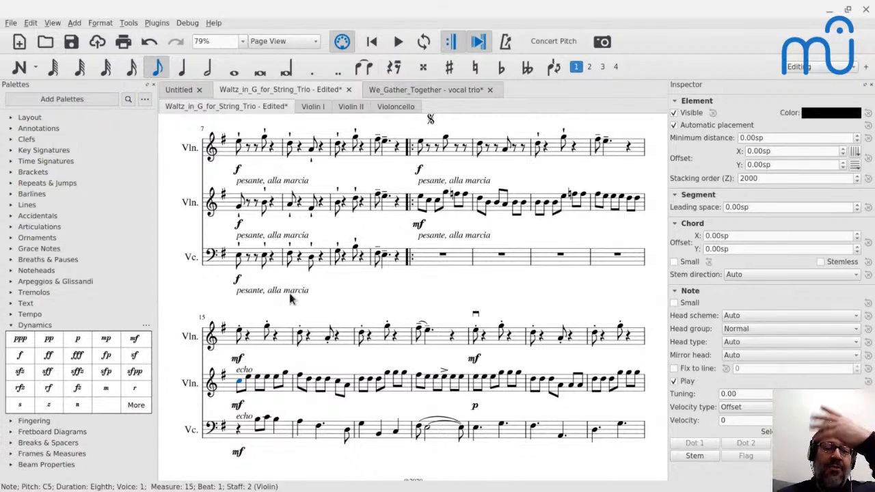
pyautogui.scroll(-1, 290, 299)
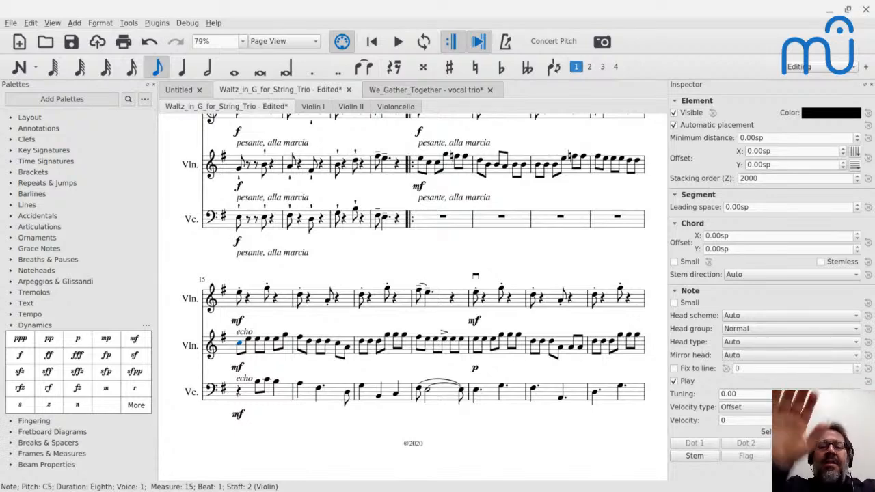
pyautogui.hotkey('alt', 'Tab')
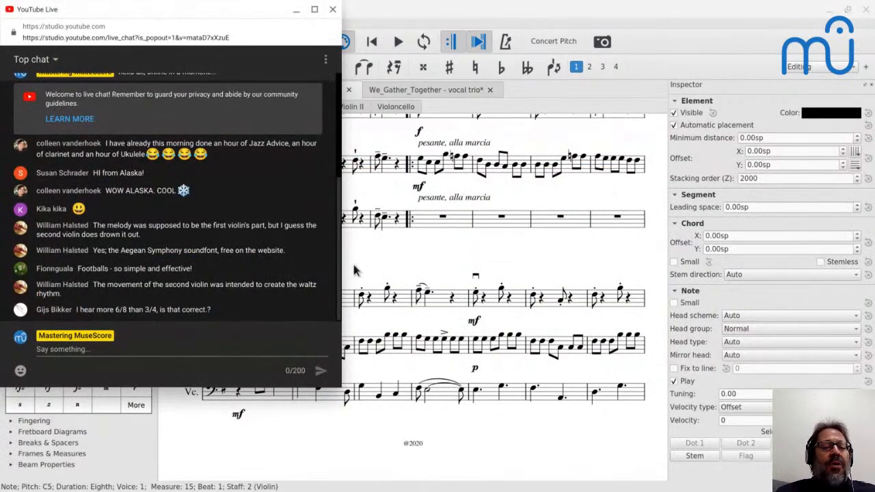
pyautogui.hotkey('alt', 'Tab')
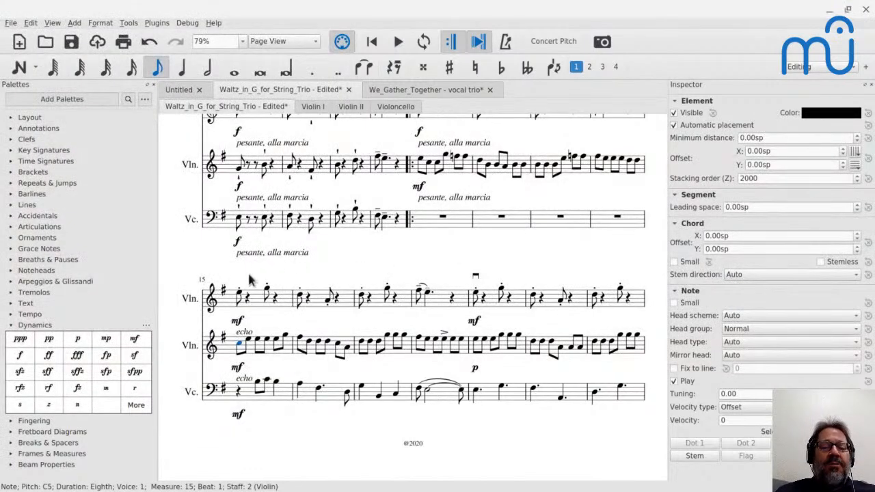
# Audition the first violin's two notes in measure 11, and play the score from measure 19.
pyautogui.scroll(6, 335, 280)
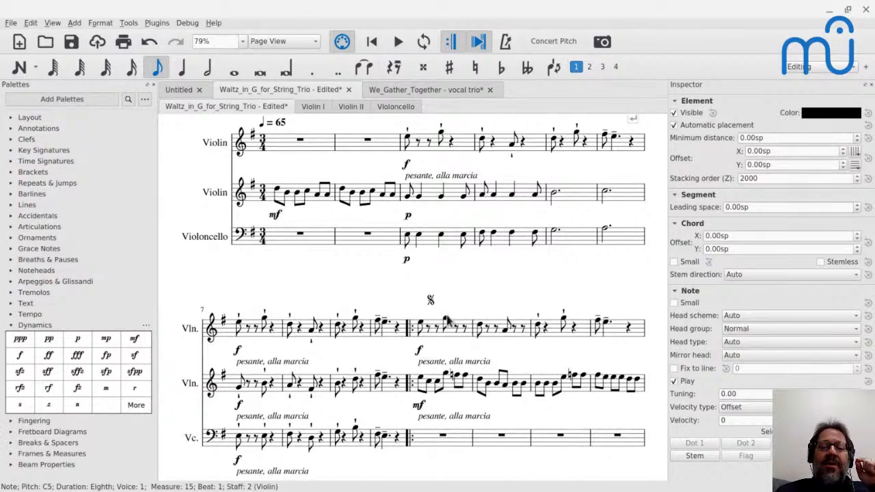
pyautogui.click(446, 318)
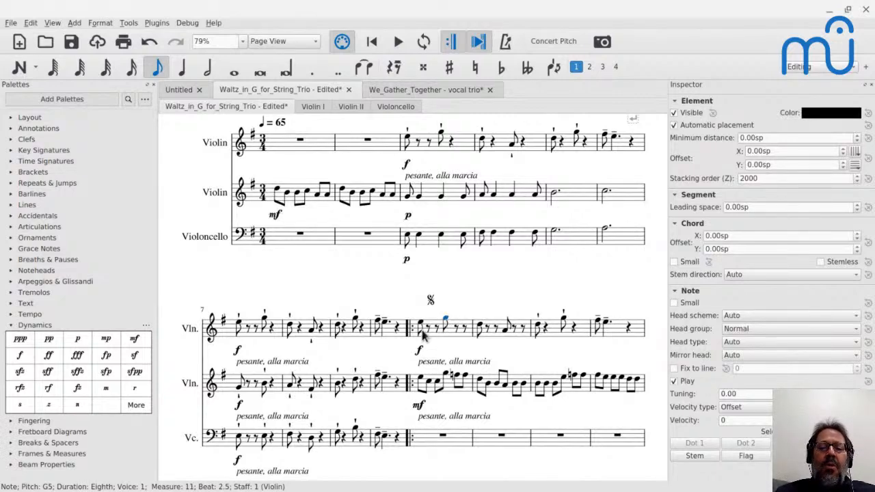
pyautogui.click(422, 329)
pyautogui.scroll(-5, 422, 329)
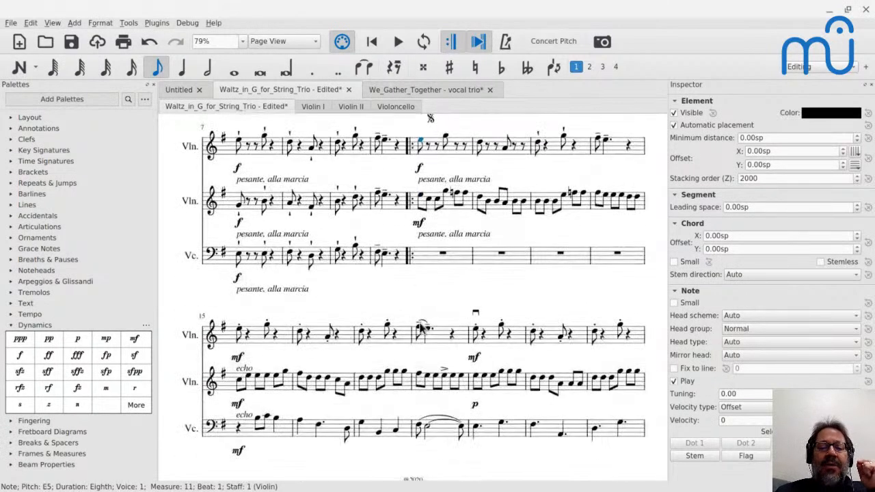
pyautogui.scroll(-1, 350, 340)
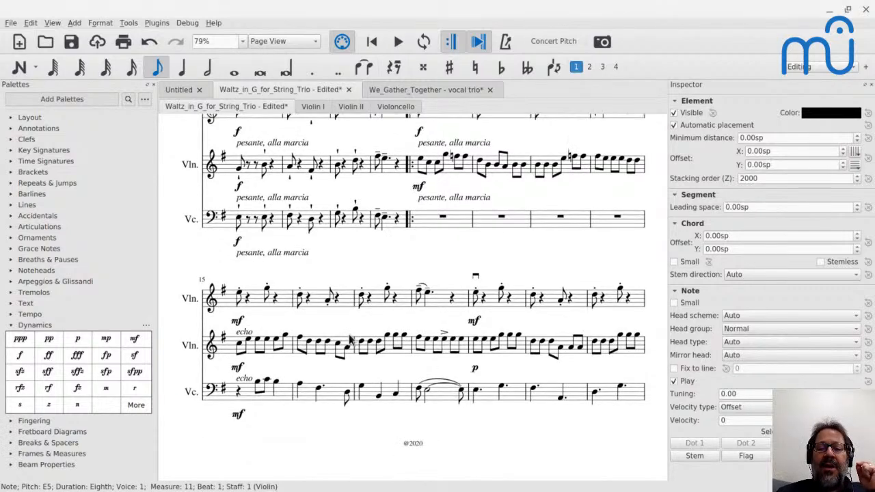
pyautogui.click(477, 297)
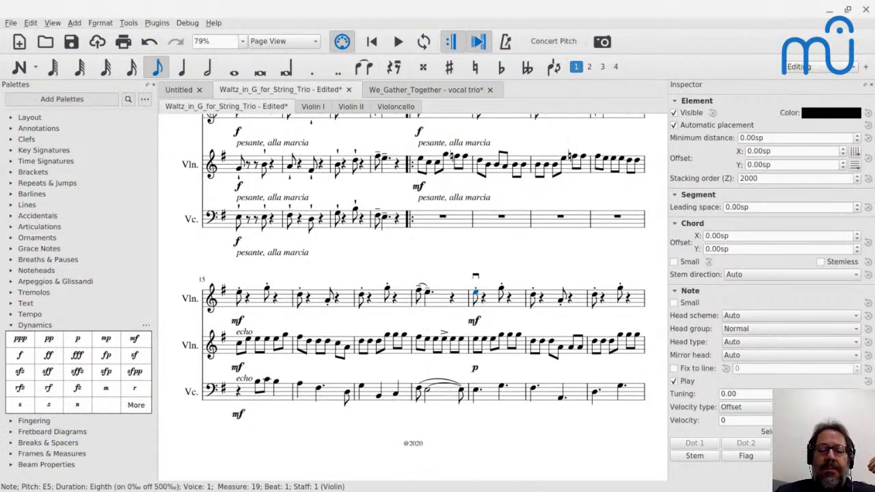
pyautogui.press('space')
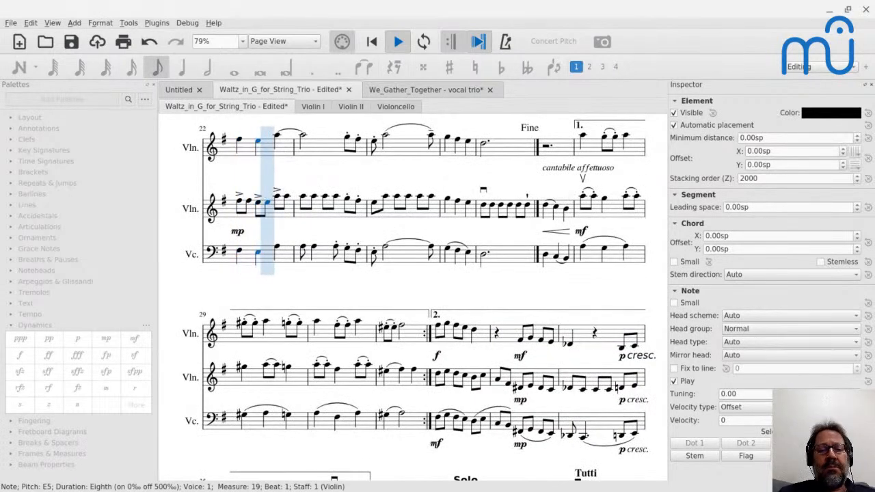
pyautogui.press('space')
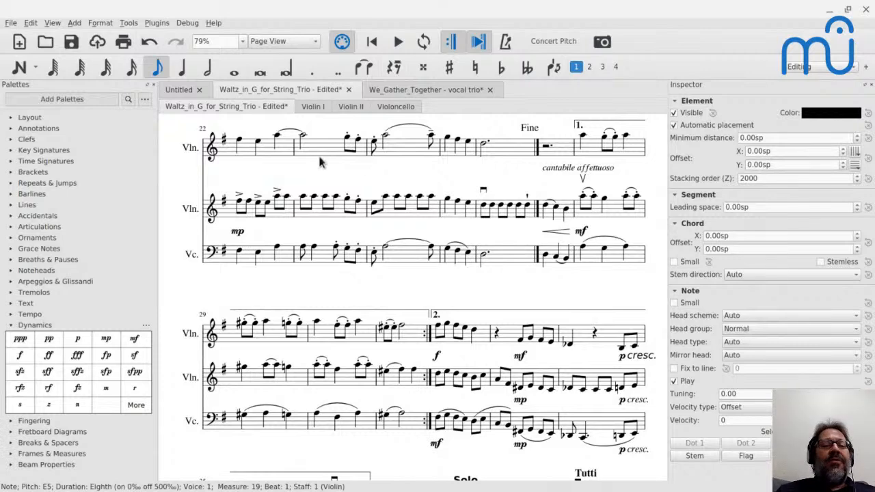
# Examine measure 22 and the second violin's part at measure 11, and consult the original score on musescore.com.
pyautogui.keyDown('shift'); pyautogui.click(246, 146); pyautogui.keyUp('shift')
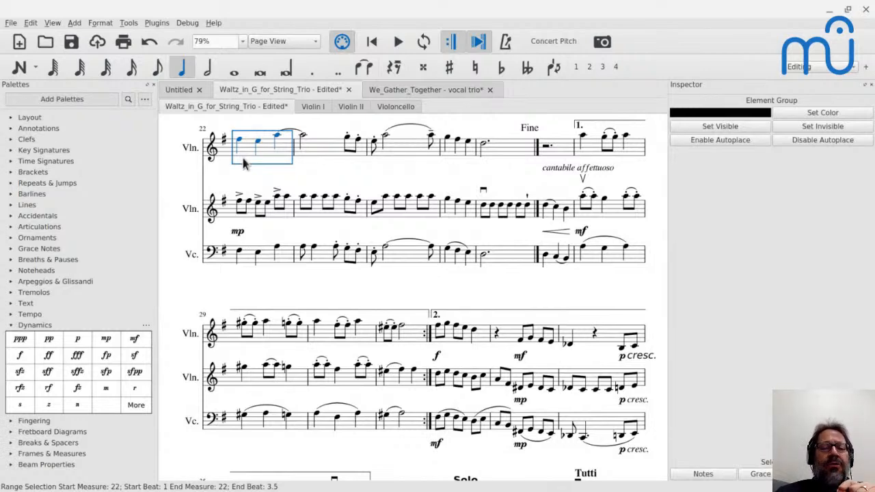
pyautogui.scroll(1, 244, 163)
pyautogui.press('Home')
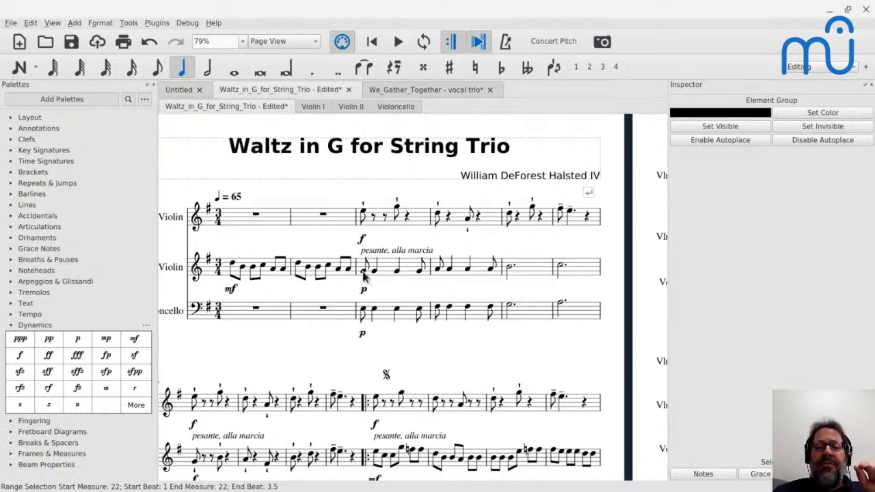
pyautogui.scroll(-3, 381, 377)
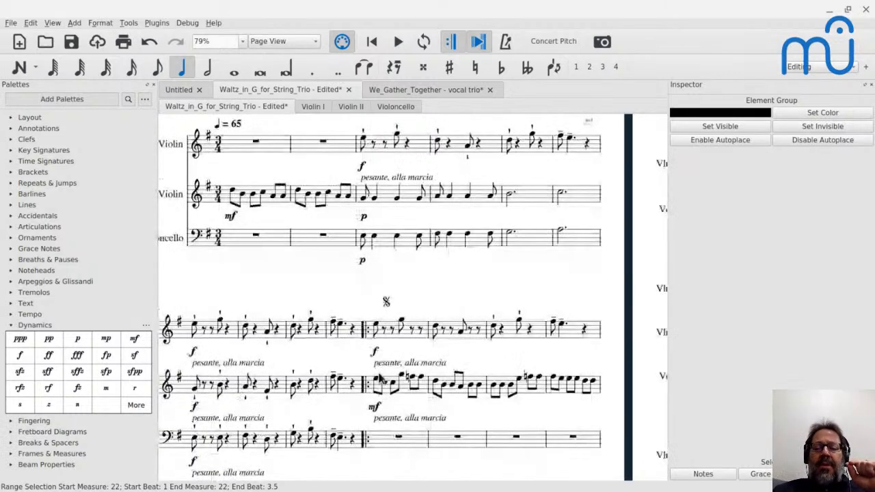
pyautogui.click(378, 385)
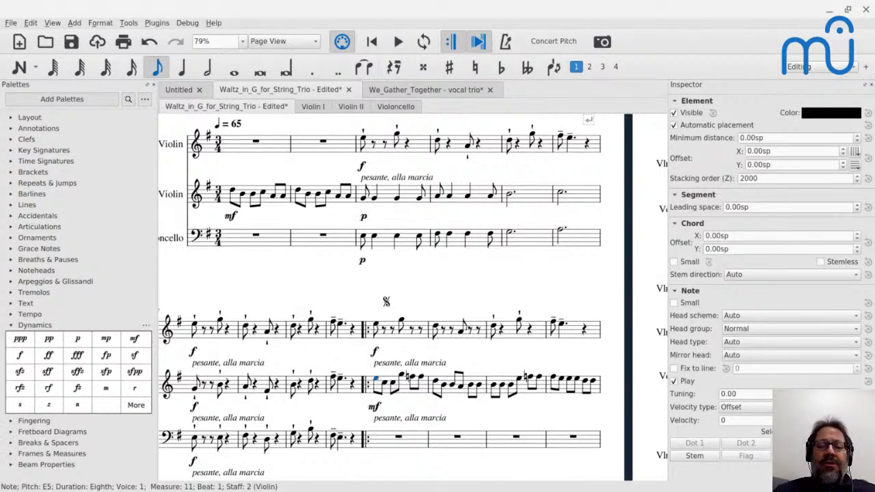
pyautogui.hotkey('alt', 'Tab')
pyautogui.hotkey('alt', 'Tab')
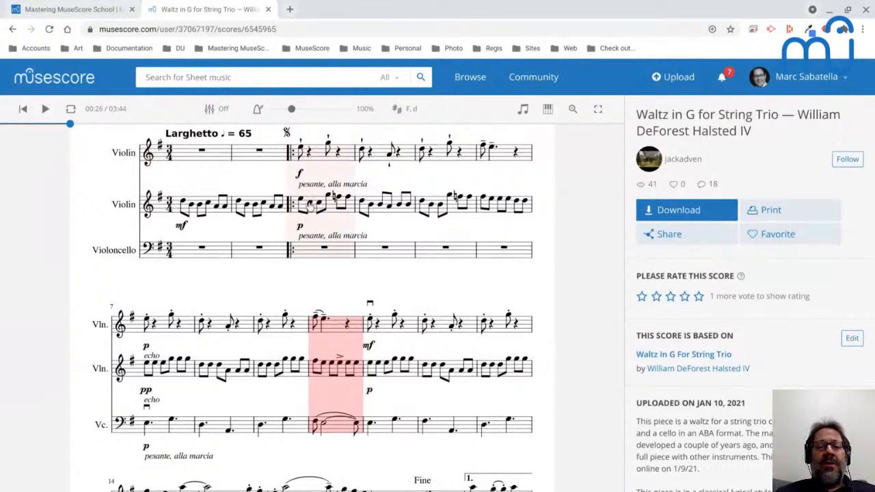
pyautogui.hotkey('alt', 'Tab')
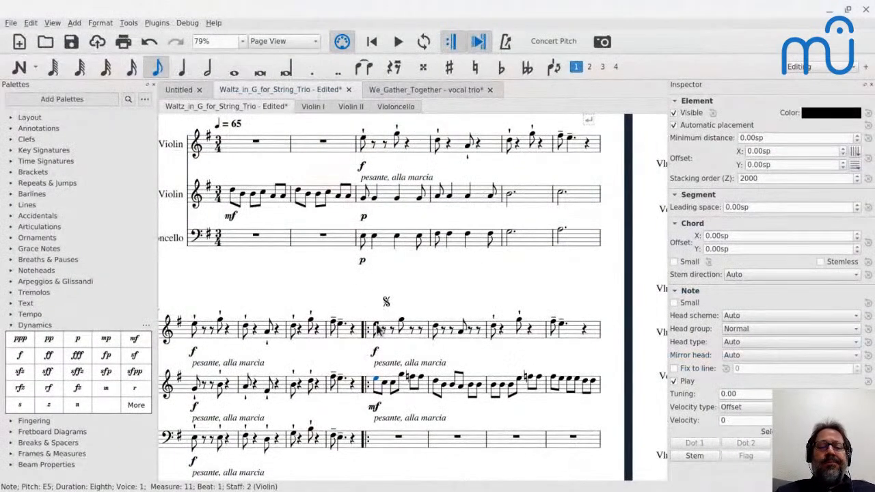
# Play the score from measure 11, and audition the second violin's second and third notes in measures 11 and 12.
pyautogui.press('space')
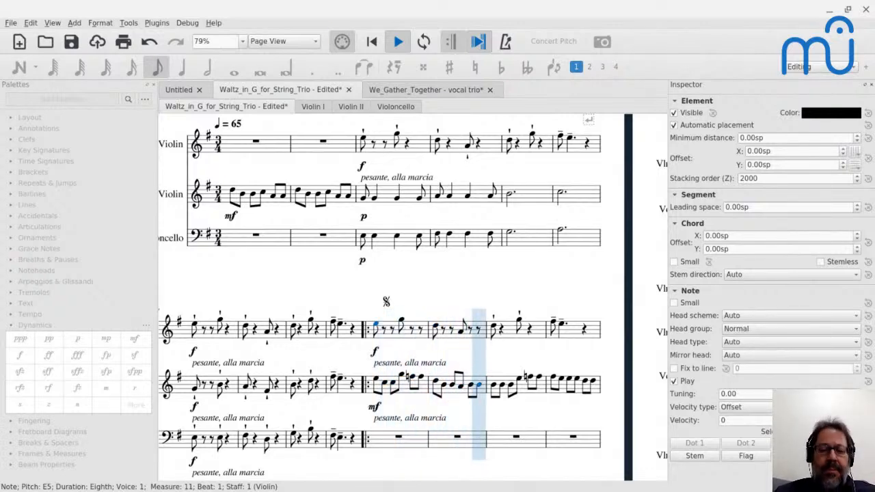
pyautogui.press('space')
pyautogui.click(385, 385)
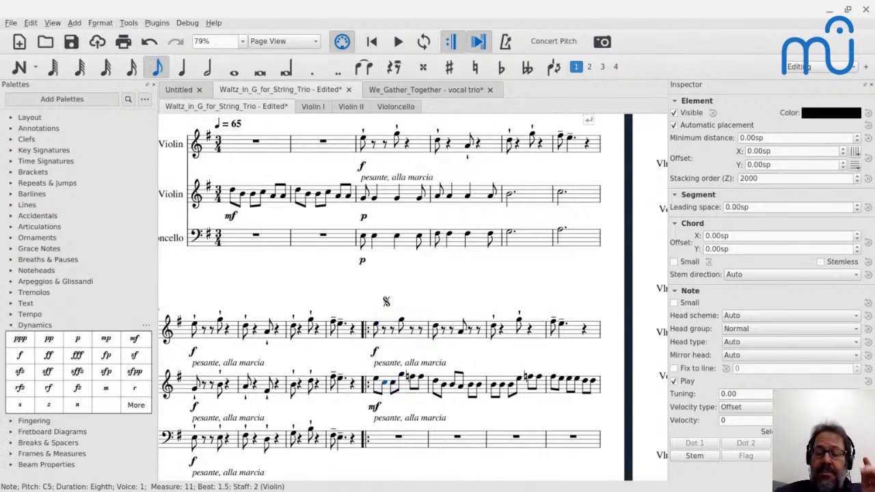
pyautogui.press('Right')
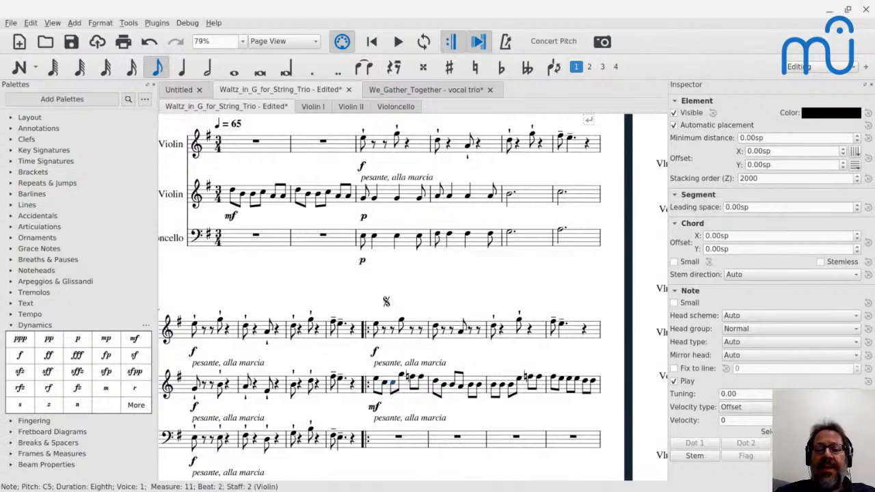
pyautogui.click(445, 385)
pyautogui.press('Right')
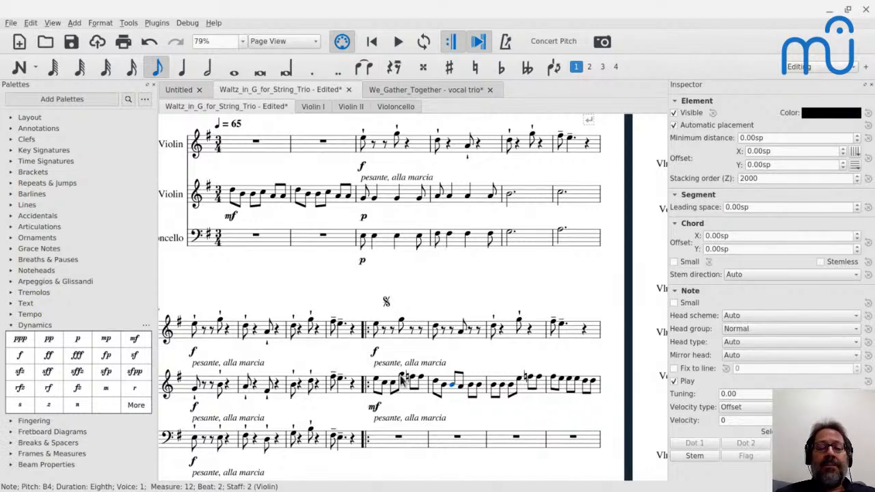
# Audition the second violin's notes in measure 11 up to the F natural, and those leading to the F natural in measure 13.
pyautogui.click(376, 380)
pyautogui.press('Right')
pyautogui.press('Right')
pyautogui.press('Right')
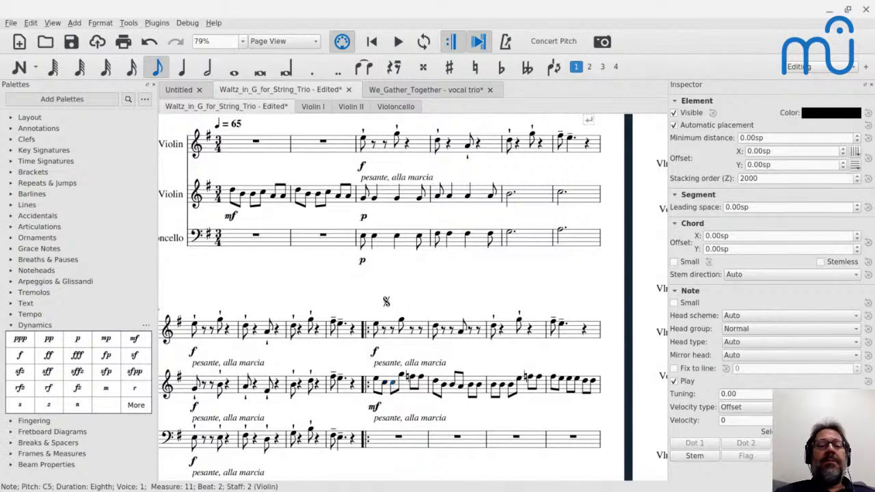
pyautogui.press('Right')
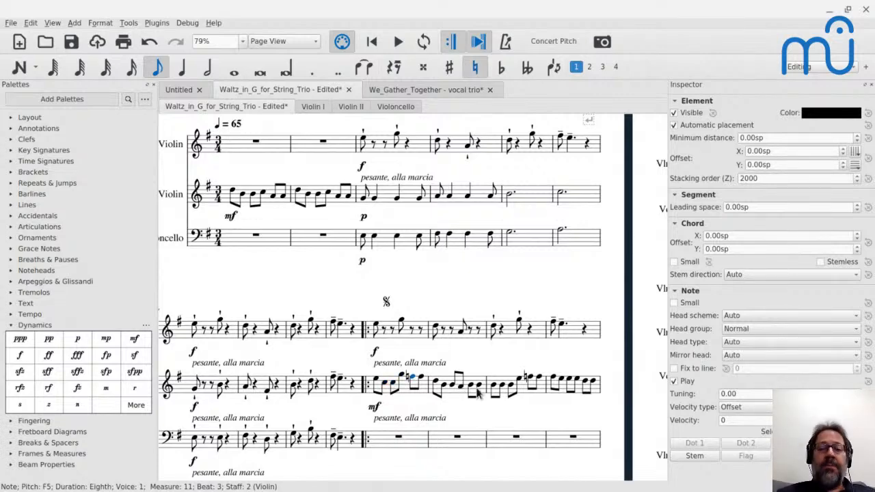
pyautogui.click(519, 381)
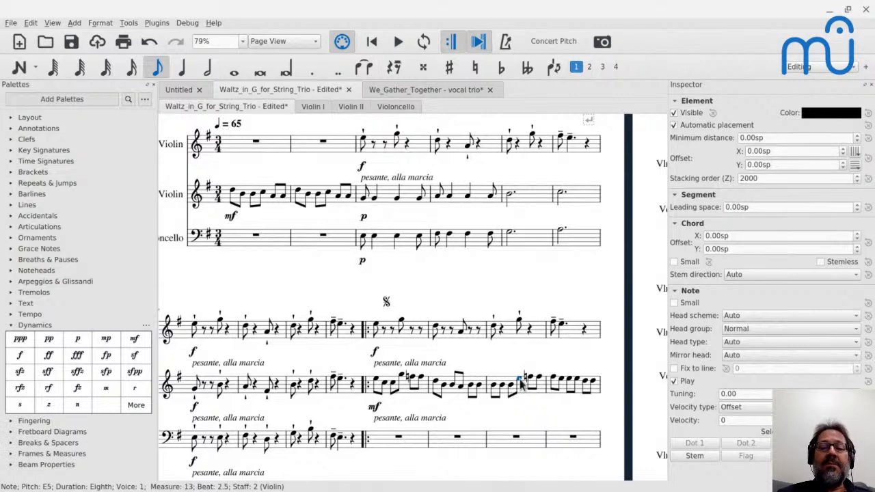
pyautogui.press('Right')
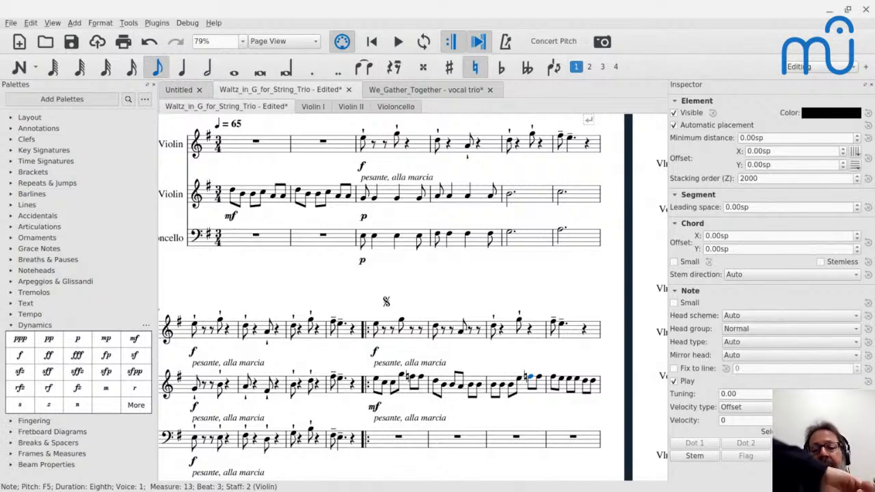
# Lower the second violin's second note in measure 11 to G4.
pyautogui.click(402, 323)
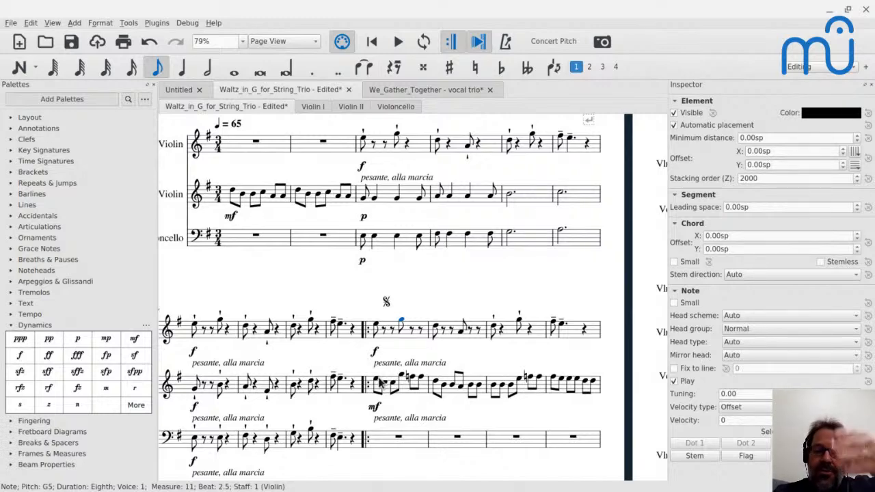
pyautogui.click(386, 386)
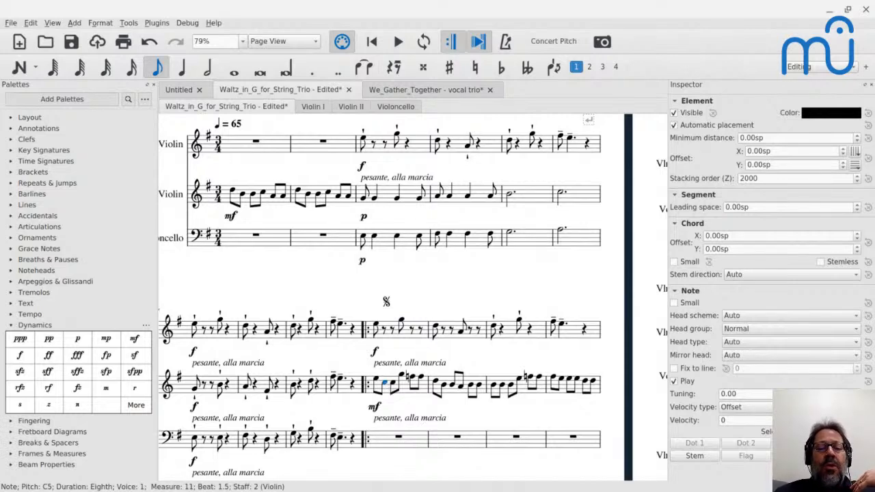
pyautogui.press('Down')
pyautogui.press('Down')
pyautogui.press('Down')
pyautogui.press('Down')
pyautogui.press('Down')
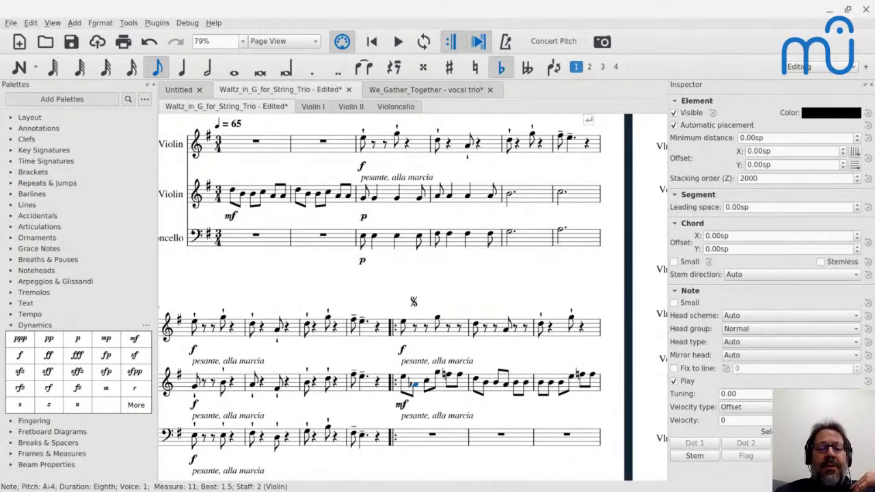
# Lower the second violin's first note in measure 11 to C5.
pyautogui.press('Left')
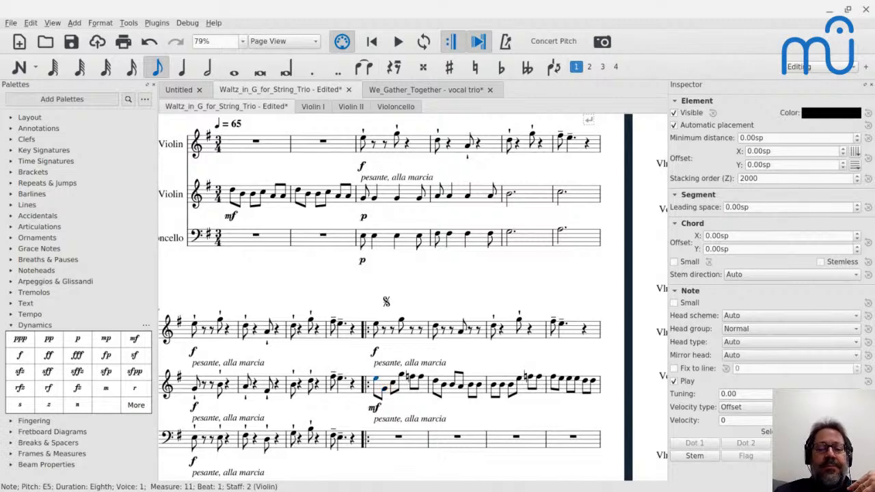
pyautogui.press('Down')
pyautogui.press('Down')
pyautogui.press('Down')
pyautogui.press('Down')
pyautogui.press('Down')
pyautogui.press('Down')
pyautogui.press('Down')
pyautogui.press('Down')
pyautogui.press('Down')
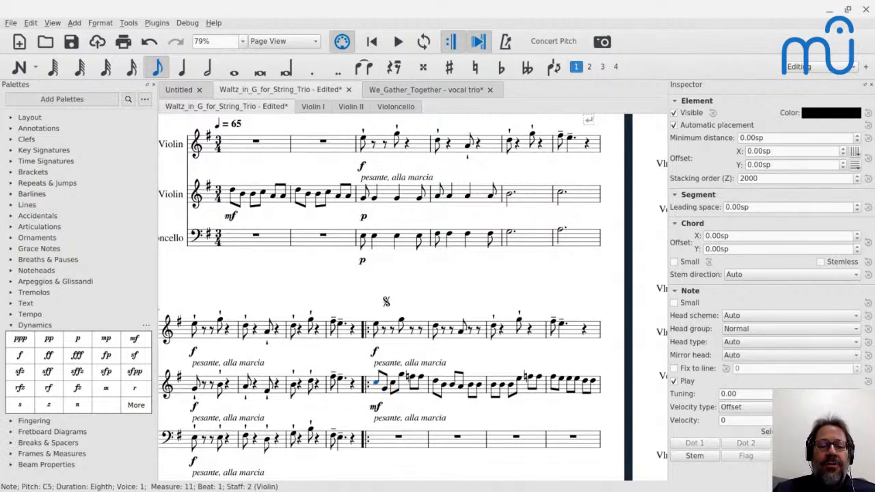
# Rewrite the second violin's measure 11 as eighth notes alternating between G4 and B4.
pyautogui.press('Right')
pyautogui.press('Up')
pyautogui.press('Up')
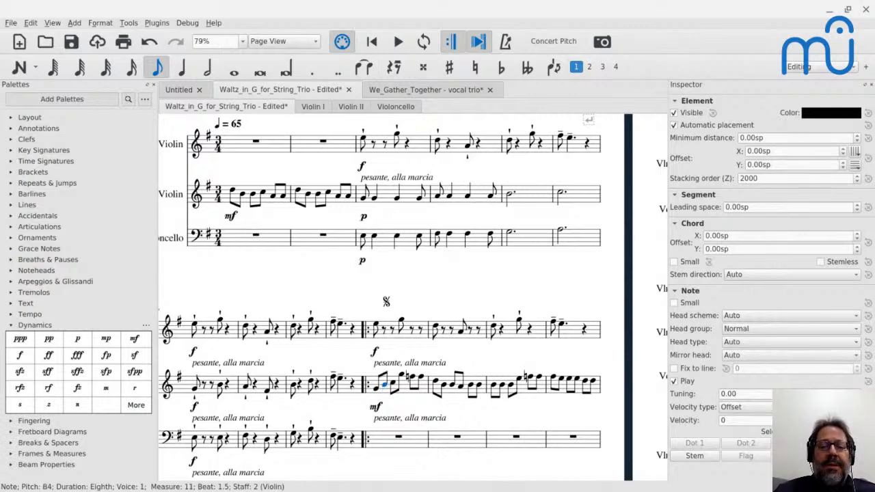
pyautogui.press('Right')
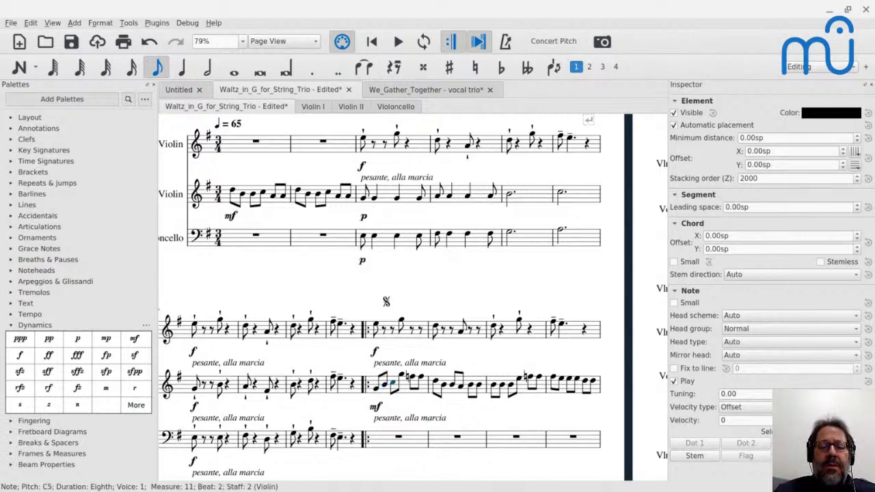
pyautogui.press('n')
pyautogui.press('g')
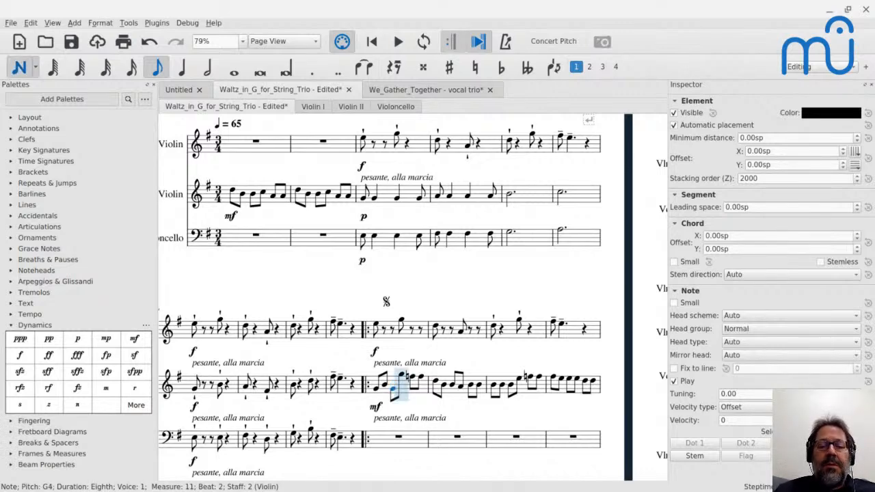
pyautogui.press('c')
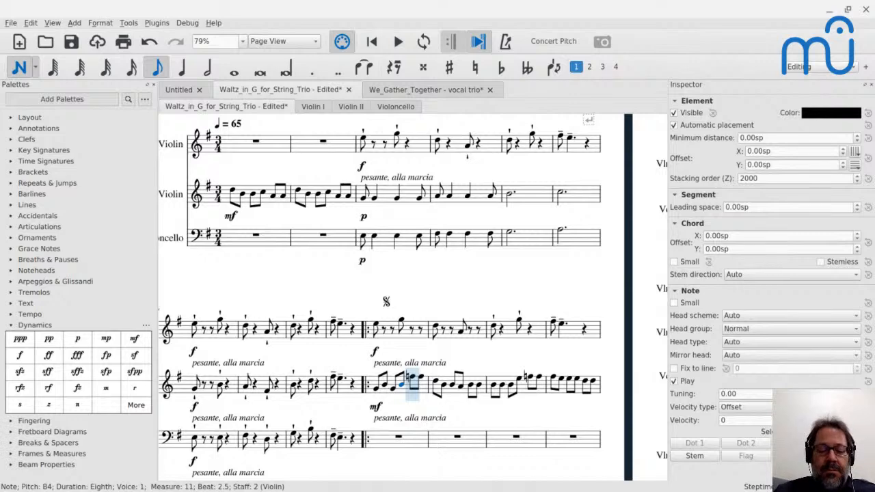
pyautogui.press('g')
pyautogui.press('b')
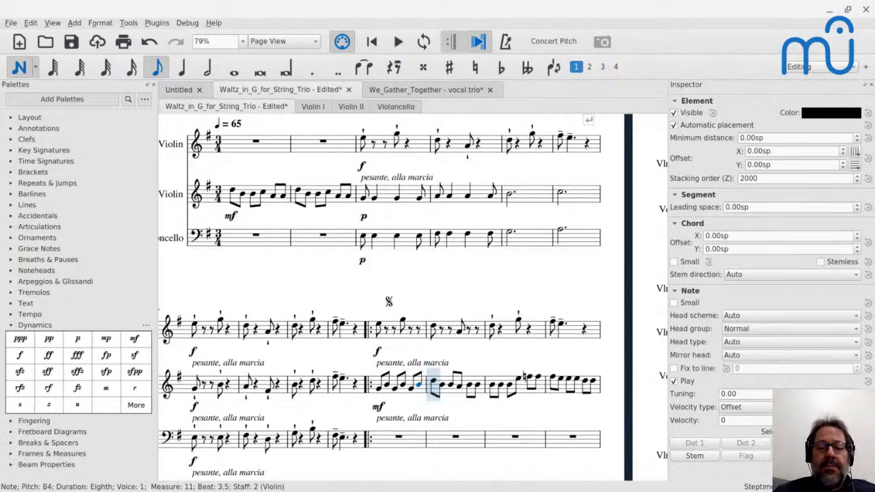
# Replace the second violin's notes in measure 12 with eighth notes alternating between F♯4 and A4.
pyautogui.press('f')
pyautogui.press('a')
pyautogui.press('f')
pyautogui.press('a')
pyautogui.press('f')
pyautogui.press('a')
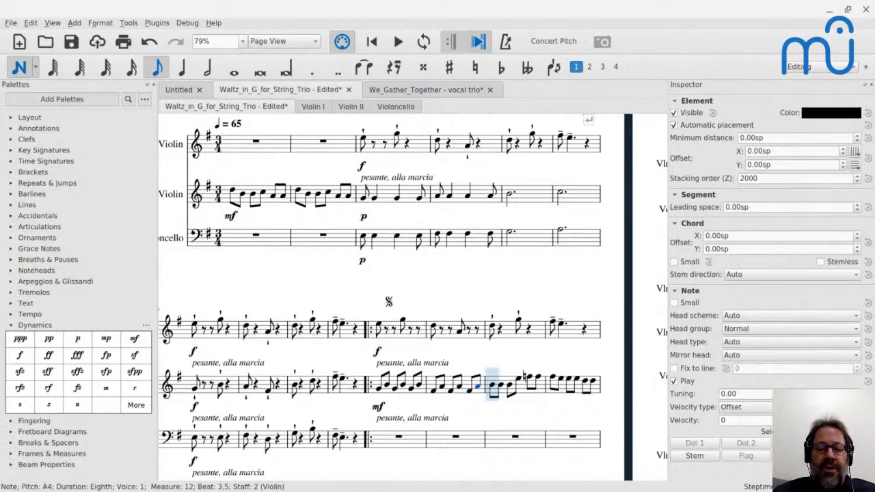
# Replace the second violin's notes in measure 13 with eighth notes alternating between G4 and B4.
pyautogui.press('g')
pyautogui.press('b')
pyautogui.press('g')
pyautogui.press('b')
pyautogui.press('g')
pyautogui.press('b')
pyautogui.press('Escape')
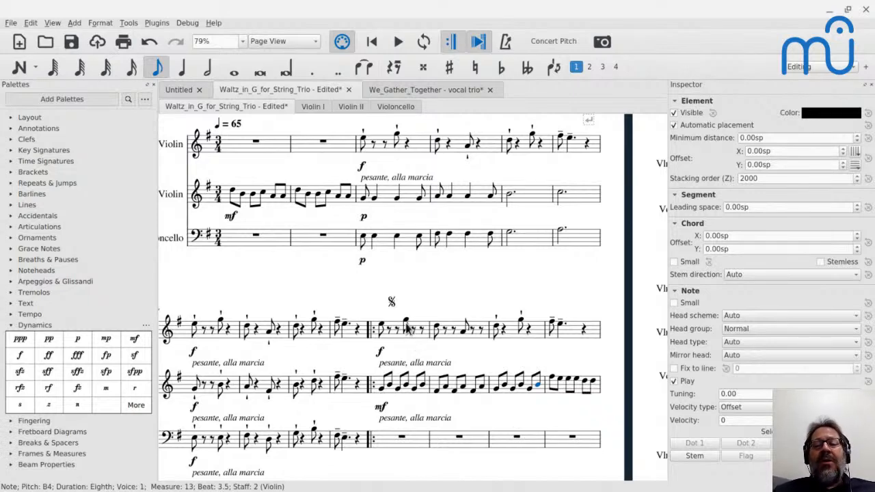
# Play the score from the second violin's first note in measure 11 to hear the alternating pattern.
pyautogui.click(381, 389)
pyautogui.press('space')
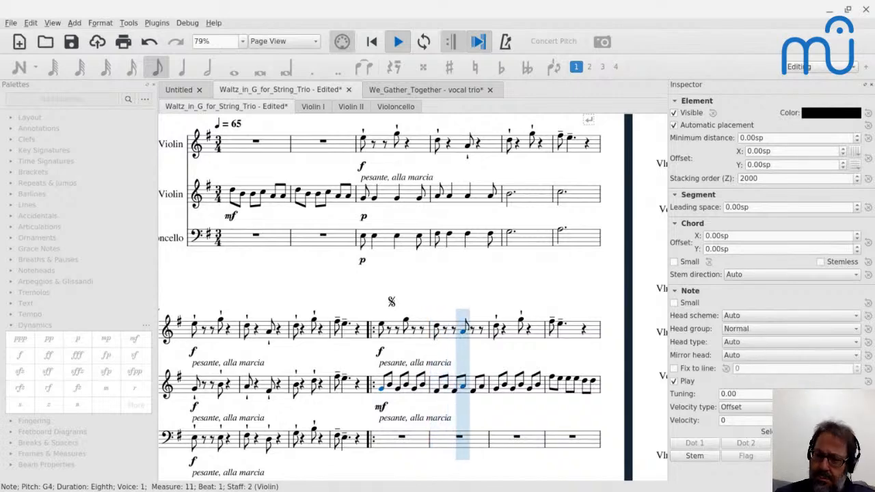
pyautogui.press('space')
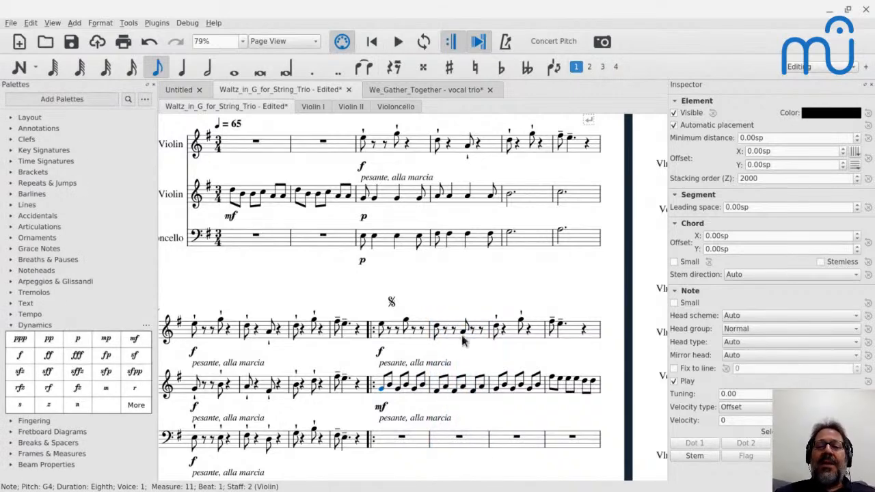
# Lower the second violin's fourth note in measure 12 to D4.
pyautogui.click(465, 388)
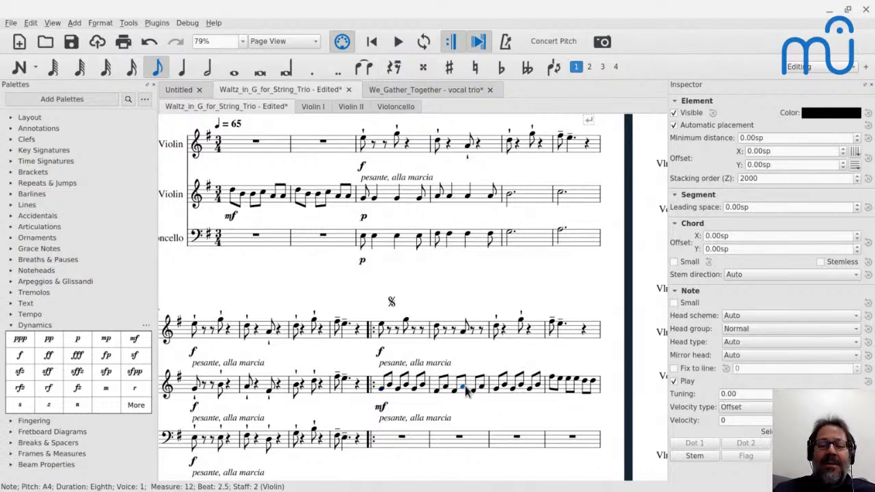
pyautogui.press('Down')
pyautogui.press('Down')
pyautogui.press('Down')
pyautogui.press('Down')
pyautogui.press('Down')
pyautogui.press('Down')
pyautogui.press('Down')
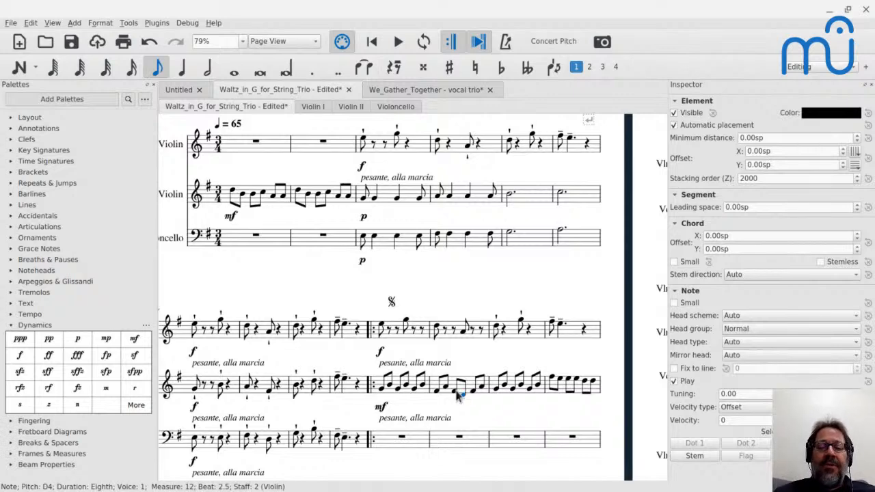
# Play the score from measure 11 through measure 13 to hear the second violin with the lowered note.
pyautogui.click(386, 387)
pyautogui.press('space')
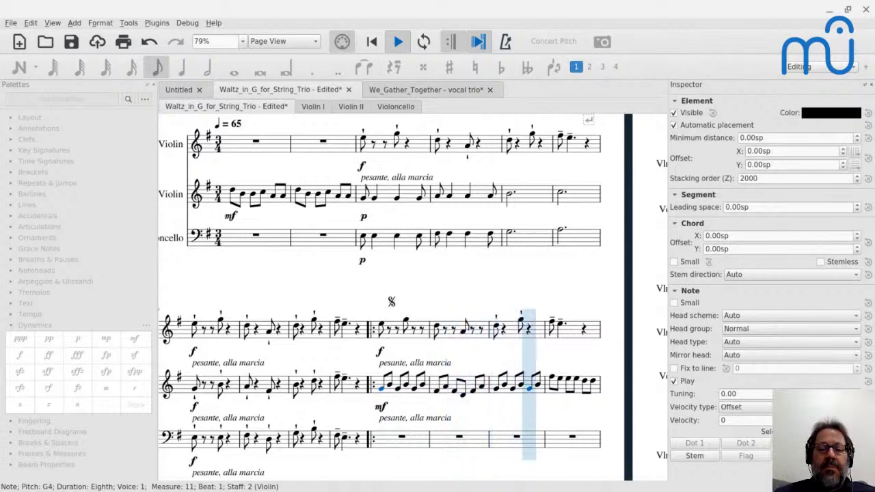
pyautogui.press('space')
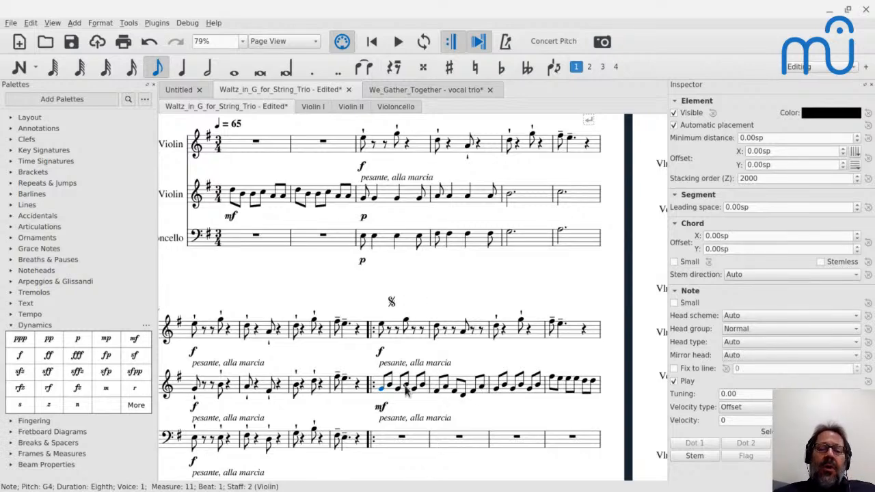
# Examine the second violin's repeated-note pattern in measure 19 and audition its first note.
pyautogui.scroll(-5, 369, 345)
pyautogui.hscroll(1, 316, 362)
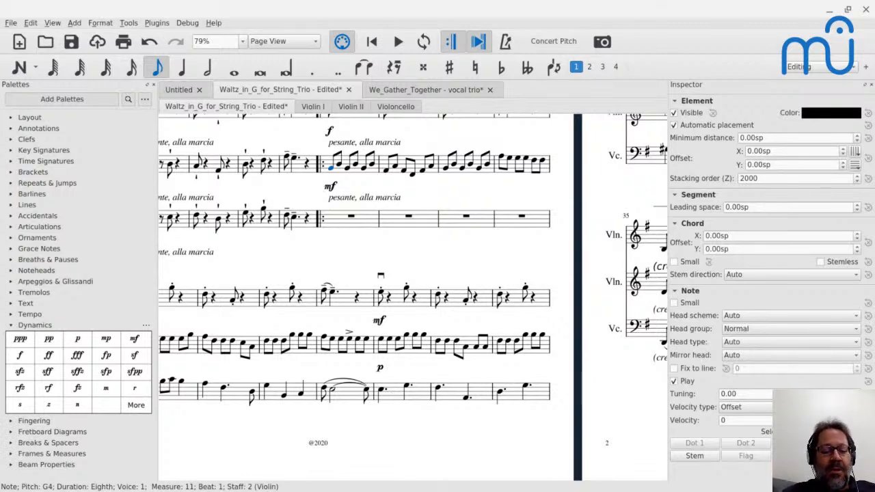
pyautogui.click(383, 343)
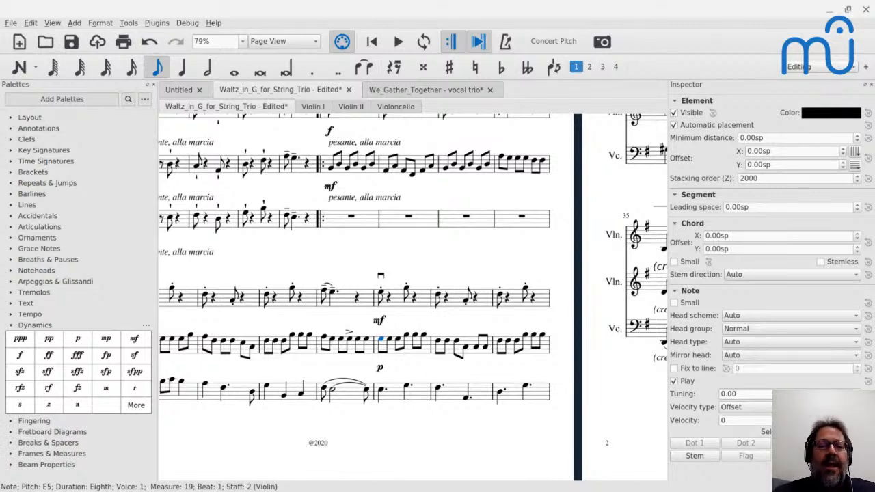
# View the published Waltz in G score in the browser and read the YouTube Live chat, ending back in MuseScore.
pyautogui.hotkey('alt', 'Tab')
pyautogui.hotkey('alt', 'Tab')
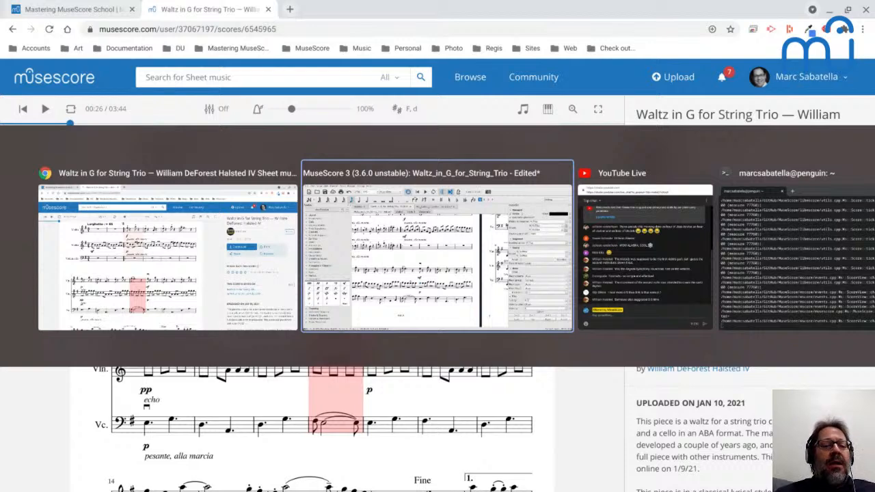
pyautogui.hotkey('alt', 'Tab')
pyautogui.hotkey('alt', 'Tab')
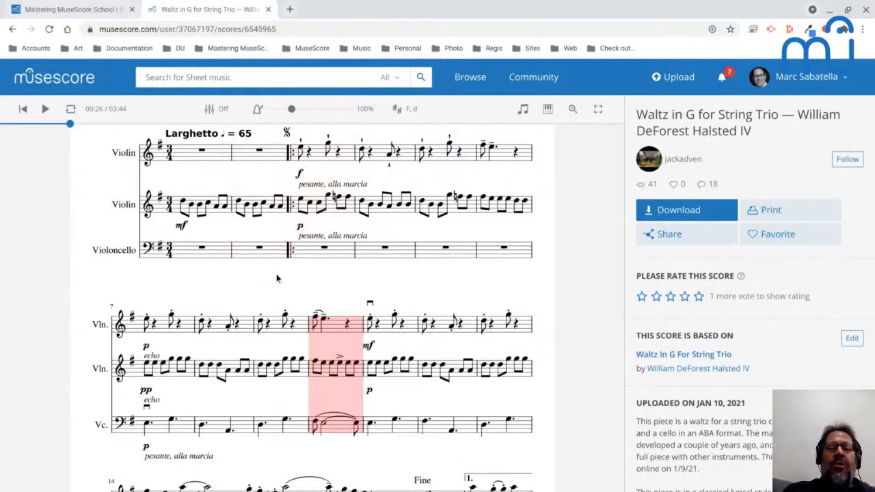
pyautogui.hotkey('alt', 'Tab')
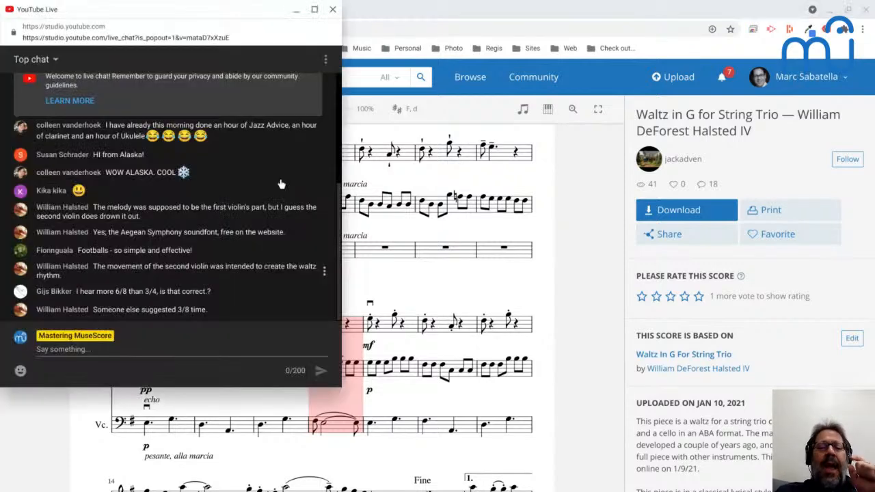
pyautogui.hotkey('alt', 'Tab')
pyautogui.press('Tab')
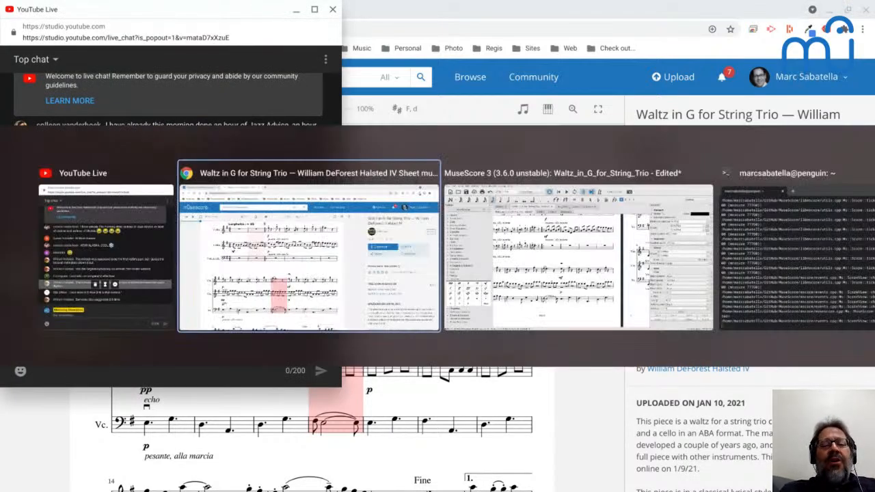
pyautogui.press('Escape')
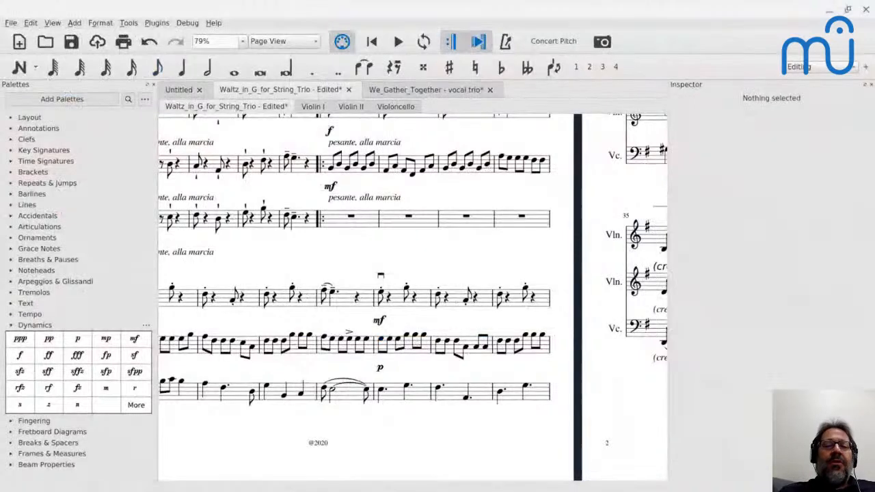
# Play the score from the second violin's first note in measure 3 to hear the syncopated accompaniment.
pyautogui.scroll(3, 301, 156)
pyautogui.scroll(2, 301, 156)
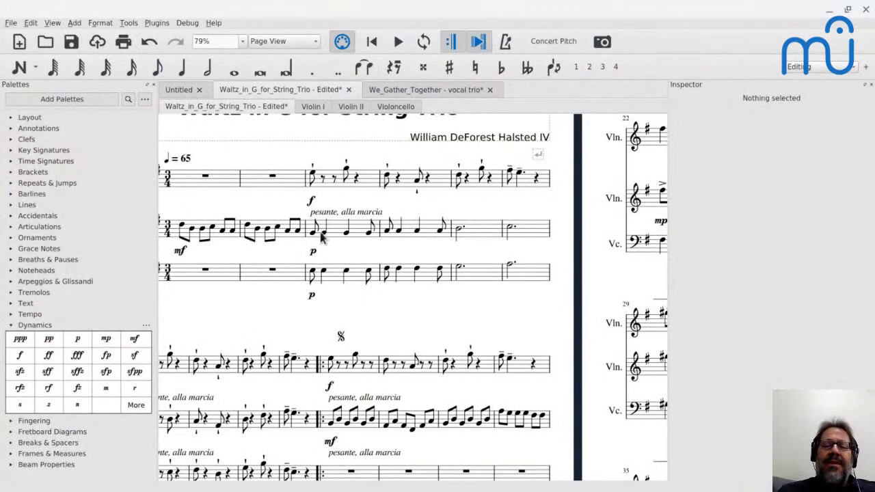
pyautogui.click(314, 233)
pyautogui.press('space')
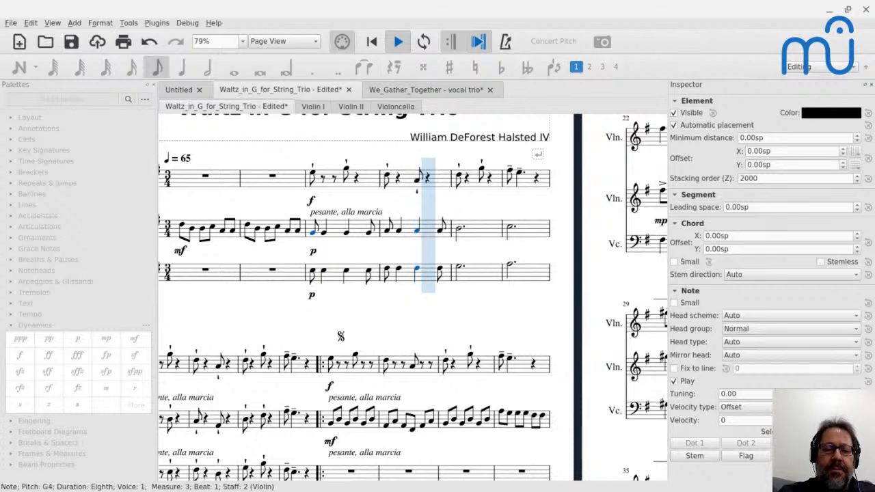
pyautogui.press('space')
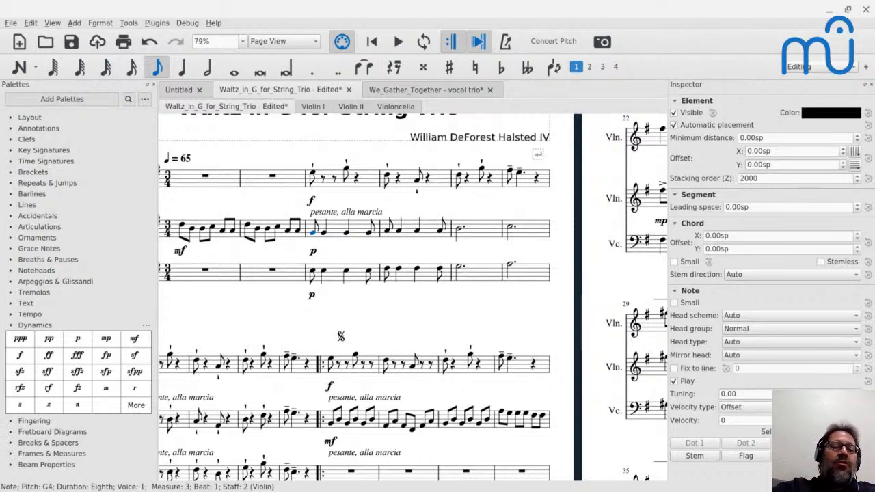
# Change the cello's rhythm in measure 3 to three quarter notes on E3.
pyautogui.click(312, 274)
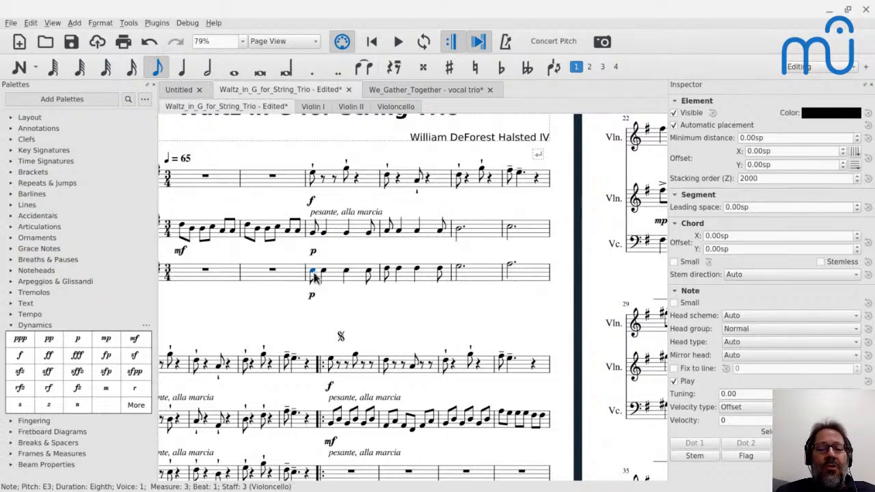
pyautogui.press('5')
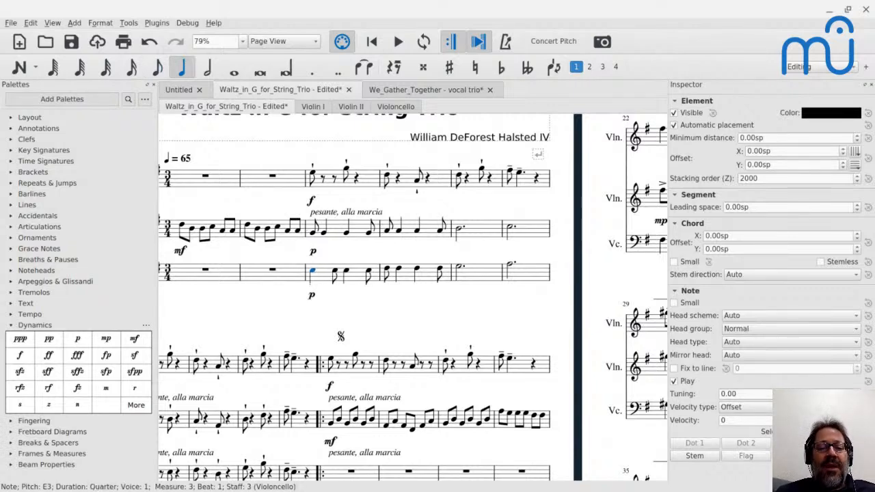
pyautogui.press('Right')
pyautogui.press('5')
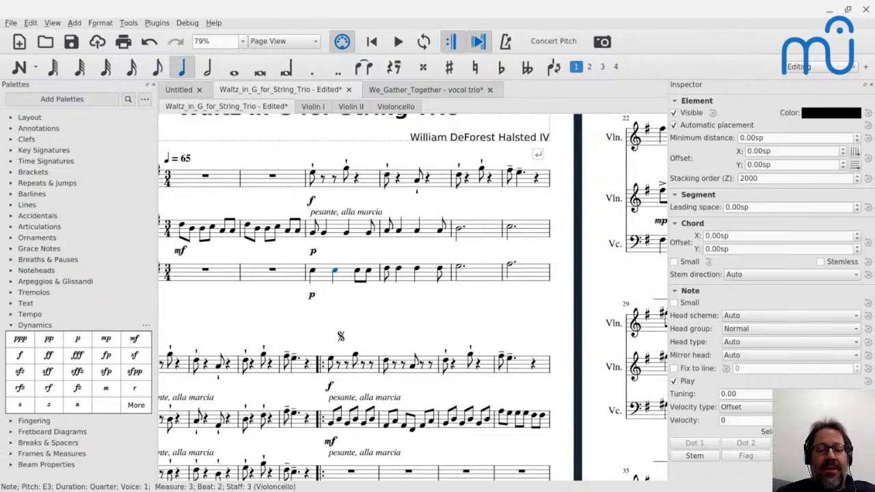
pyautogui.press('Right')
pyautogui.press('5')
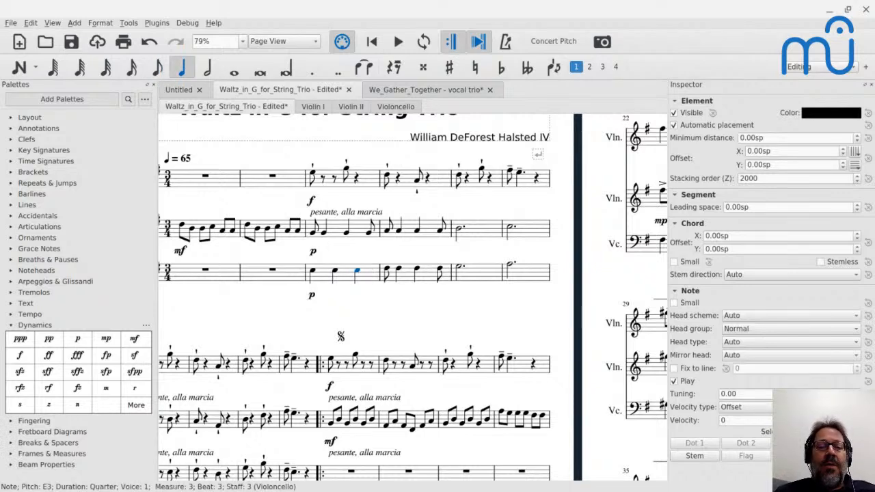
pyautogui.press('Escape')
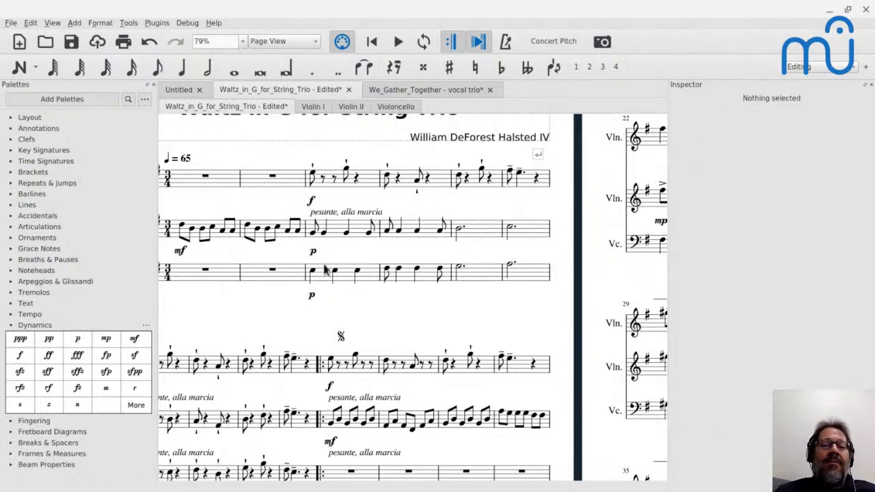
# Play measure 3 to hear the cello's quarter notes against the second violin.
pyautogui.click(313, 234)
pyautogui.press('space')
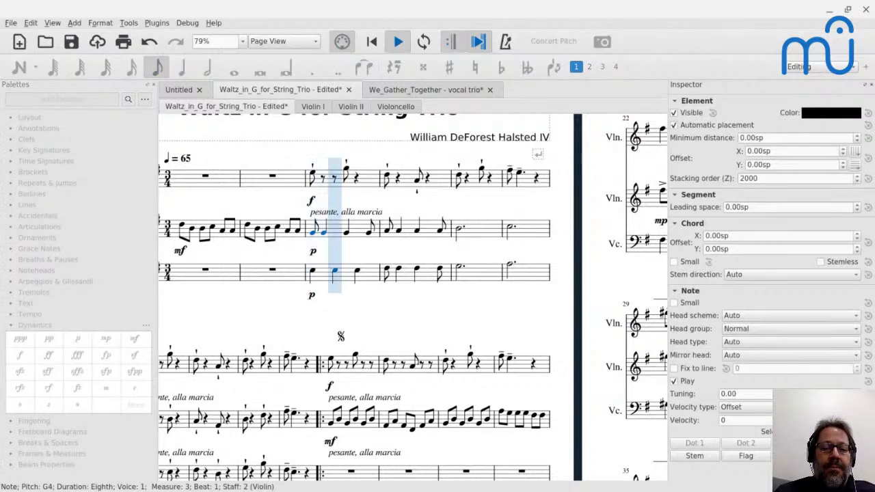
pyautogui.press('space')
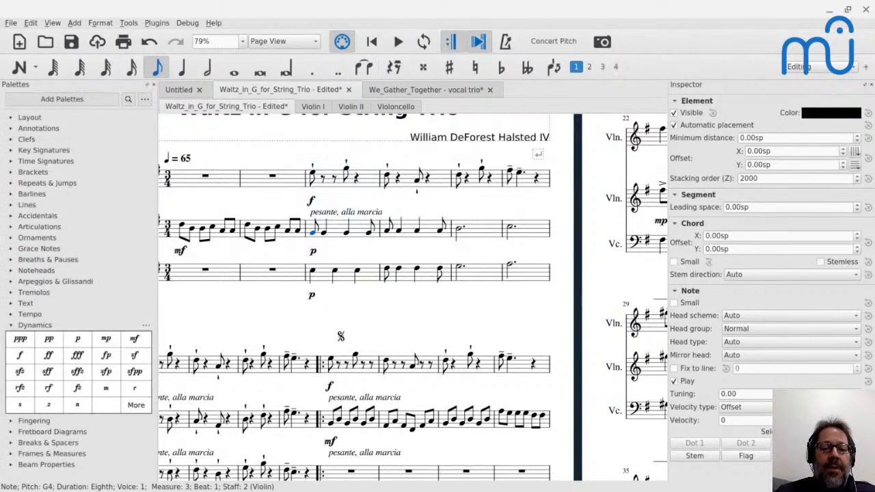
# Change the cello's rhythm in measure 4 to three quarter notes on F♯3.
pyautogui.click(387, 270)
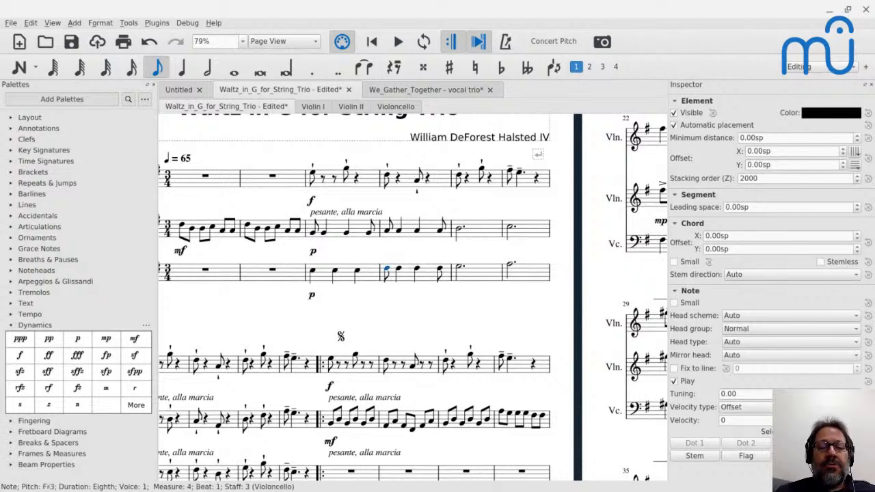
pyautogui.press('5')
pyautogui.press('Right')
pyautogui.press('5')
pyautogui.press('Right')
pyautogui.press('5')
pyautogui.press('Escape')
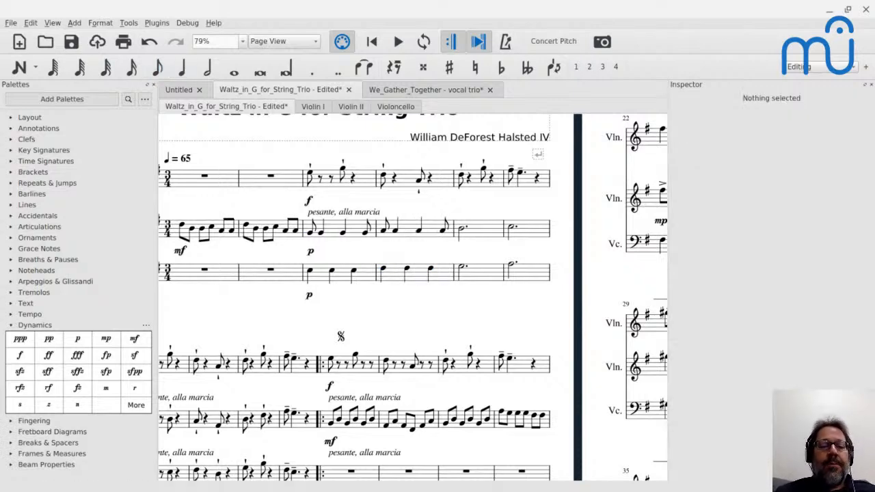
# Play the score from measure 3 to hear the cello's quarter-note rhythm in measures 3 and 4.
pyautogui.click(312, 231)
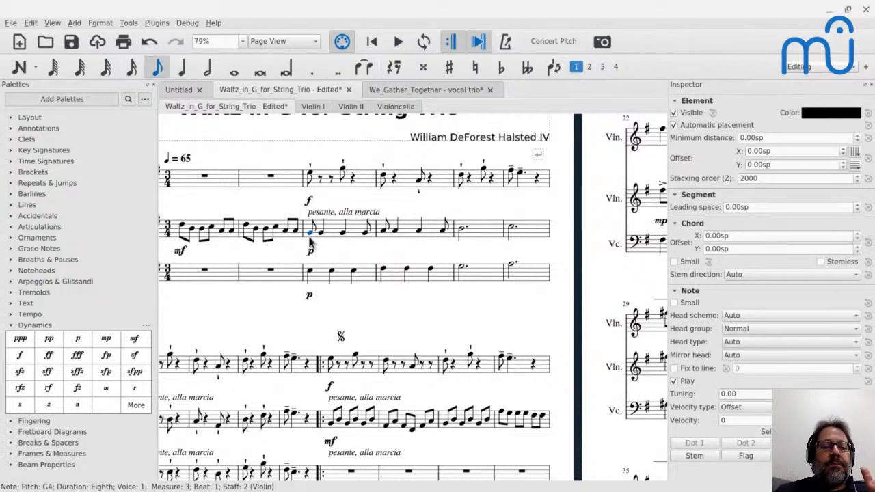
pyautogui.press('space')
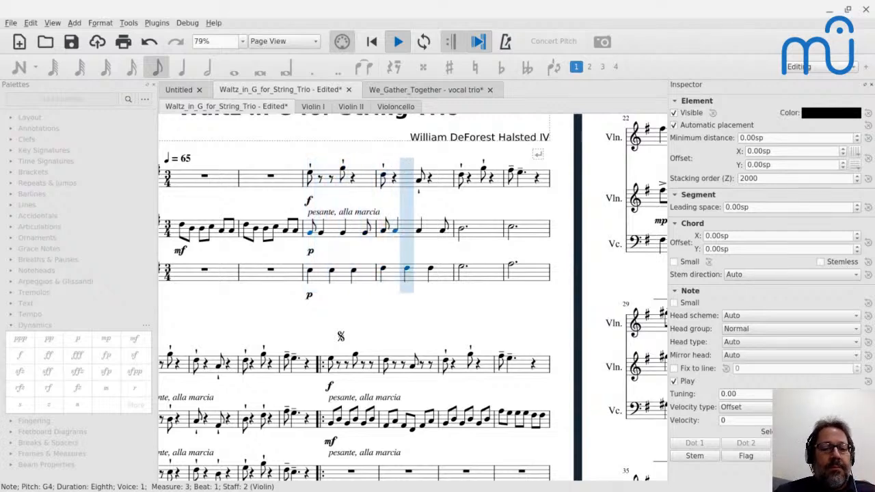
pyautogui.press('space')
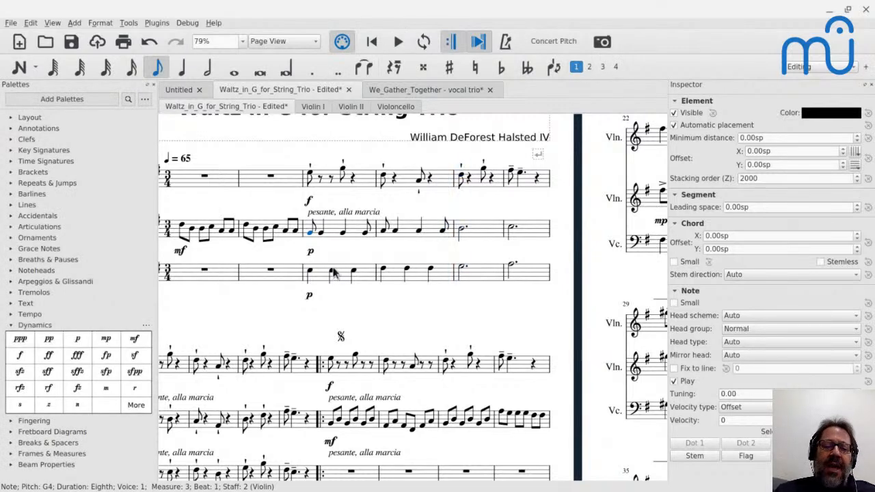
# Rewrite the second violin's measure 3 as eighth, quarter, eighth, quarter, all on G4.
pyautogui.click(344, 169)
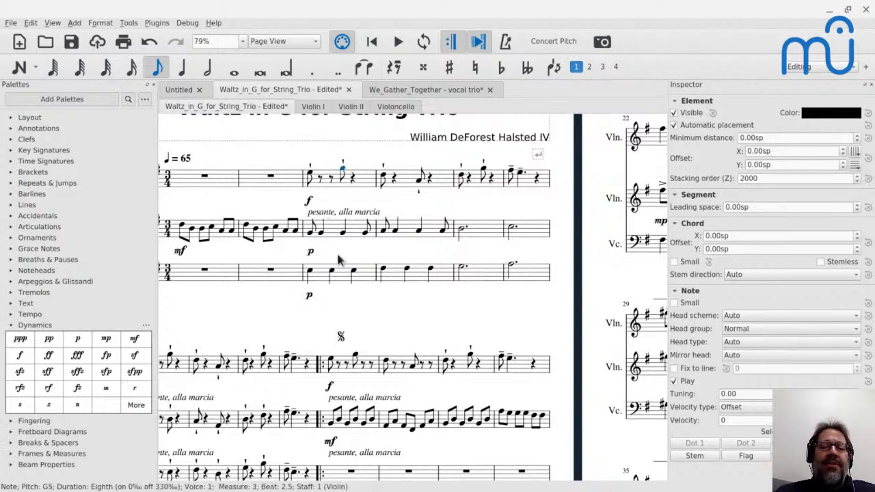
pyautogui.click(343, 234)
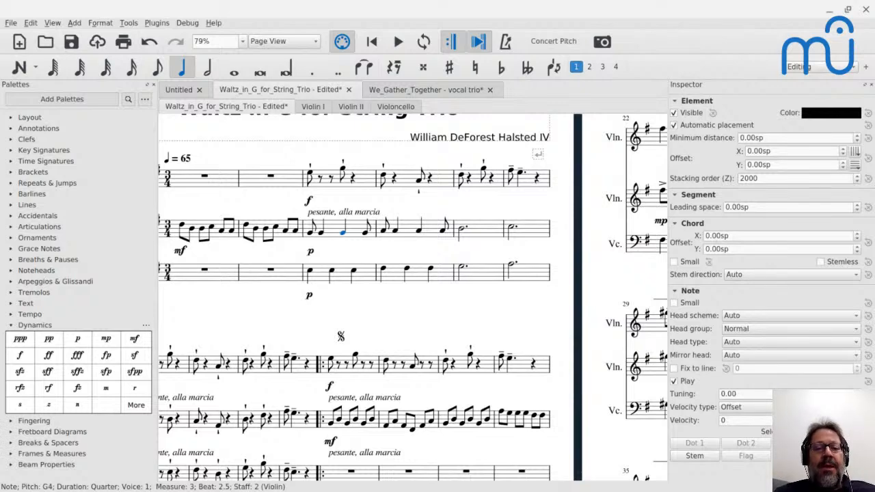
pyautogui.click(311, 232)
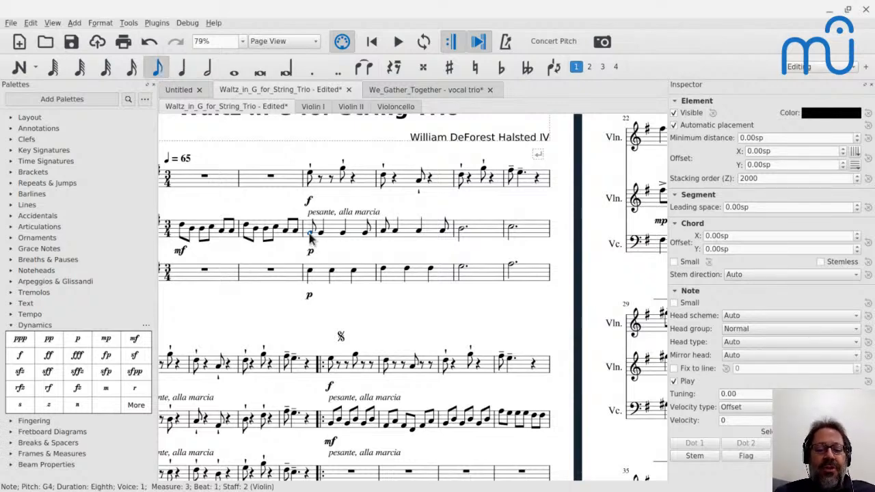
pyautogui.press('n')
pyautogui.press('g')
pyautogui.press('5')
pyautogui.press('g')
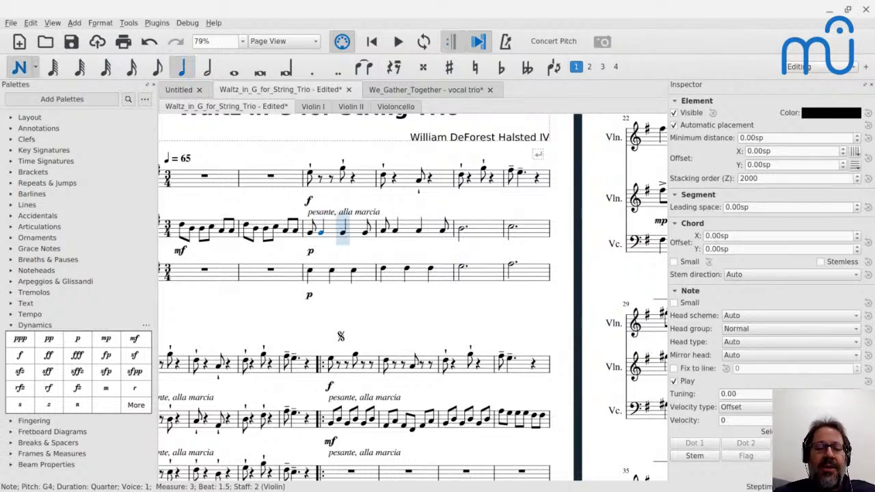
pyautogui.press('4')
pyautogui.press('g')
pyautogui.press('5')
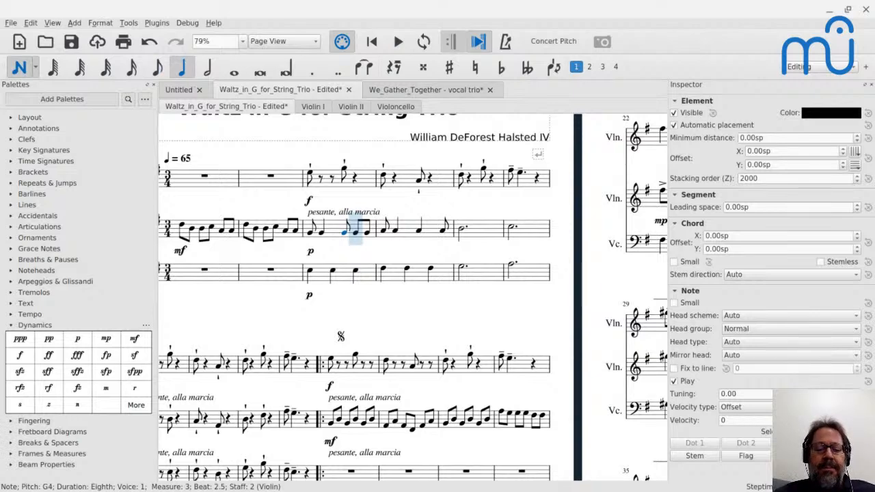
pyautogui.press('g')
pyautogui.press('Escape')
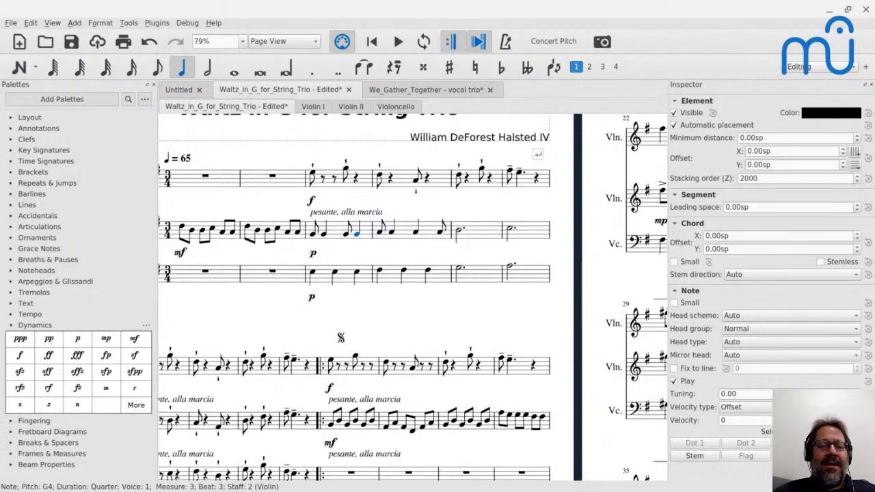
# Rewrite the cello's measure 3 as eighth, quarter, eighth, quarter, all on E3.
pyautogui.click(315, 274)
pyautogui.press('4')
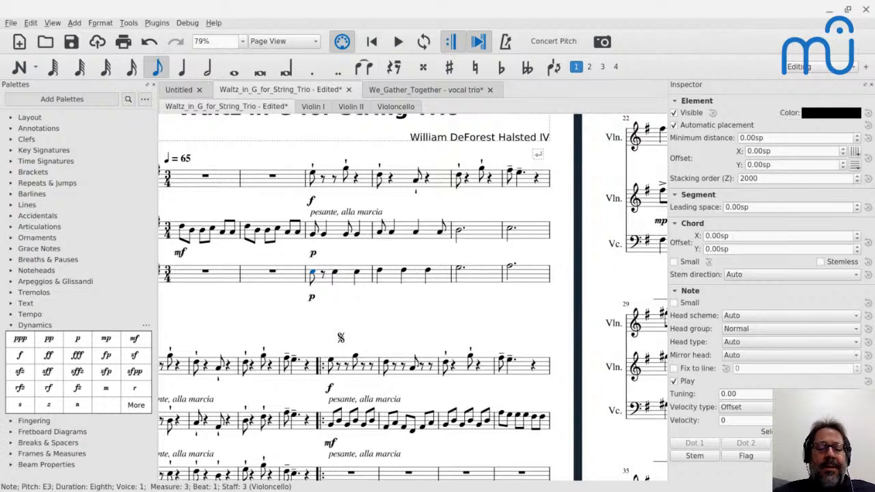
pyautogui.press('5')
pyautogui.press('n')
pyautogui.press('e')
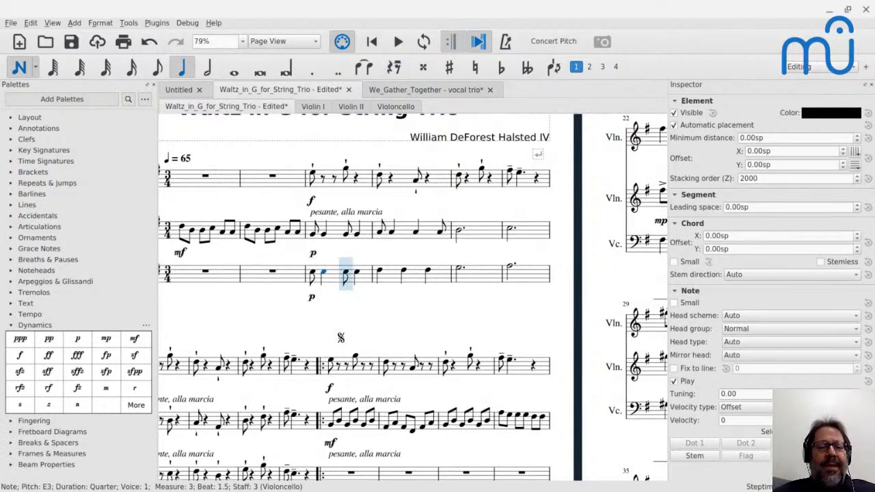
pyautogui.press('Escape')
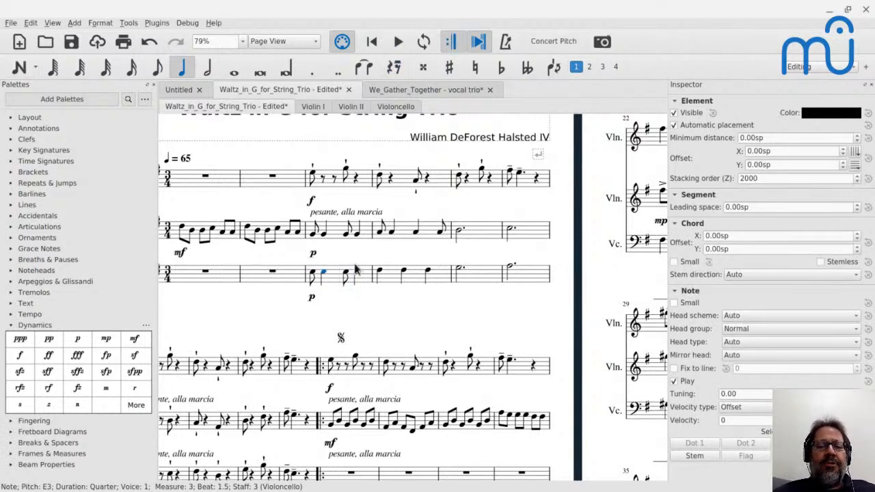
# Change the second half of the second violin's measure 4 to an eighth note followed by a quarter note on A4.
pyautogui.click(418, 233)
pyautogui.press('4')
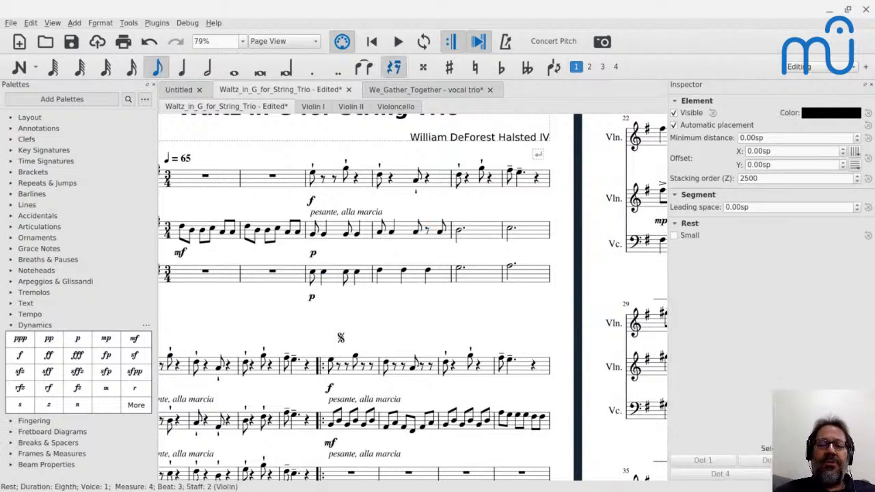
pyautogui.press('5')
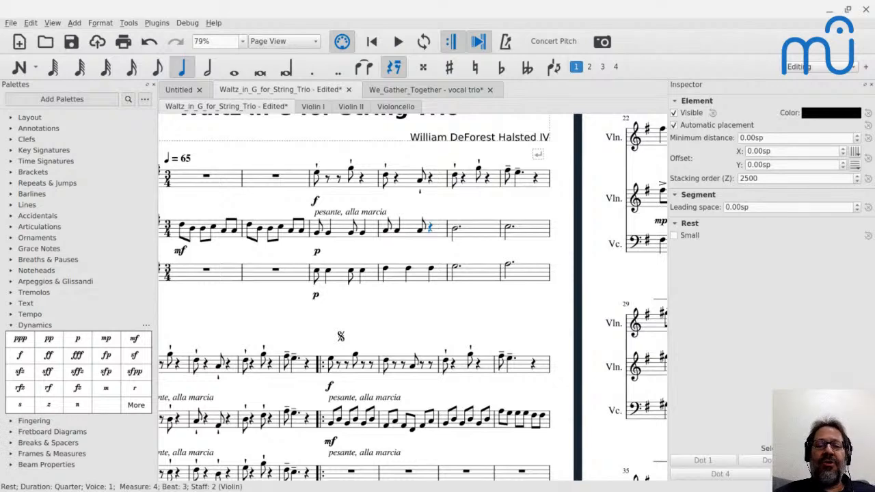
pyautogui.press('a')
pyautogui.press('Escape')
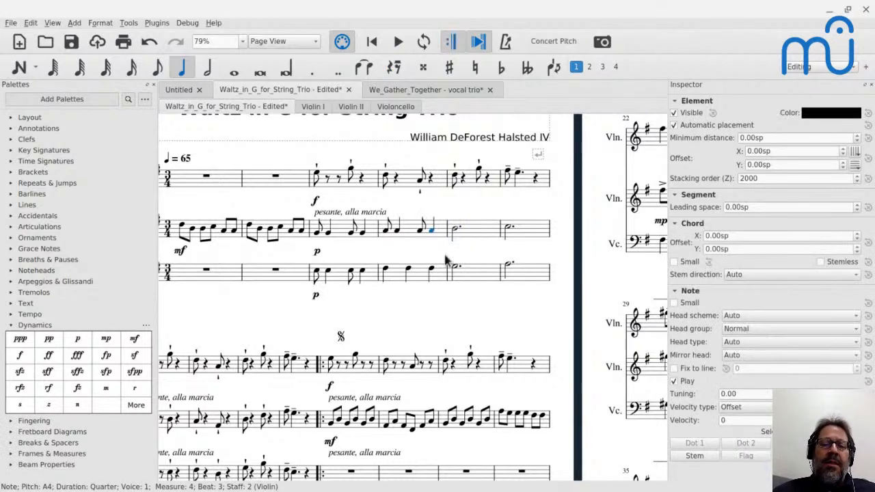
# Rewrite the cello's measure 4 as eighth, quarter, eighth, quarter, all on F♯3.
pyautogui.click(386, 272)
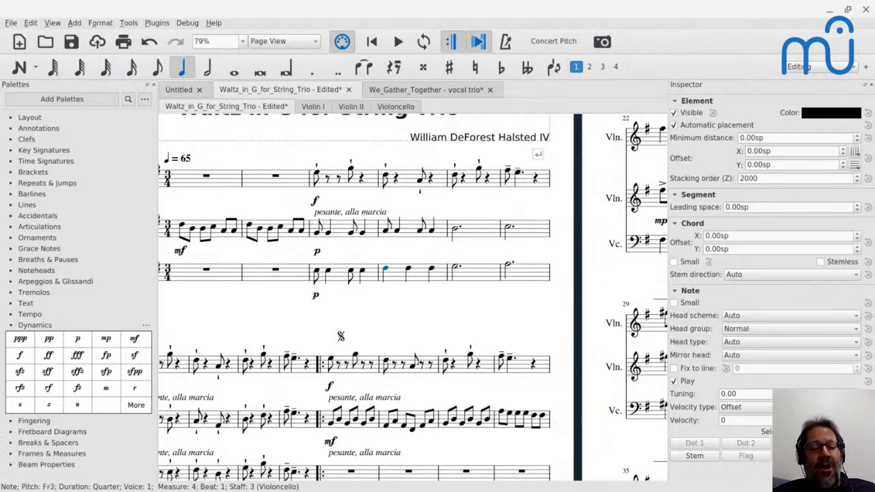
pyautogui.press('4')
pyautogui.press('Right')
pyautogui.press('5')
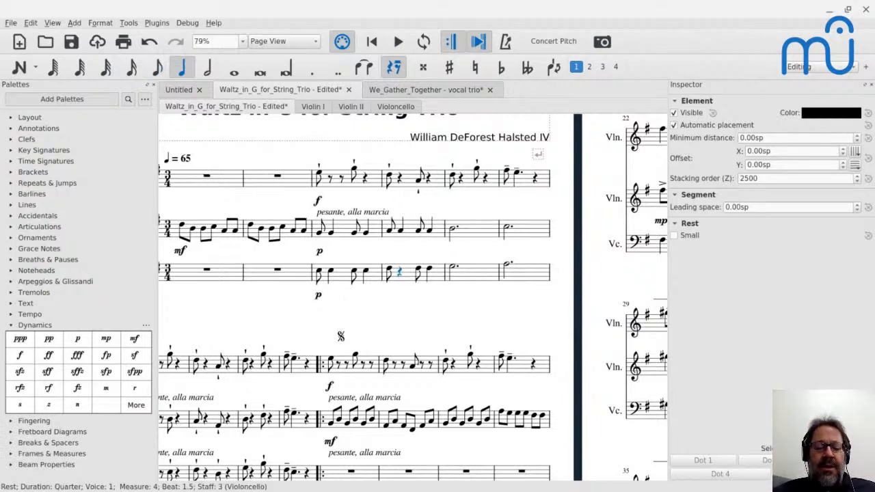
pyautogui.press('f')
pyautogui.press('Escape')
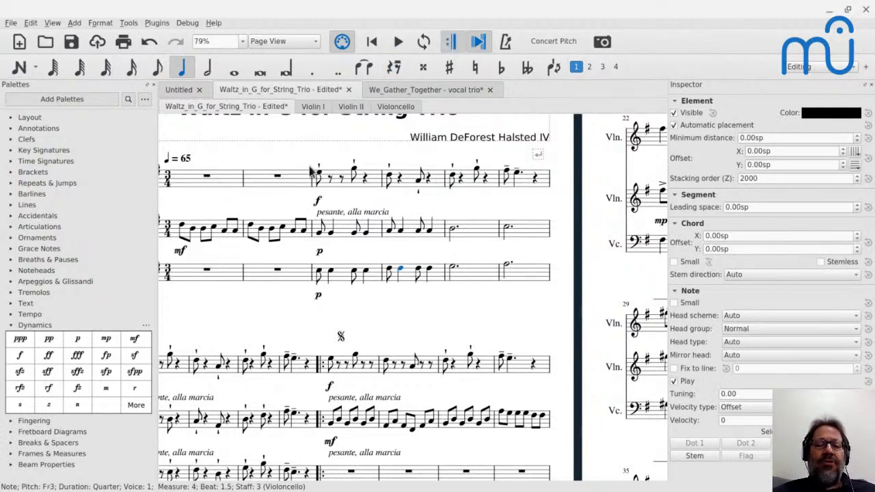
# Play the score twice from measure 3 to hear the eighth–quarter accompaniment under the first violin's melody.
pyautogui.click(319, 235)
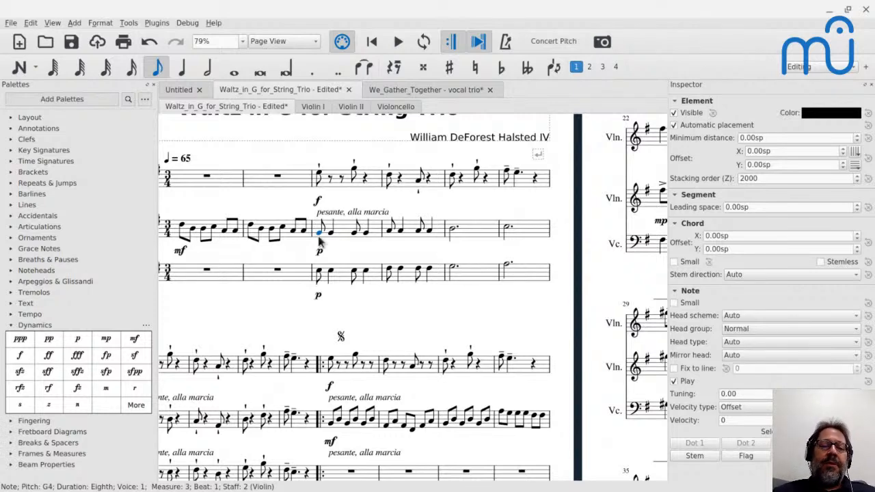
pyautogui.press('space')
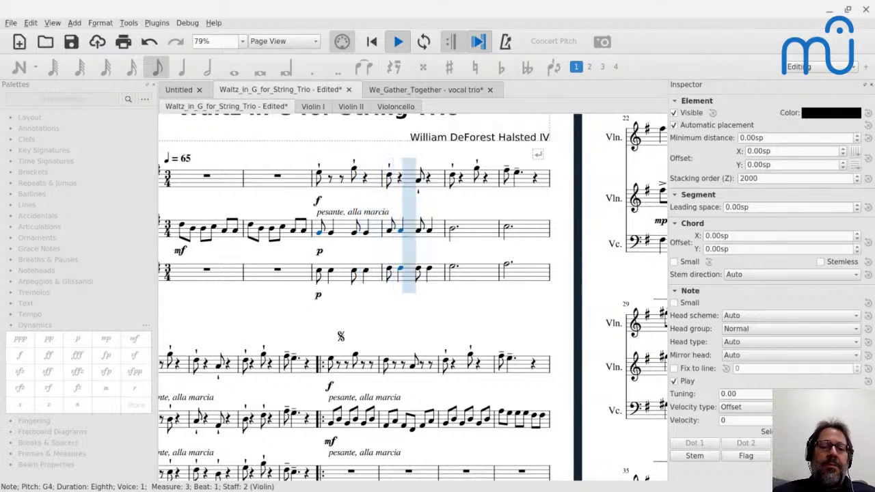
pyautogui.press('space')
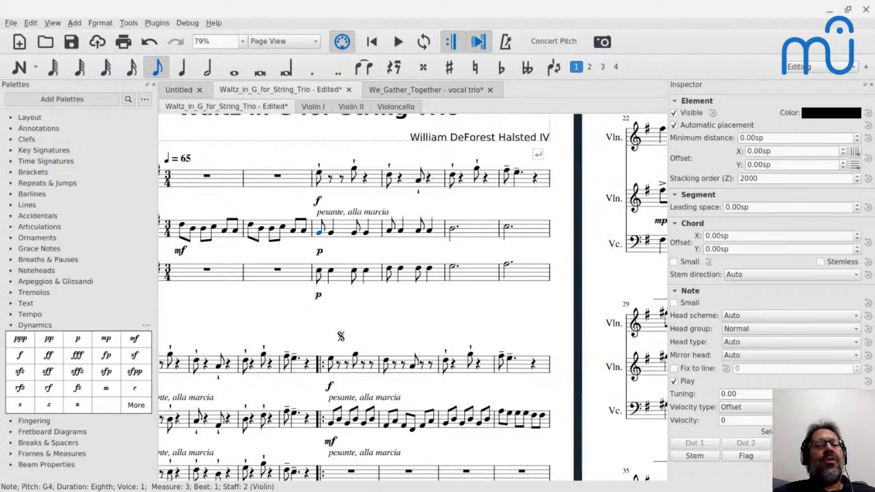
pyautogui.click(321, 176)
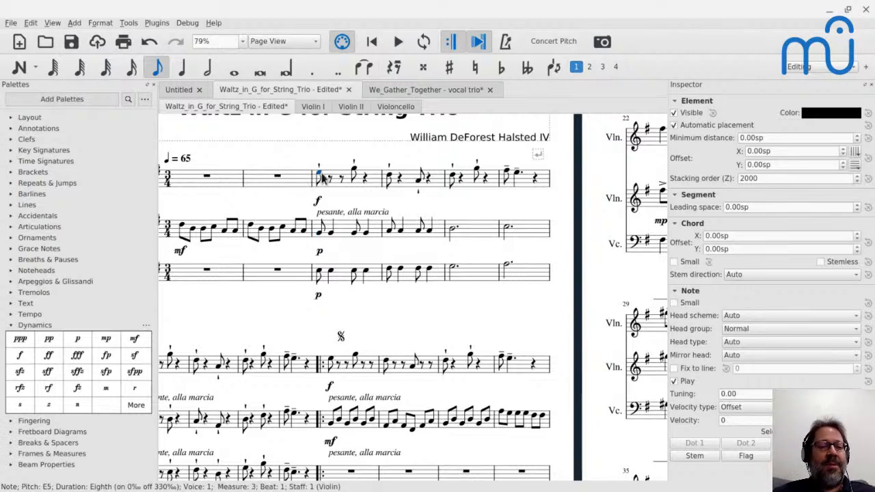
pyautogui.press('space')
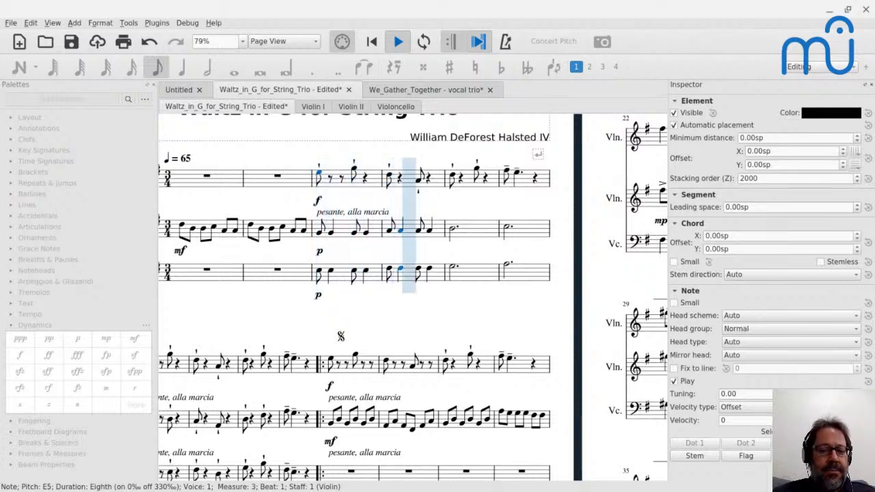
pyautogui.press('space')
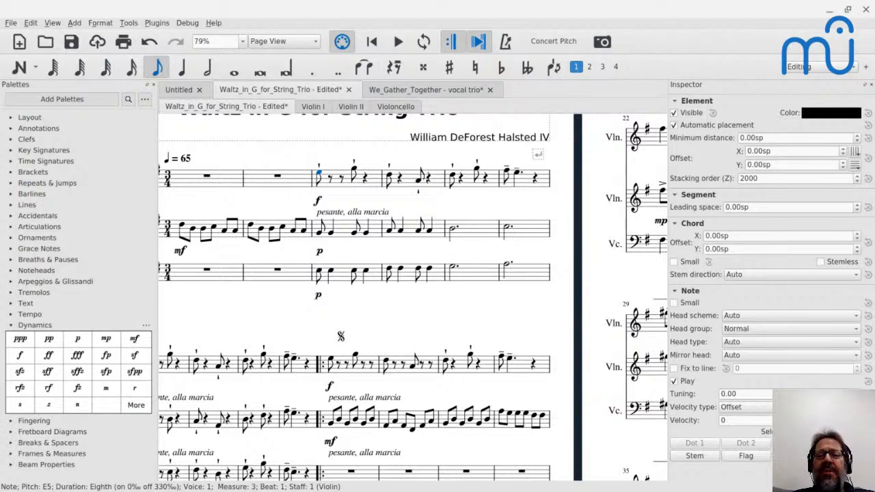
# Examine the first violin's melody notes in measures 3–6 and compare them with the second violin's eighth notes in measure 11.
pyautogui.click(355, 173)
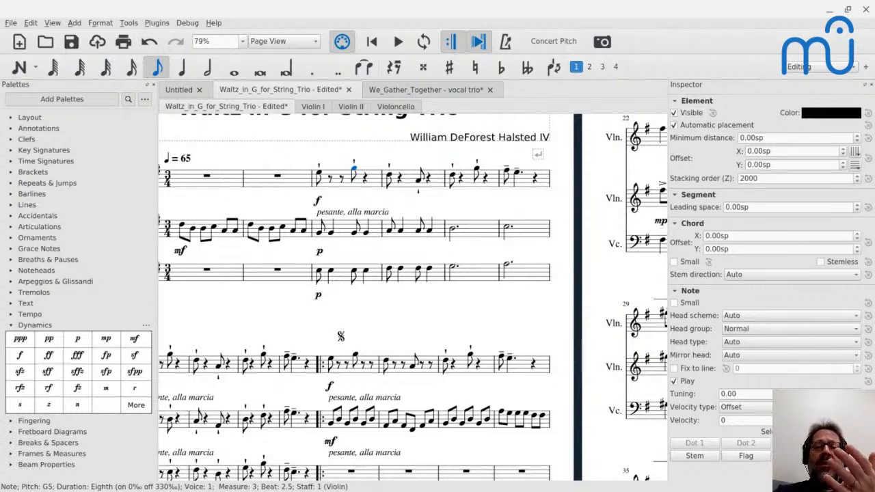
pyautogui.click(325, 177)
pyautogui.click(453, 177)
pyautogui.click(480, 173)
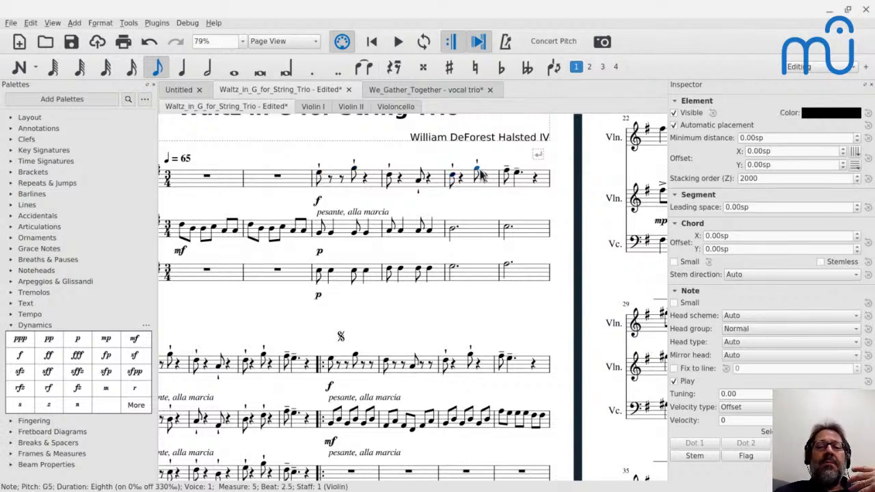
pyautogui.click(322, 176)
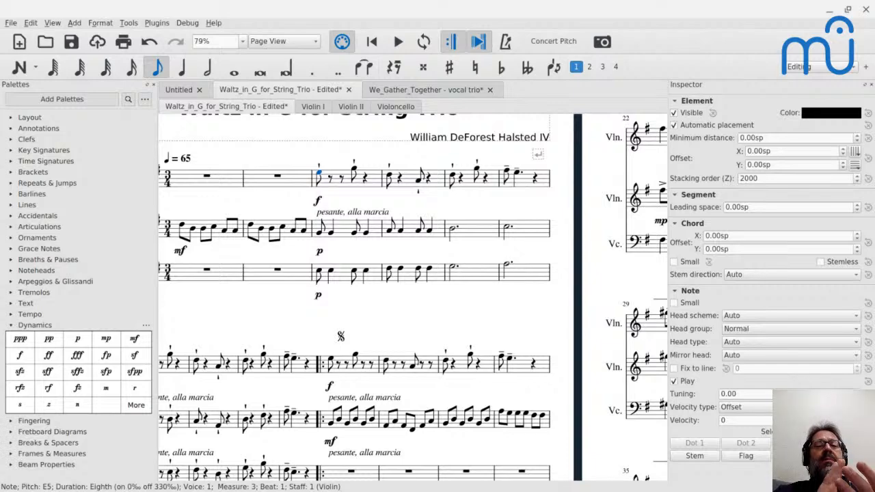
pyautogui.click(418, 181)
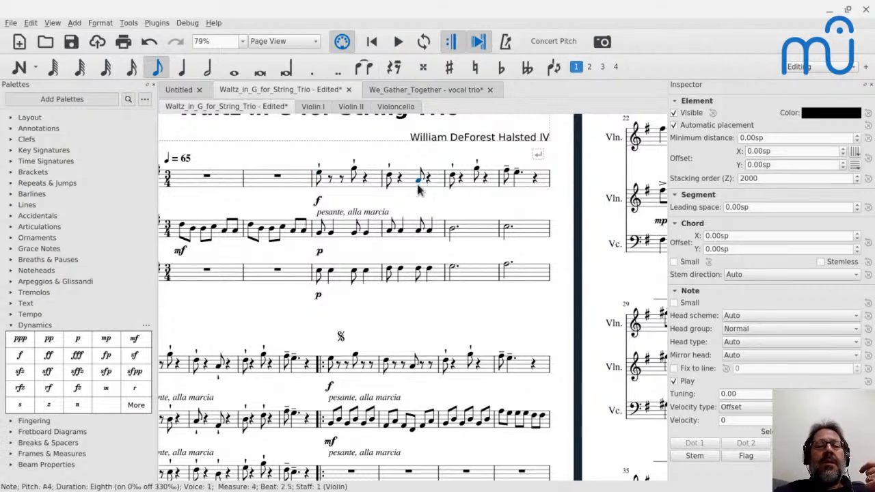
pyautogui.click(454, 179)
pyautogui.click(478, 171)
pyautogui.click(516, 173)
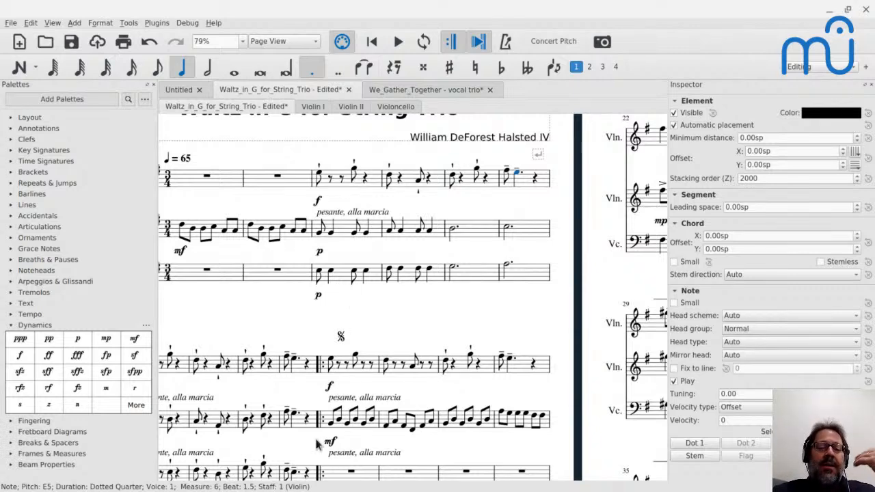
pyautogui.click(348, 423)
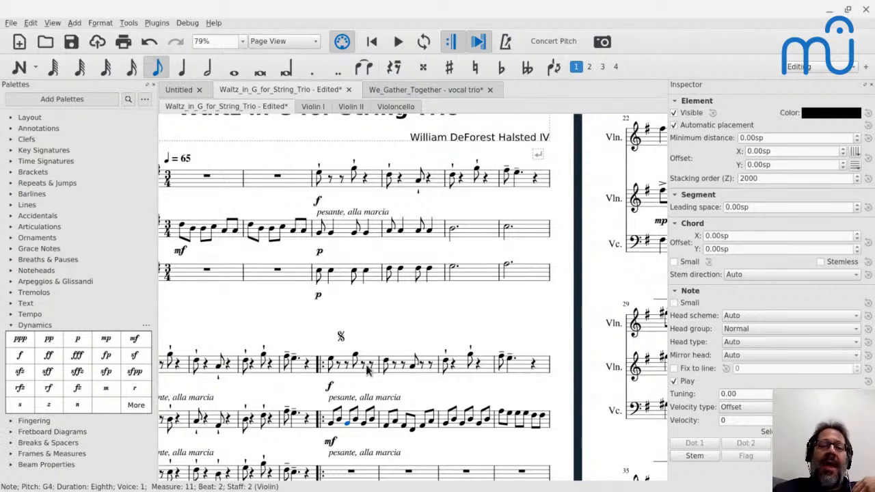
pyautogui.click(353, 171)
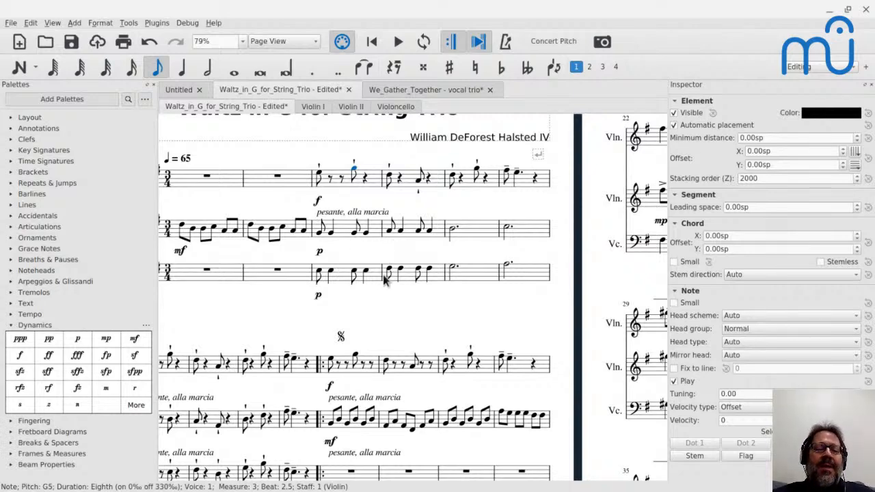
# Switch to the YouTube live chat to read the latest comments, and return to the opening of the score in MuseScore.
pyautogui.hotkey('alt', 'Tab')
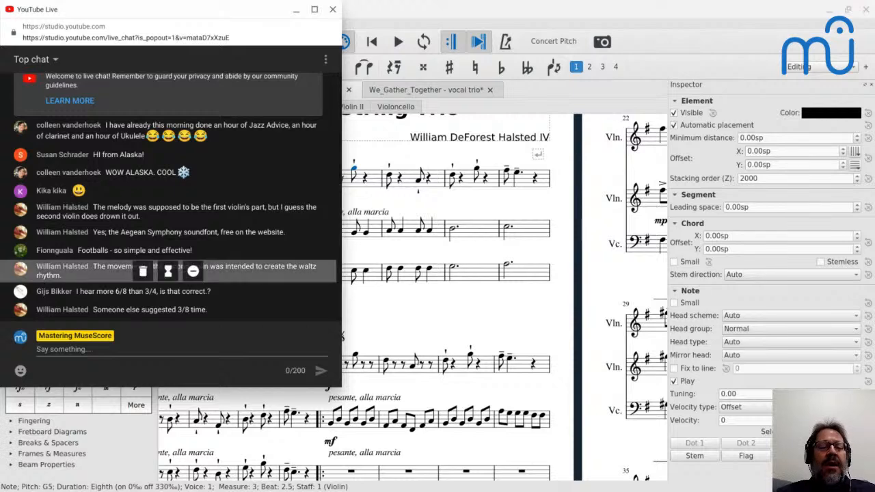
pyautogui.hotkey('alt', 'Tab')
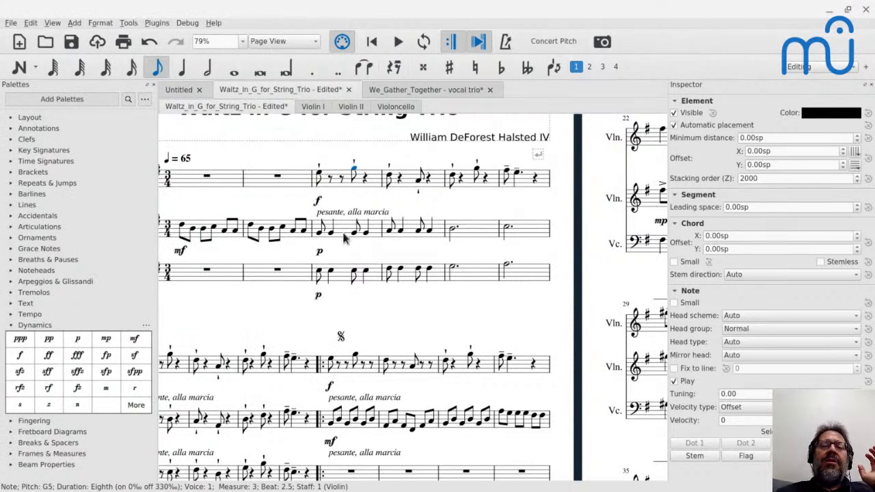
pyautogui.scroll(-2, 345, 236)
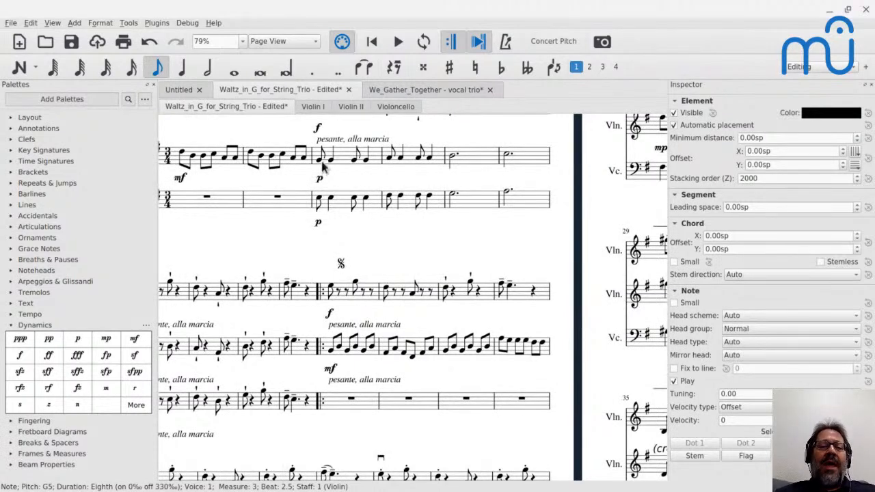
pyautogui.scroll(1, 325, 167)
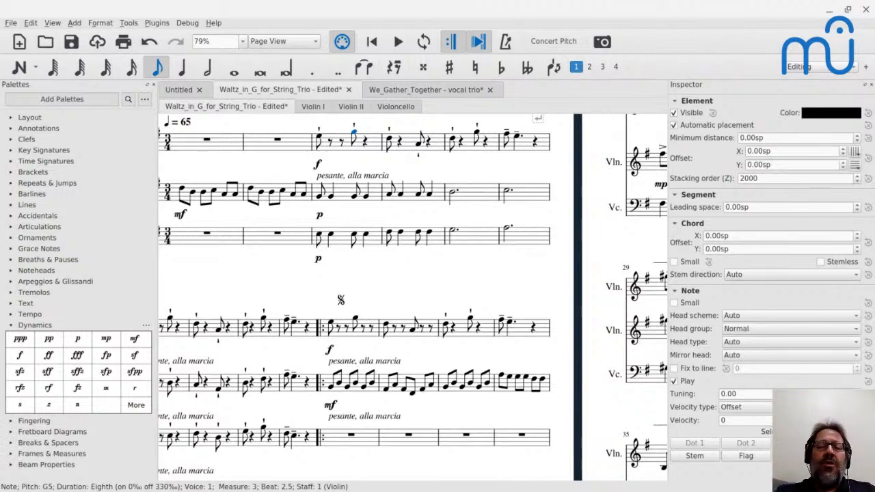
# Compare the cello's rhythm in measure 3 with the second violin's and cello's notes and rests in measures 7–8.
pyautogui.click(346, 241)
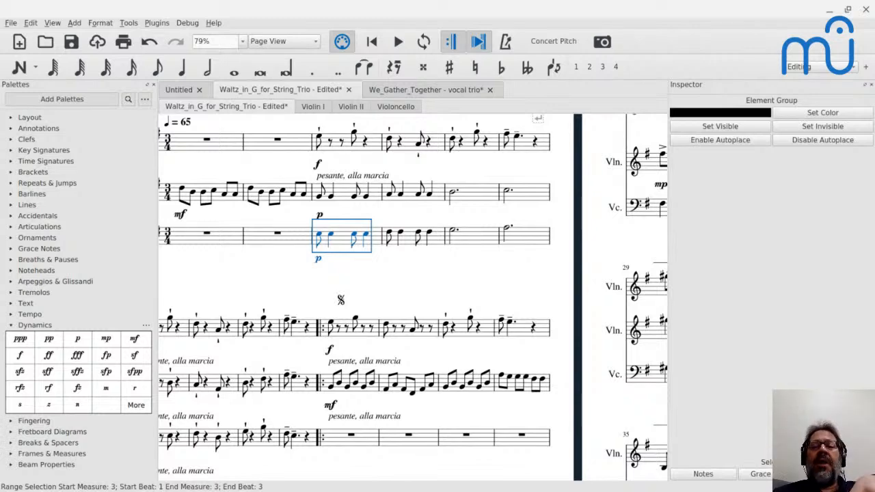
pyautogui.scroll(-2, 366, 294)
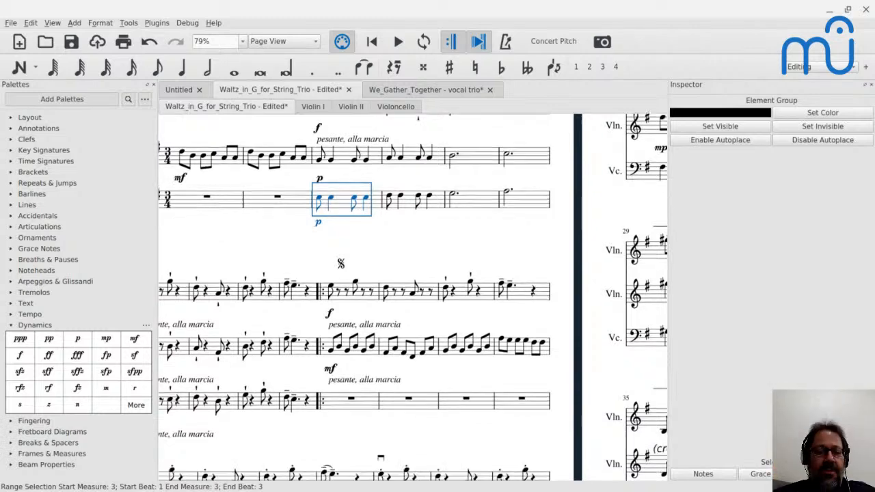
pyautogui.hscroll(-3, 369, 294)
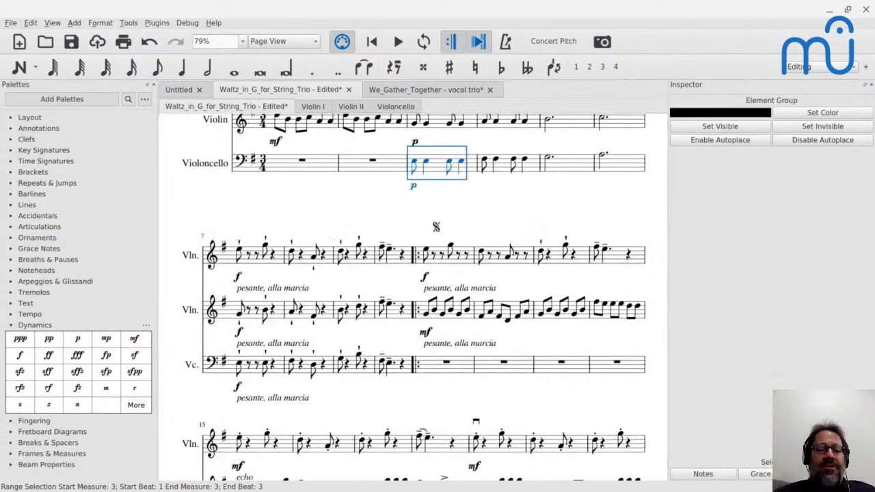
pyautogui.click(238, 314)
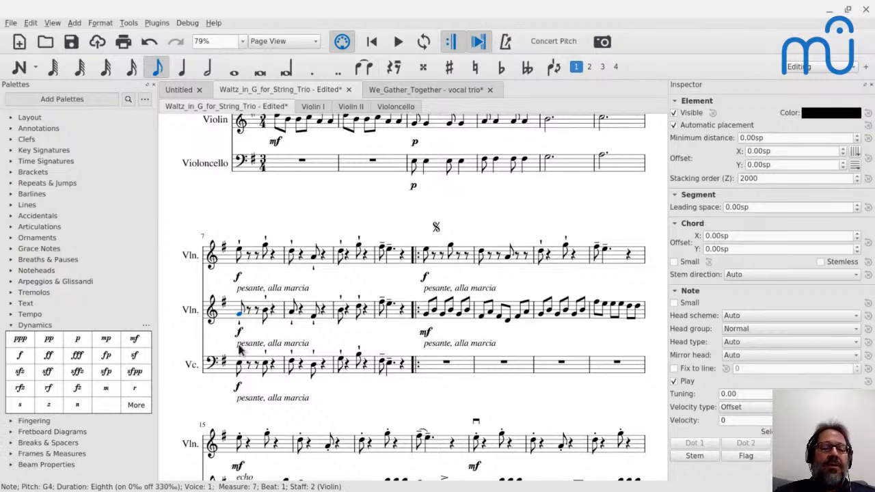
pyautogui.click(239, 370)
pyautogui.press('Right')
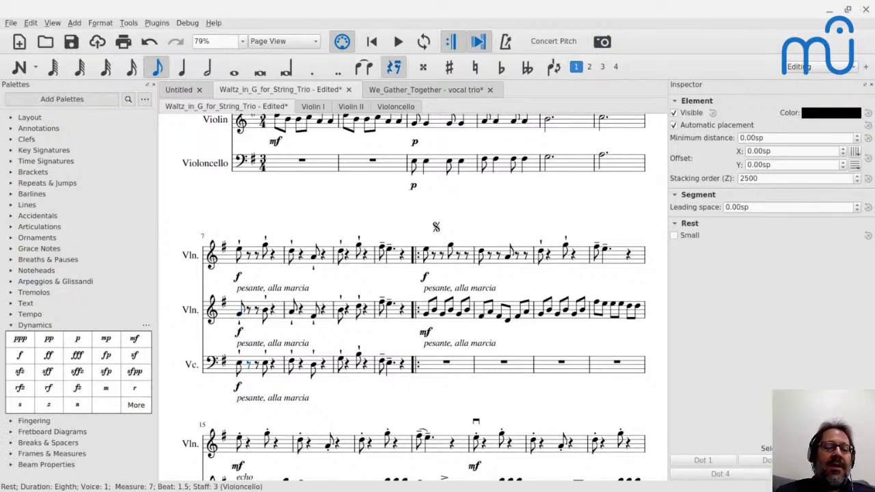
pyautogui.press('Right')
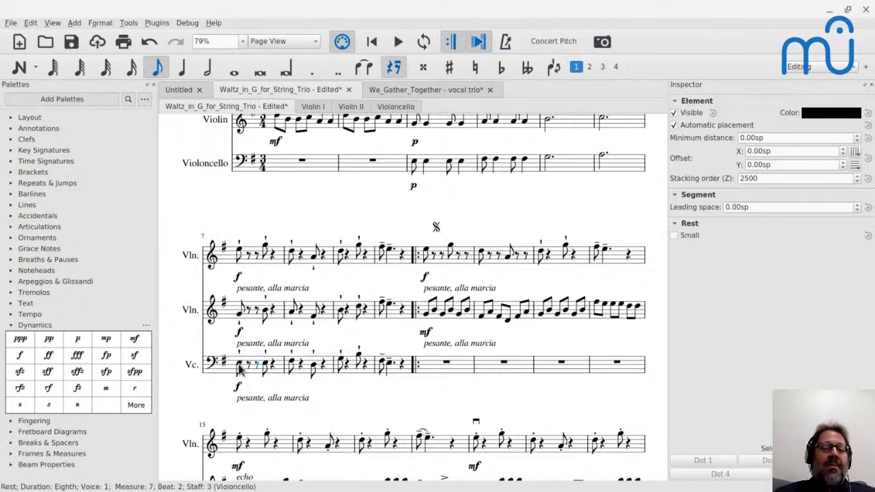
pyautogui.click(265, 312)
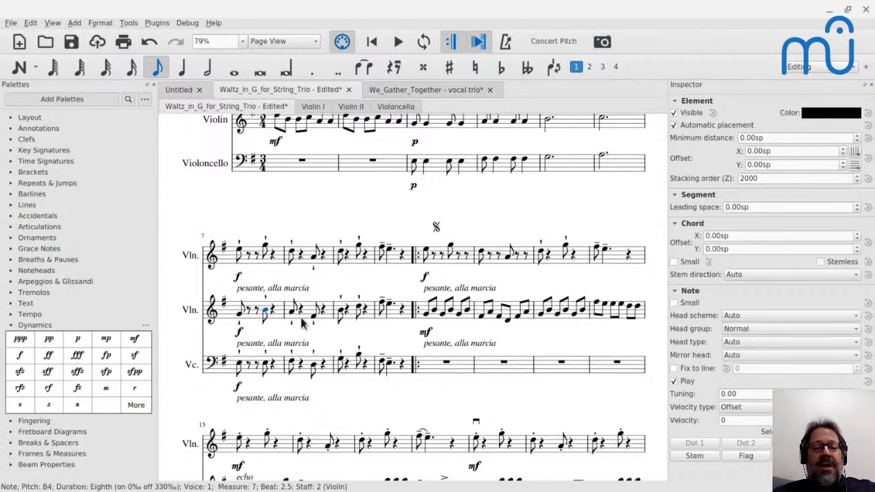
pyautogui.click(239, 314)
pyautogui.click(265, 310)
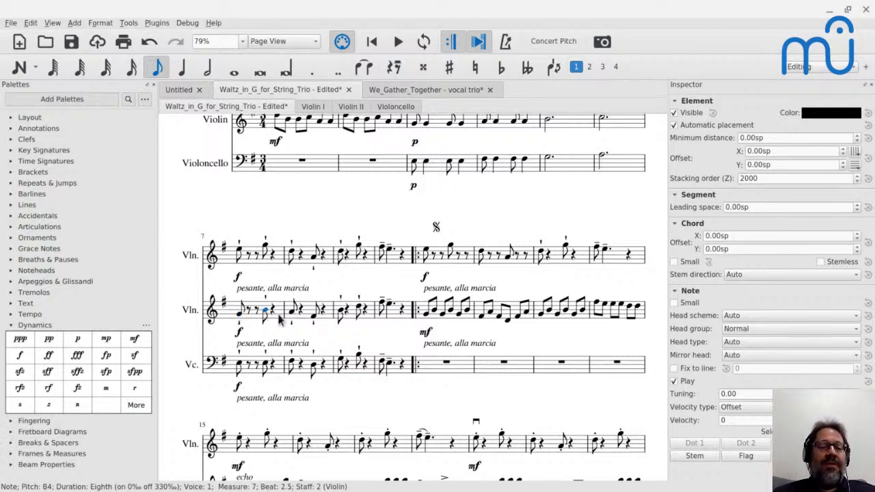
pyautogui.click(293, 312)
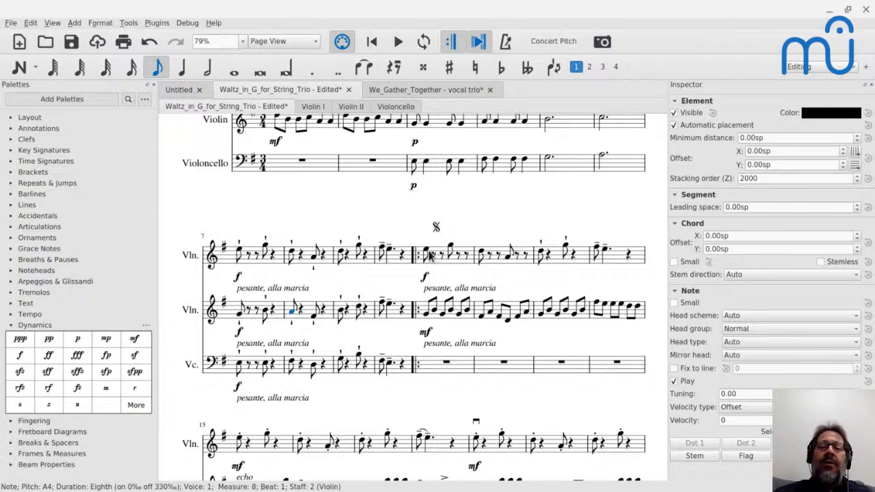
# Play the score from the cello's opening rest in measure 15 to hear the echo passage.
pyautogui.scroll(-2, 432, 254)
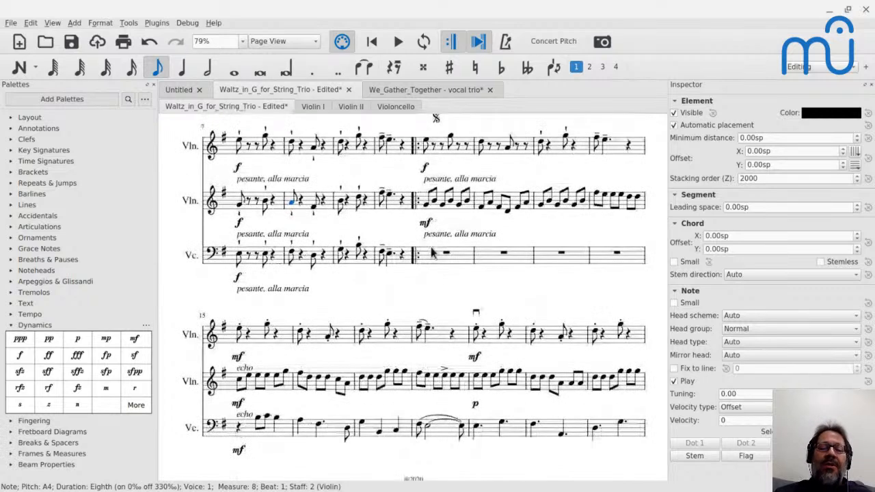
pyautogui.click(280, 438)
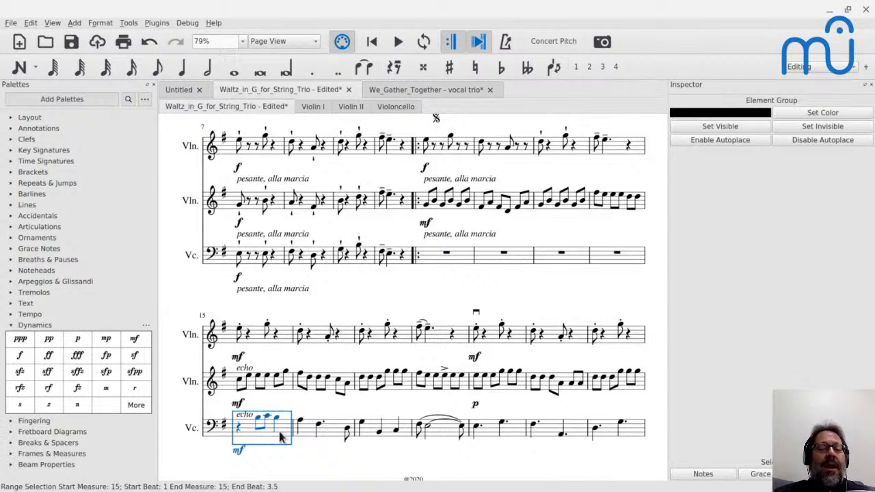
pyautogui.click(238, 430)
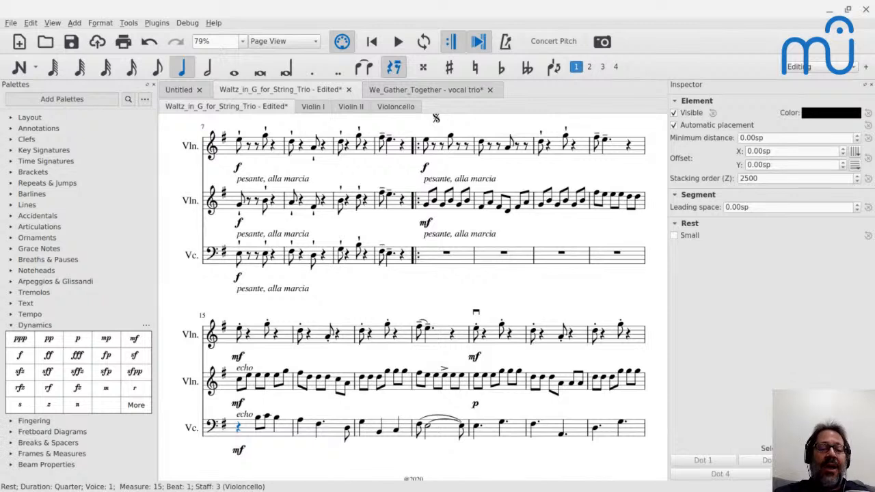
pyautogui.press('space')
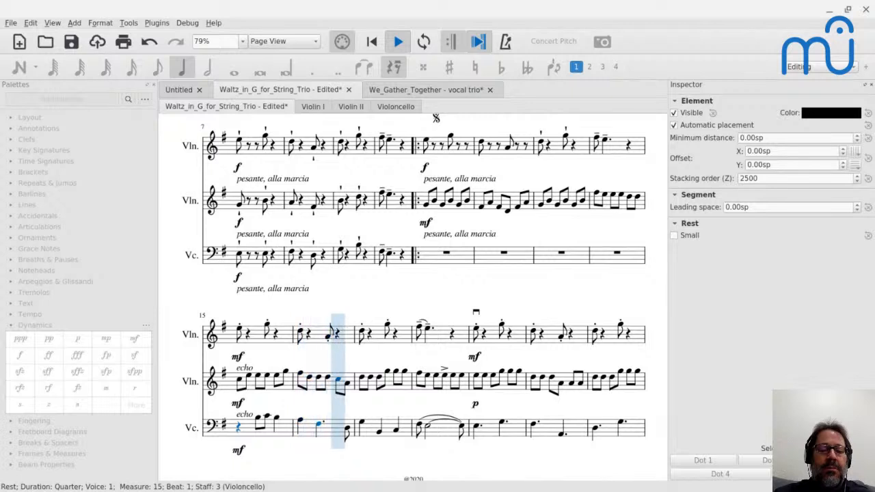
pyautogui.press('space')
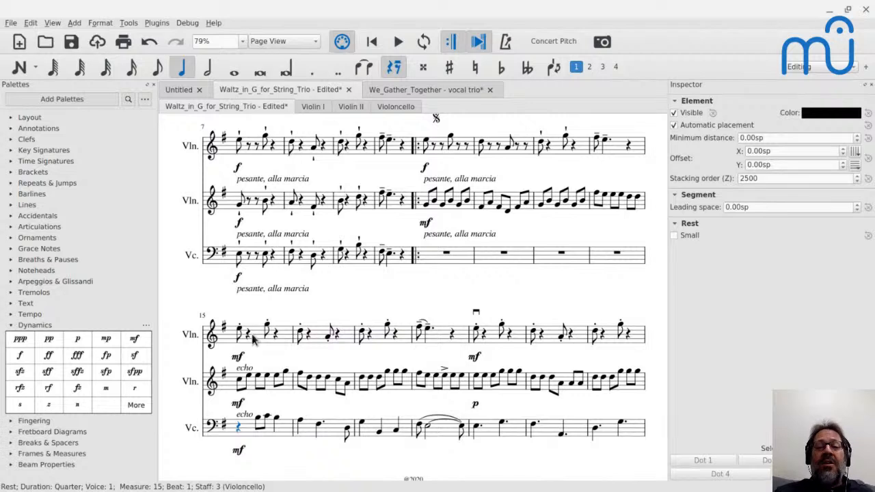
# Play the score from the first violin's opening note in measure 7 to hear all three parts moving together.
pyautogui.scroll(-1, 253, 342)
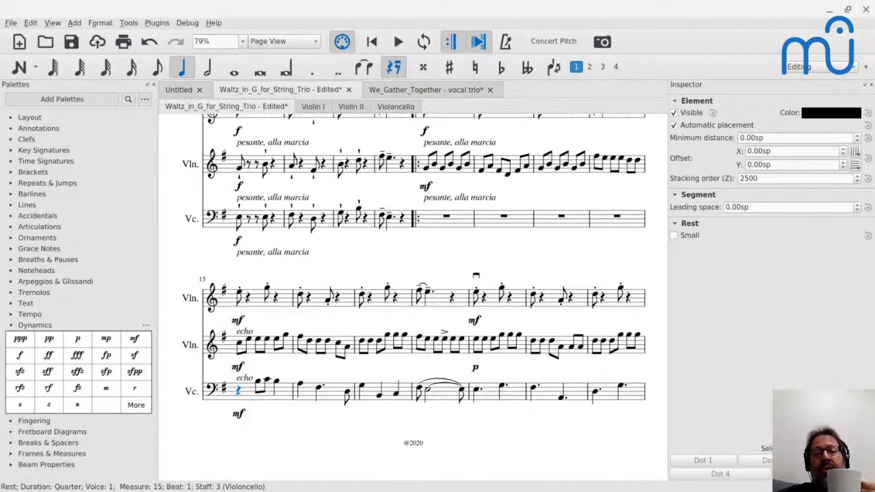
pyautogui.scroll(5, 241, 296)
pyautogui.click(240, 292)
pyautogui.press('space')
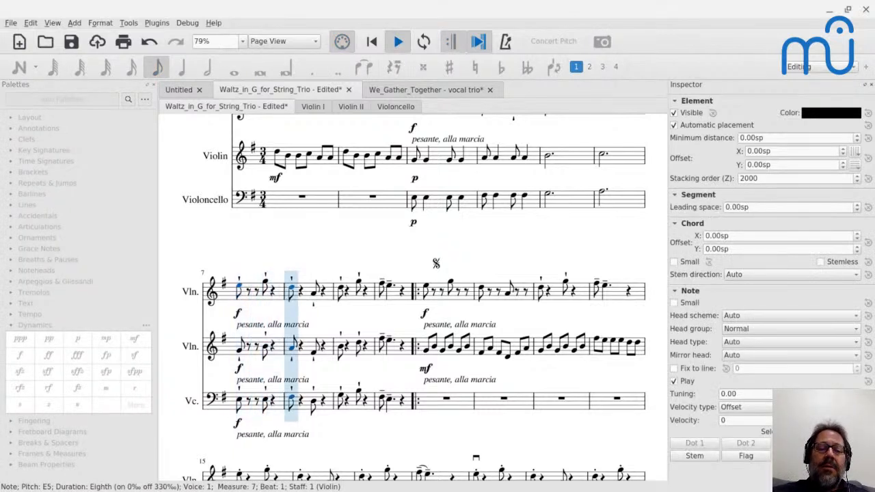
pyautogui.press('space')
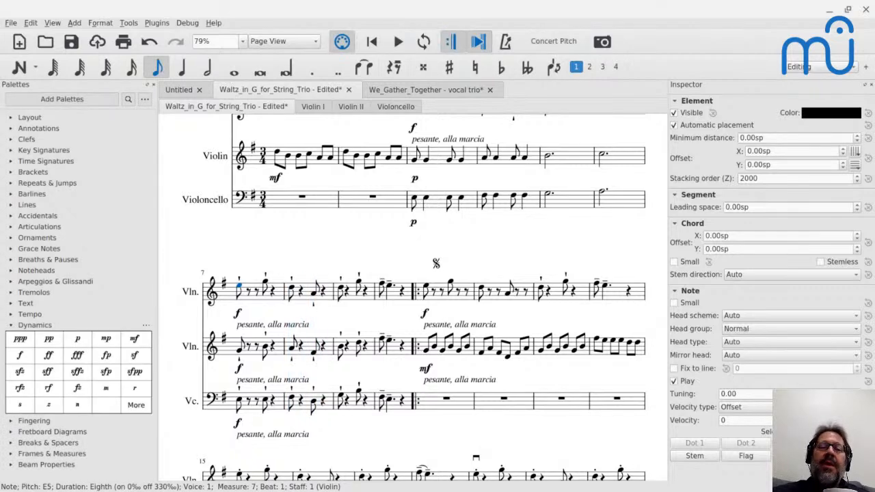
# Play the score from measure 3 and again from measure 11 to compare the two accompaniment textures.
pyautogui.click(418, 203)
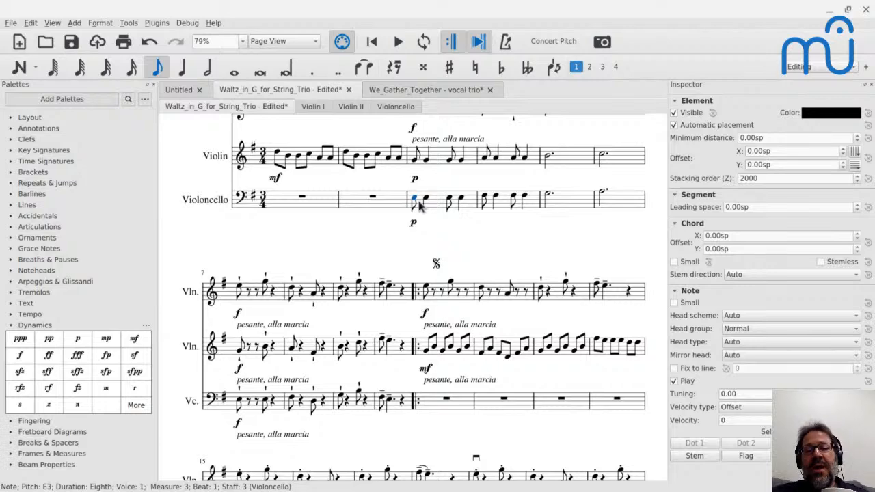
pyautogui.press('space')
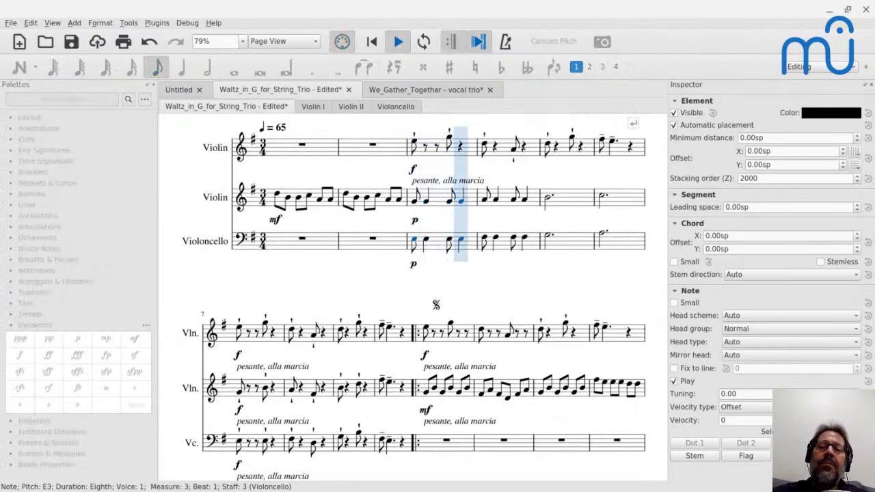
pyautogui.press('space')
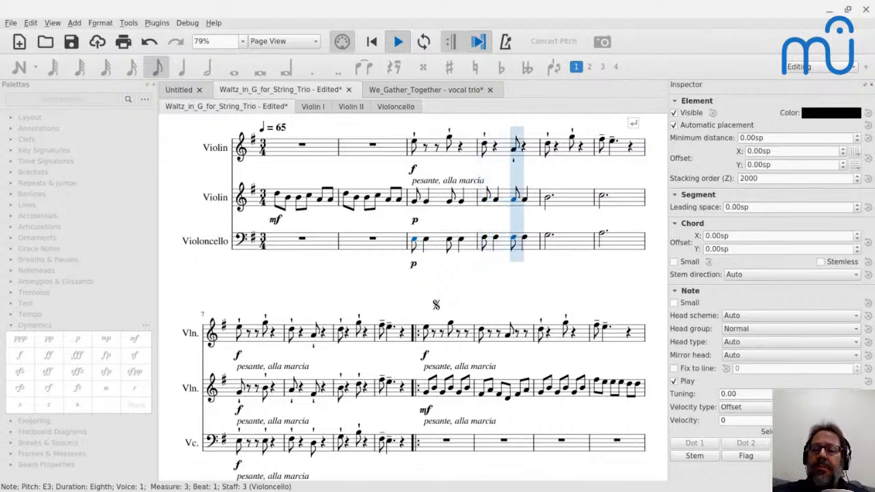
pyautogui.press('space')
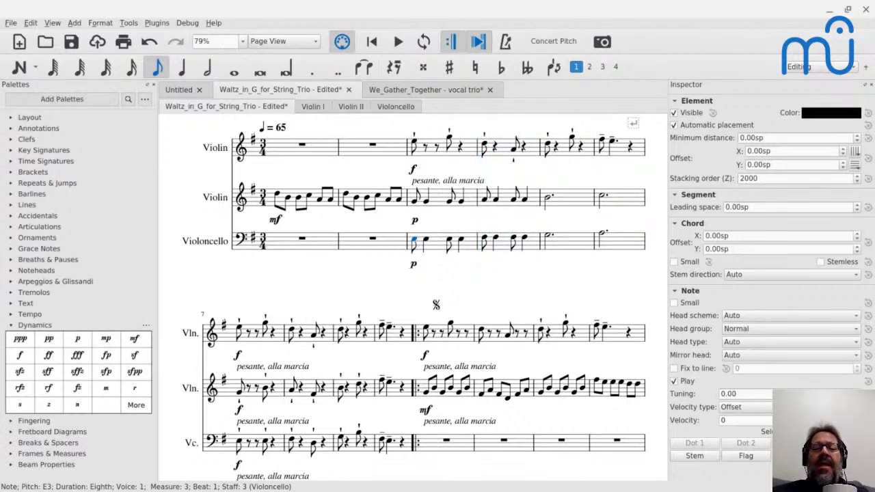
pyautogui.click(427, 331)
pyautogui.press('space')
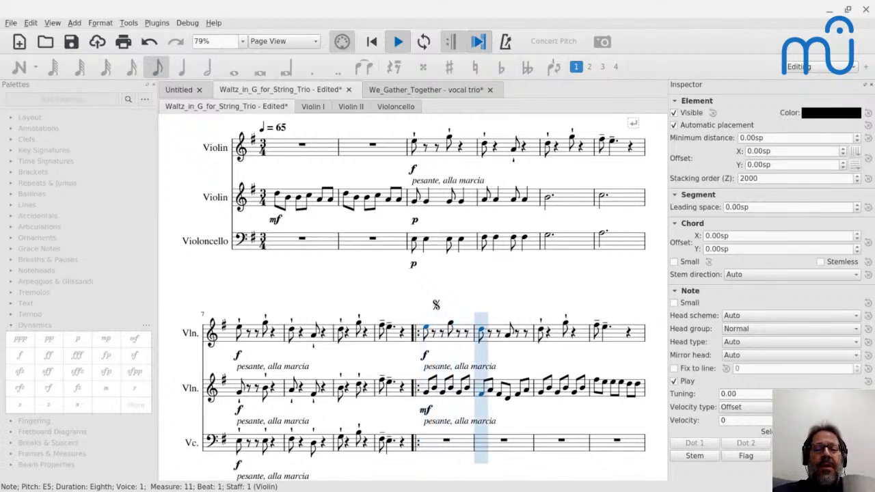
pyautogui.press('space')
# Enter dotted half notes E3, F♯3 and G3 in the cello's measures 11–13.
pyautogui.click(429, 445)
pyautogui.press('n')
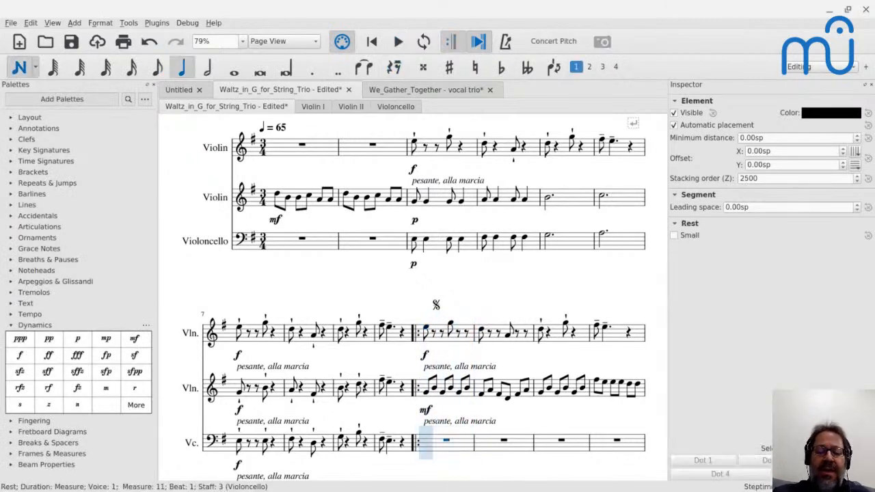
pyautogui.press('6')
pyautogui.press('.')
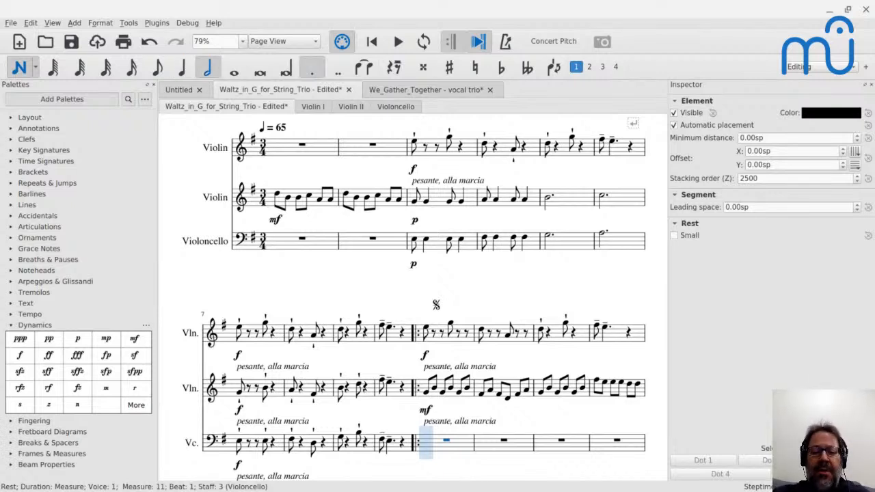
pyautogui.press('e')
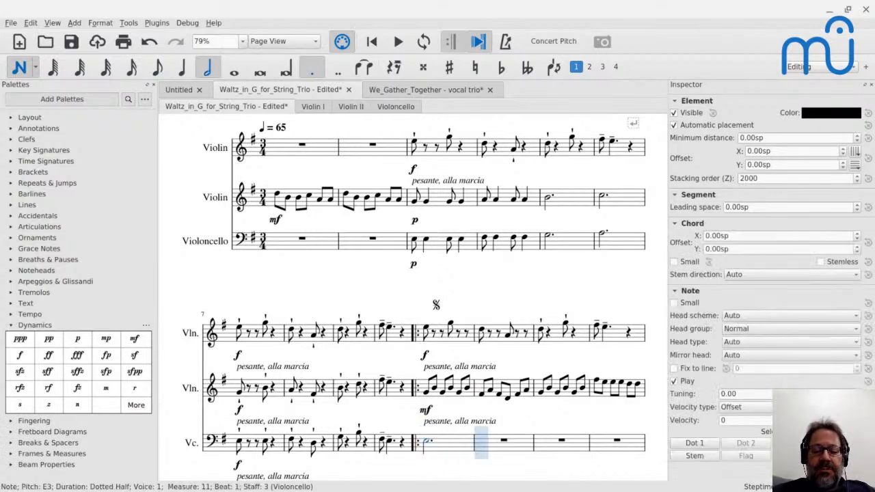
pyautogui.press('f')
pyautogui.press('g')
pyautogui.press('Escape')
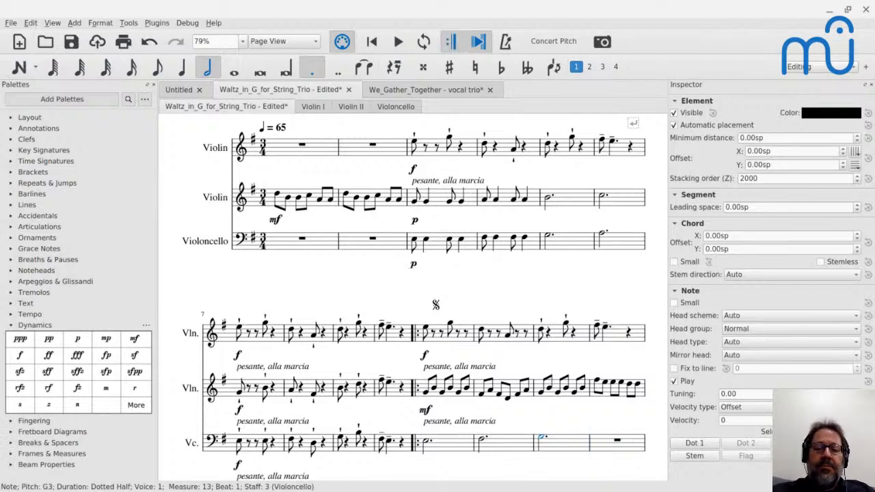
# Play the score from measure 11 to hear the cello's dotted half notes under the second violin's eighth notes.
pyautogui.click(426, 395)
pyautogui.press('space')
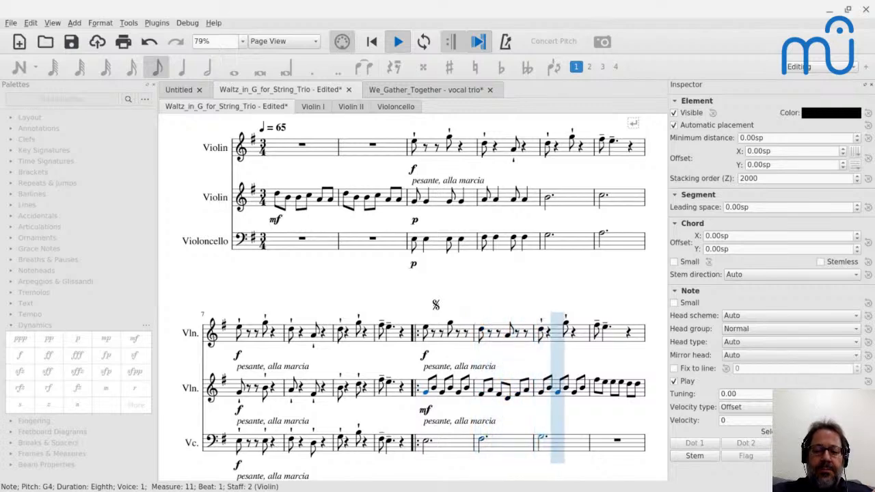
pyautogui.press('space')
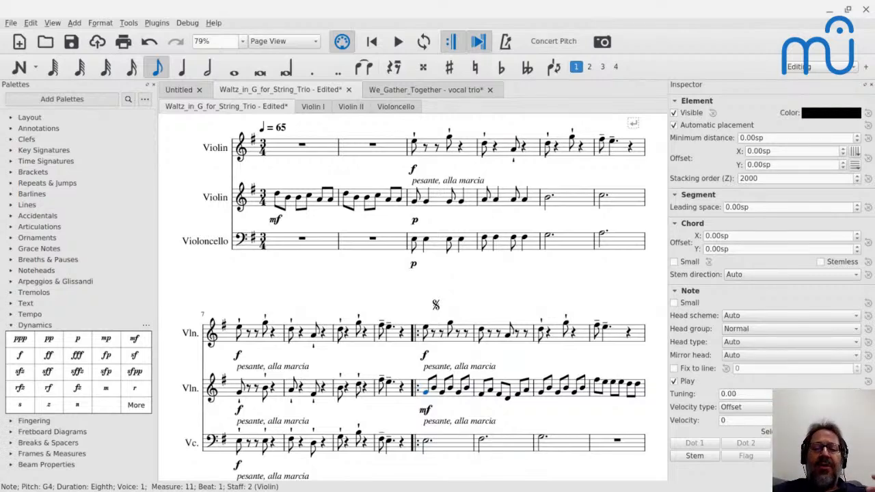
# Play the score from the second violin's first note in measure 15 to hear its eighth notes against the cello line.
pyautogui.scroll(-2, 467, 380)
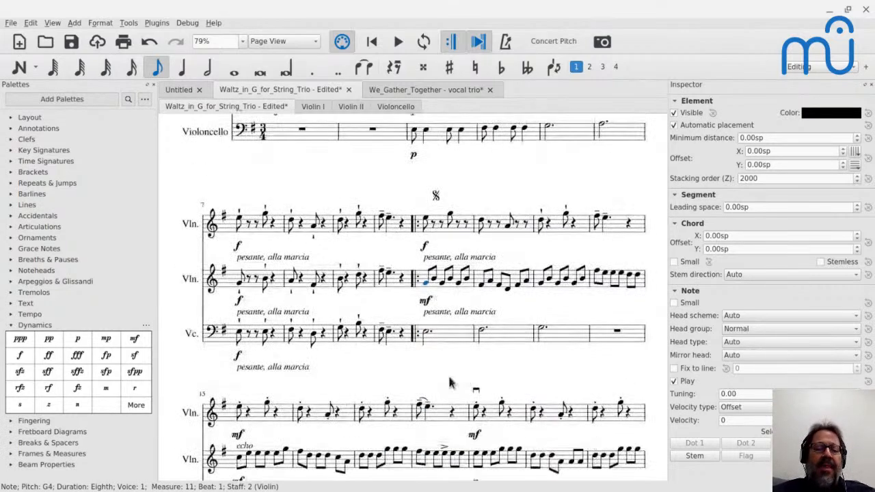
pyautogui.click(240, 411)
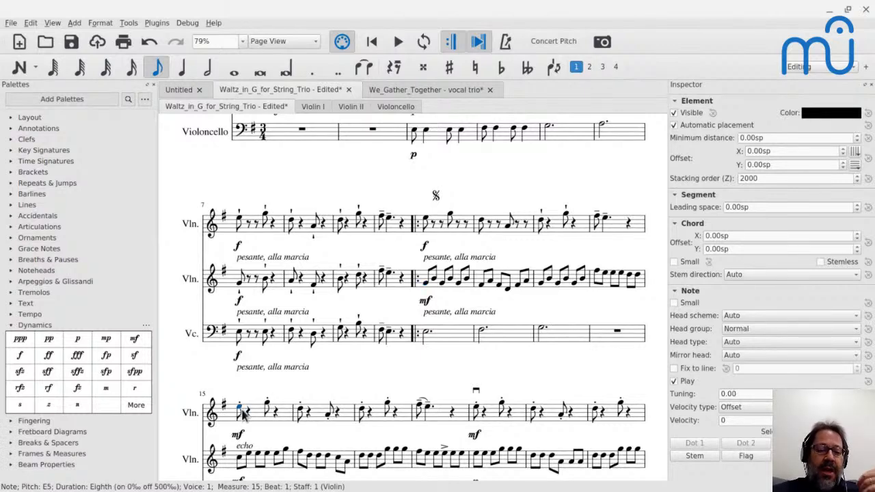
pyautogui.scroll(-1, 244, 410)
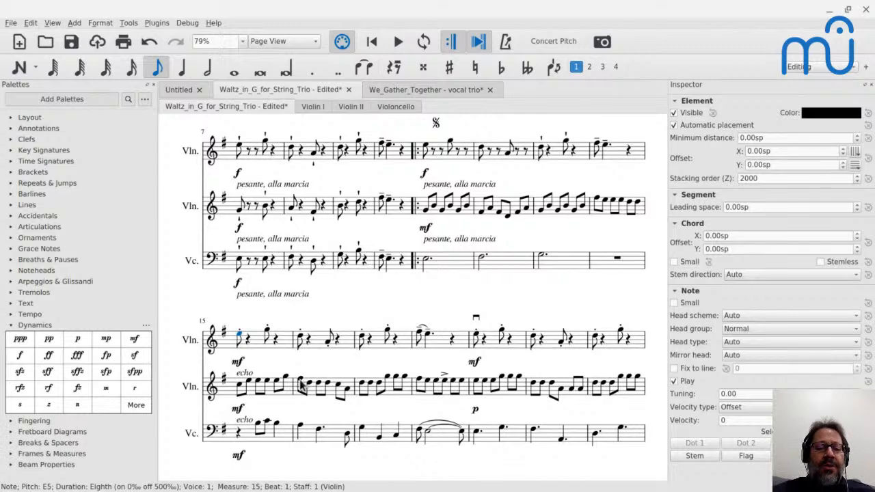
pyautogui.click(241, 388)
pyautogui.press('space')
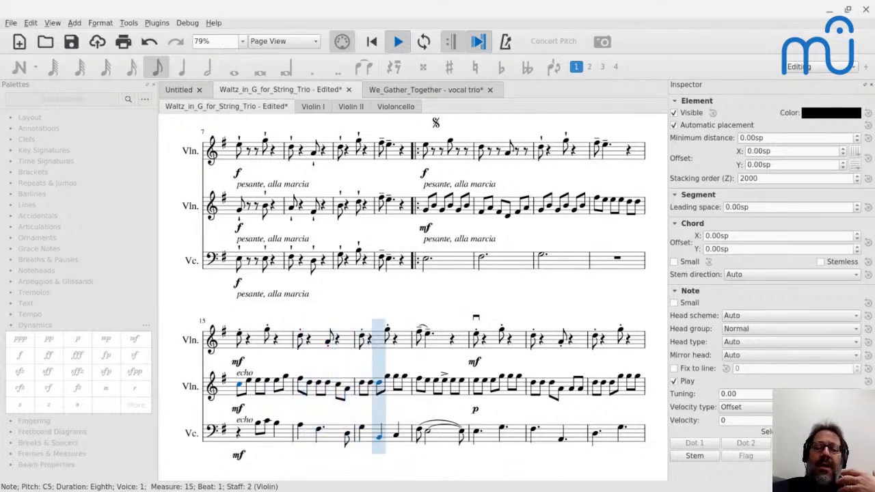
pyautogui.press('space')
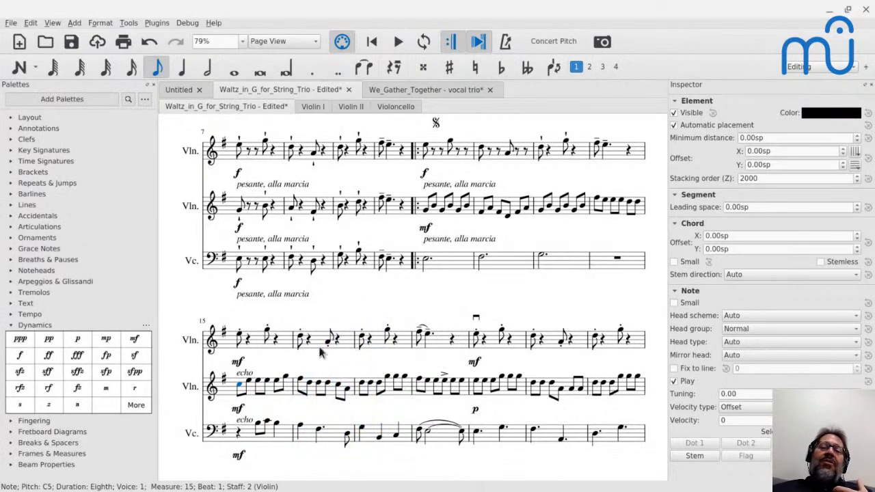
# Clear the second violin's eighth notes from measures 15–17.
pyautogui.click(428, 266)
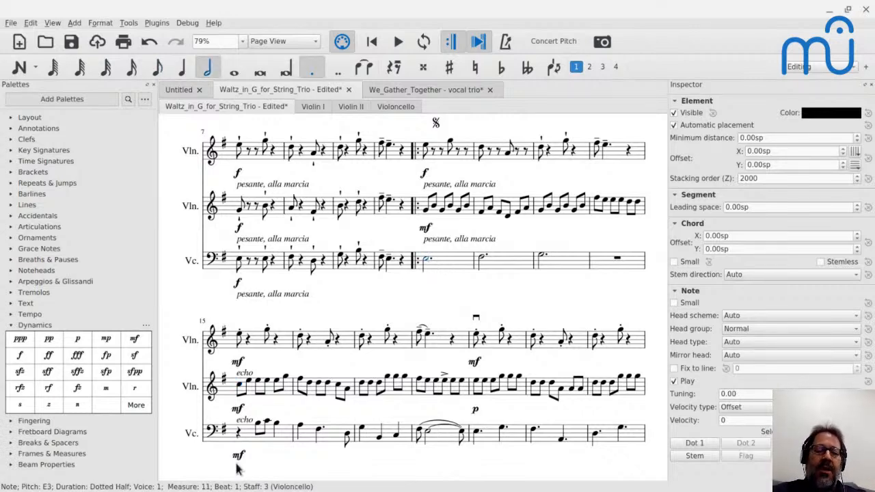
pyautogui.click(253, 395)
pyautogui.keyDown('shift'); pyautogui.click(410, 395); pyautogui.keyUp('shift')
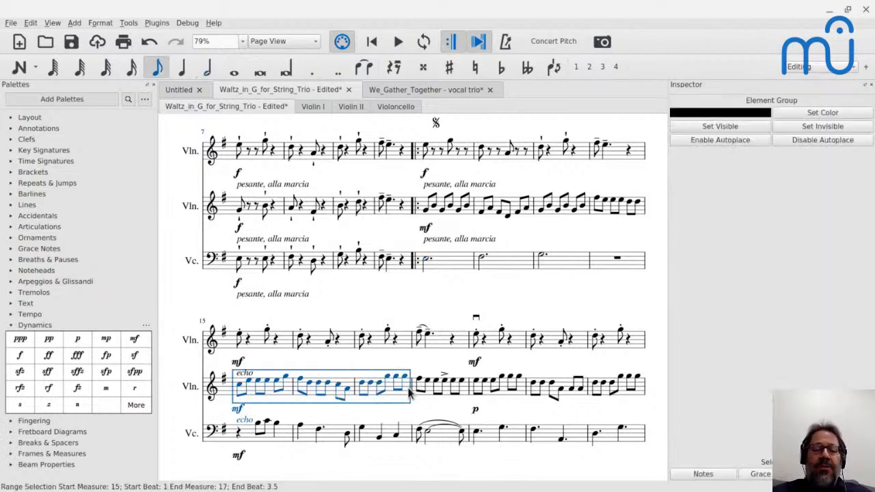
pyautogui.press('Delete')
# Move the cello's line in measures 15–17 into the second violin's same measures and transpose it up an octave.
pyautogui.click(242, 432)
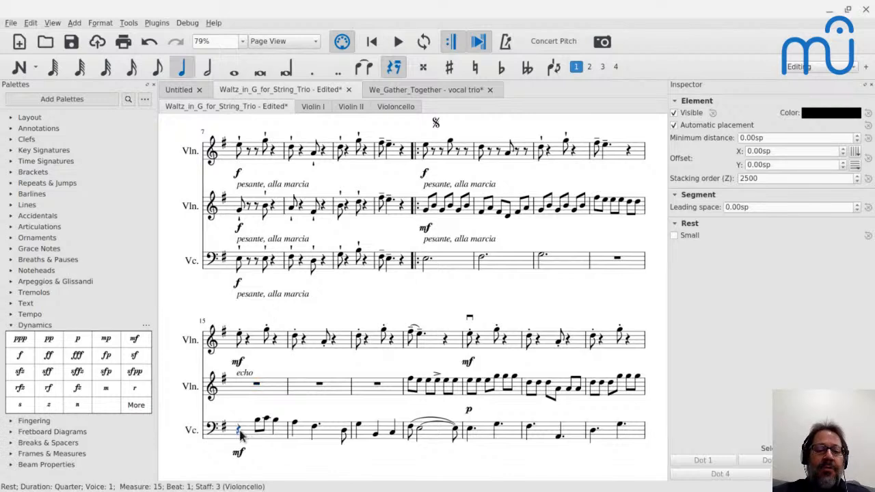
pyautogui.keyDown('shift'); pyautogui.click(392, 438); pyautogui.keyUp('shift')
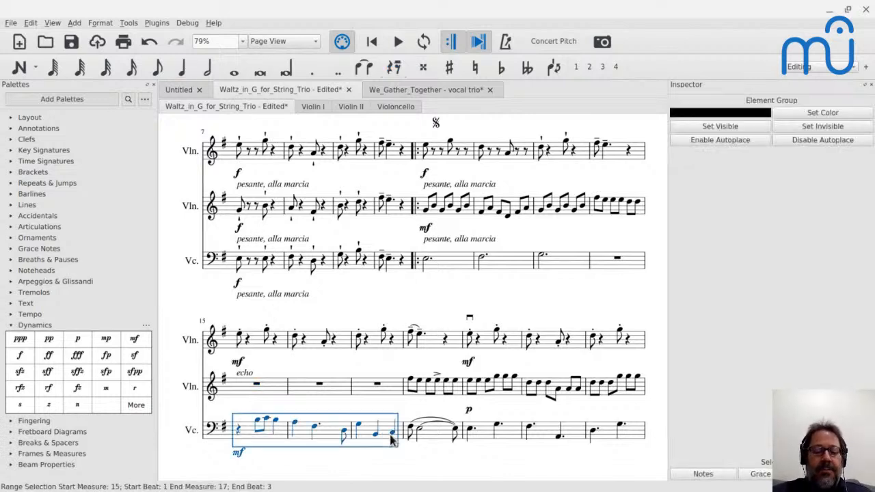
pyautogui.press('Delete')
pyautogui.click(250, 395)
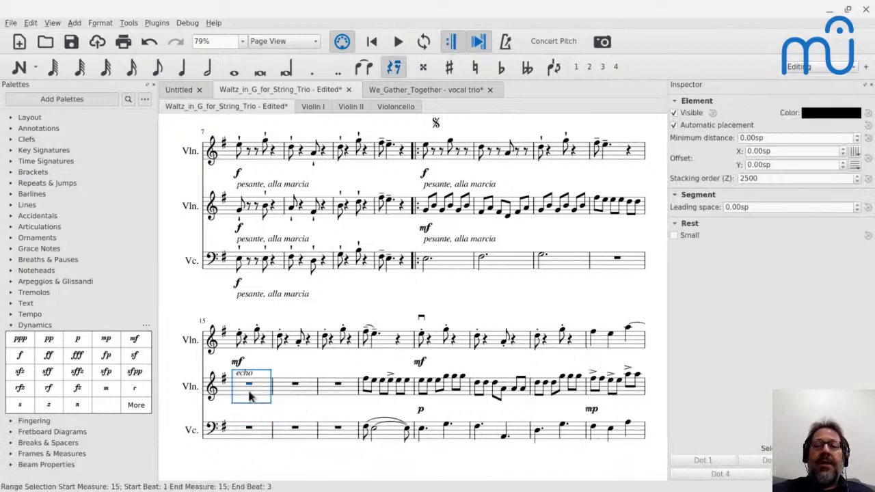
pyautogui.hotkey('ctrl', 'v')
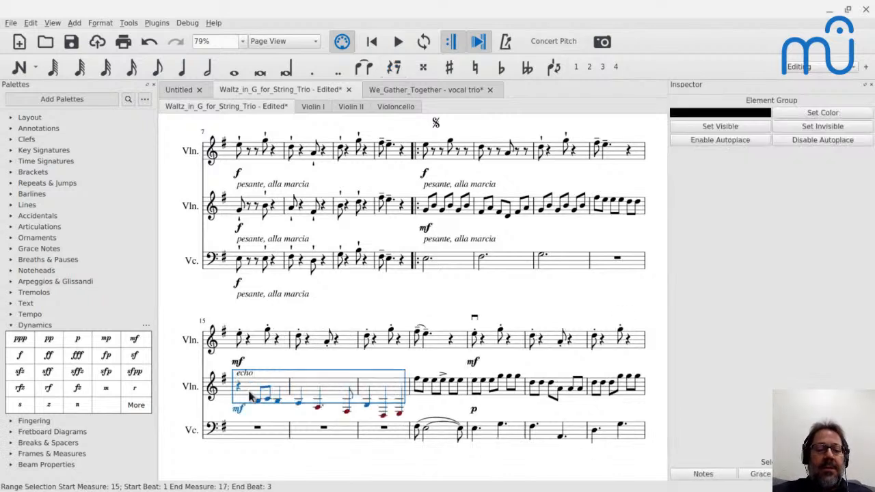
pyautogui.hotkey('ctrl', 'Up')
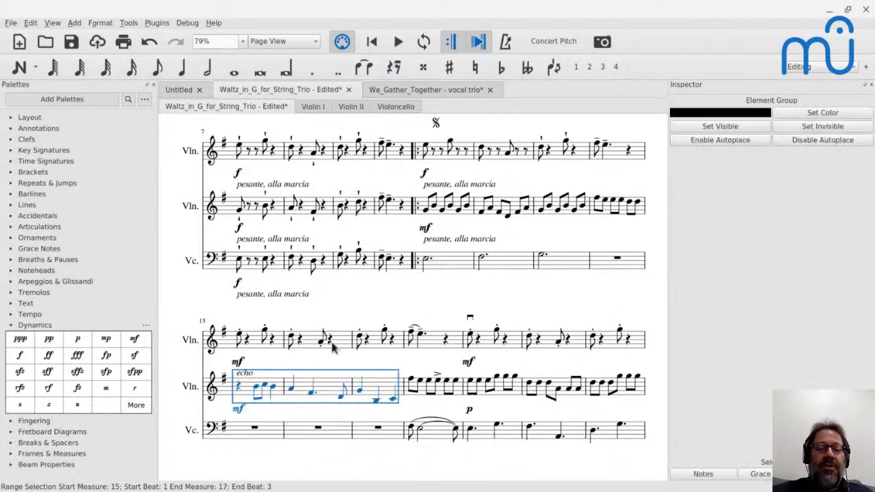
# Copy the cello's dotted half notes from measures 11–13 into the cello's measures 15–17.
pyautogui.click(438, 263)
pyautogui.keyDown('shift'); pyautogui.click(564, 270); pyautogui.keyUp('shift')
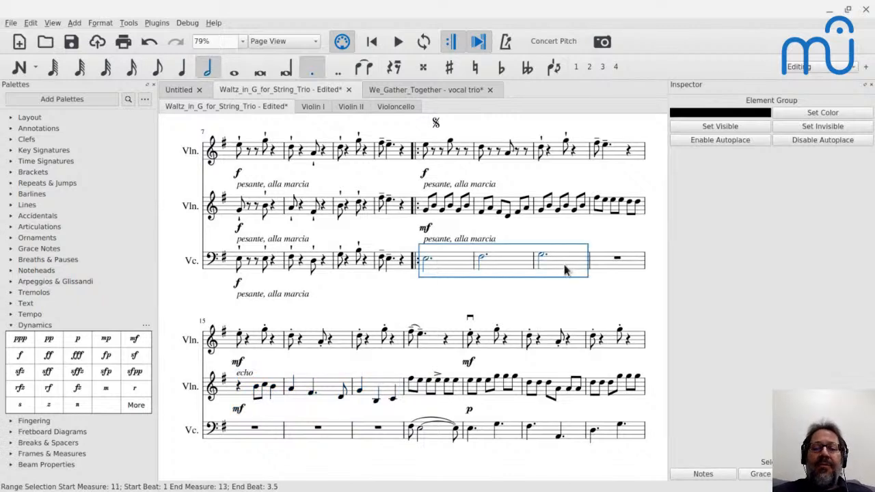
pyautogui.click(257, 431)
pyautogui.hotkey('ctrl', 'v')
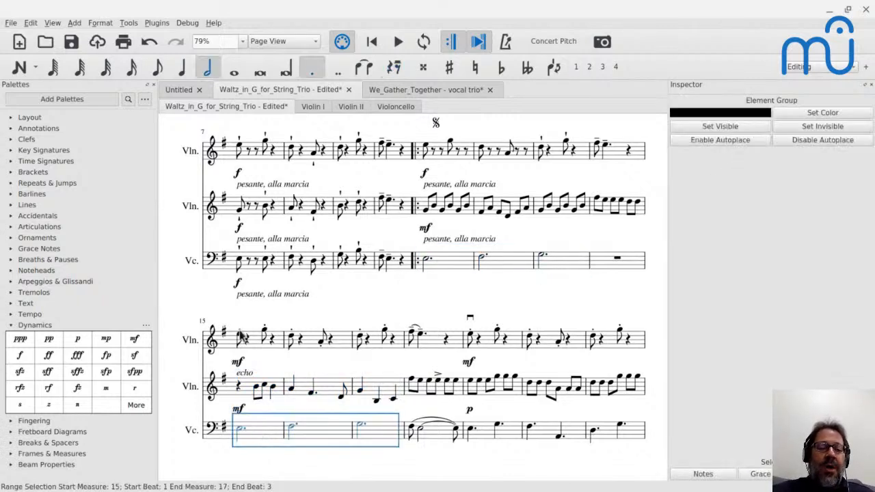
# Play the score from the first violin's first note in measure 15 to hear the second violin's melody over the sustained cello.
pyautogui.click(241, 337)
pyautogui.press('space')
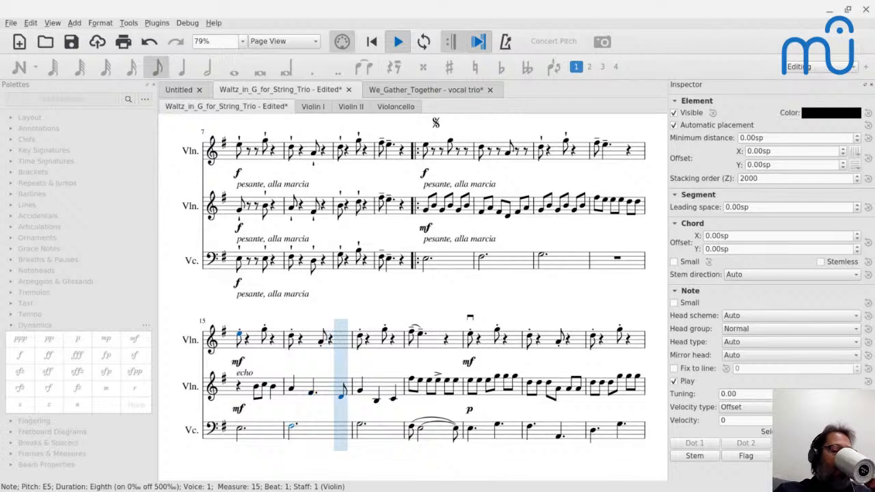
pyautogui.press('space')
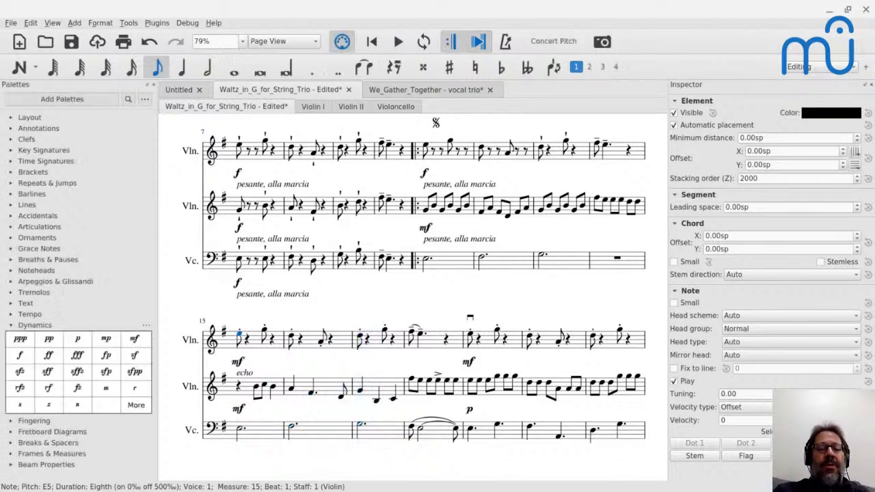
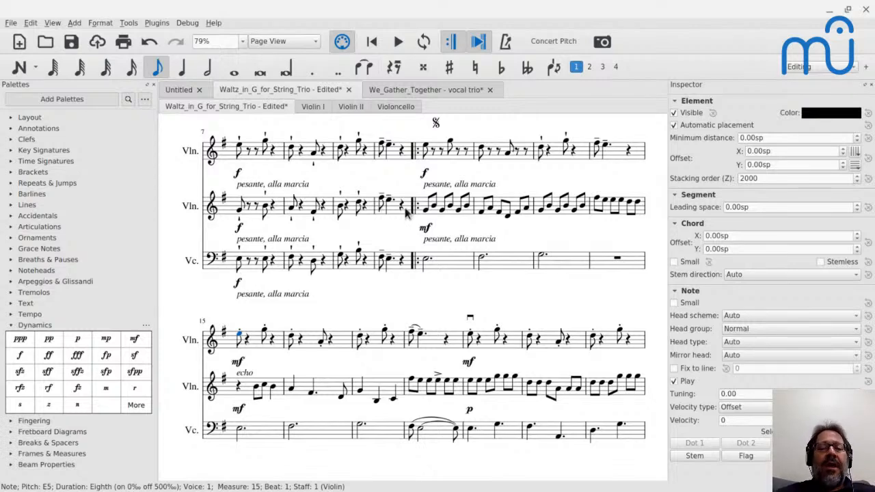
# Play the score from the first violin's G5 in measure 7 to hear the passage where all three instruments share one rhythm.
pyautogui.click(425, 210)
pyautogui.scroll(5, 426, 216)
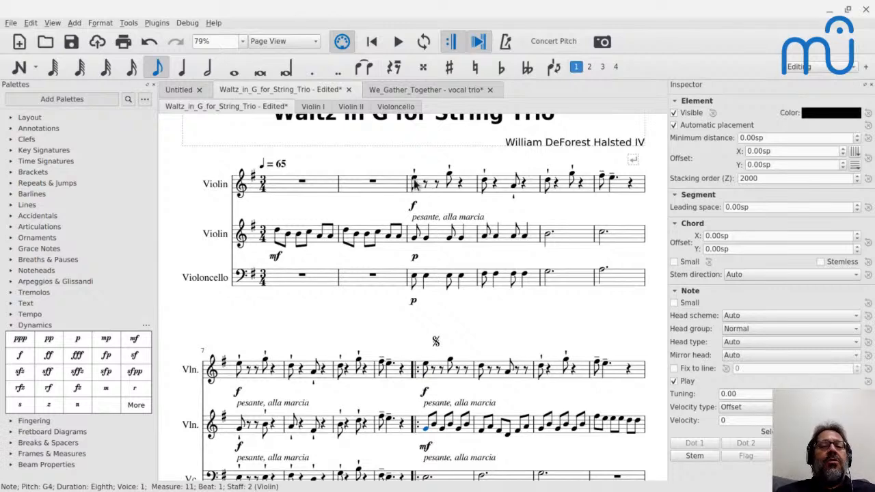
pyautogui.scroll(-2, 418, 281)
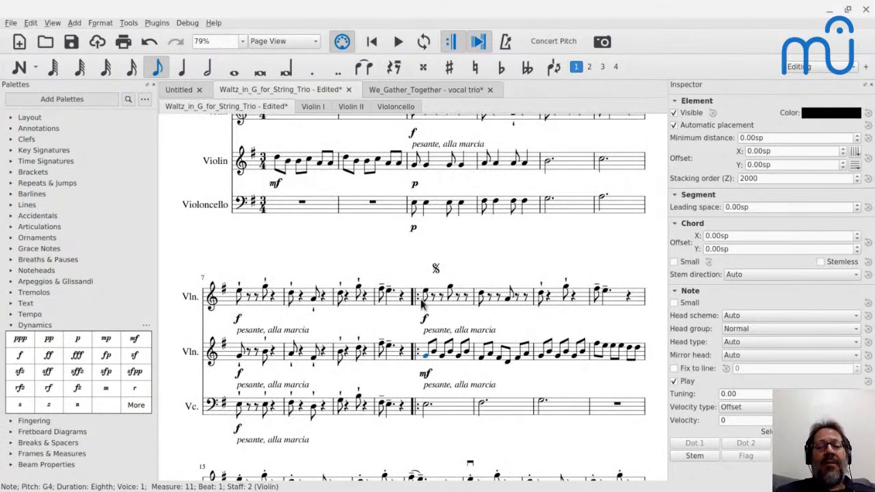
pyautogui.click(266, 290)
pyautogui.press('space')
pyautogui.press('space')
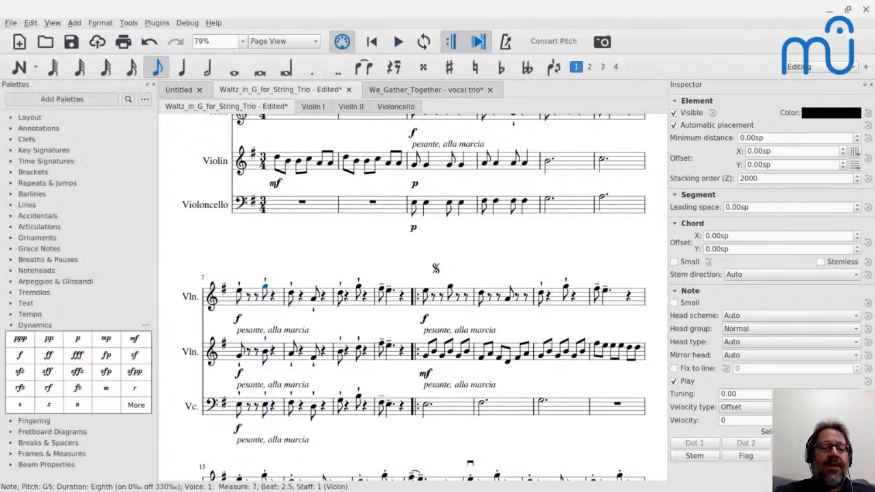
pyautogui.press('space')
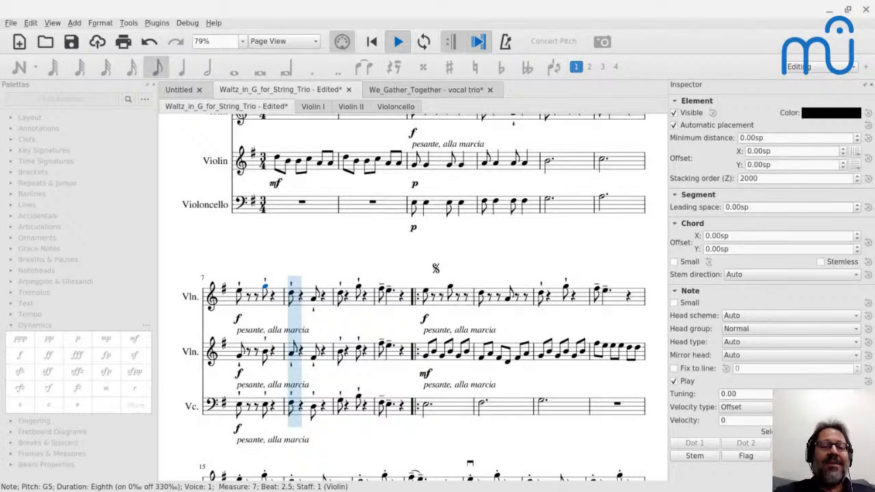
pyautogui.press('space')
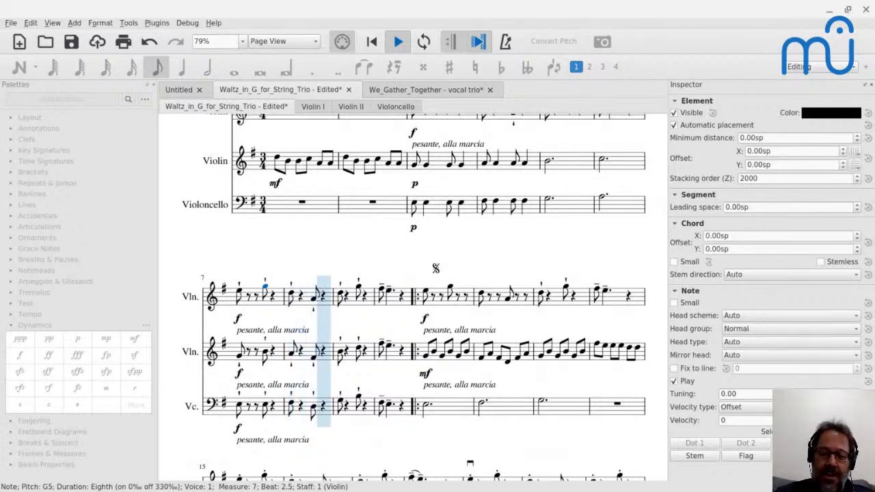
pyautogui.press('space')
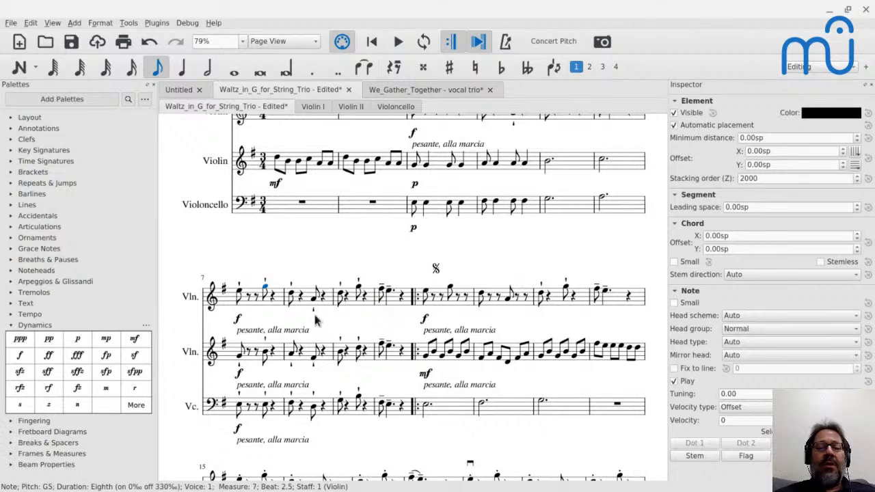
# Play the score from the second violin's first eighth note in measure 11 to hear its accompaniment over the sustained cello.
pyautogui.scroll(-3, 276, 329)
pyautogui.scroll(-1, 276, 329)
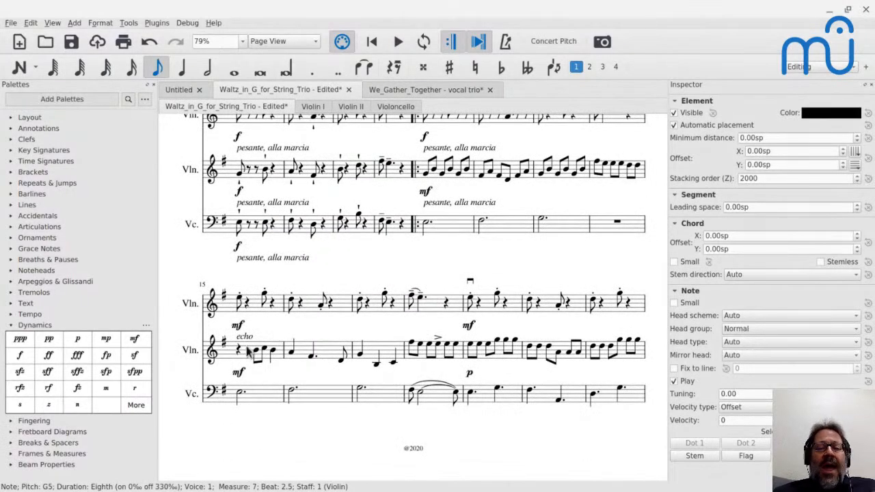
pyautogui.scroll(2, 342, 280)
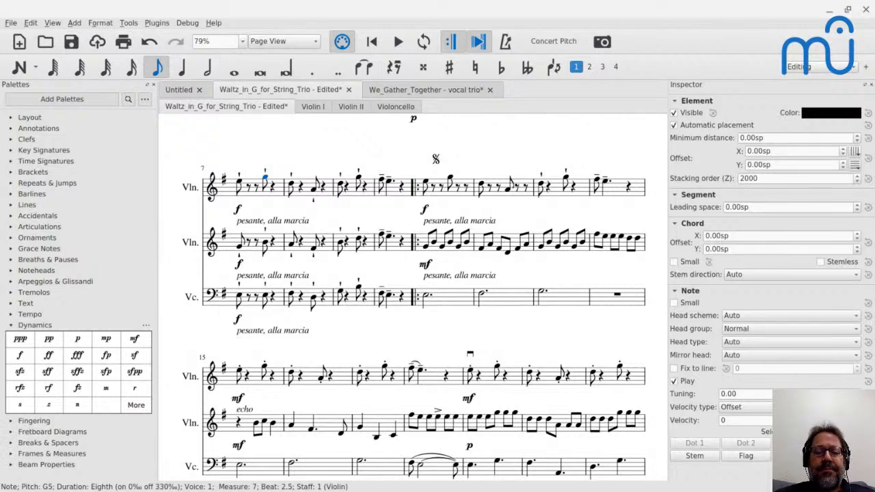
pyautogui.scroll(3, 424, 179)
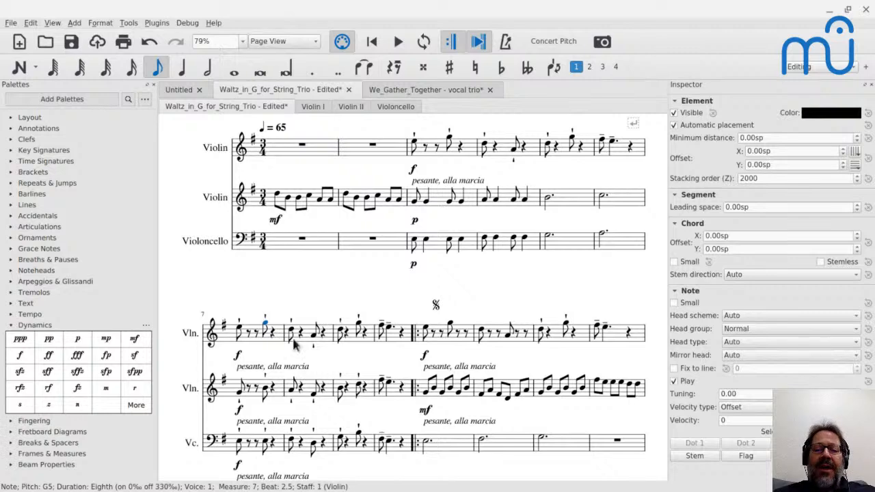
pyautogui.scroll(-1, 308, 369)
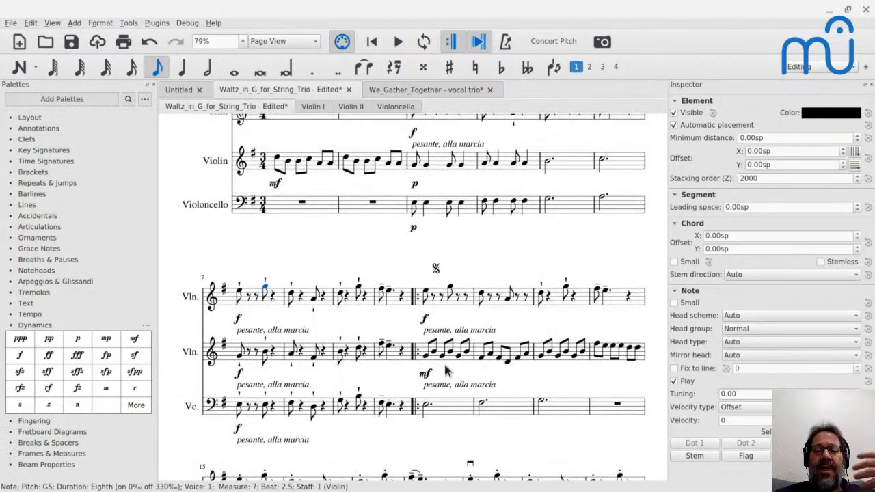
pyautogui.scroll(-2, 446, 386)
pyautogui.scroll(-3, 441, 406)
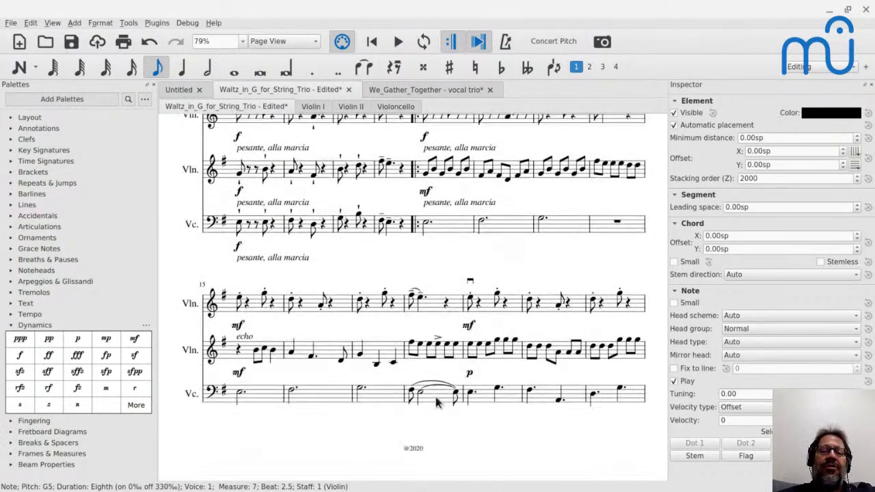
pyautogui.click(425, 173)
pyautogui.press('space')
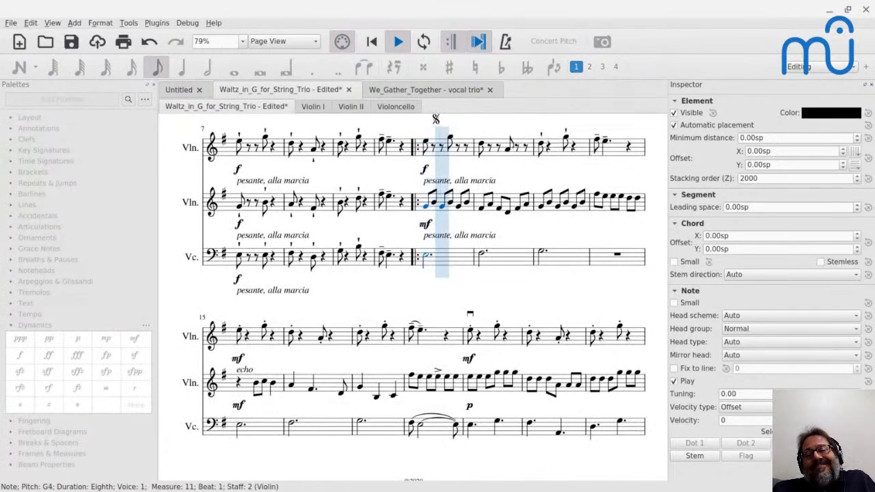
pyautogui.press('space')
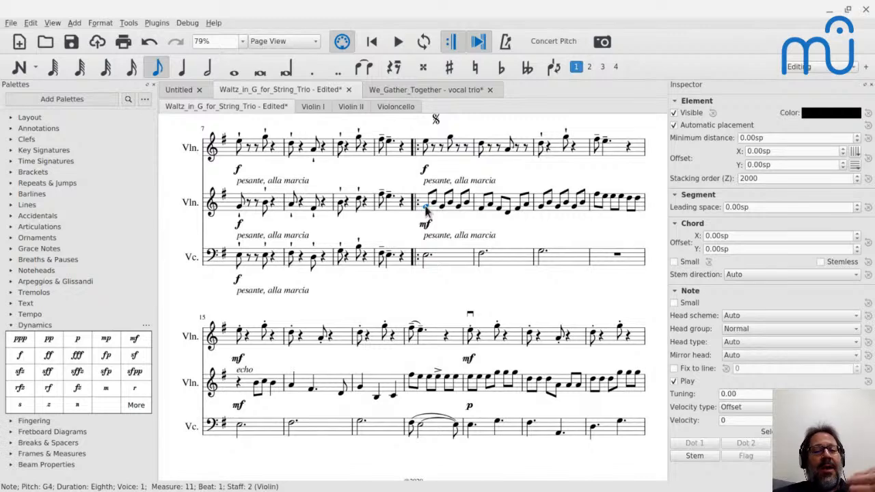
# Play the echo passage from the second violin's quarter rest in measure 15 to compare its countermelody texture.
pyautogui.scroll(2, 425, 212)
pyautogui.scroll(2, 404, 370)
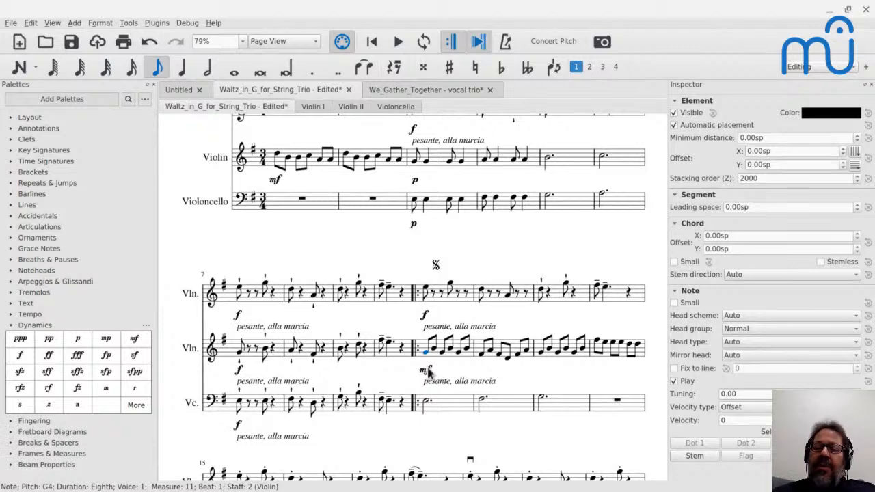
pyautogui.scroll(-4, 428, 371)
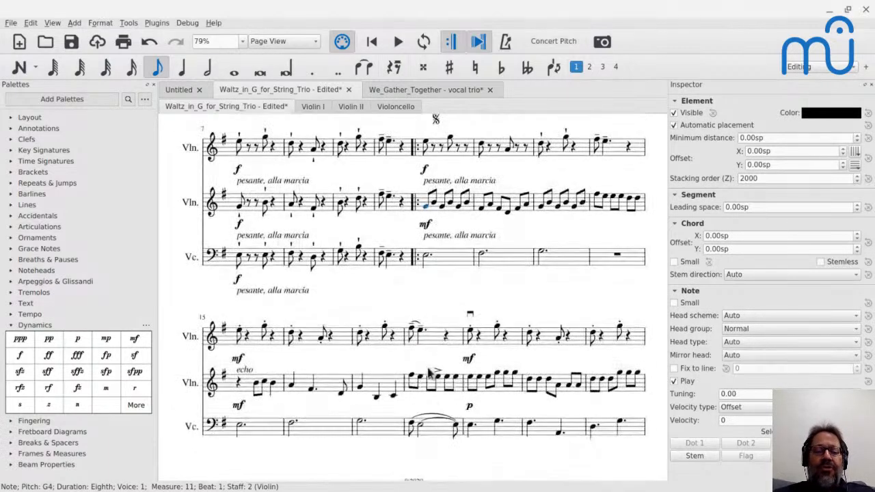
pyautogui.click(236, 387)
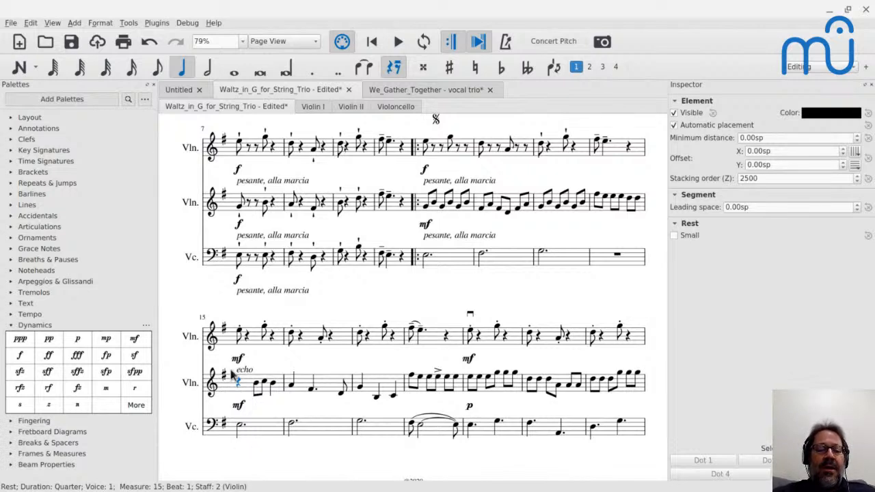
pyautogui.press('space')
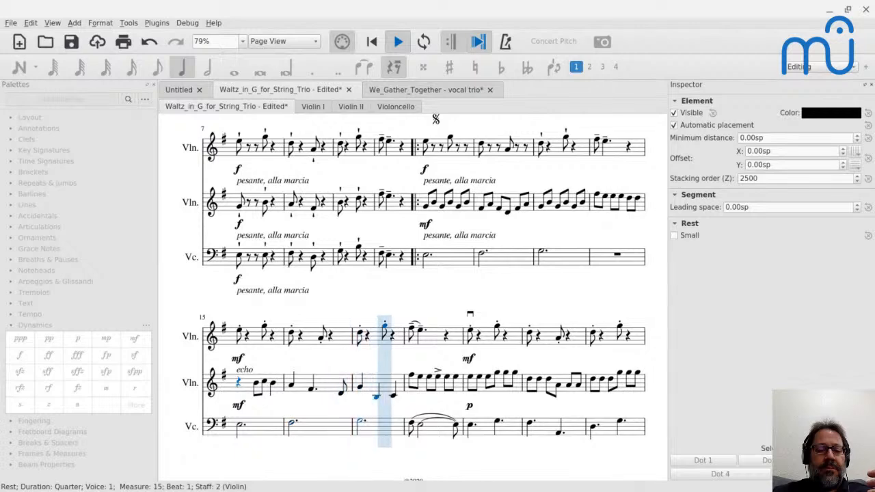
pyautogui.press('space')
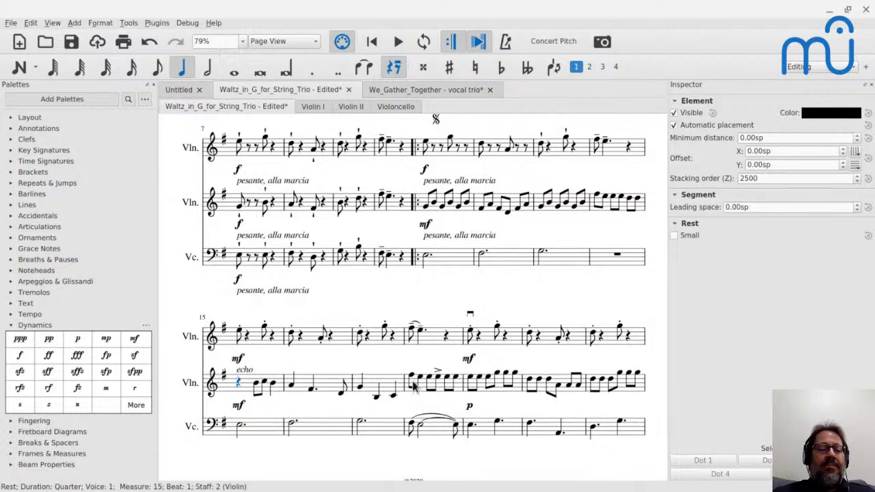
# Switch to the YouTube live chat to read the latest messages, and return to the score.
pyautogui.hotkey('alt', 'Tab')
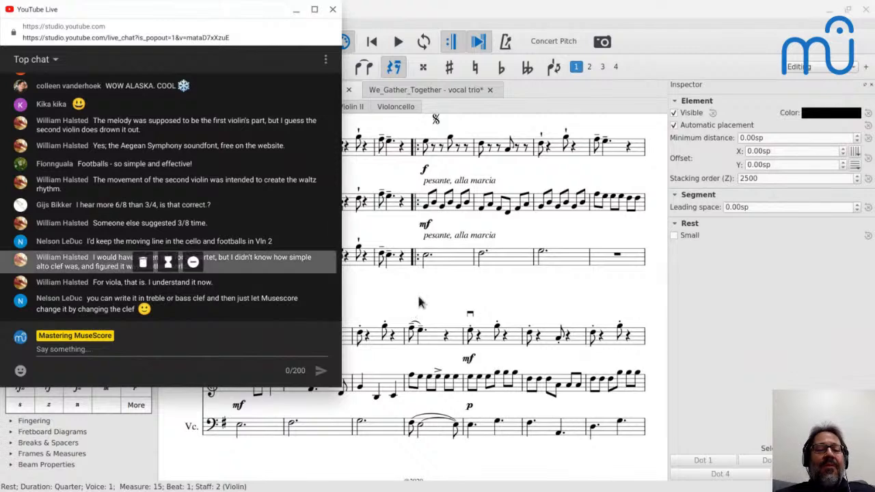
pyautogui.hotkey('alt', 'Tab')
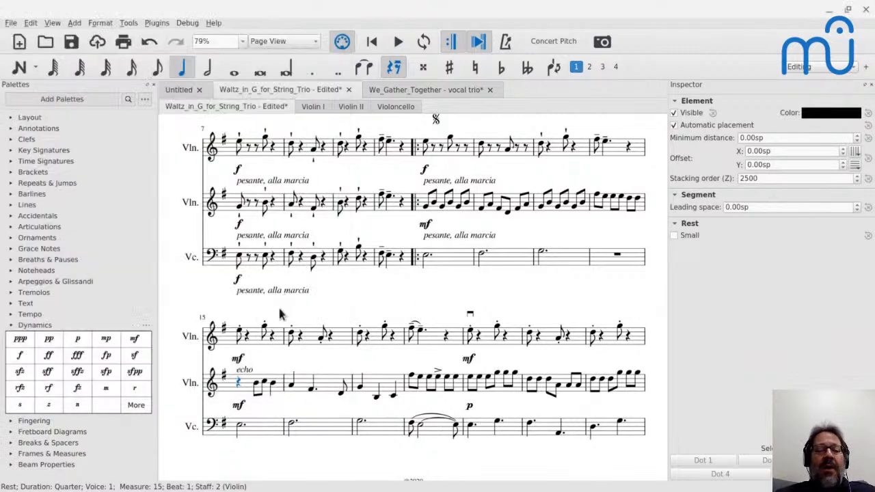
# Add a Viola from the bowed strings to the score and place it between the second violin and the cello.
pyautogui.press('i')
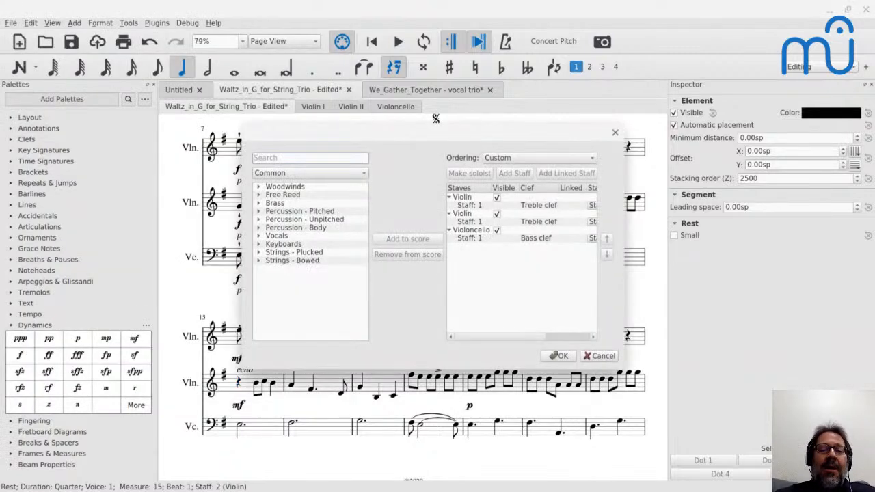
pyautogui.click(259, 260)
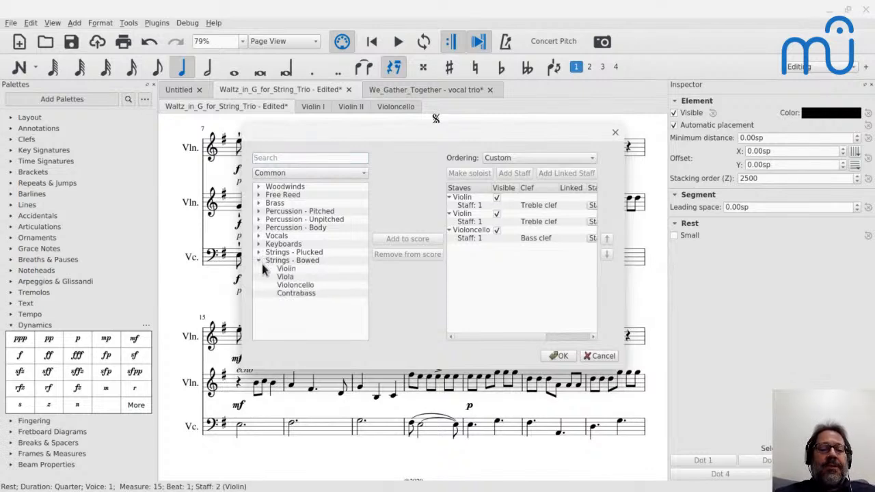
pyautogui.click(555, 355)
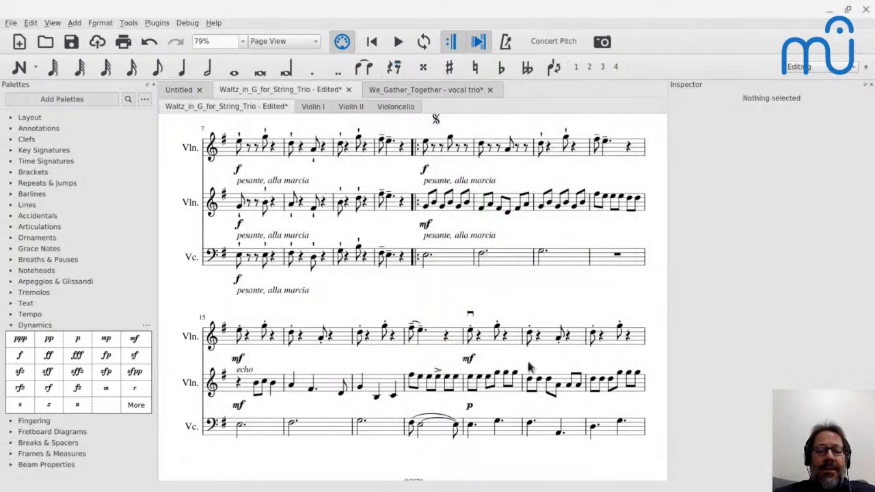
pyautogui.scroll(-1, 261, 312)
pyautogui.press('i')
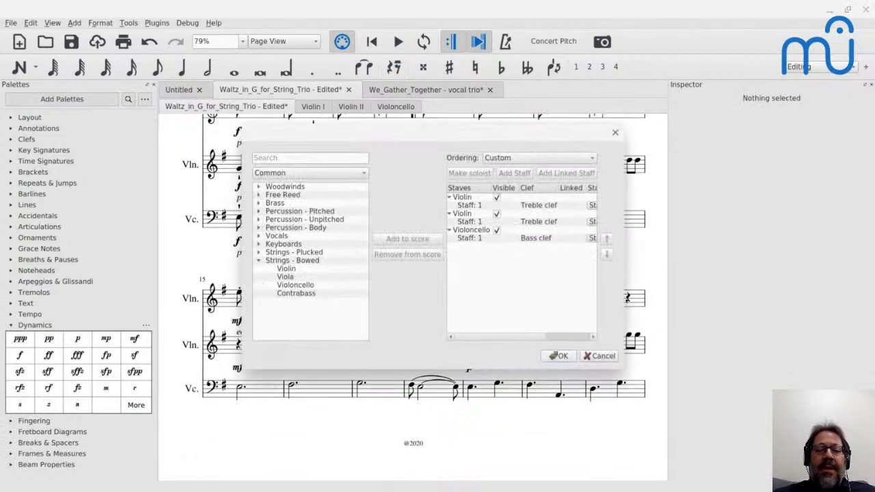
pyautogui.doubleClick(301, 277)
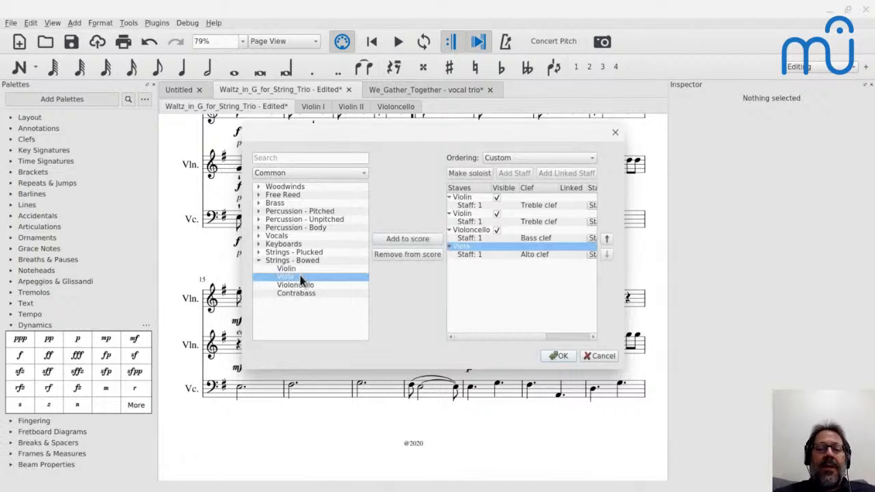
pyautogui.click(608, 241)
pyautogui.click(547, 355)
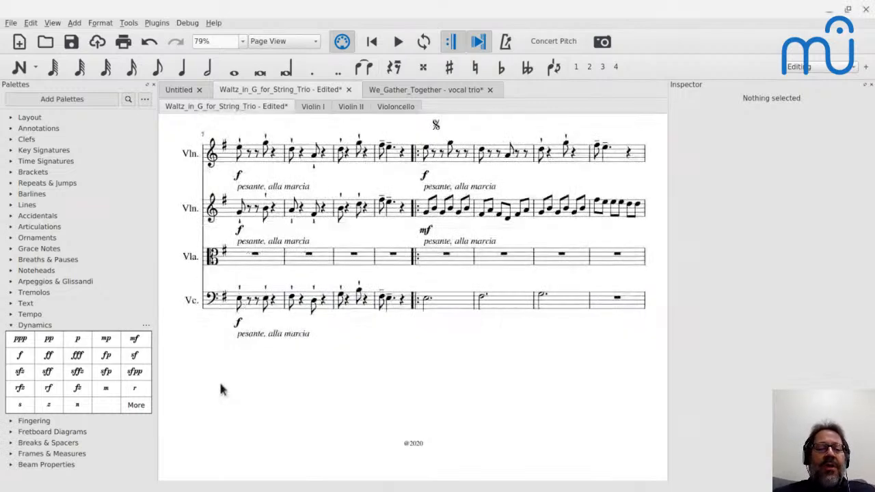
# Select the viola's alto clef in measure 1 and show the available clefs.
pyautogui.click(216, 265)
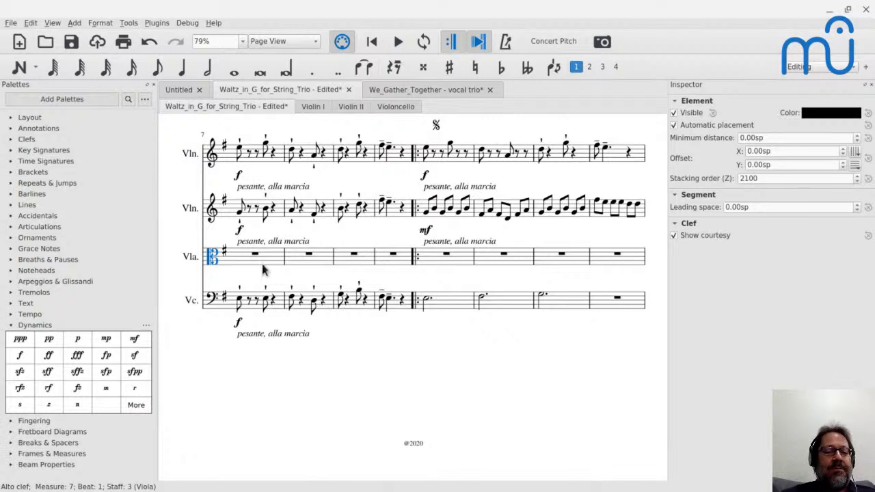
pyautogui.scroll(5, 262, 264)
pyautogui.click(241, 311)
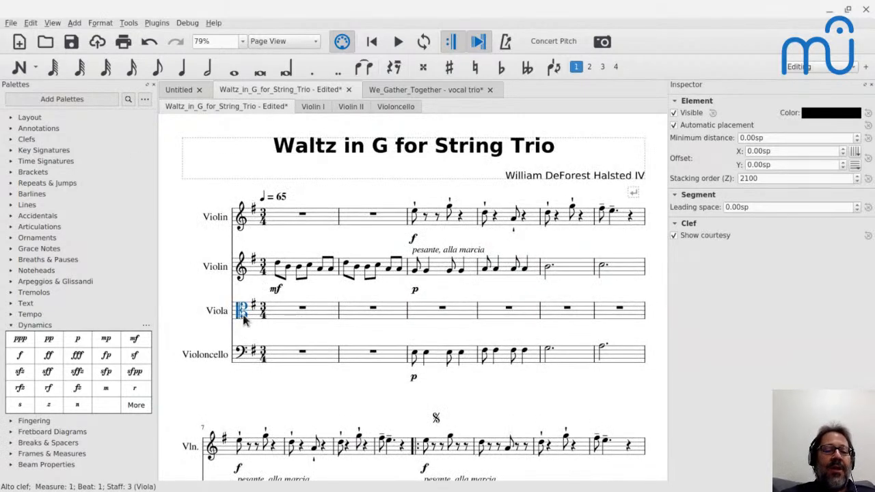
pyautogui.click(15, 141)
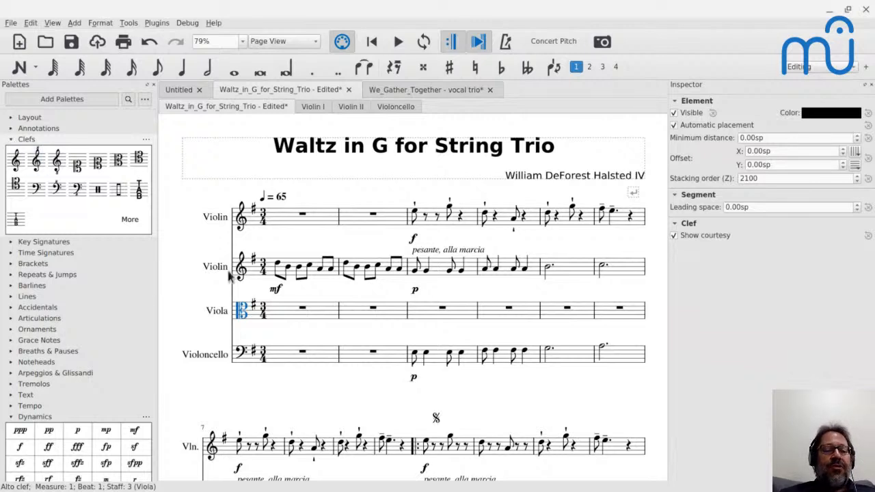
# Enter a quarter note C4 on the first beat of the viola's measure 1.
pyautogui.click(303, 310)
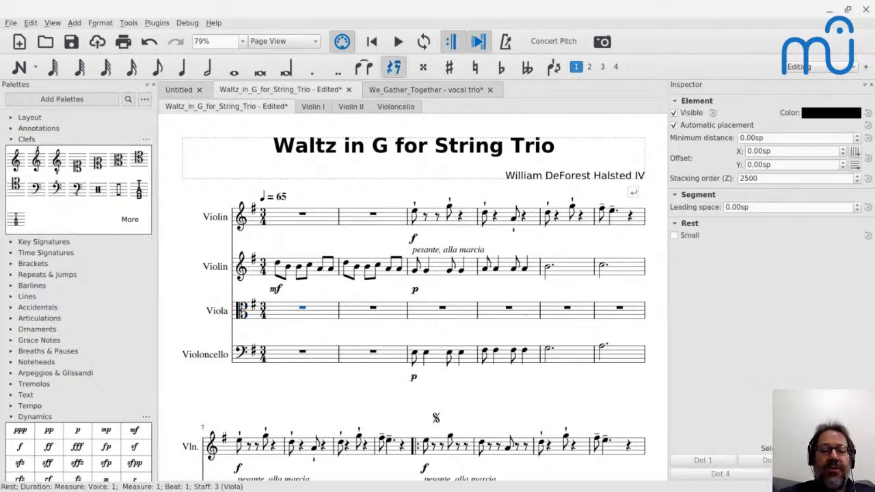
pyautogui.press('n')
pyautogui.press('c')
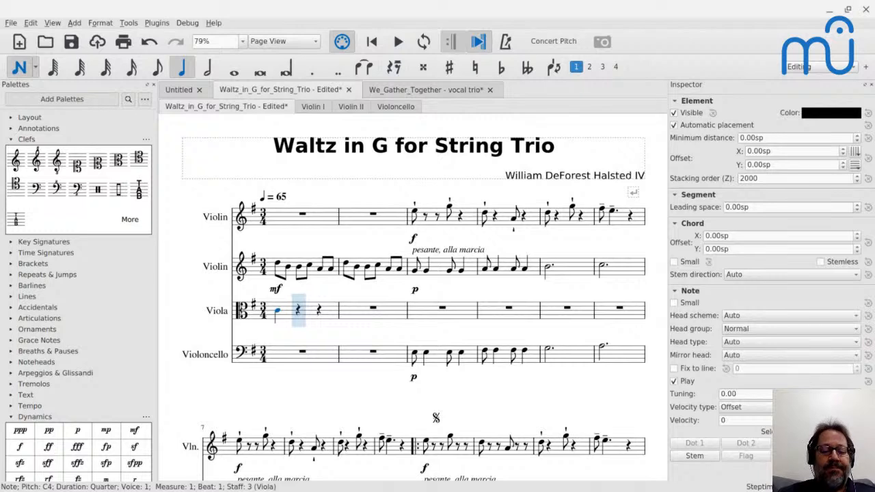
pyautogui.press('Escape')
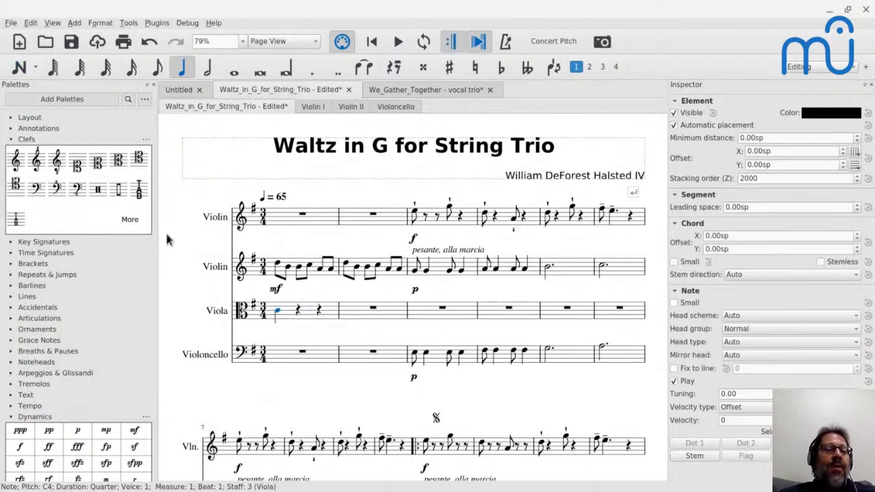
# Change the viola's opening clef to Treble clef 8va bassa and select its C4 to check the pitch.
pyautogui.click(244, 319)
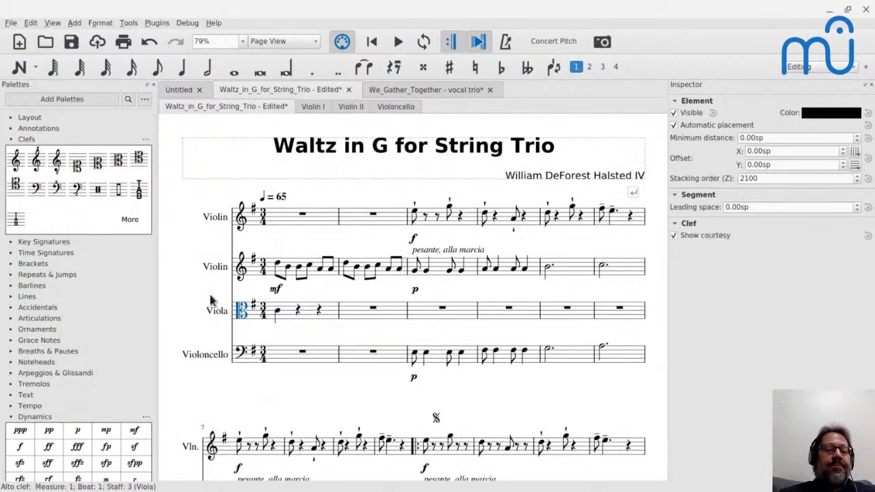
pyautogui.click(37, 164)
pyautogui.click(57, 167)
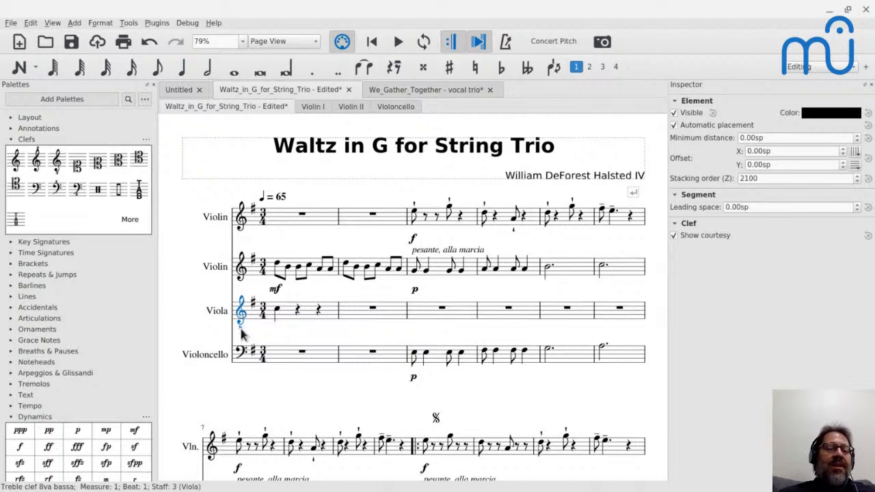
pyautogui.click(279, 313)
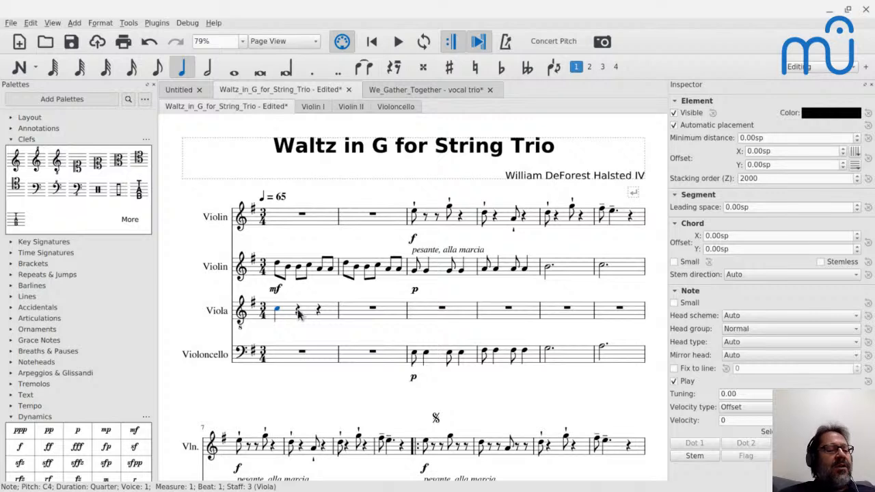
# Change the viola's opening clef to Treble clef and select its first note to check the pitch.
pyautogui.click(242, 313)
pyautogui.click(15, 161)
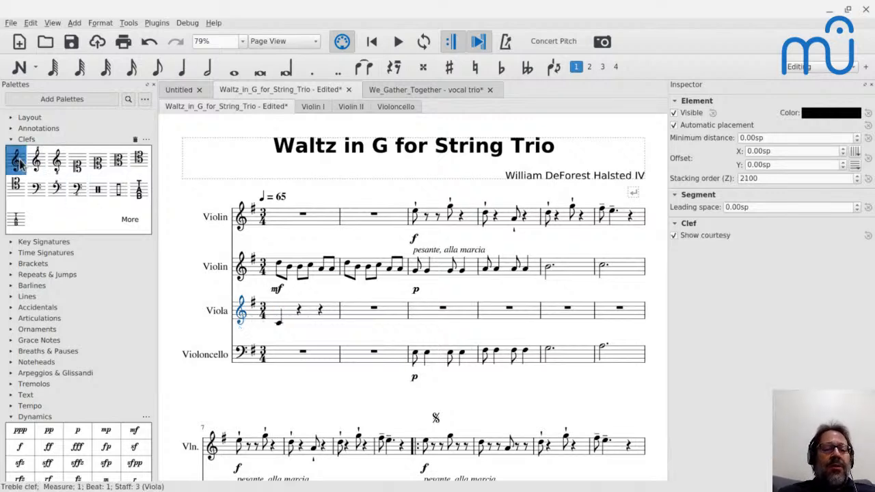
pyautogui.click(281, 326)
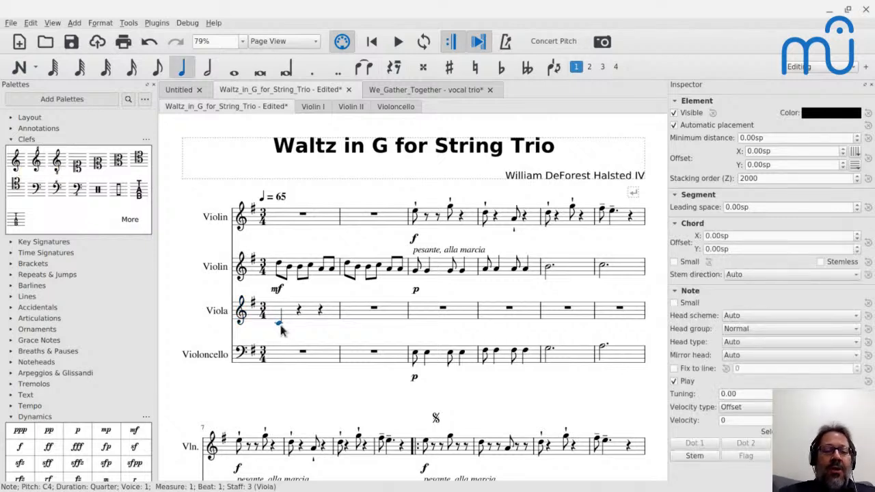
# Enter a quarter note C3 on beat 2 of the viola's measure 1 and mark it mp.
pyautogui.press('Right')
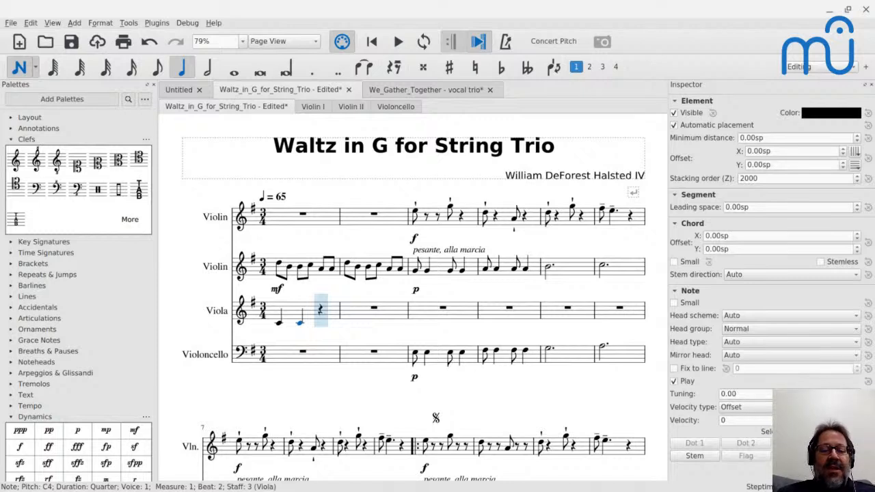
pyautogui.press('Left')
pyautogui.press('Right')
pyautogui.hotkey('ctrl', 'Down')
pyautogui.press('Escape')
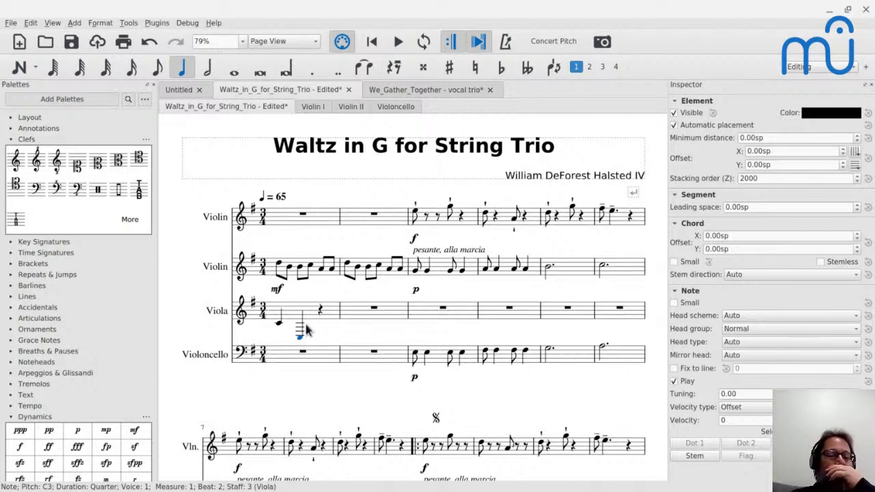
pyautogui.click(106, 431)
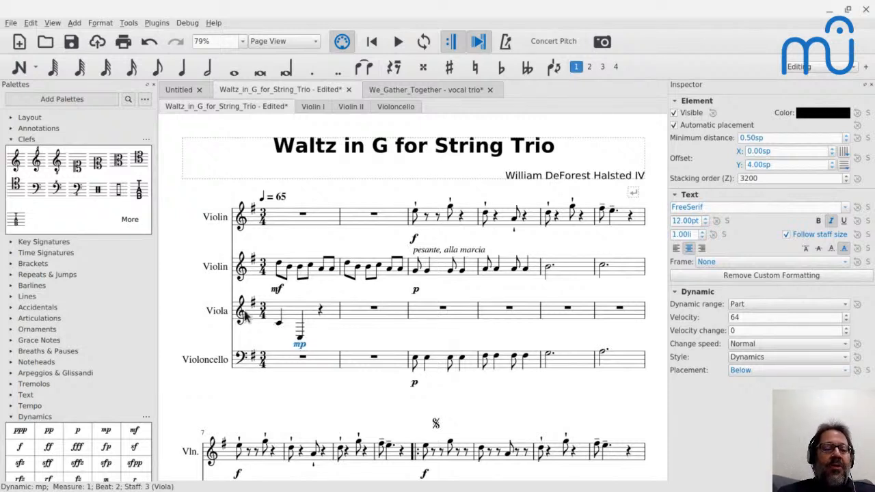
# Switch the viola's opening clef to Alto clef and then back to Treble clef 8va bassa.
pyautogui.click(244, 313)
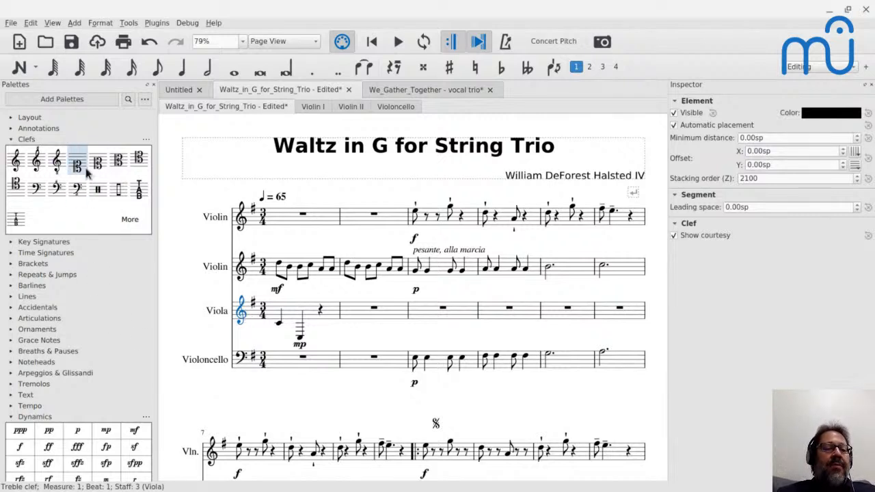
pyautogui.click(118, 160)
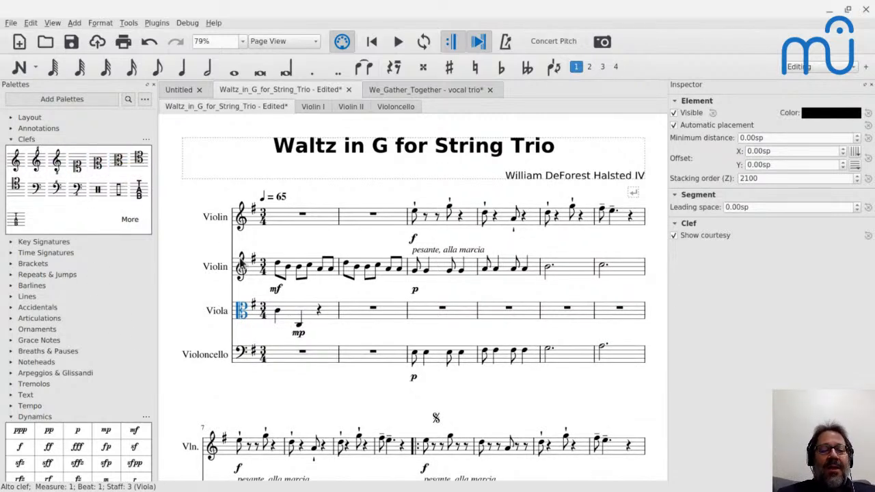
pyautogui.click(57, 163)
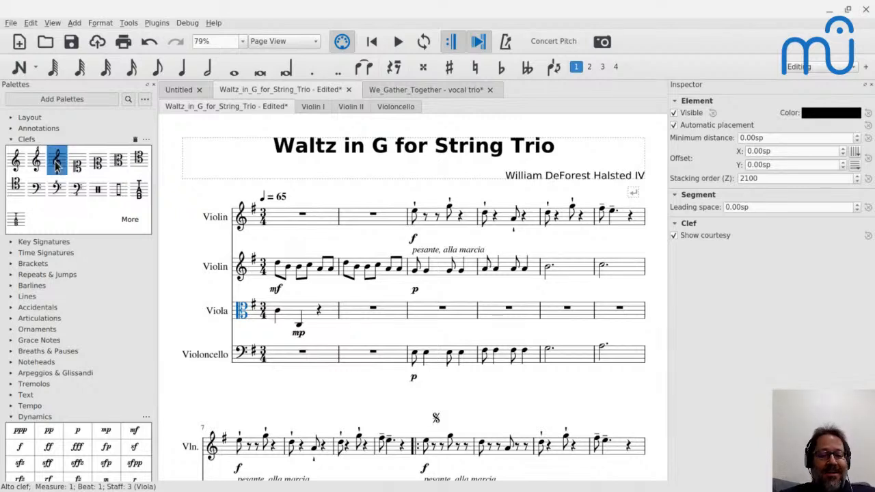
pyautogui.moveTo(56, 163); pyautogui.dragTo(241, 314)
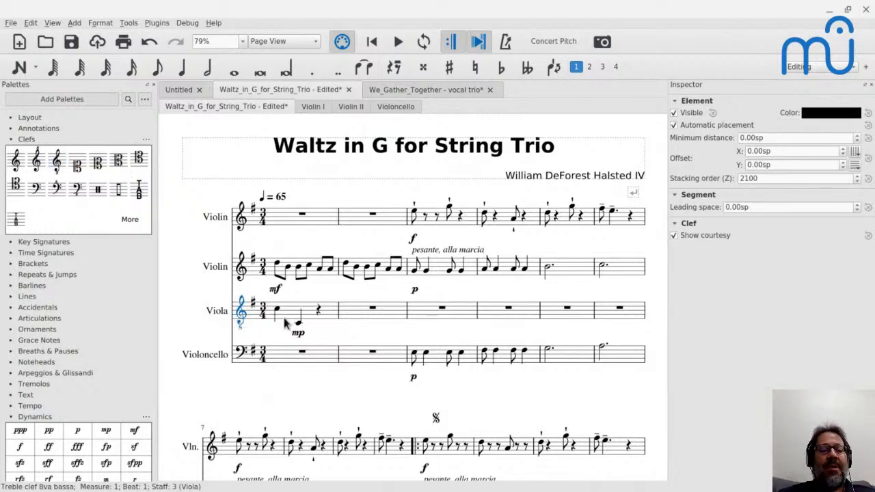
# Switch to the YouTube Live chat, read the messages about the viola clef, and return to MuseScore.
pyautogui.hotkey('alt', 'Tab')
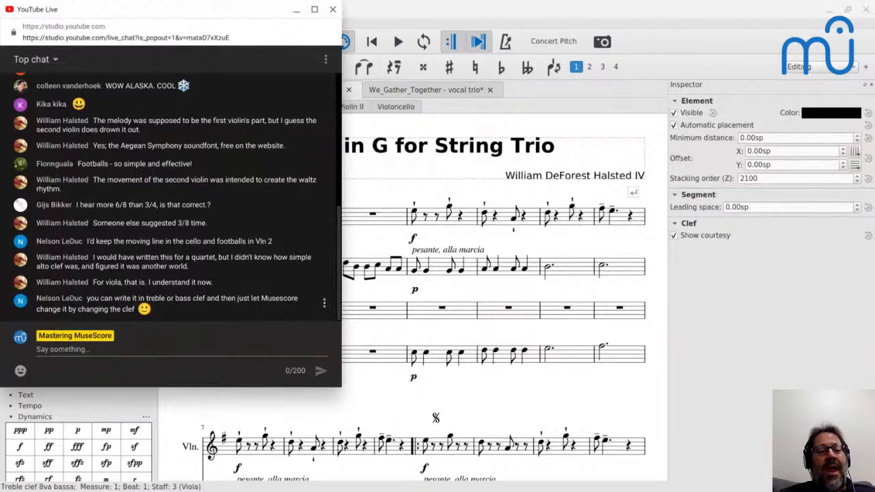
pyautogui.hotkey('alt', 'Tab')
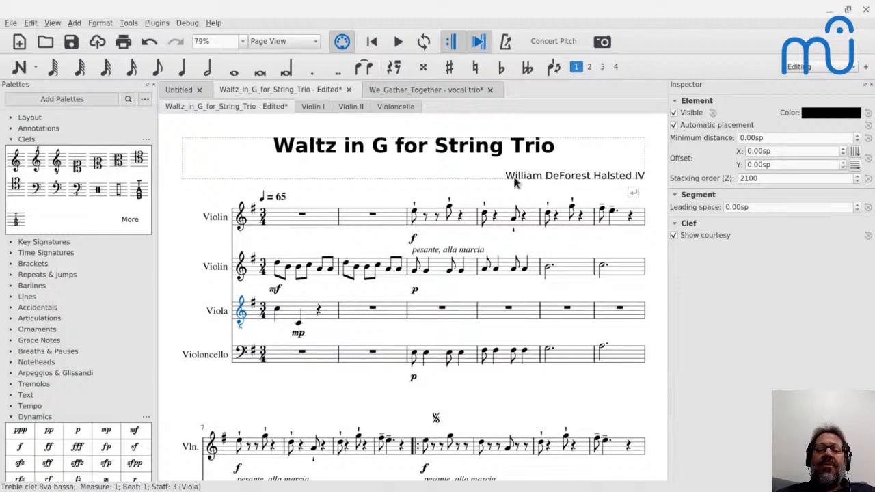
# Select the second violin's measure 1 and compare its opening figure with the other parts in the first two systems.
pyautogui.click(317, 280)
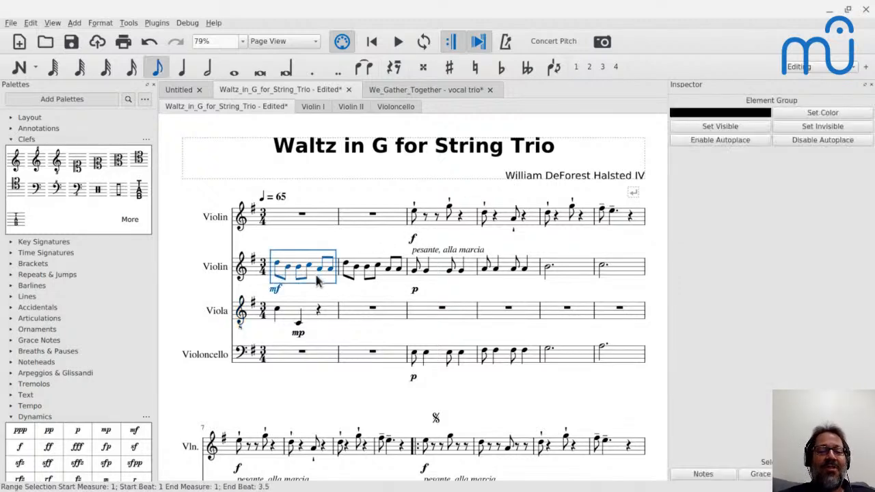
pyautogui.scroll(-2, 316, 280)
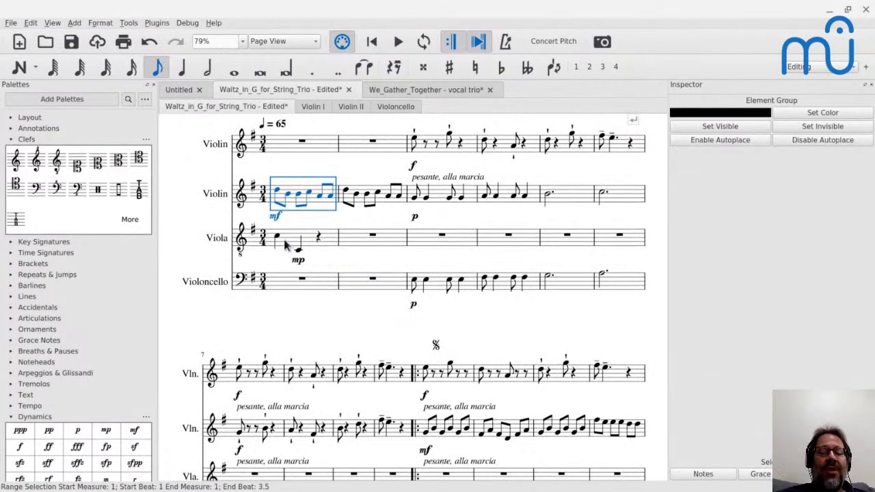
pyautogui.scroll(-3, 286, 246)
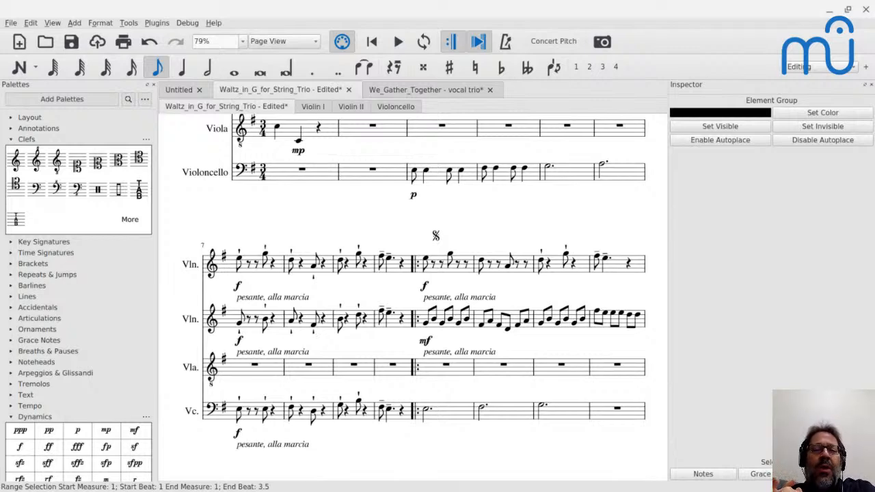
pyautogui.scroll(5, 437, 265)
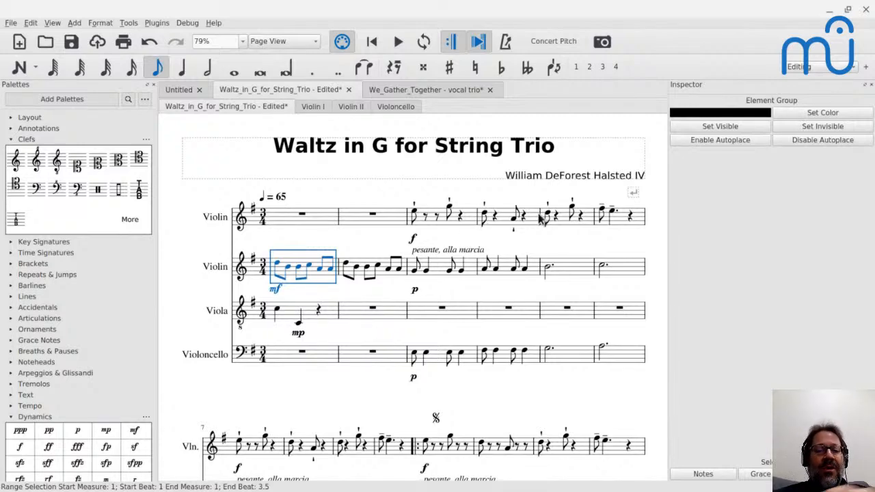
pyautogui.scroll(-4, 540, 217)
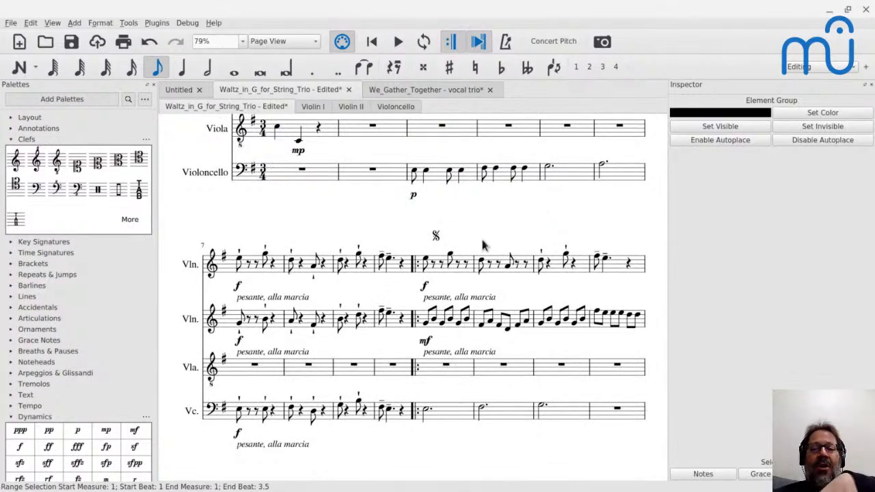
pyautogui.scroll(3, 482, 245)
pyautogui.hscroll(-2, 478, 226)
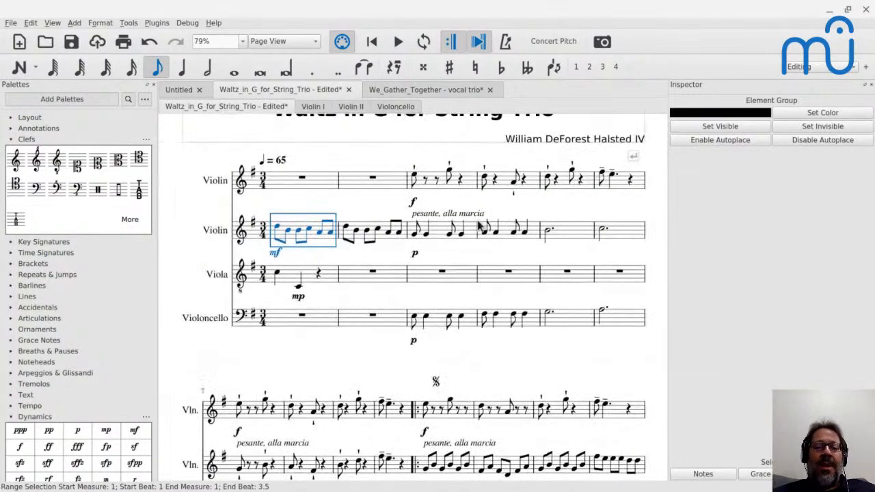
# Inspect the viola's rest in measure 11 and the second violin's second eighth note in that measure.
pyautogui.scroll(-2, 375, 281)
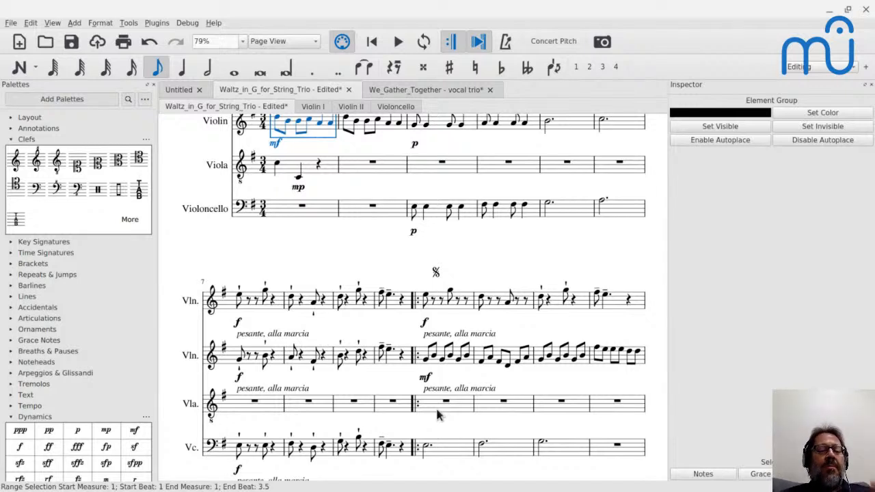
pyautogui.scroll(-2, 415, 297)
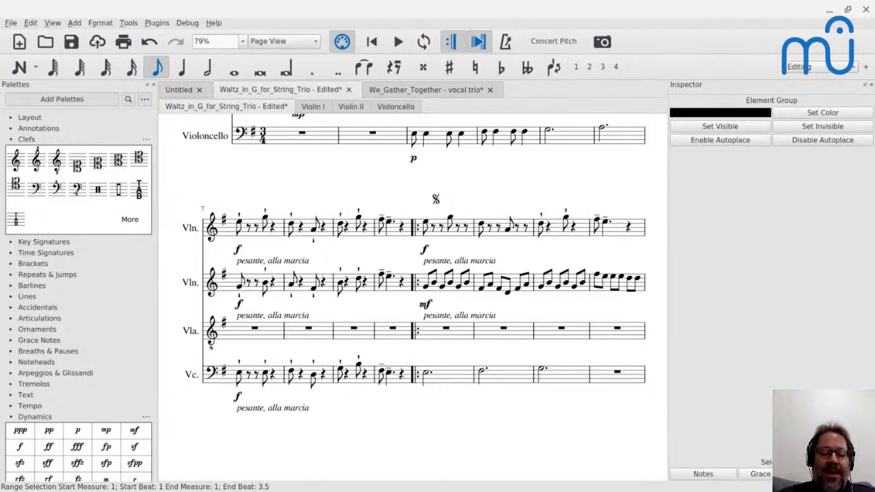
pyautogui.click(446, 330)
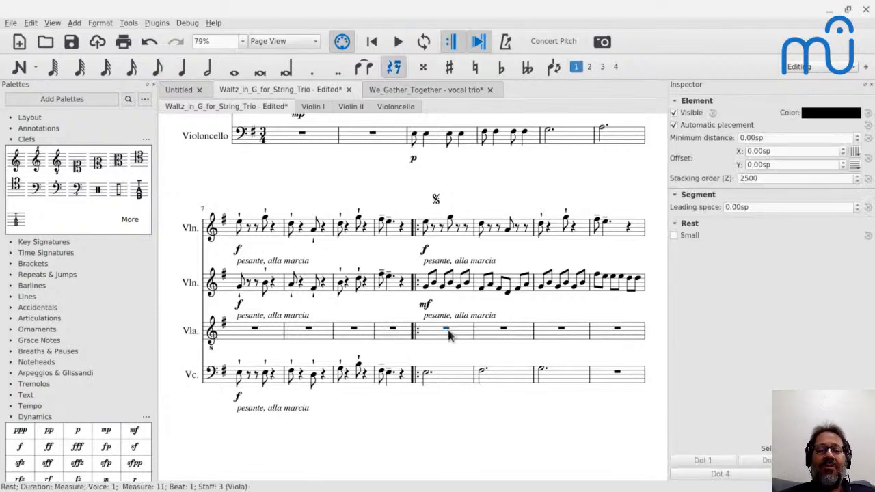
pyautogui.click(435, 285)
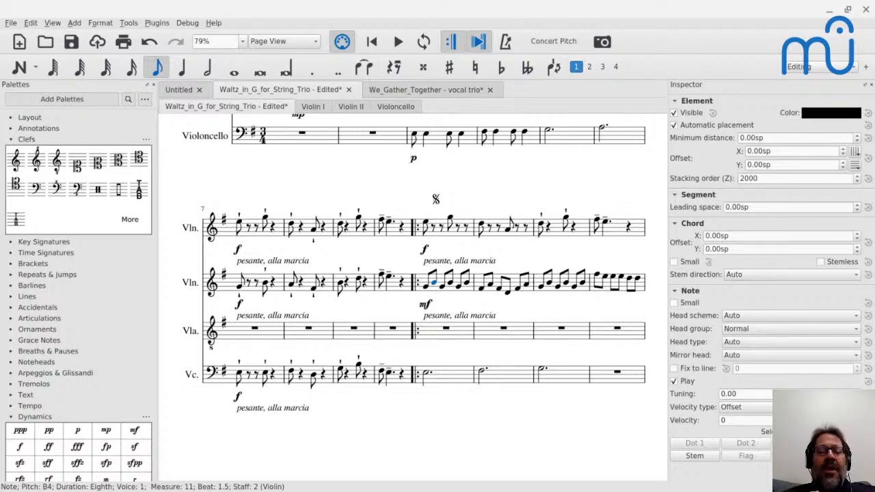
# Play the score briefly from the first violin's first note in measure 7 and review both systems.
pyautogui.scroll(6, 363, 317)
pyautogui.scroll(-3, 235, 423)
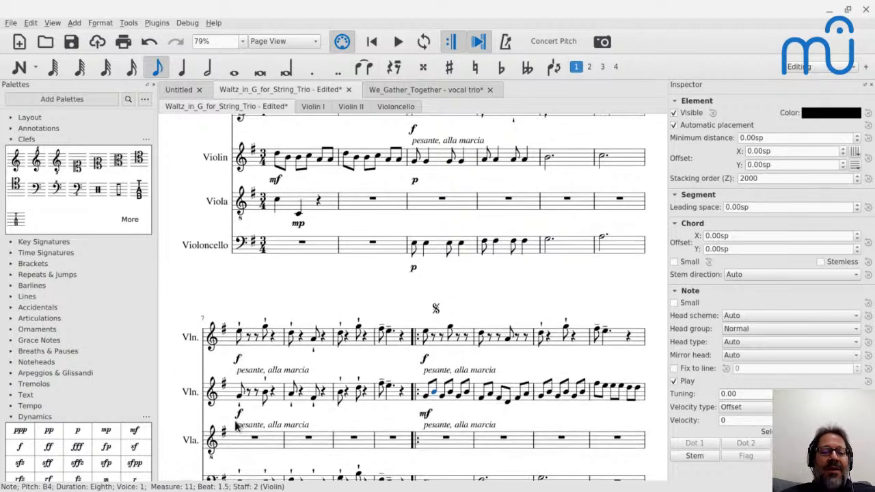
pyautogui.click(239, 333)
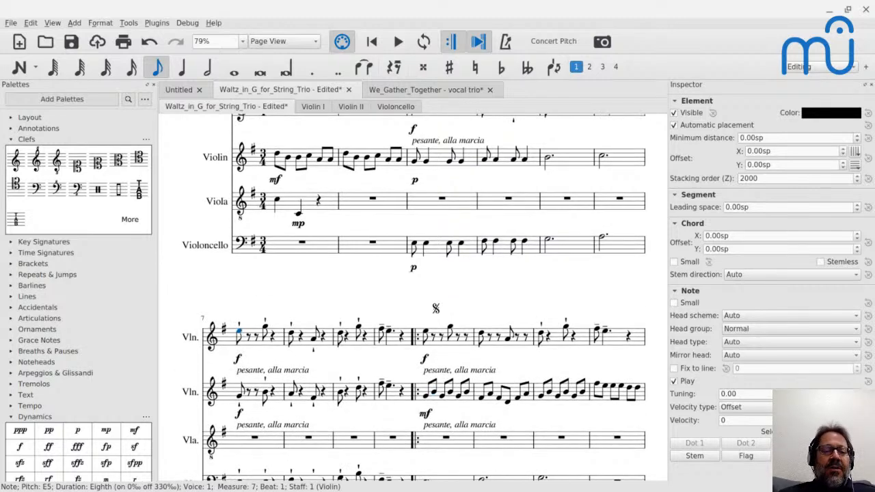
pyautogui.press('space')
pyautogui.press('space')
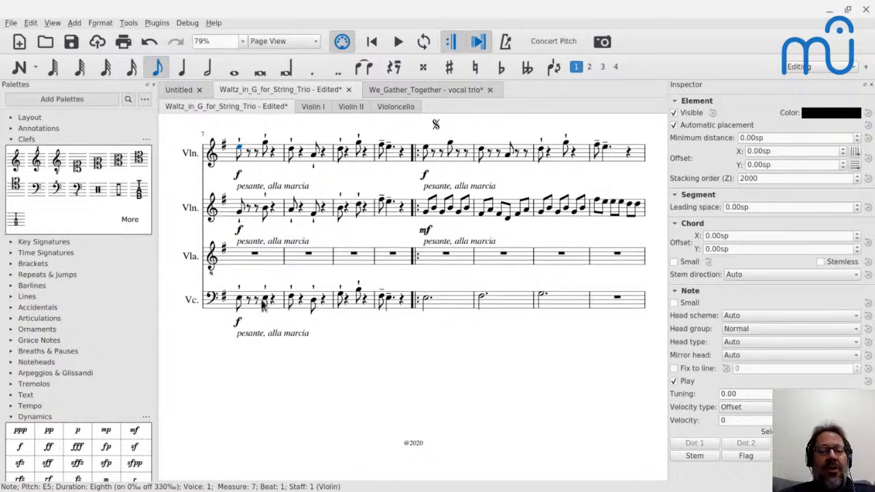
pyautogui.scroll(2, 262, 304)
pyautogui.scroll(1, 262, 304)
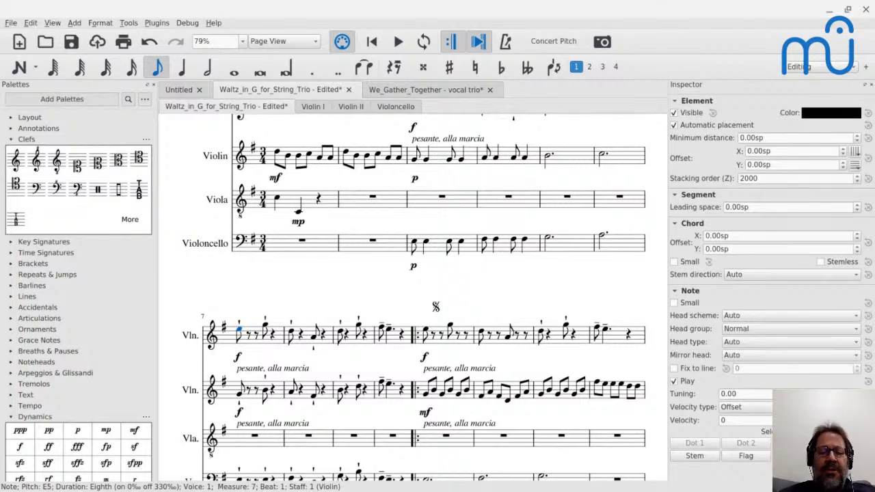
# Check the live chat, switch to Chrome, and copy the web address of the Mastering MuseScore School home page.
pyautogui.hotkey('alt', 'Tab')
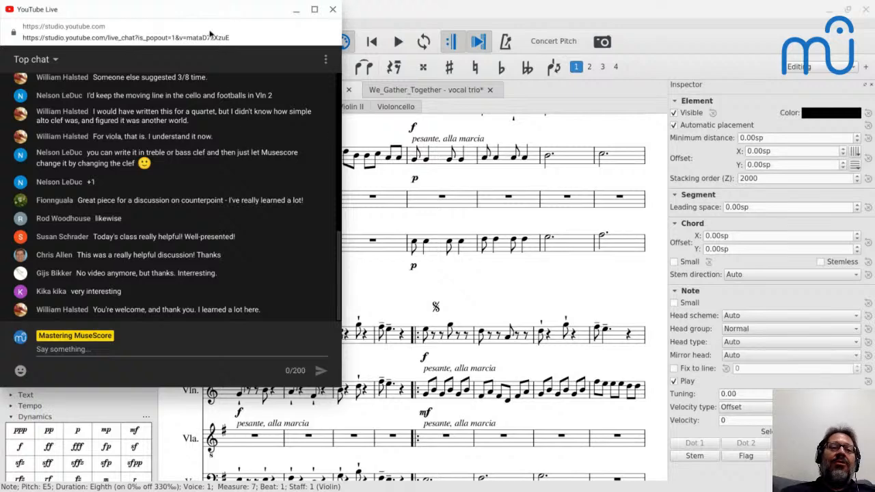
pyautogui.hotkey('alt', 'Tab')
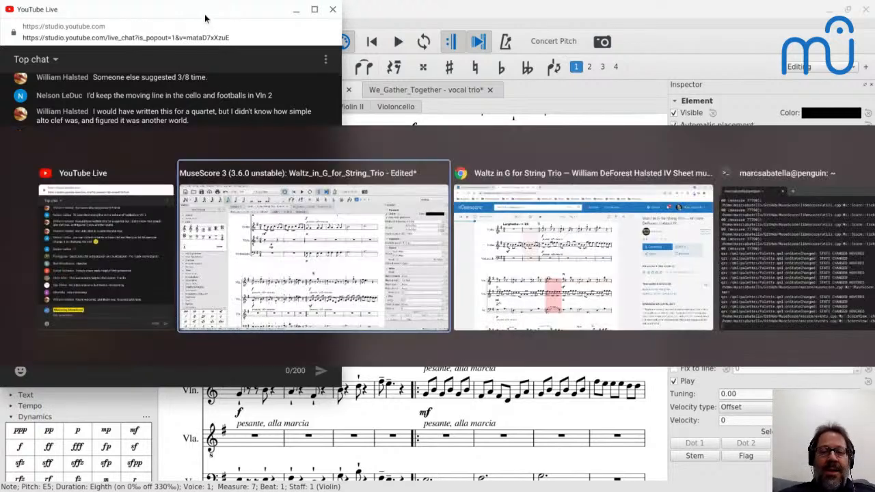
pyautogui.hotkey('alt', 'Tab')
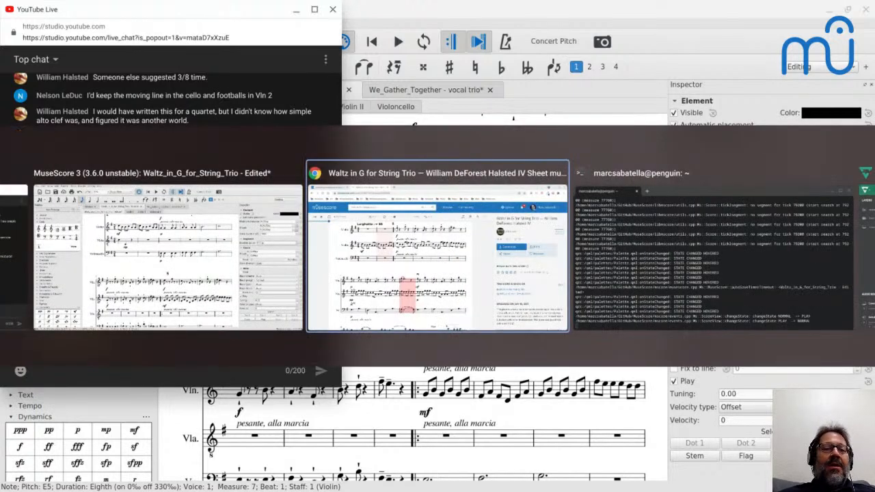
pyautogui.hotkey('ctrl', 'shift', 'Tab')
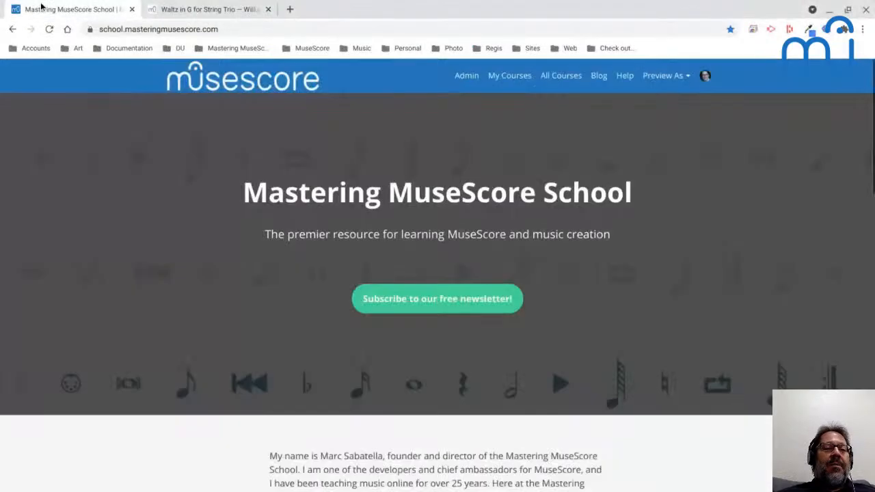
pyautogui.click(287, 30)
pyautogui.hotkey('ctrl', 'c')
pyautogui.hotkey('alt', 'Tab')
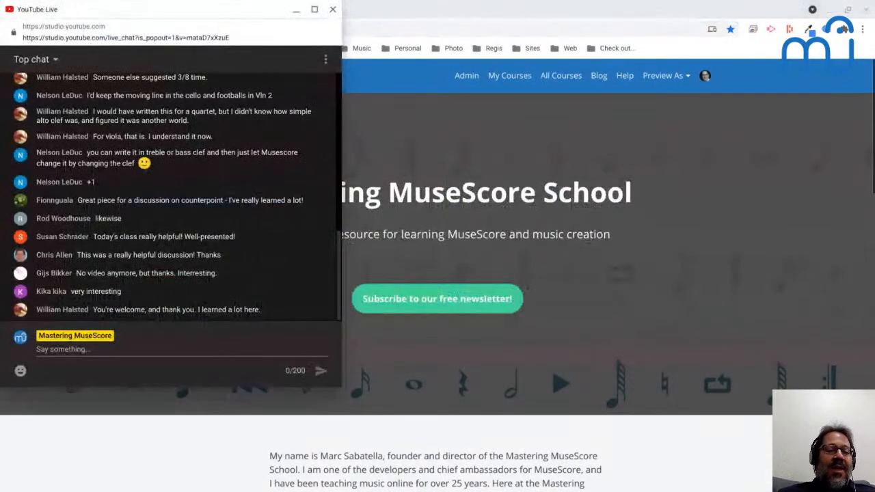
pyautogui.click(200, 348)
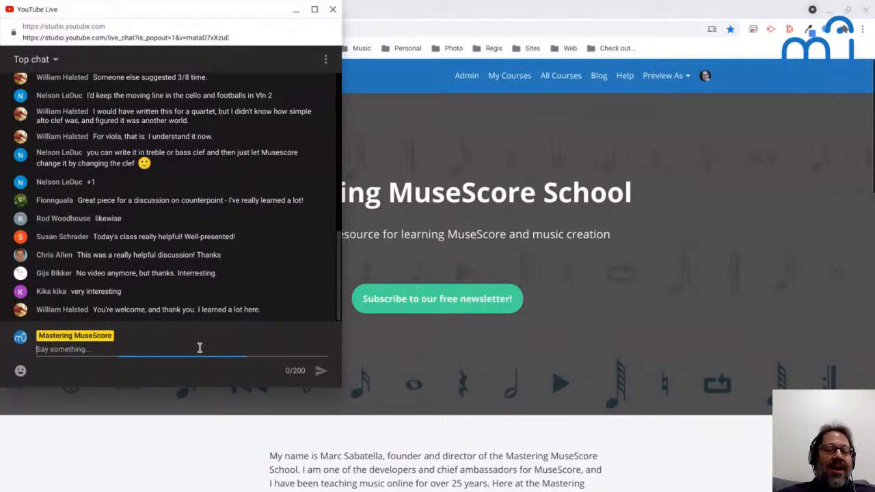
pyautogui.write('My site:')
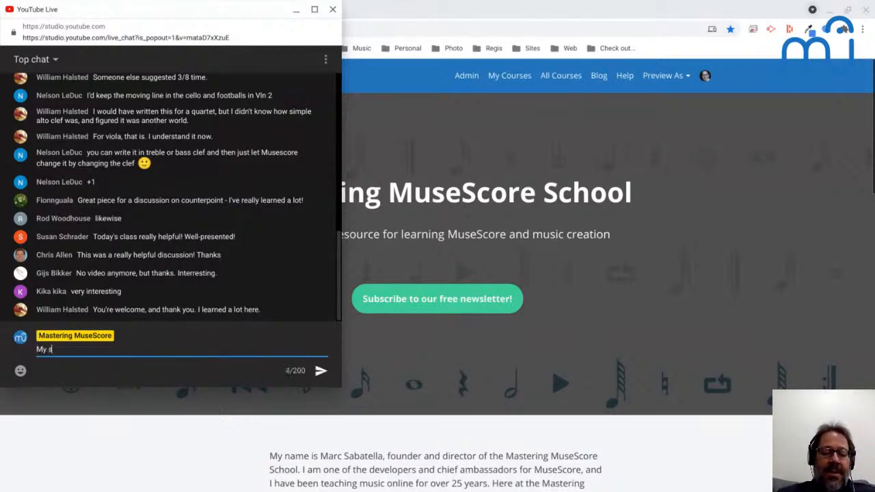
pyautogui.hotkey('ctrl', 'v')
pyautogui.press('Return')
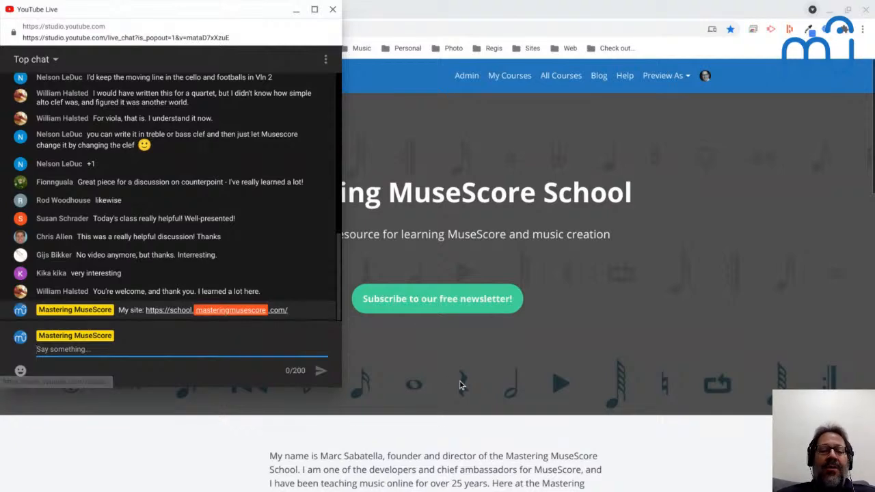
# Switch to the Mastering MuseScore School page in Chrome and look through its Featured Courses.
pyautogui.scroll(-2, 461, 384)
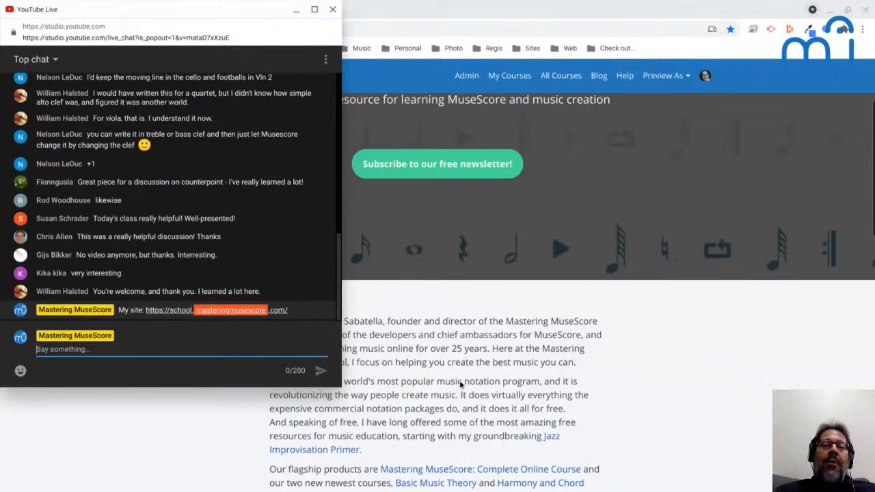
pyautogui.hotkey('alt', 'Tab')
pyautogui.scroll(-7, 391, 332)
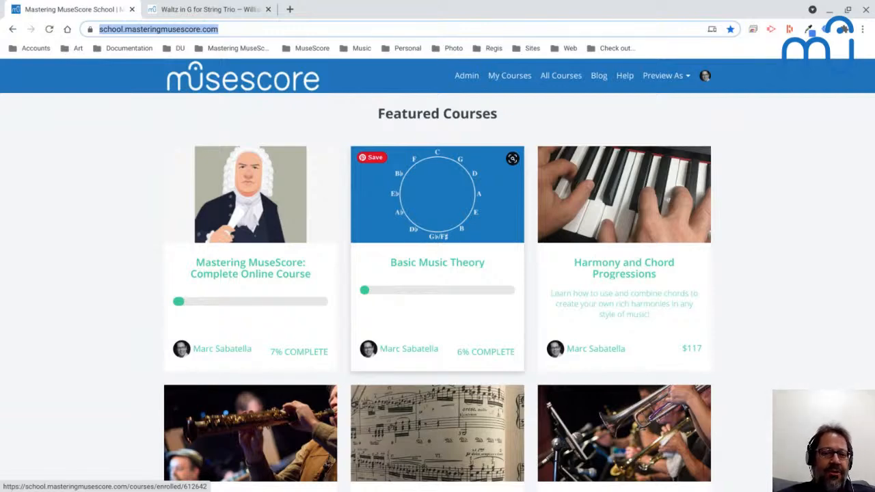
pyautogui.scroll(-1, 436, 188)
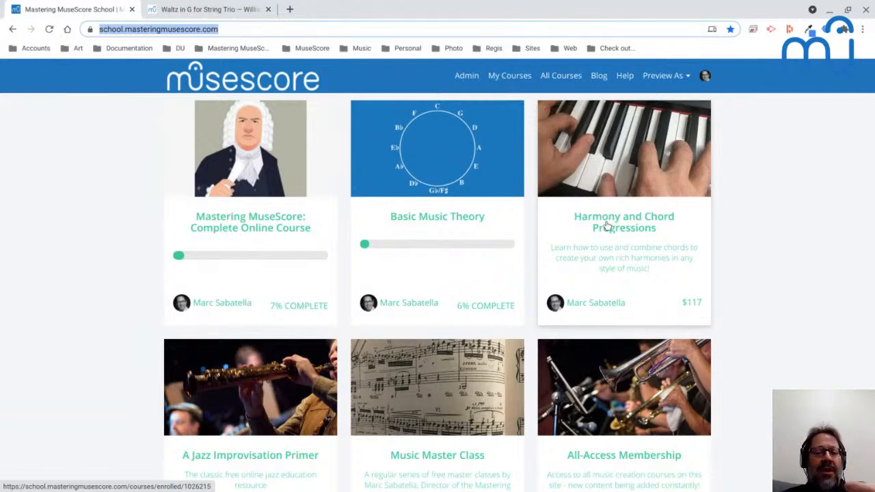
pyautogui.scroll(-1, 606, 225)
pyautogui.scroll(-1, 606, 225)
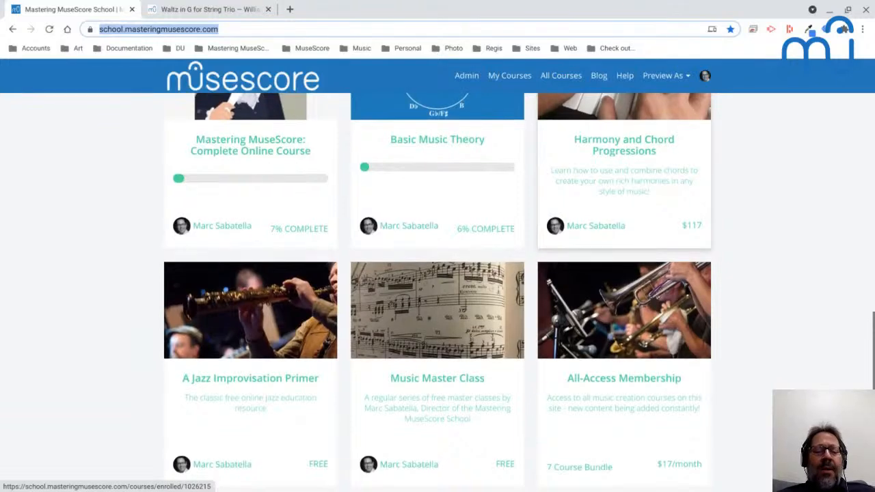
# Switch to the YouTube Live chat and read the latest messages beside the course list.
pyautogui.hotkey('alt', 'Tab')
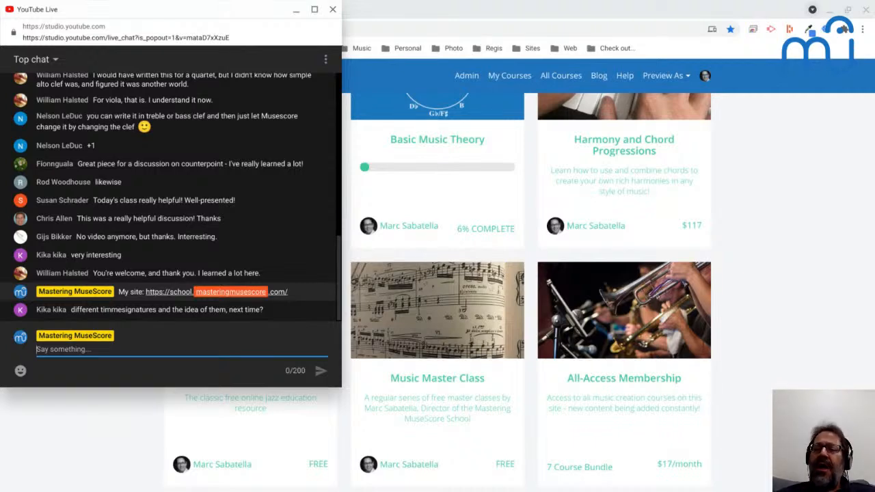
pyautogui.scroll(-2, 504, 158)
pyautogui.scroll(2, 504, 158)
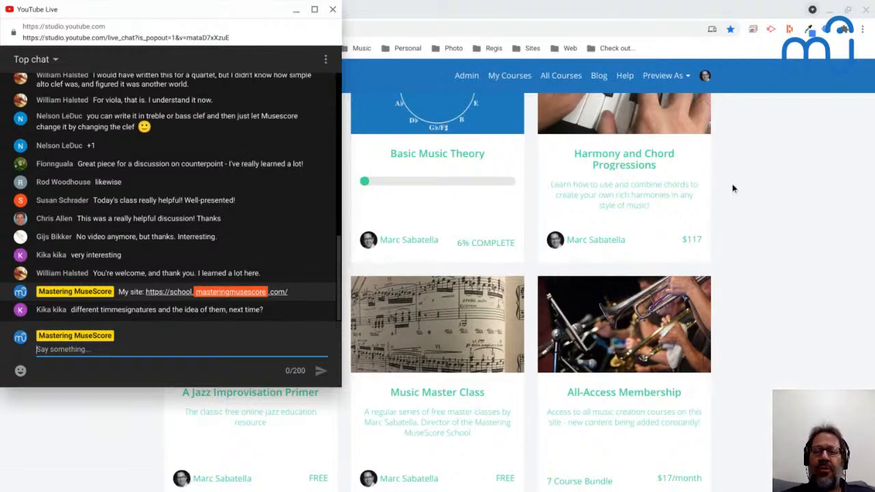
pyautogui.scroll(-1, 733, 188)
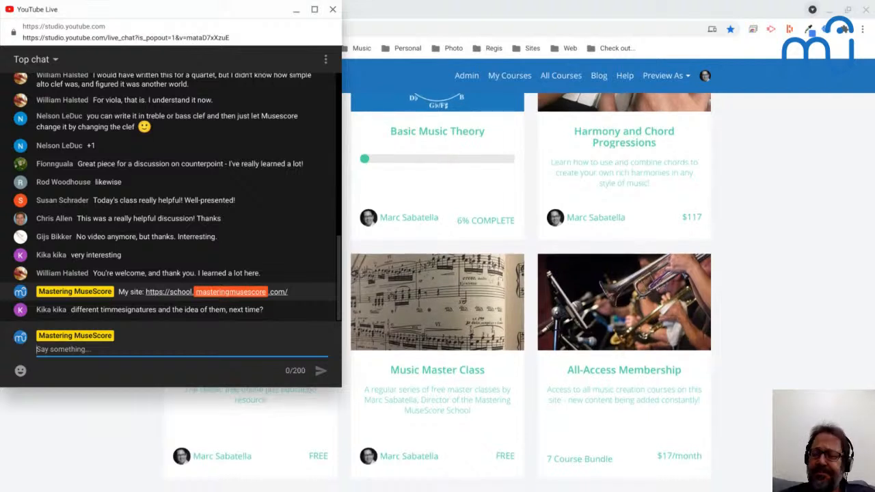